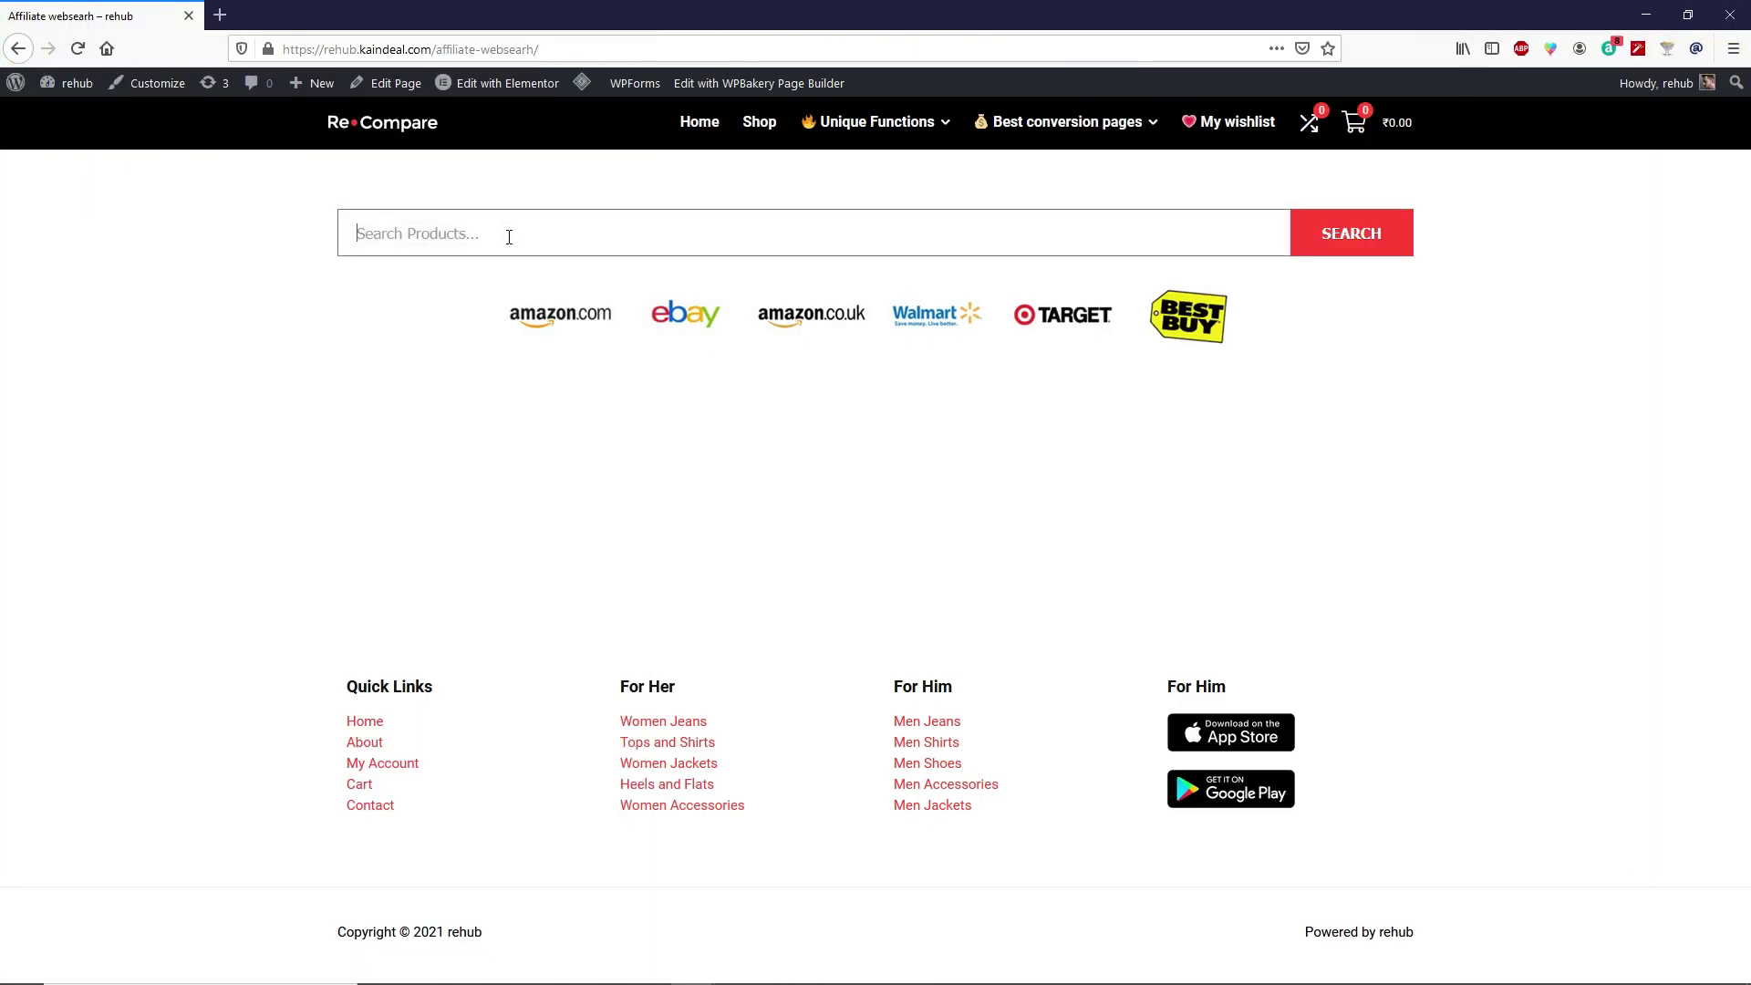
Step: Search ReCompare's affiliate page for 'iphone 12', picking it from the autocomplete suggestions
{"action": "type", "text": "iphone"}
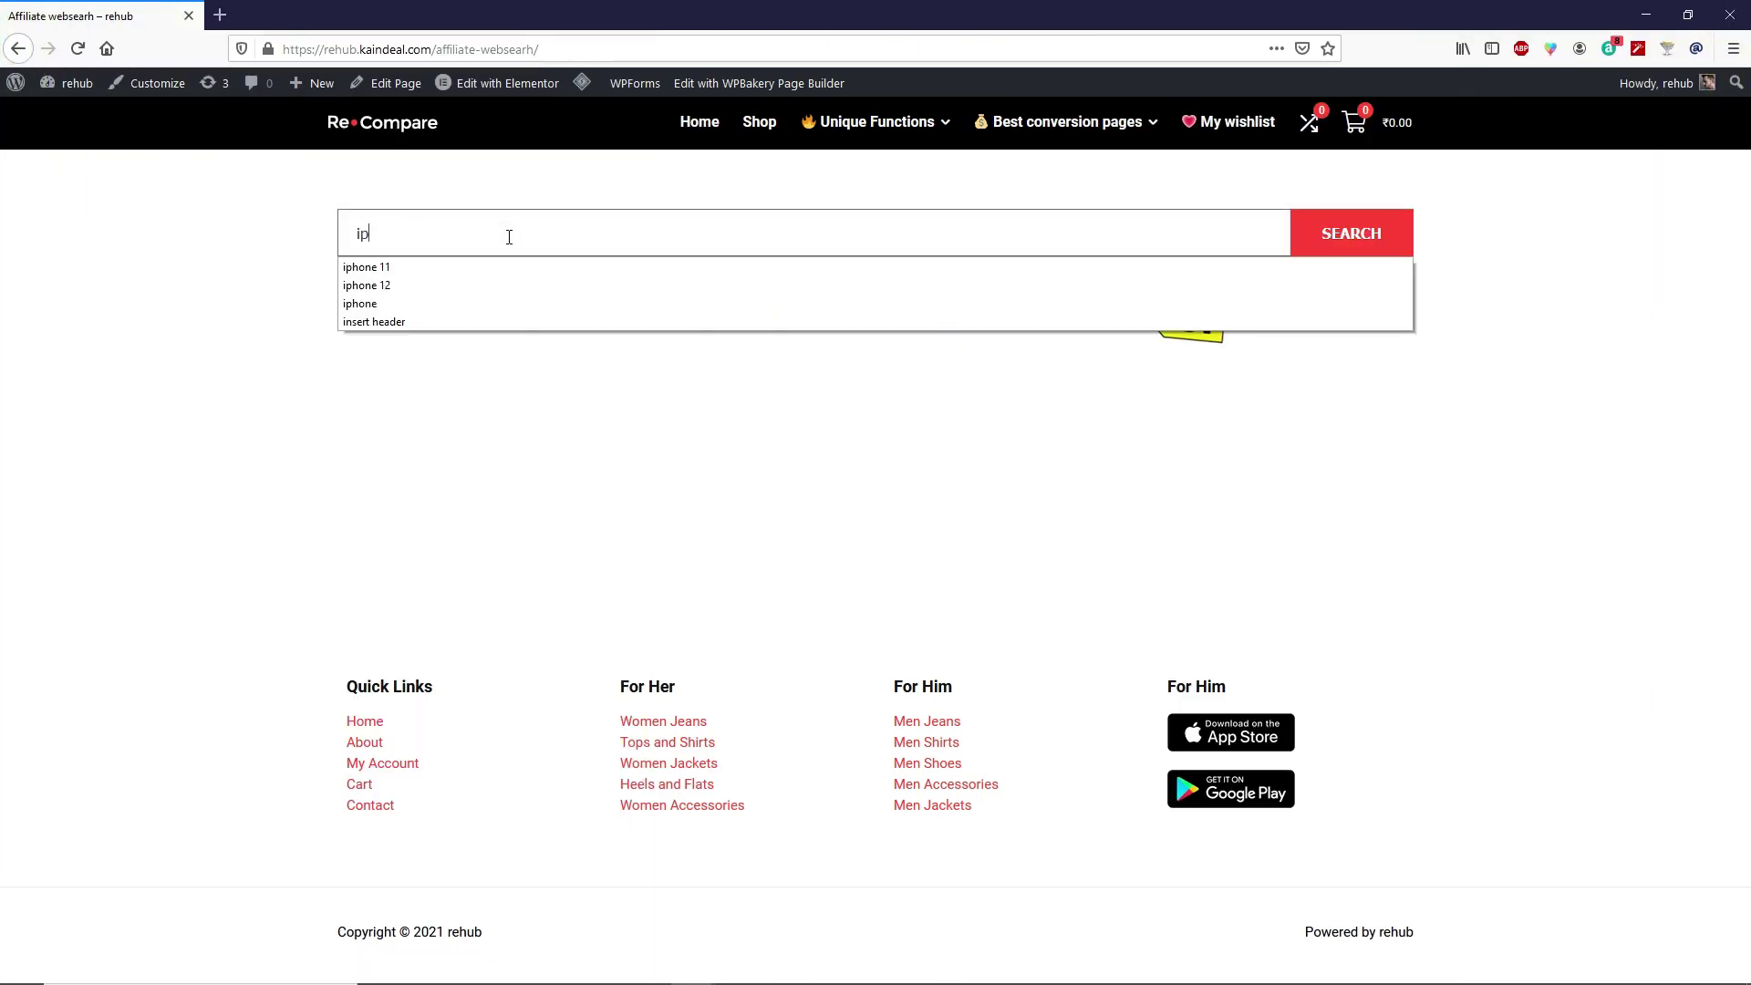
{"action": "key", "text": "Down"}
{"action": "key", "text": "Down"}
{"action": "key", "text": "Return"}
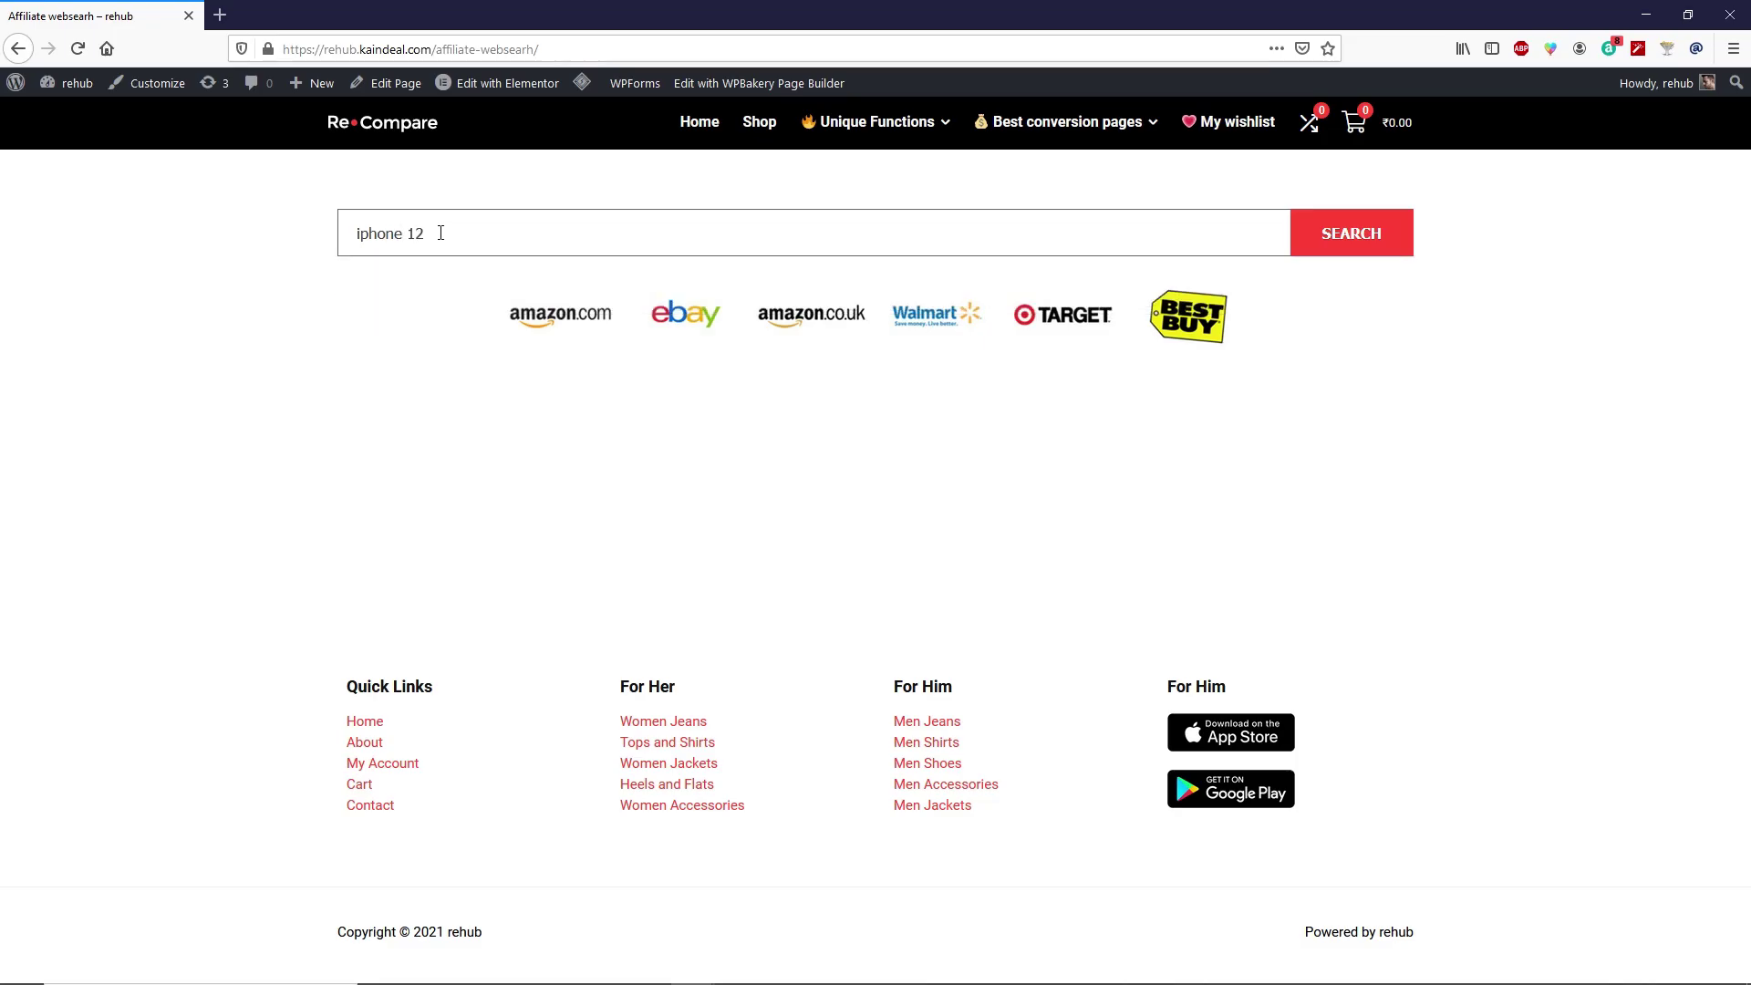
{"action": "left_click", "coordinate": [1311, 252]}
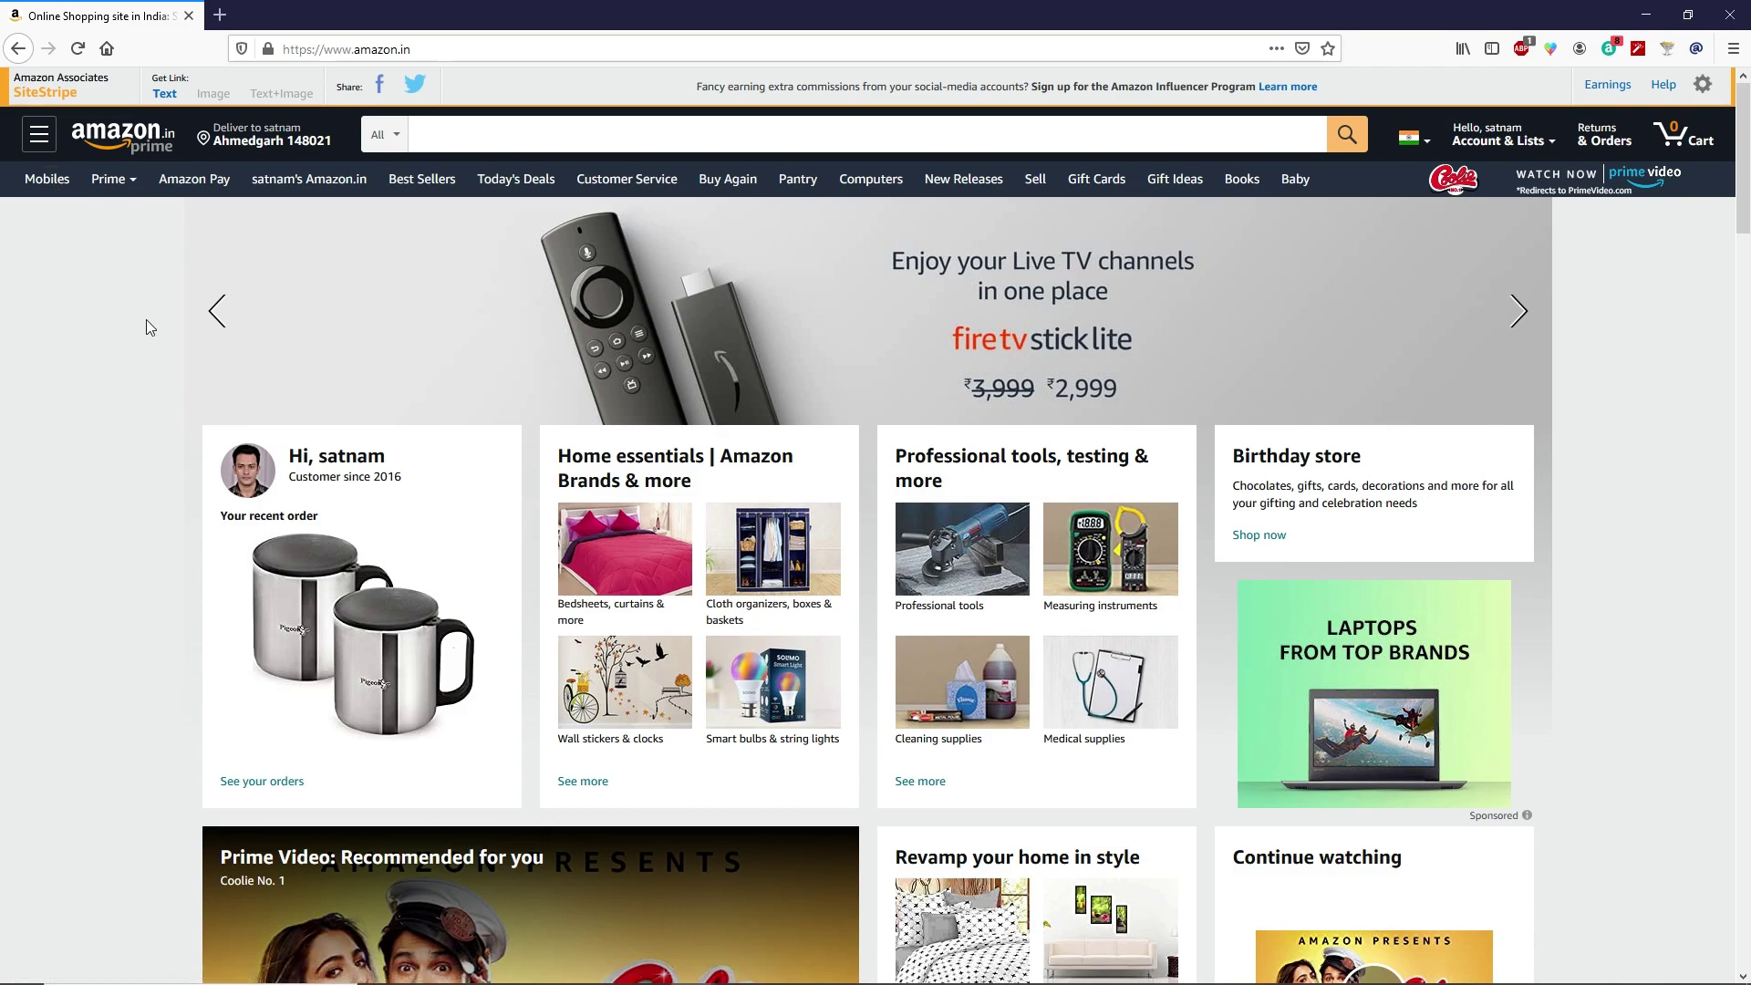
Step: Browse Amazon's All category menu, including Audible Audiobooks and Mobiles, Computers
{"action": "left_click", "coordinate": [41, 137]}
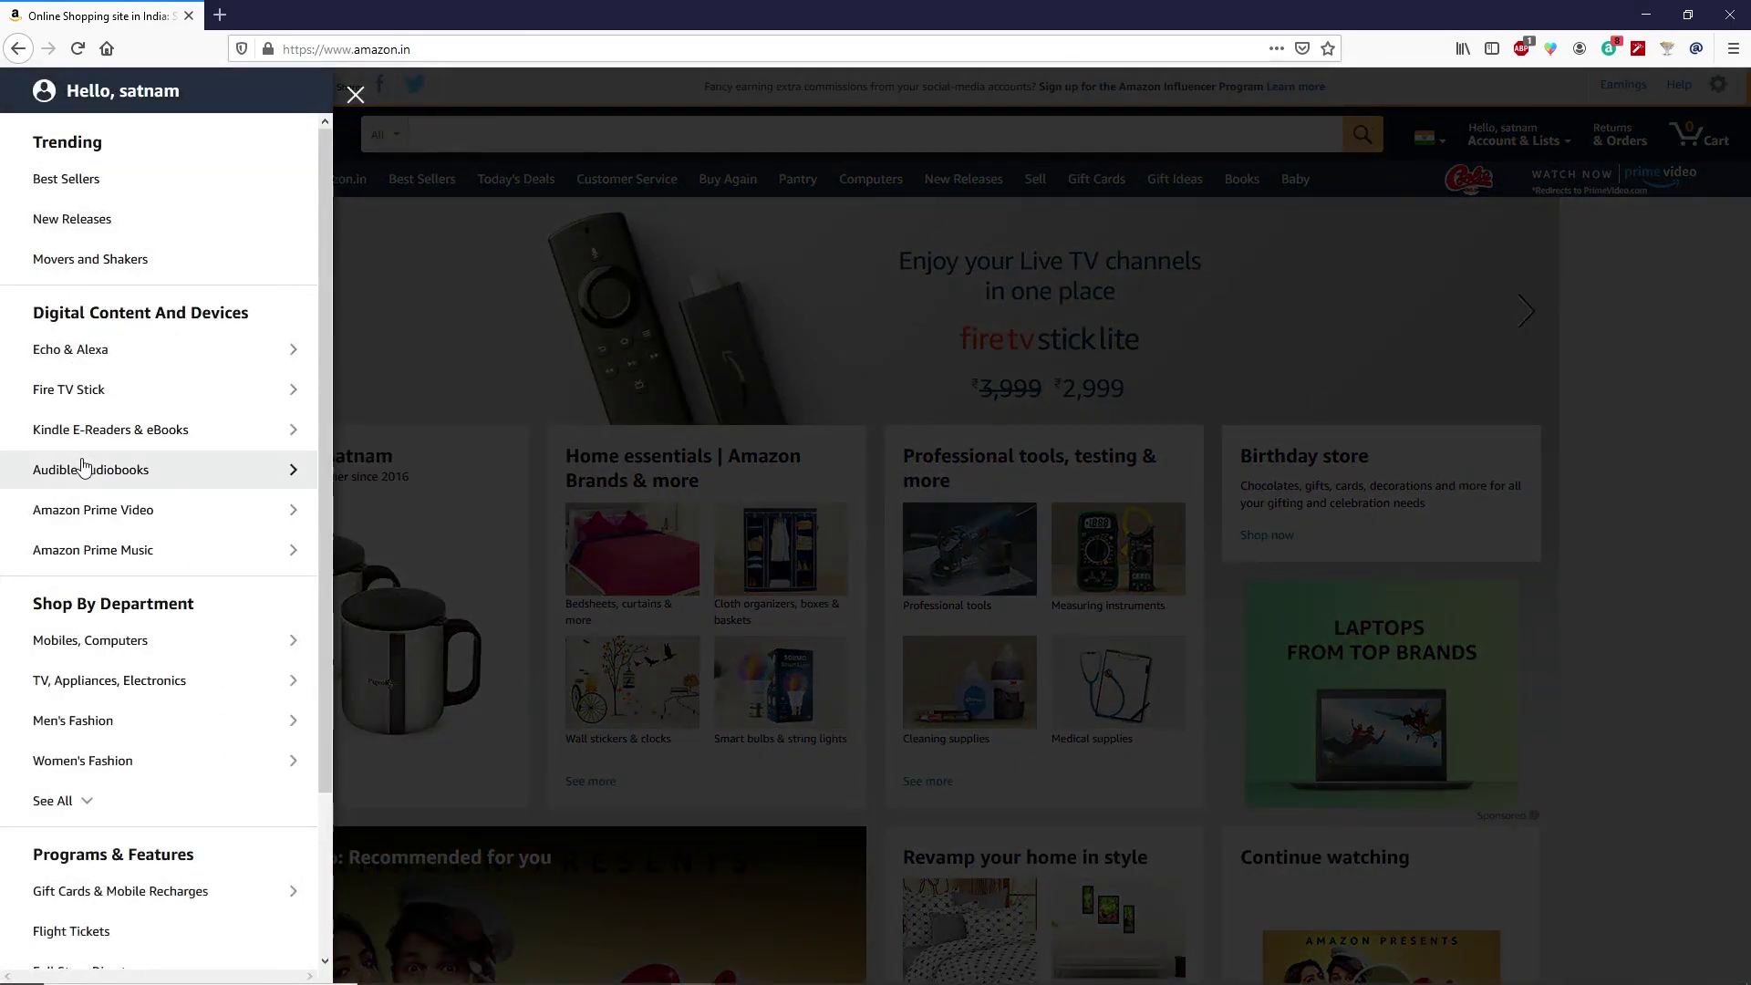
{"action": "left_click", "coordinate": [270, 473]}
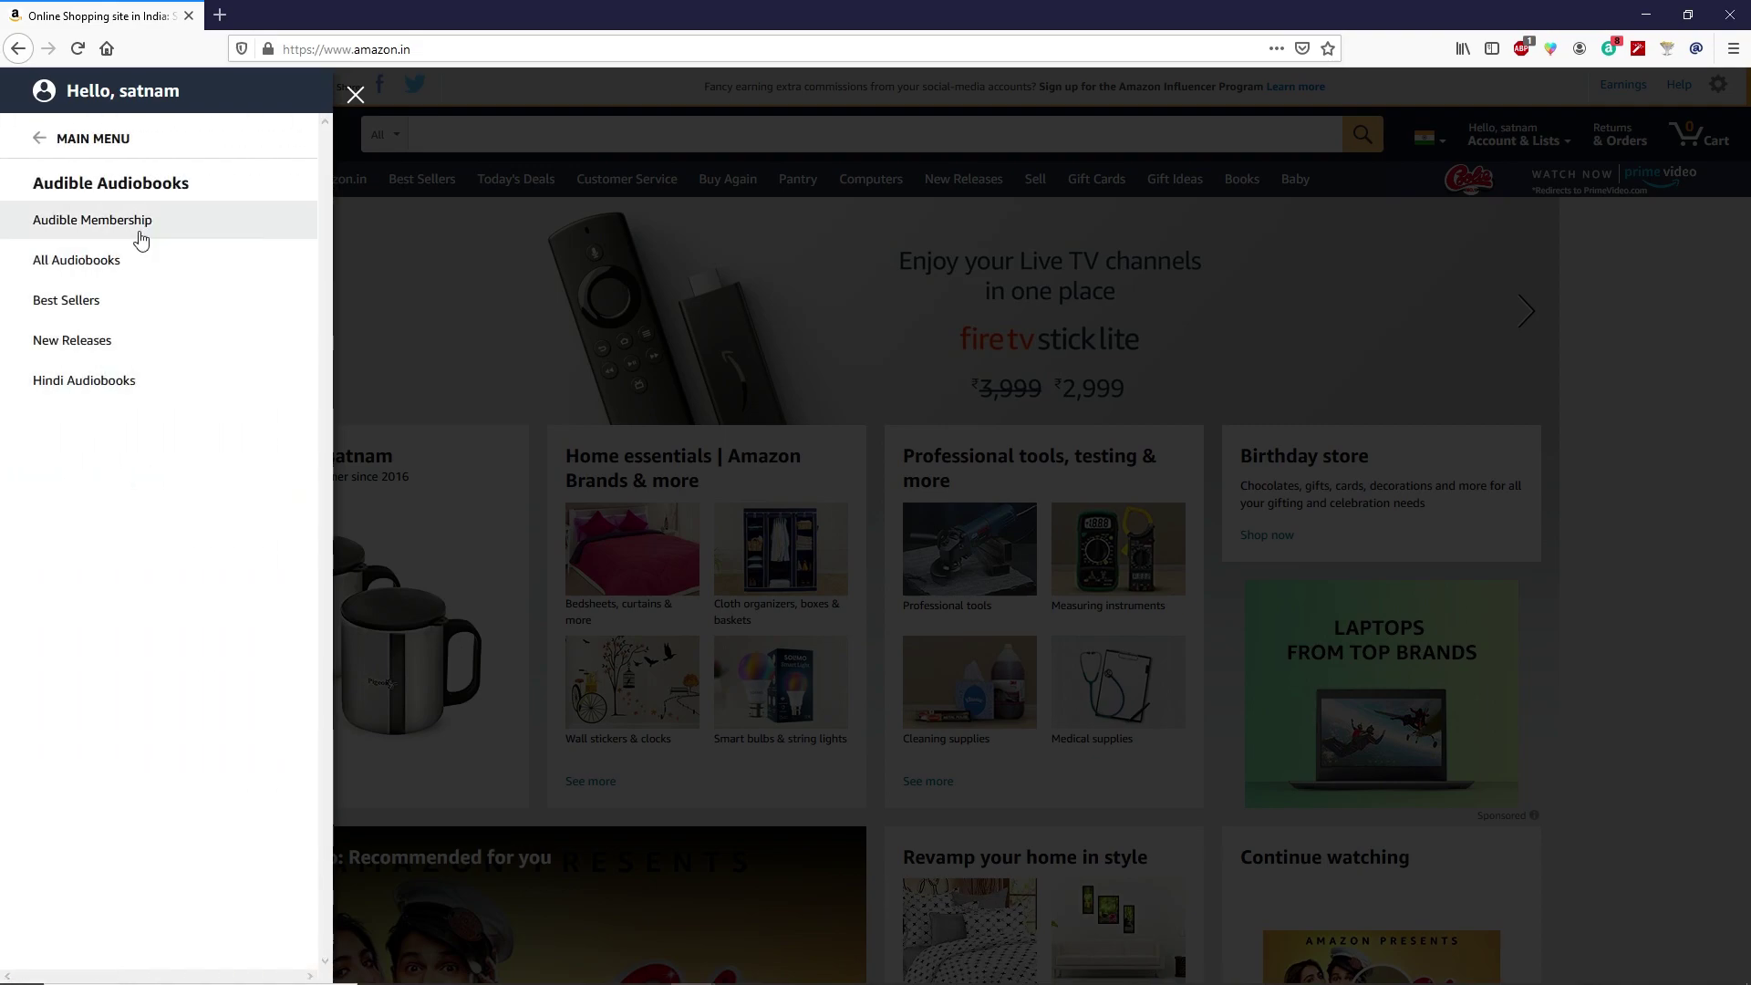
{"action": "left_click", "coordinate": [54, 137]}
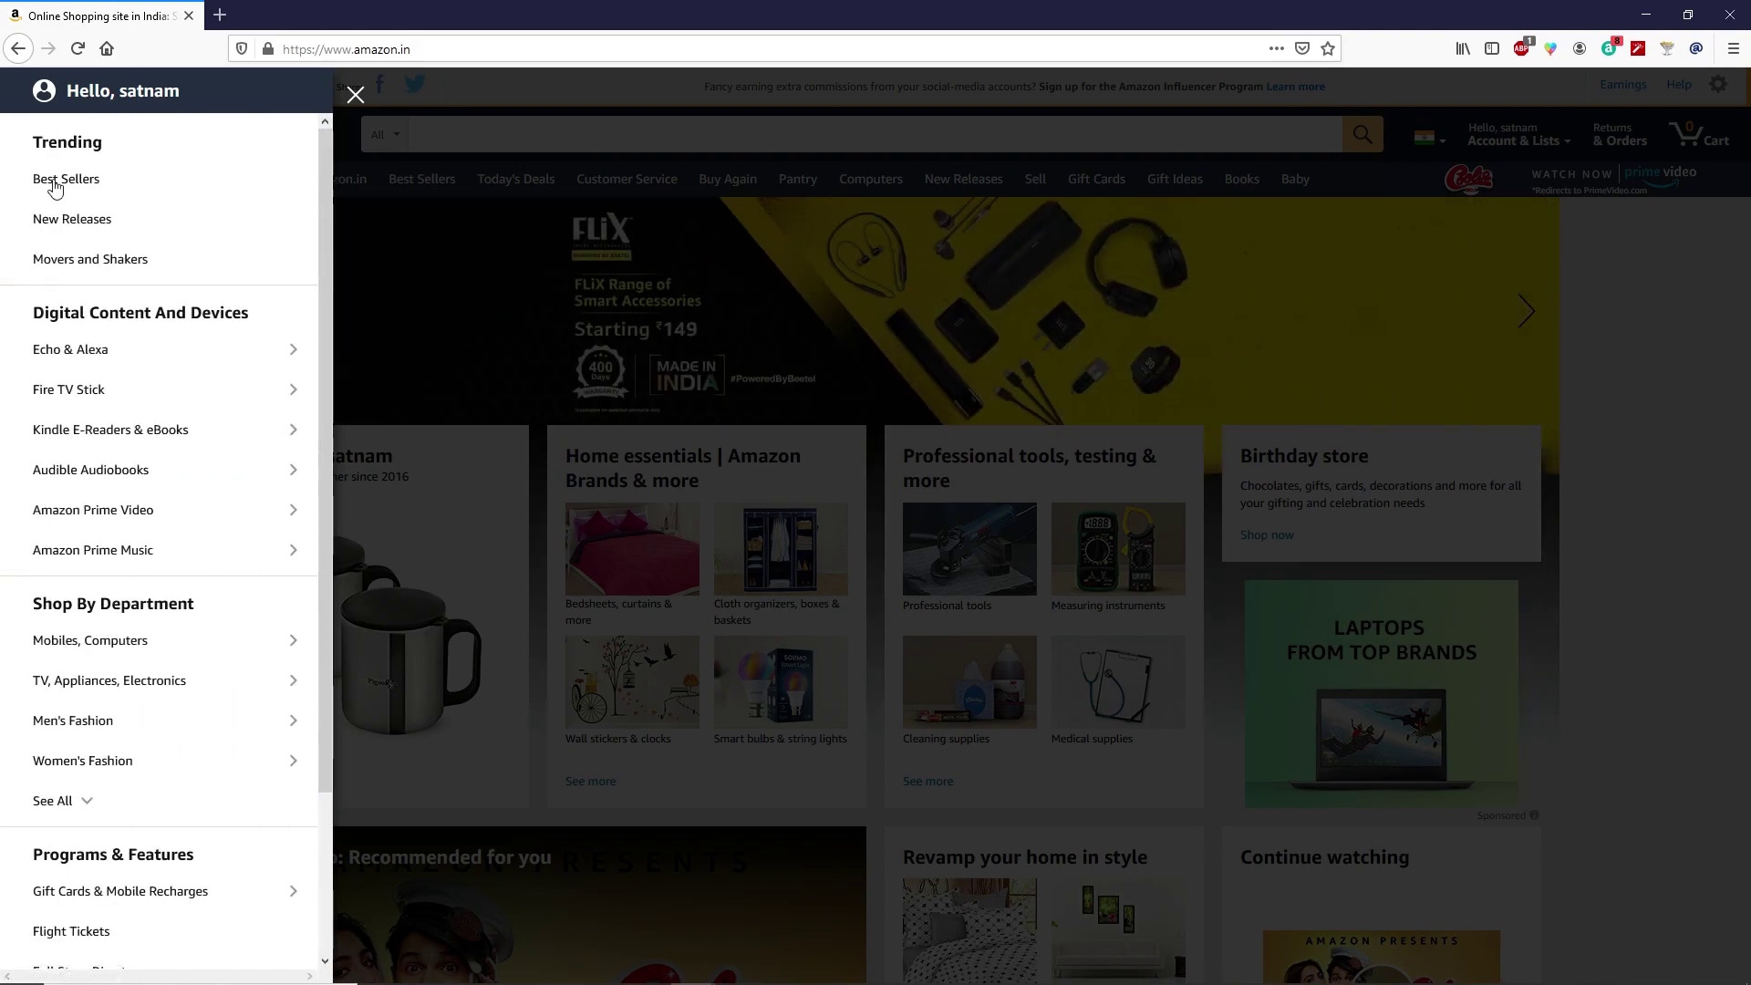
{"action": "scroll", "coordinate": [110, 493], "scroll_direction": "down", "scroll_amount": 4}
{"action": "left_click", "coordinate": [137, 447]}
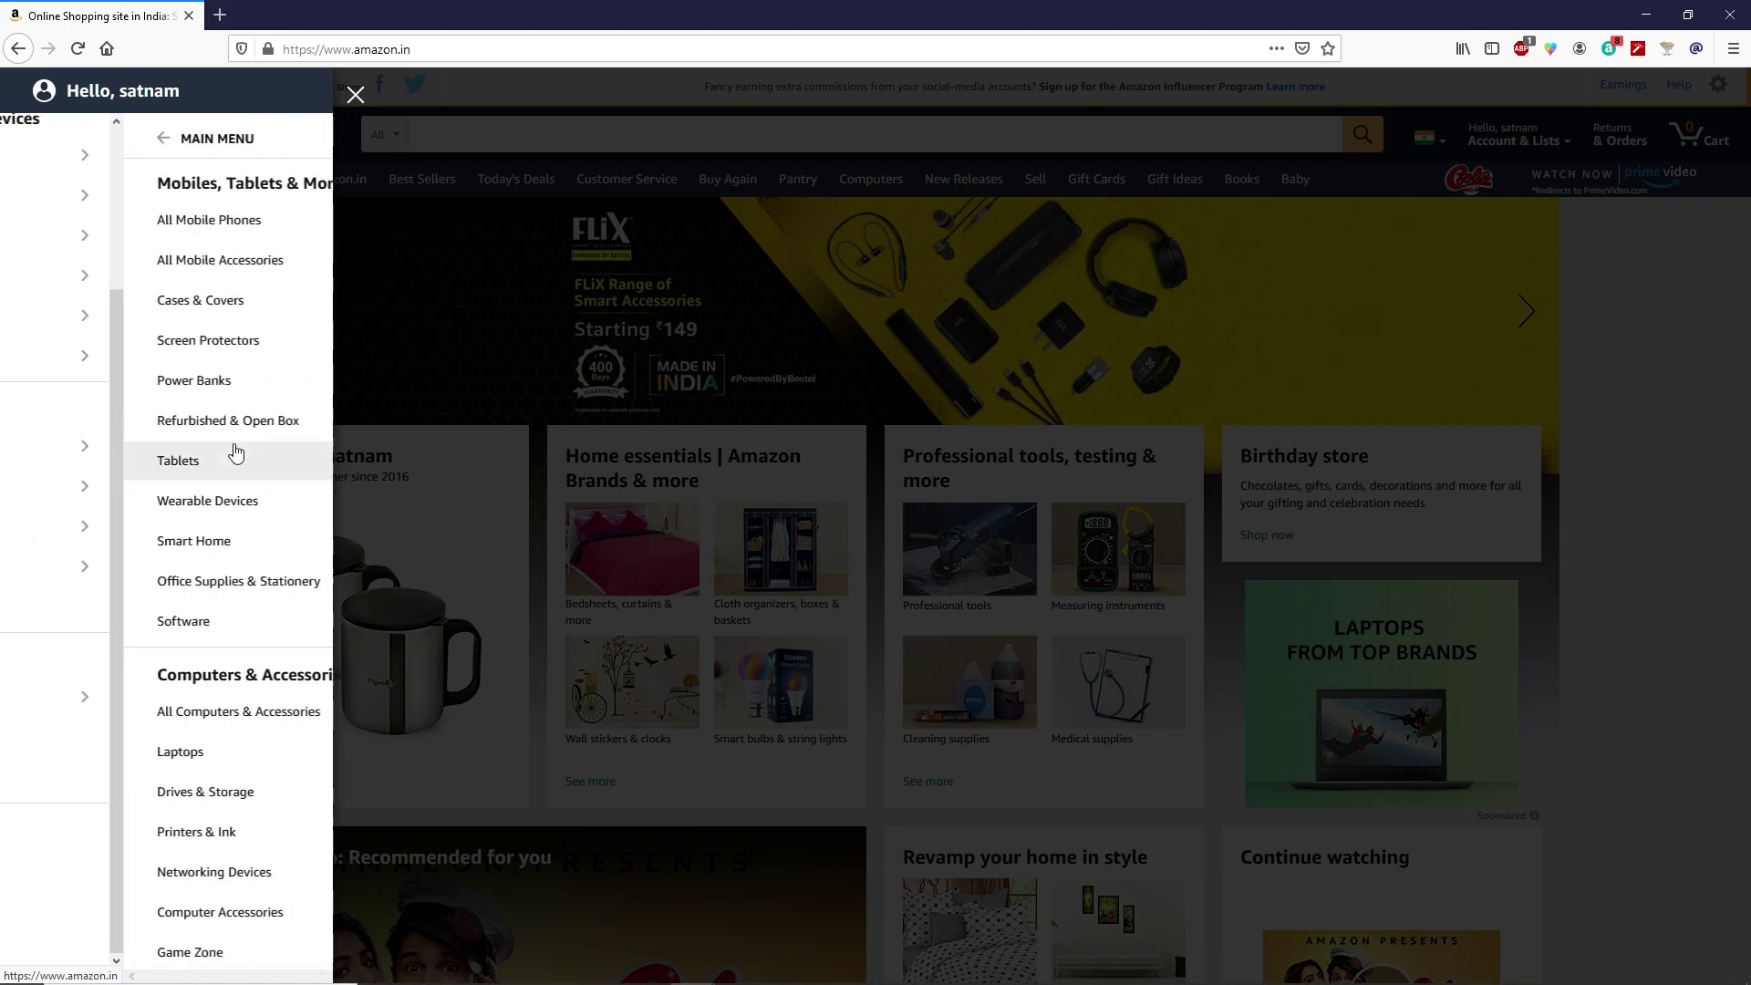
{"action": "left_click", "coordinate": [356, 94]}
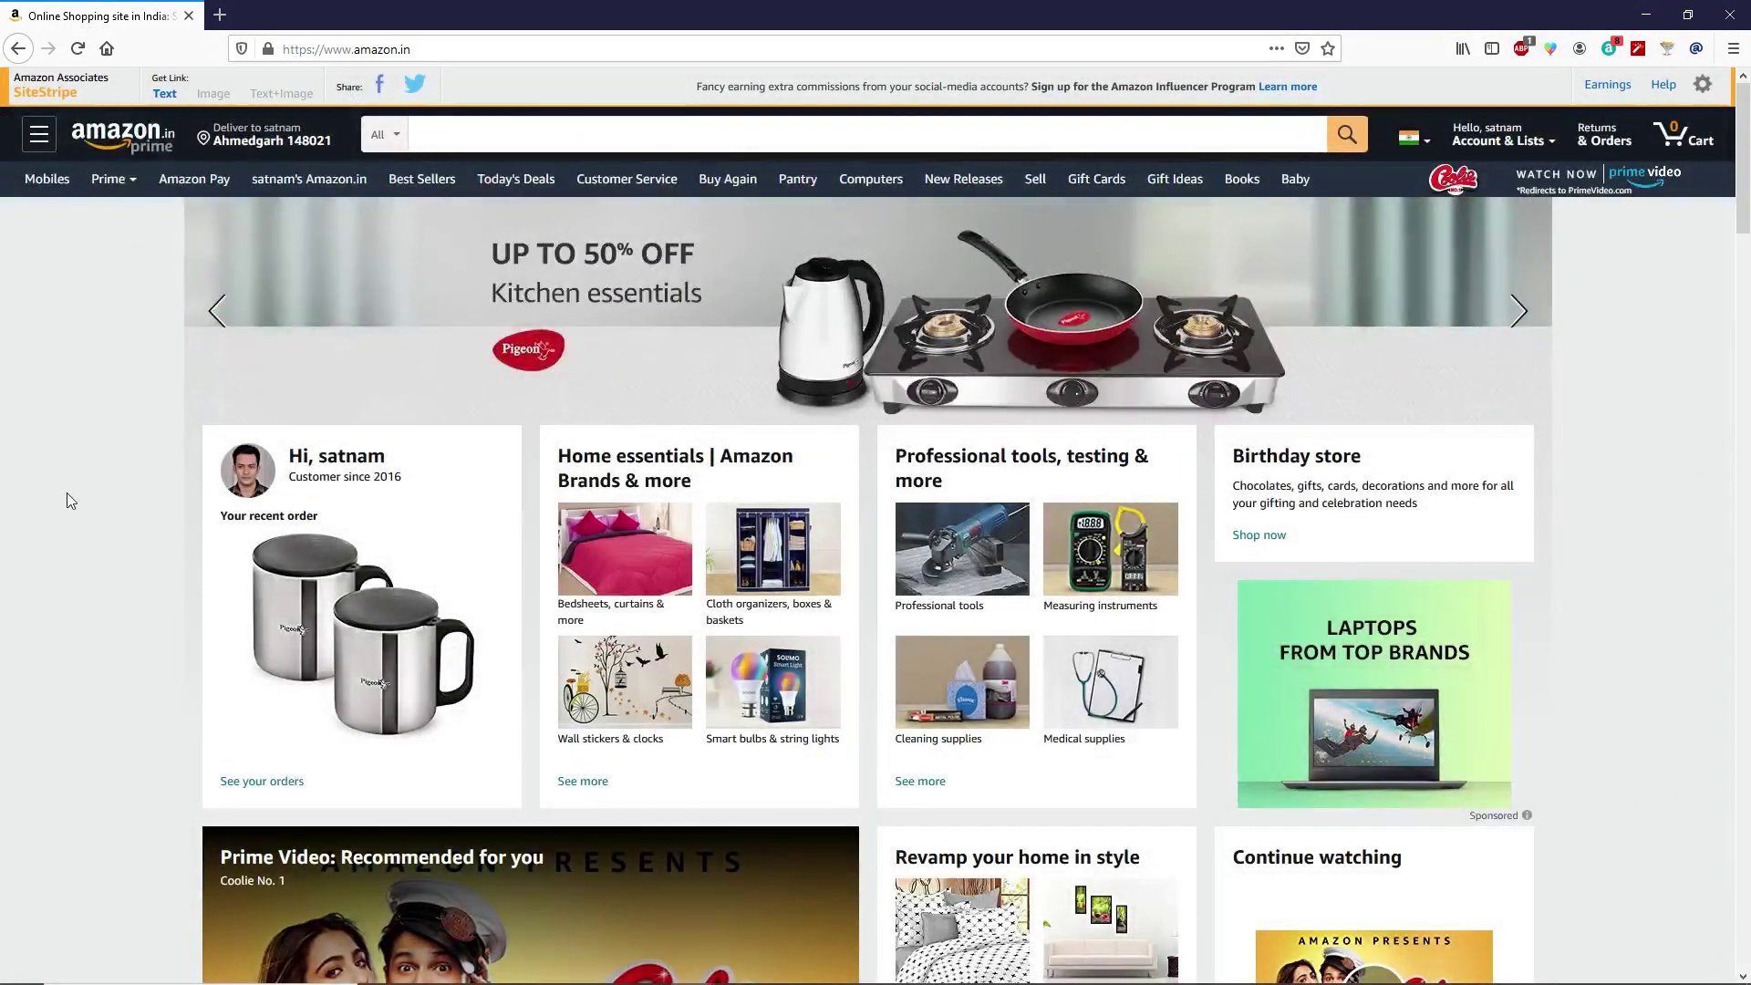
{"action": "left_click", "coordinate": [39, 135]}
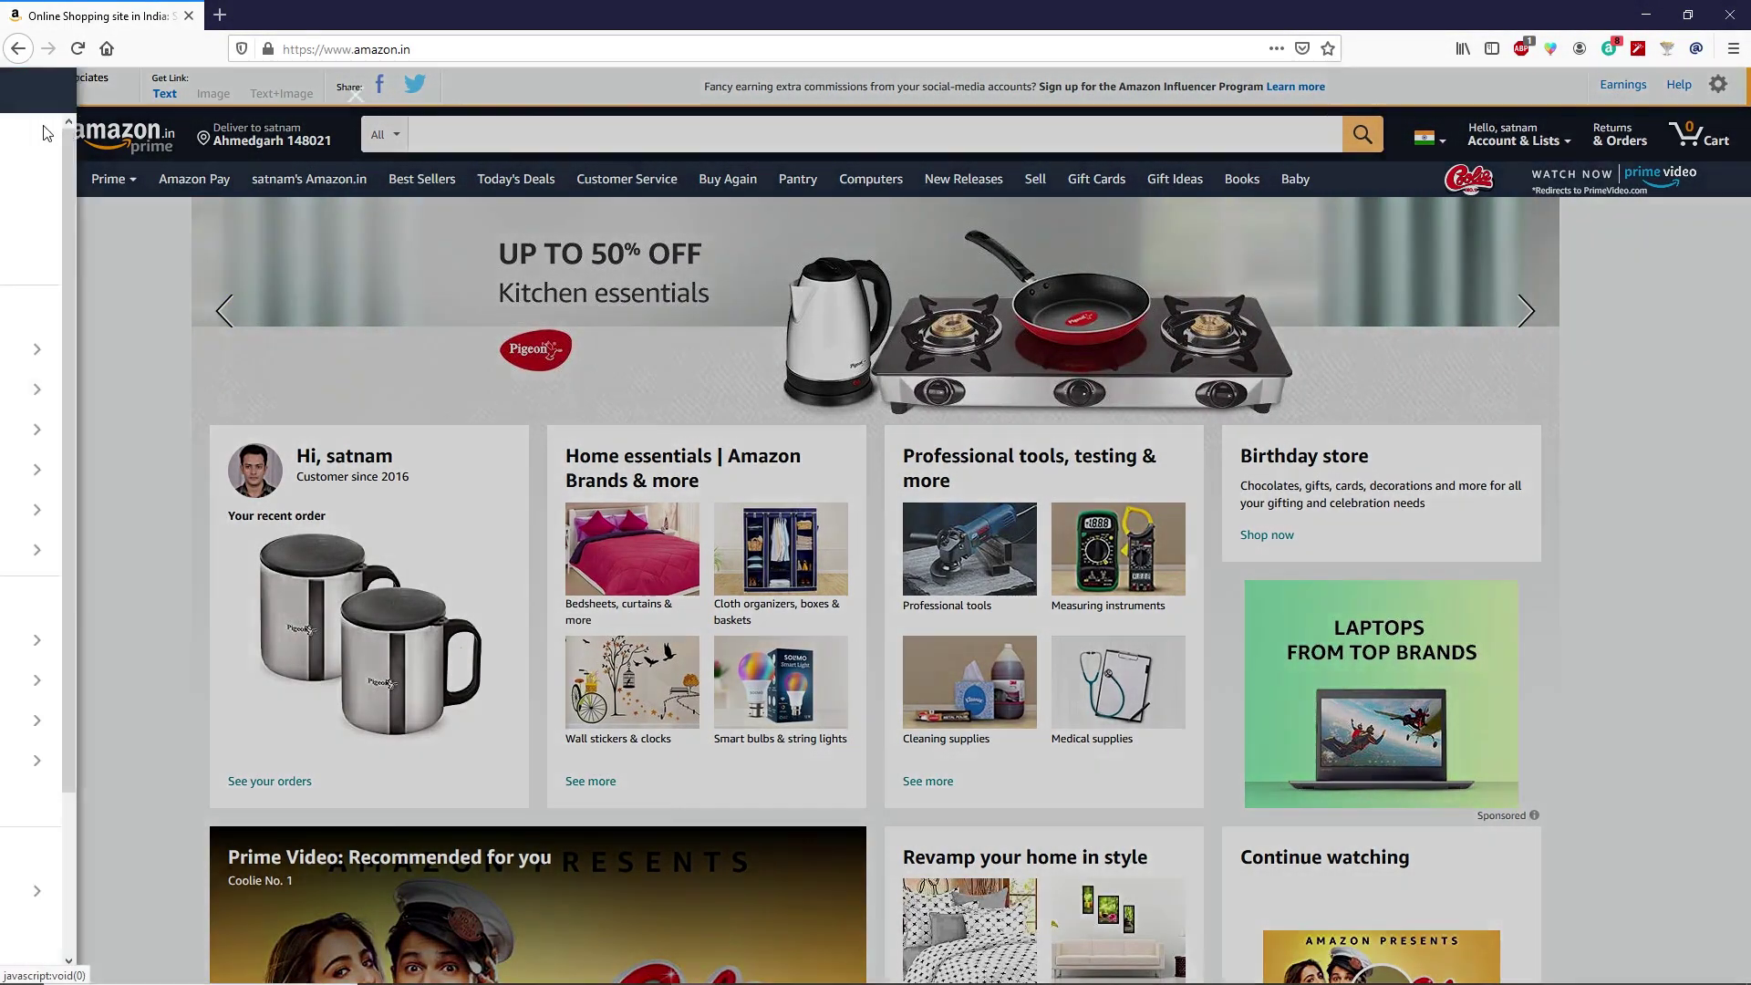
{"action": "left_click", "coordinate": [137, 640]}
{"action": "left_click", "coordinate": [355, 95]}
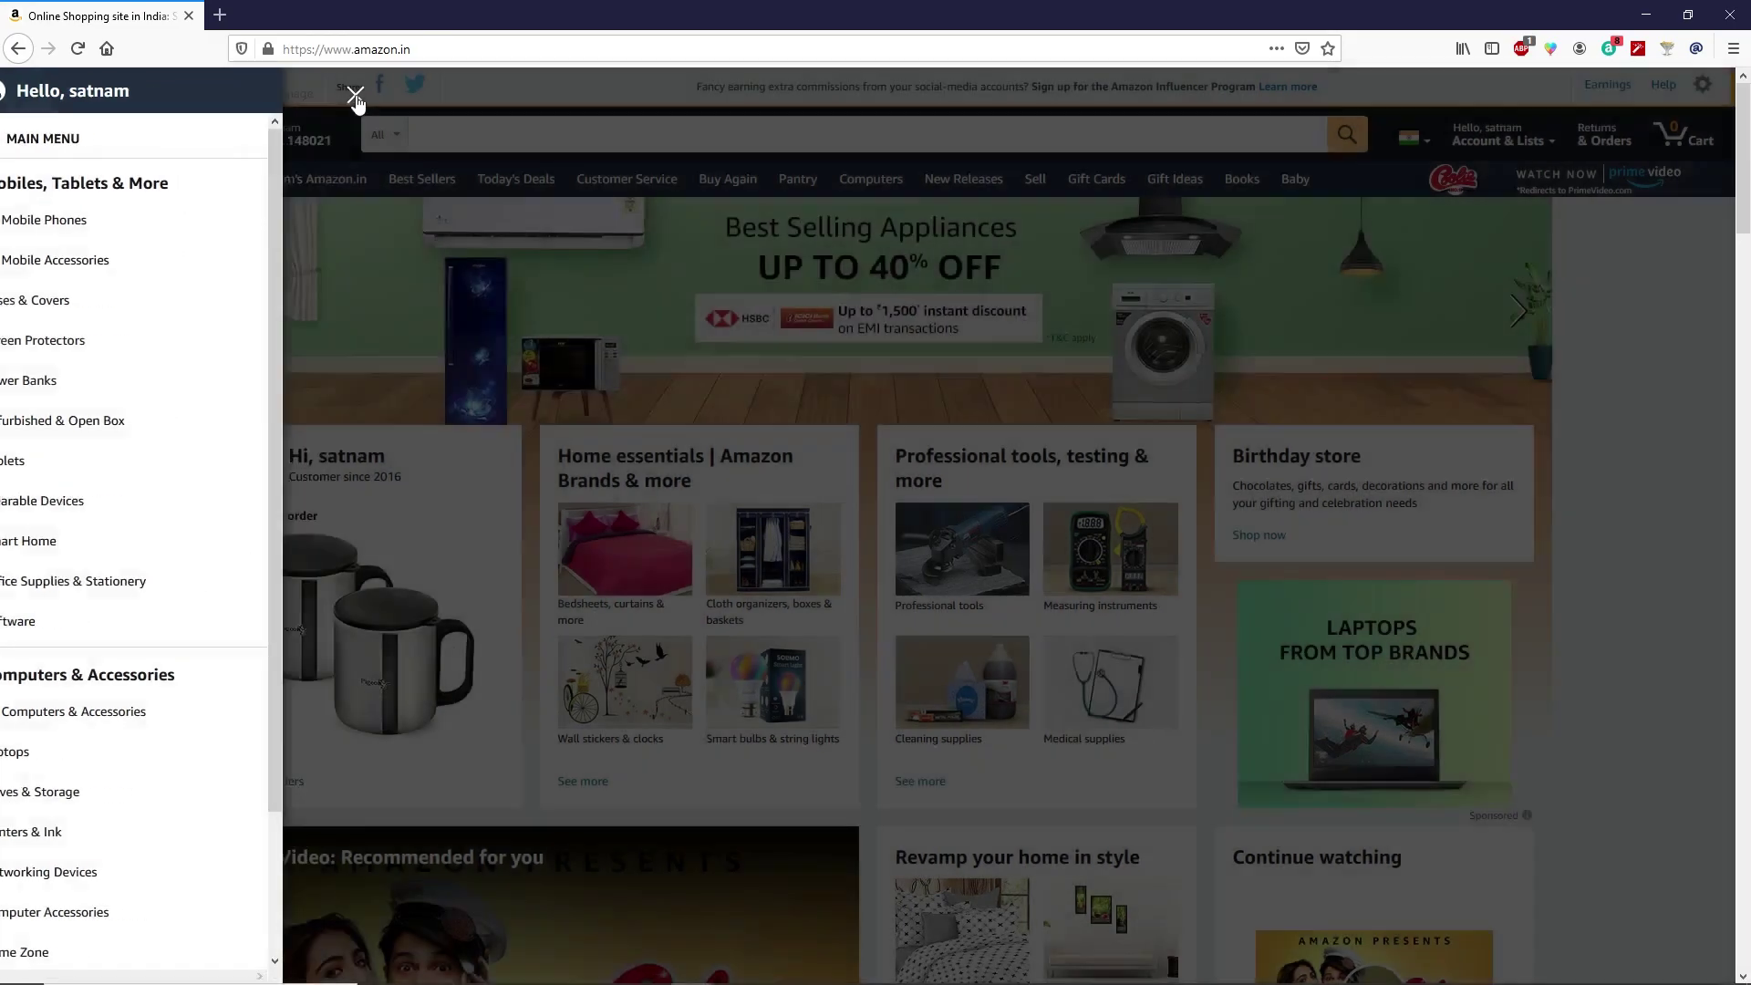
Step: Search Amazon.in for 'iphpn 12' and look through the iPhone 12 results
{"action": "left_click", "coordinate": [436, 138]}
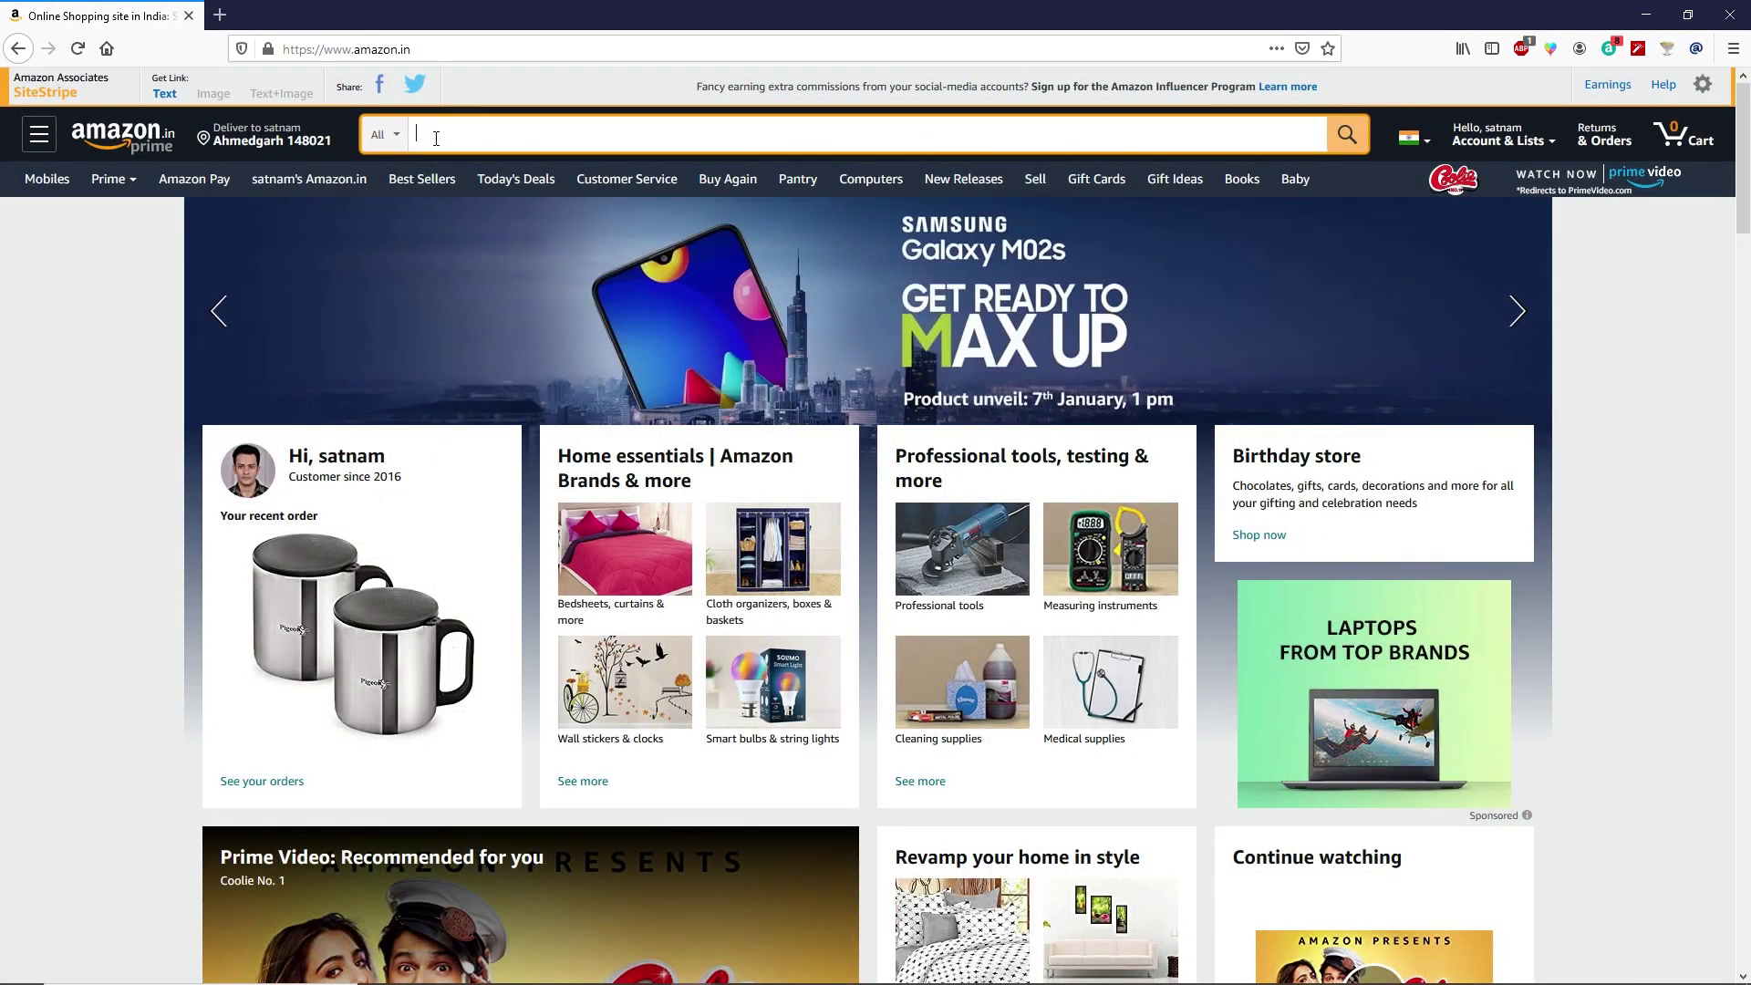
{"action": "type", "text": "iphpn 12"}
{"action": "key", "text": "Return"}
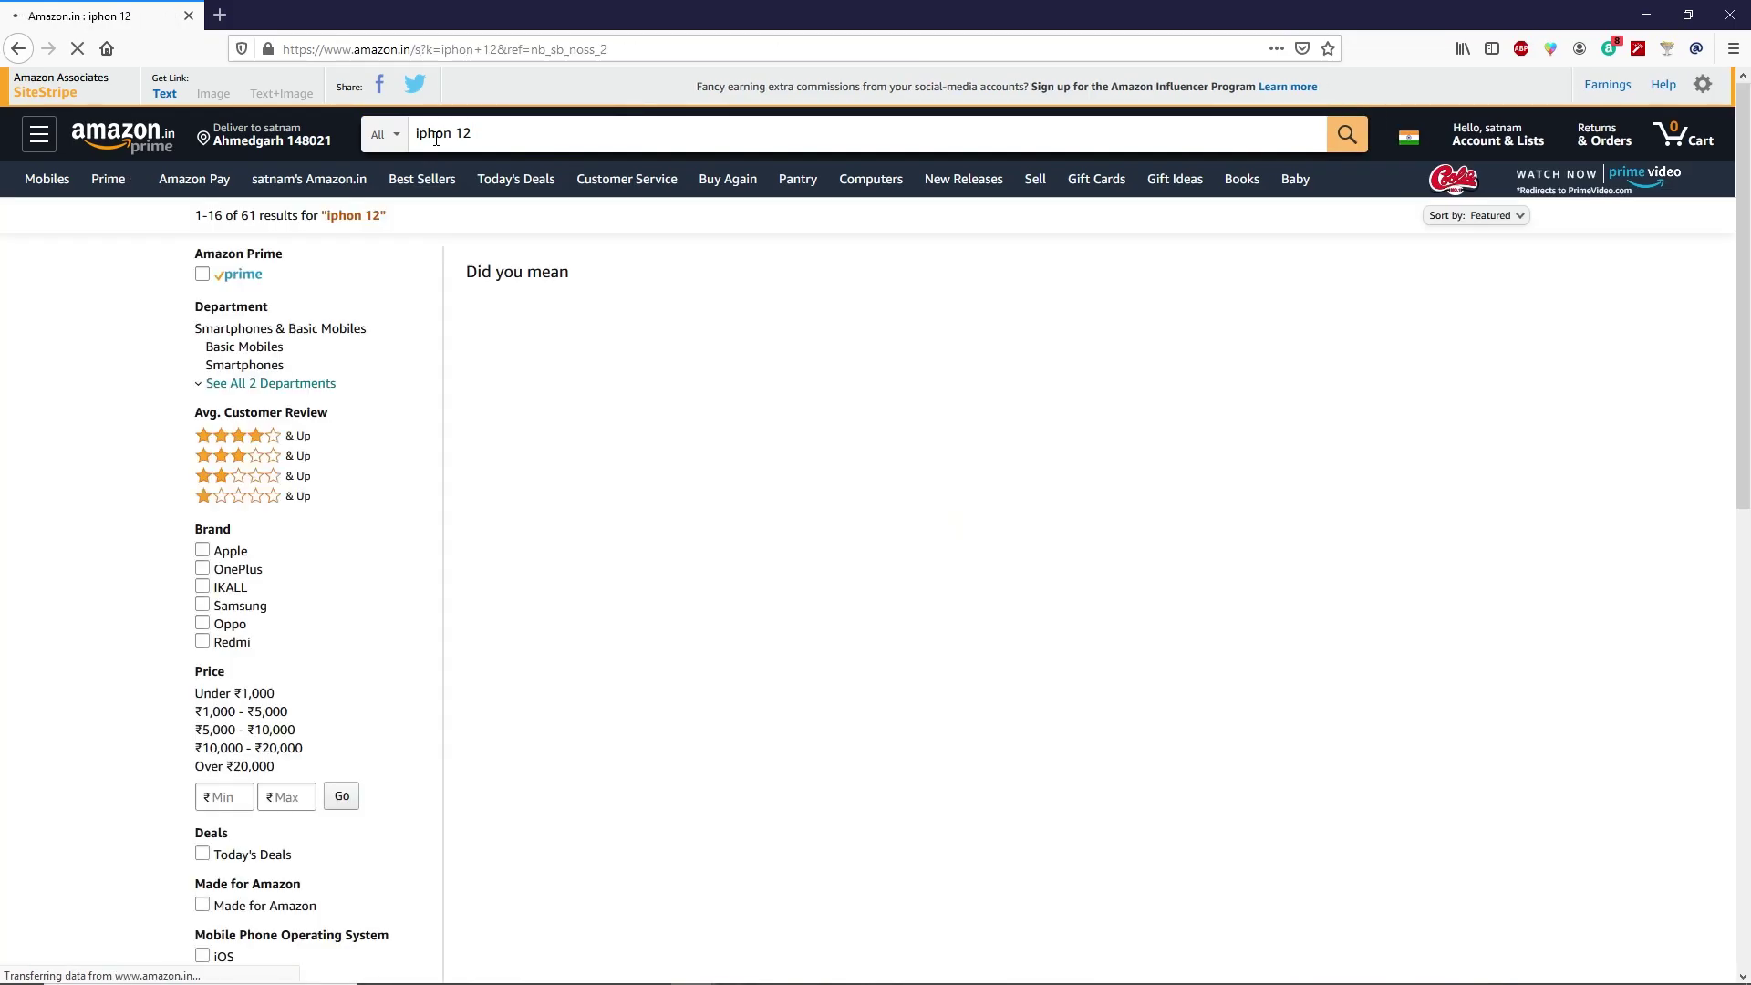
{"action": "scroll", "coordinate": [836, 381], "scroll_direction": "down", "scroll_amount": 5}
{"action": "scroll", "coordinate": [835, 381], "scroll_direction": "down", "scroll_amount": 7}
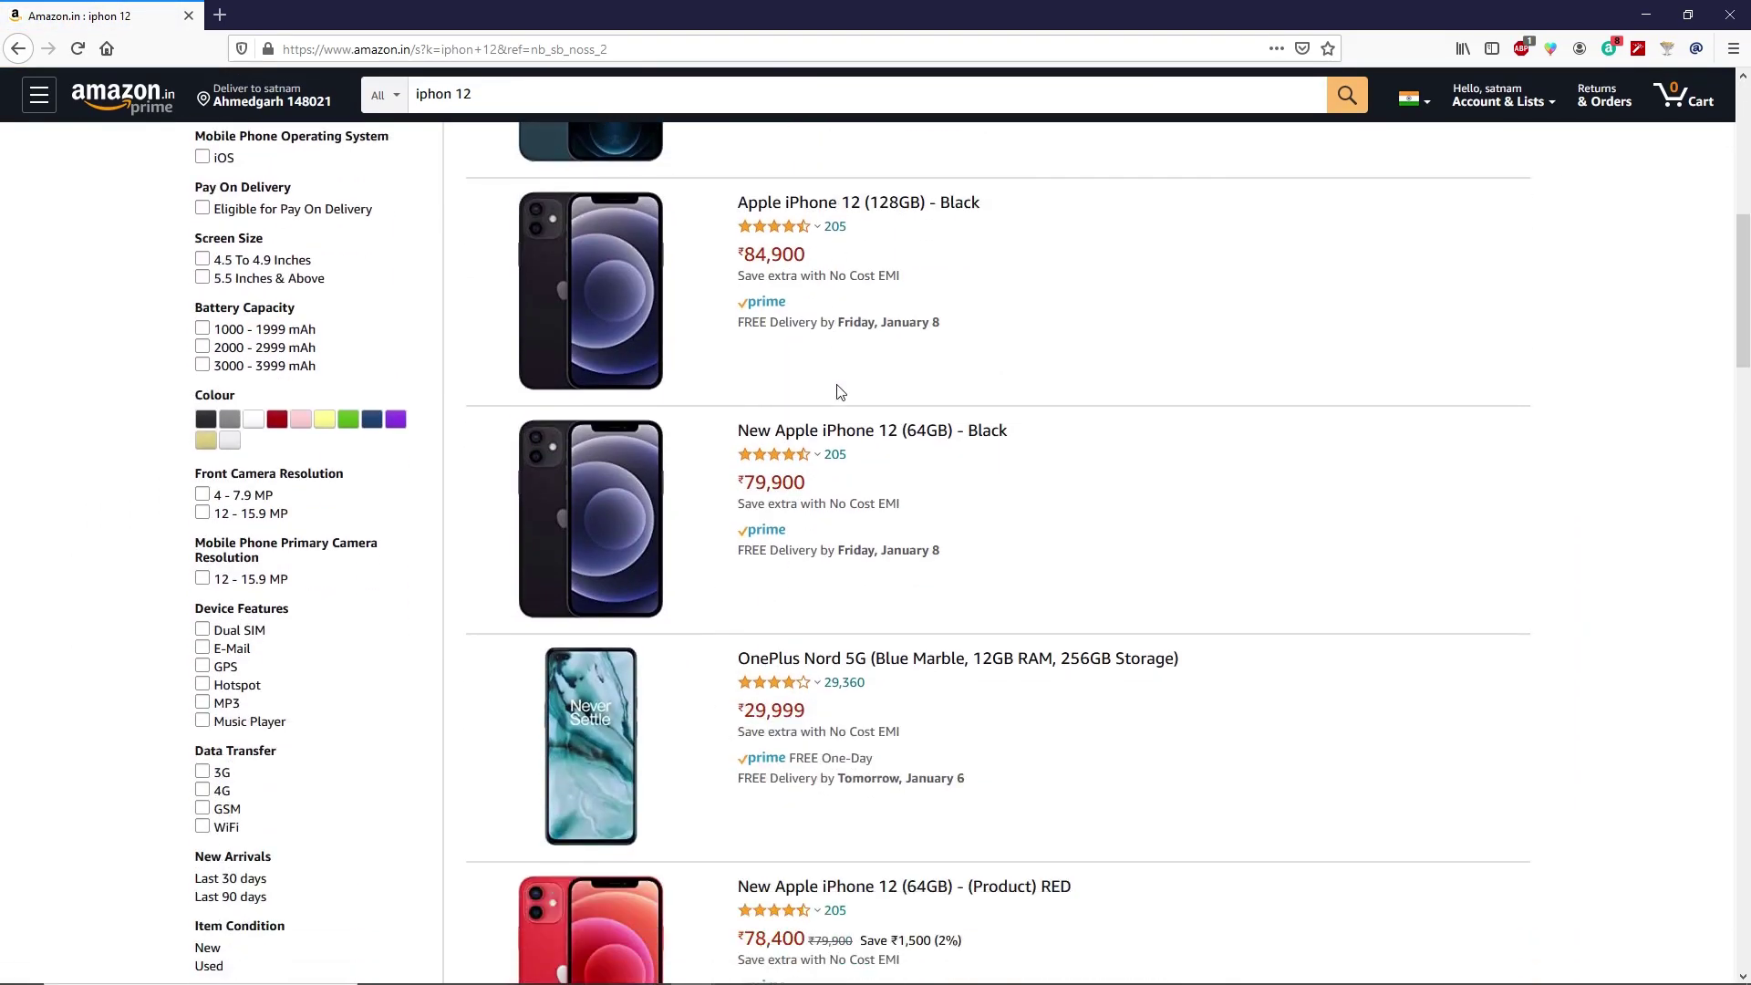
{"action": "scroll", "coordinate": [836, 383], "scroll_direction": "up", "scroll_amount": 11}
{"action": "scroll", "coordinate": [836, 386], "scroll_direction": "up", "scroll_amount": 2}
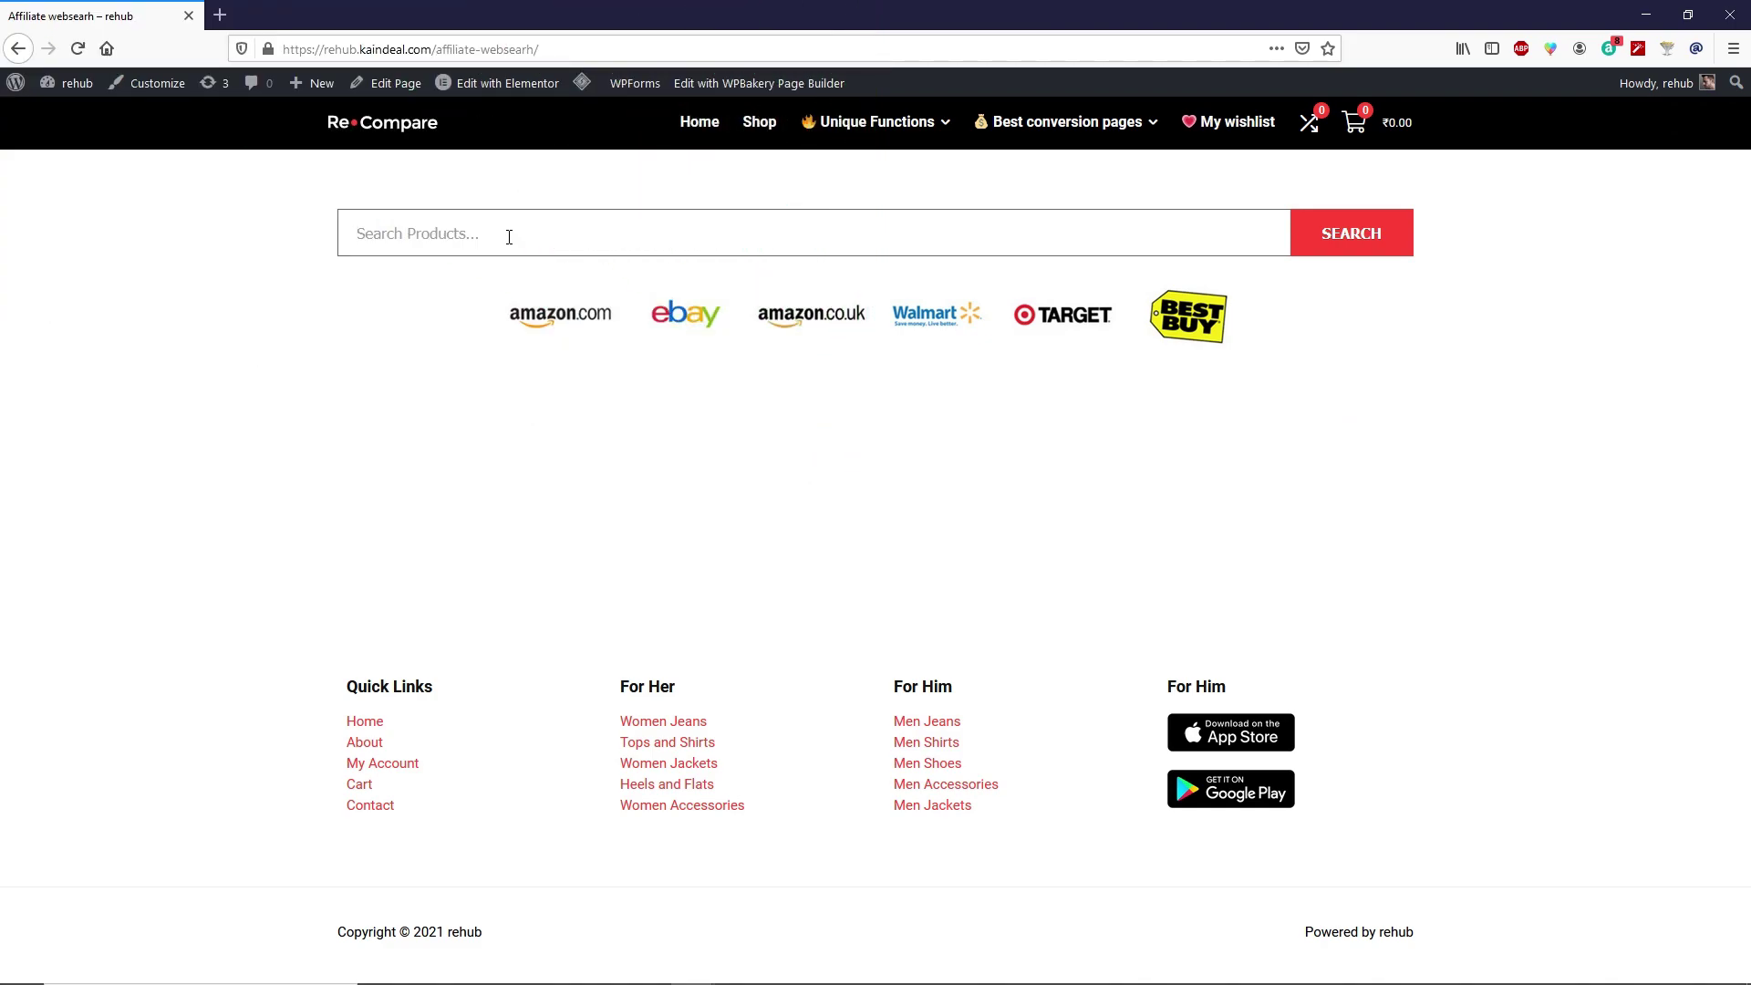
Step: Run a ReCompare product search for 'iphone 12' from the Search Products box
{"action": "left_click", "coordinate": [509, 236]}
{"action": "type", "text": "iphone"}
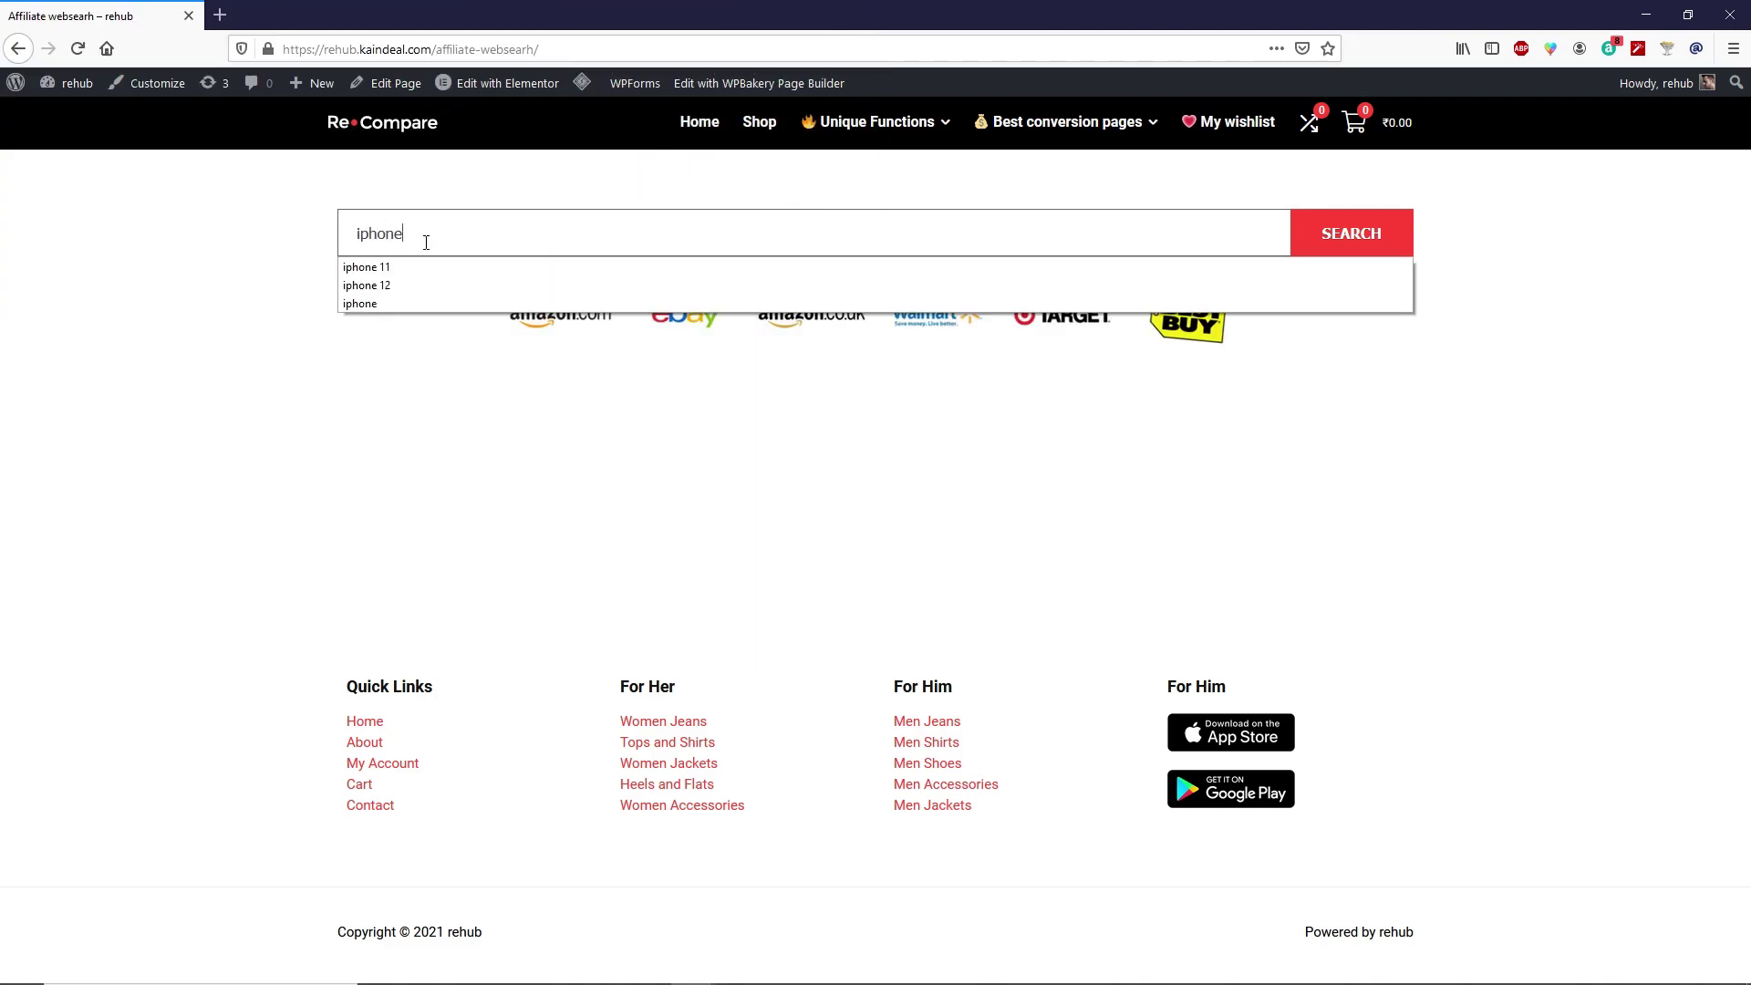
{"action": "type", "text": " 12"}
{"action": "left_click", "coordinate": [1312, 248]}
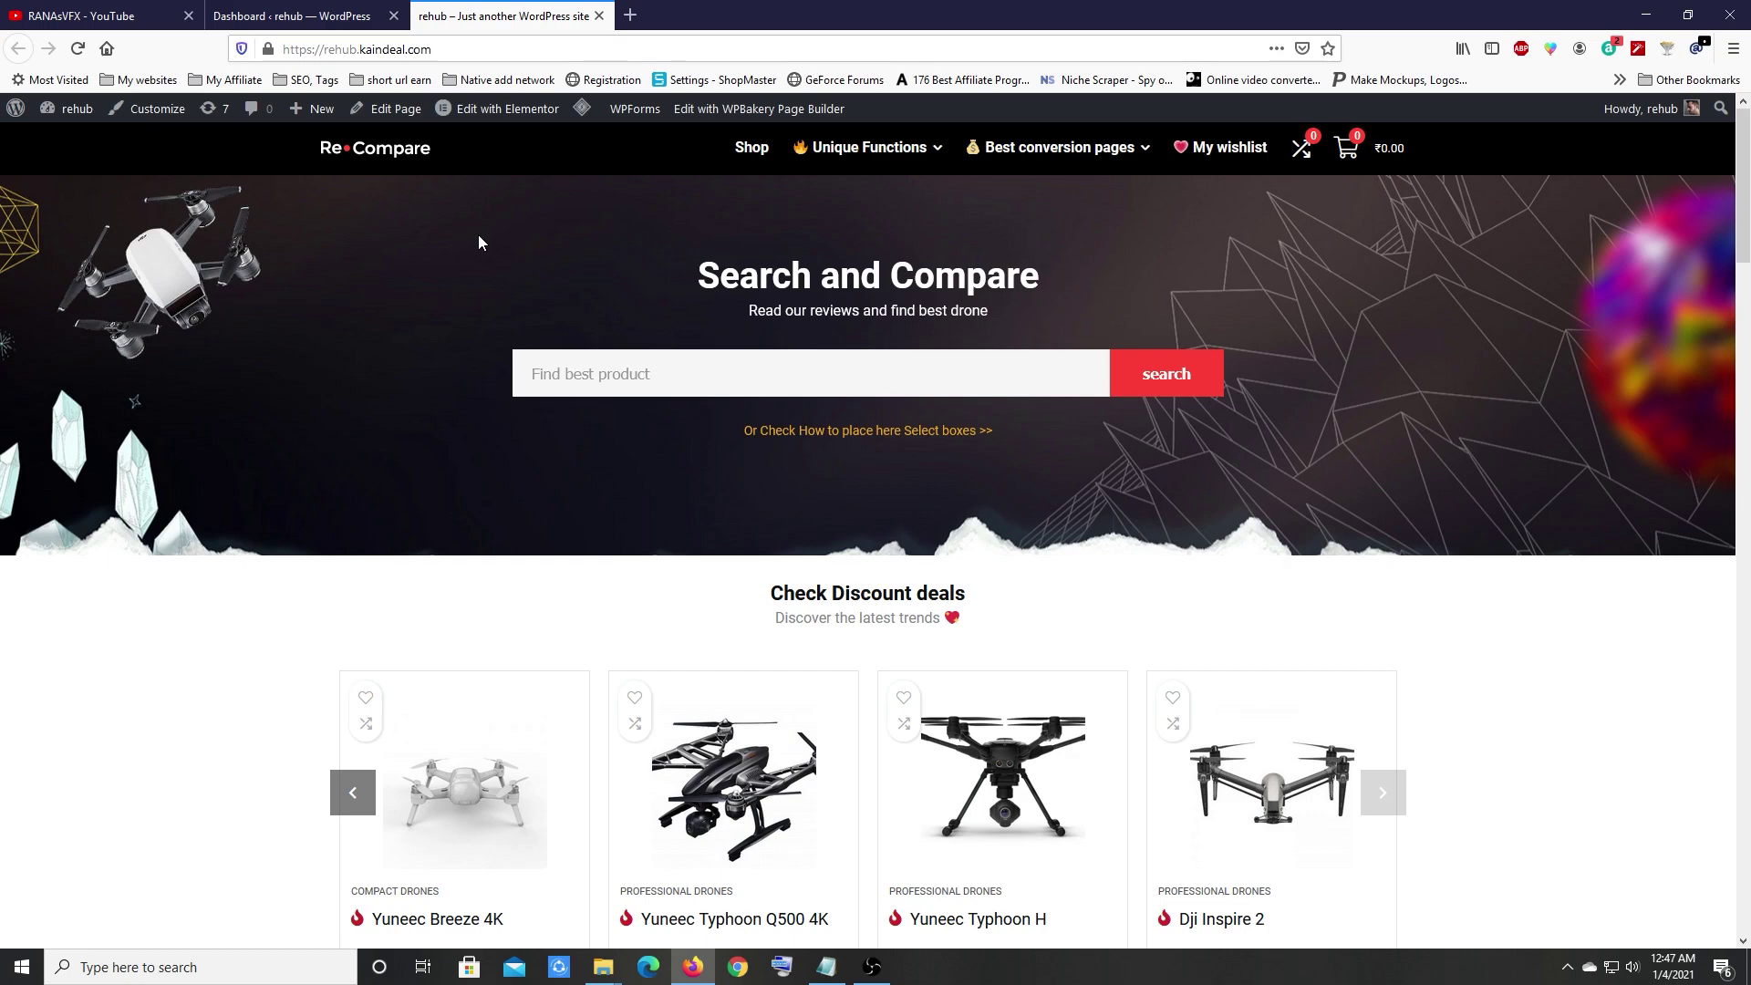
{"action": "left_click", "coordinate": [630, 16]}
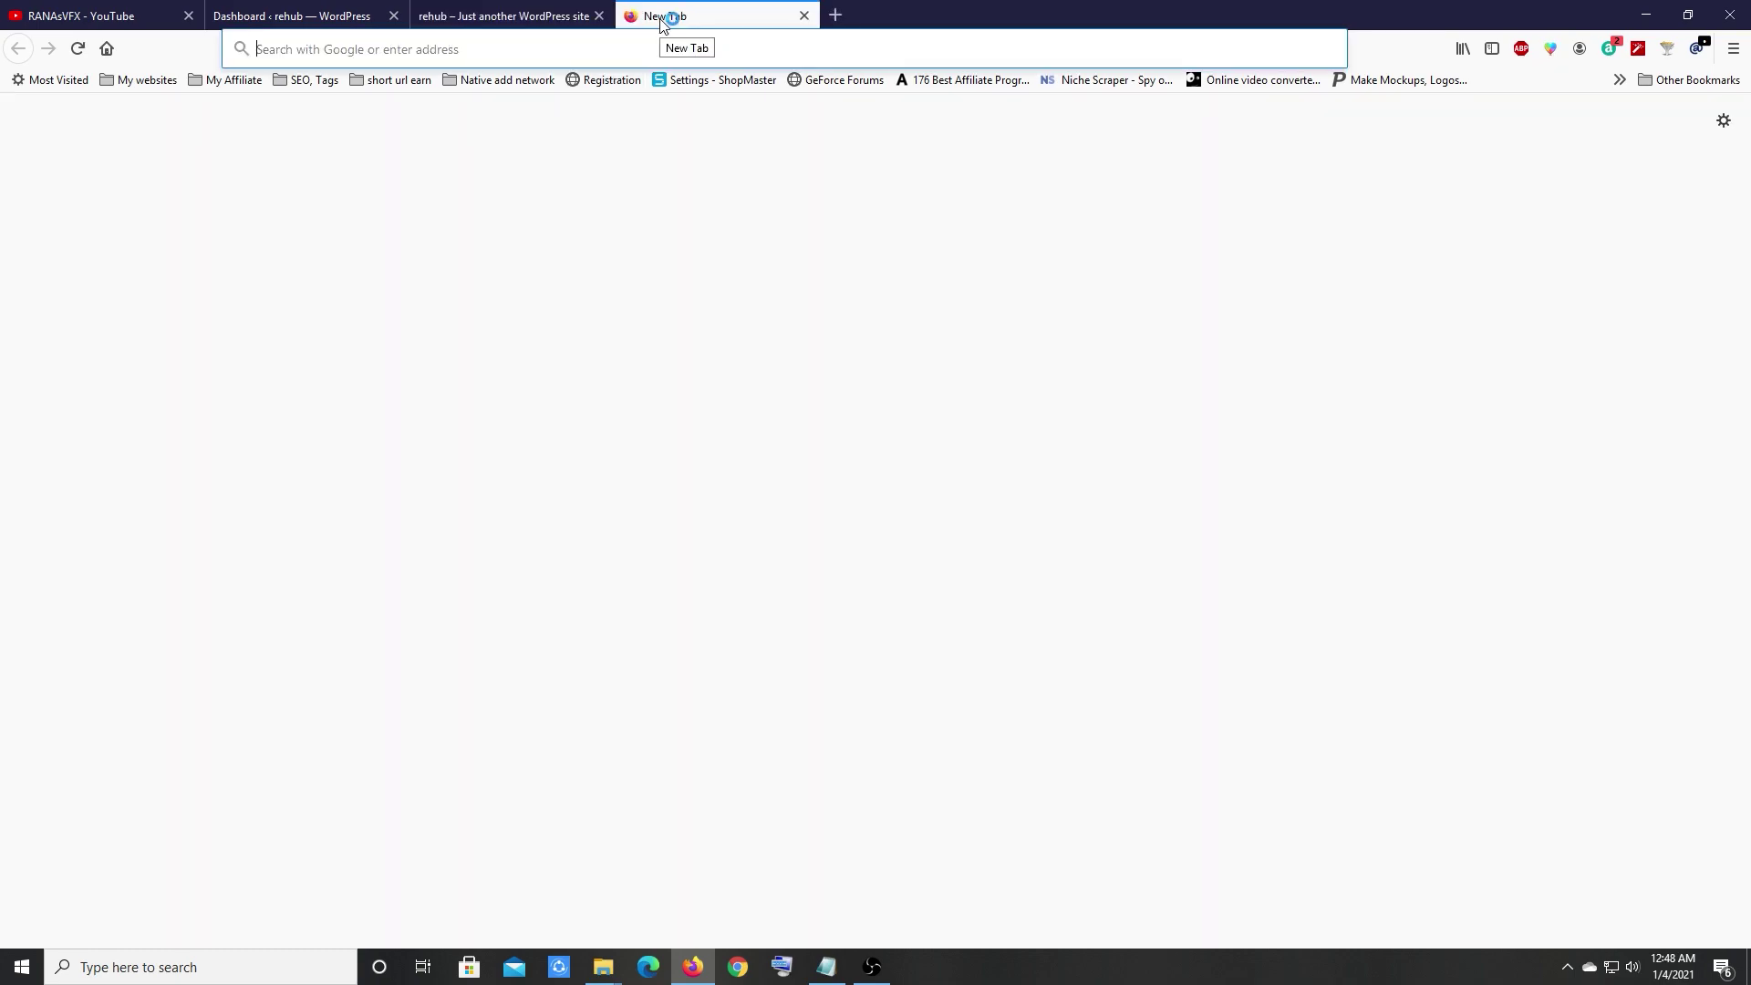
{"action": "type", "text": "ranasvfx.com/"}
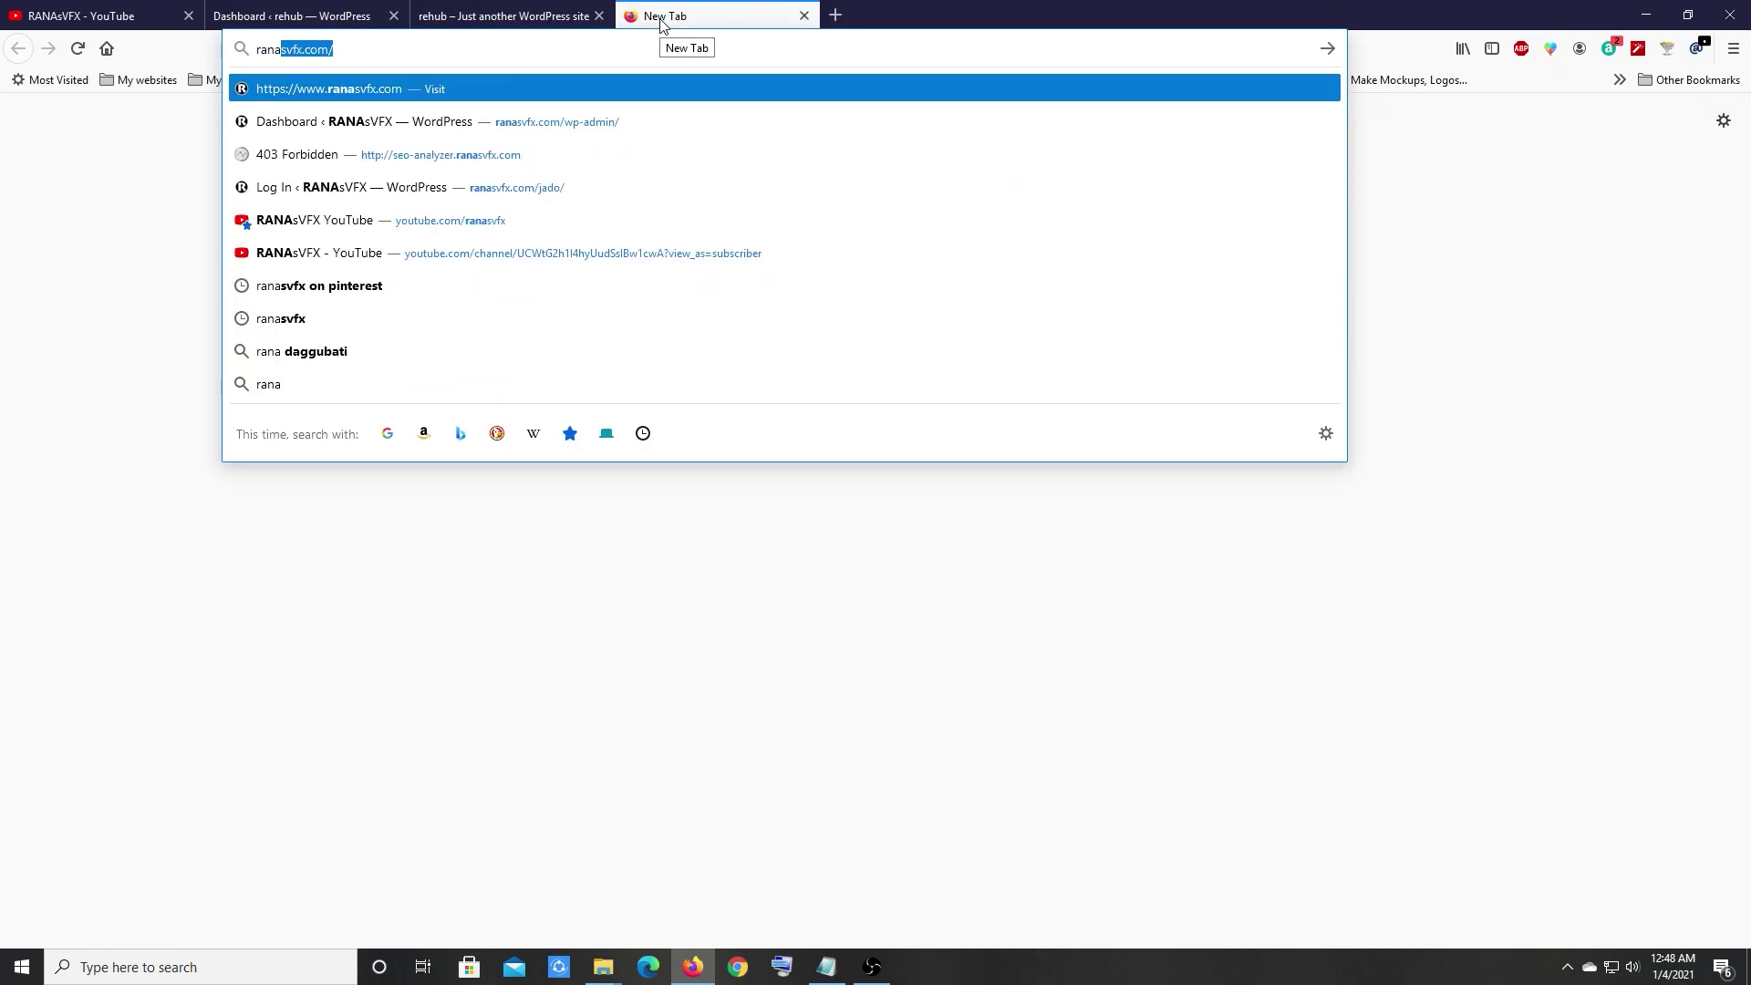
{"action": "key", "text": "Right"}
{"action": "type", "text": "ce"}
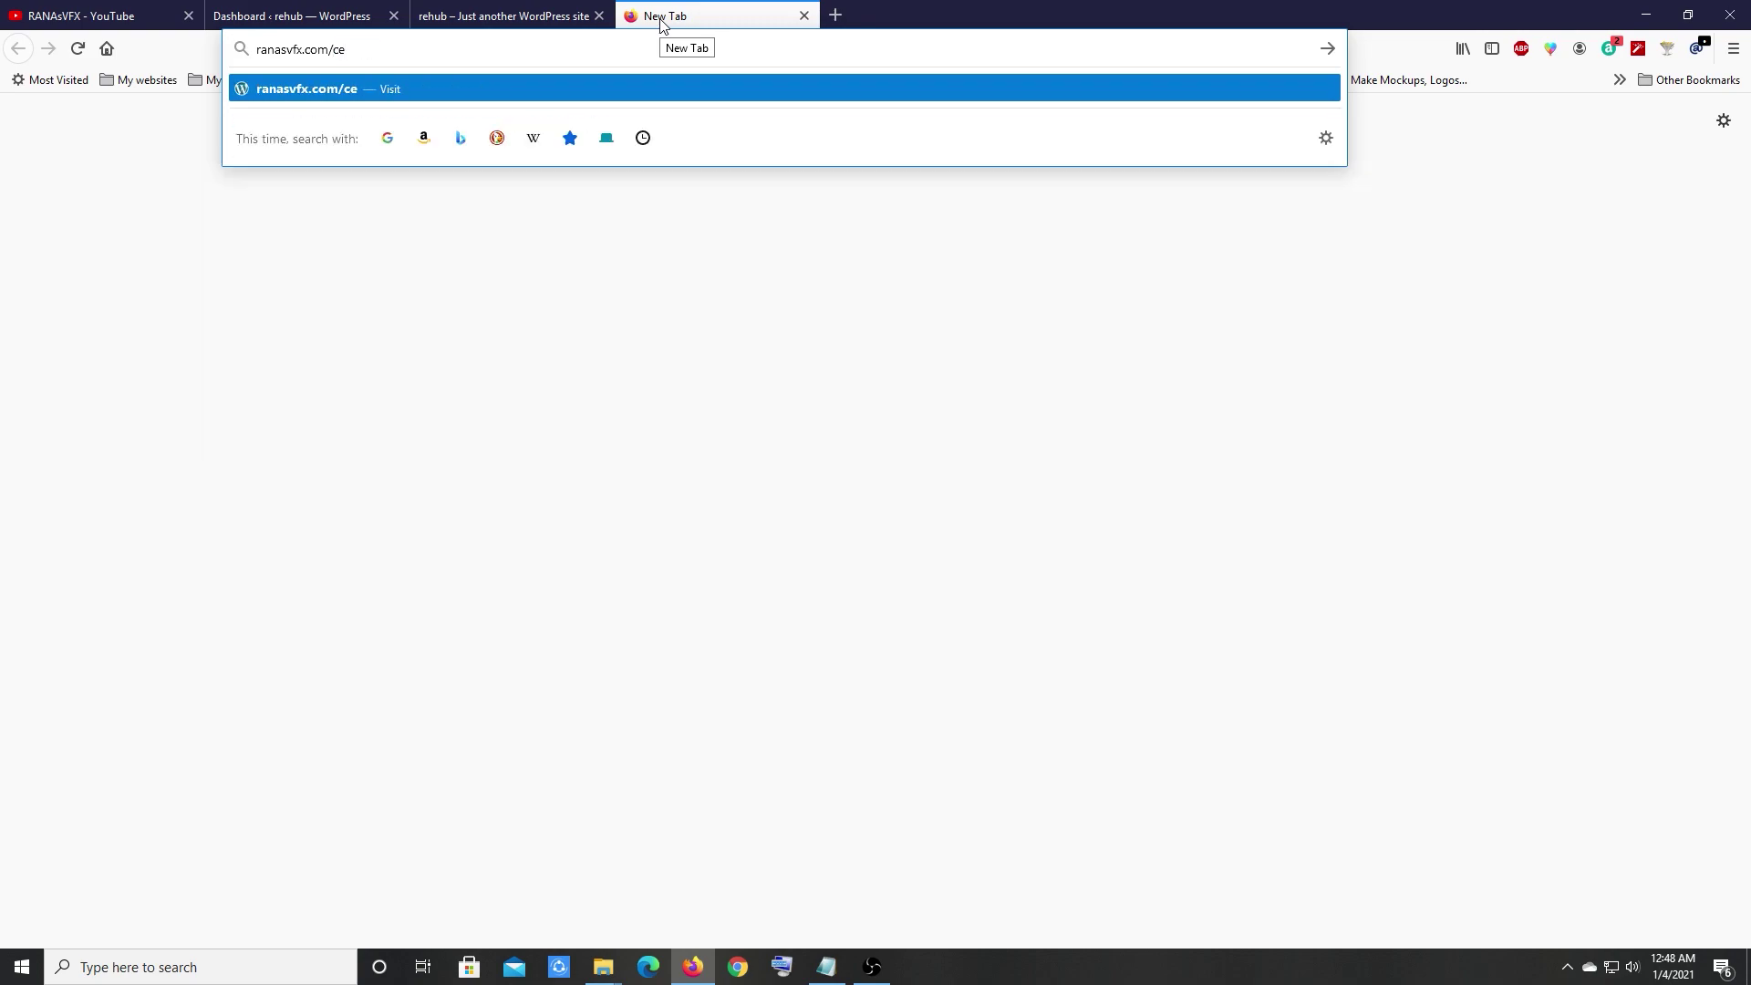
{"action": "key", "text": "Return"}
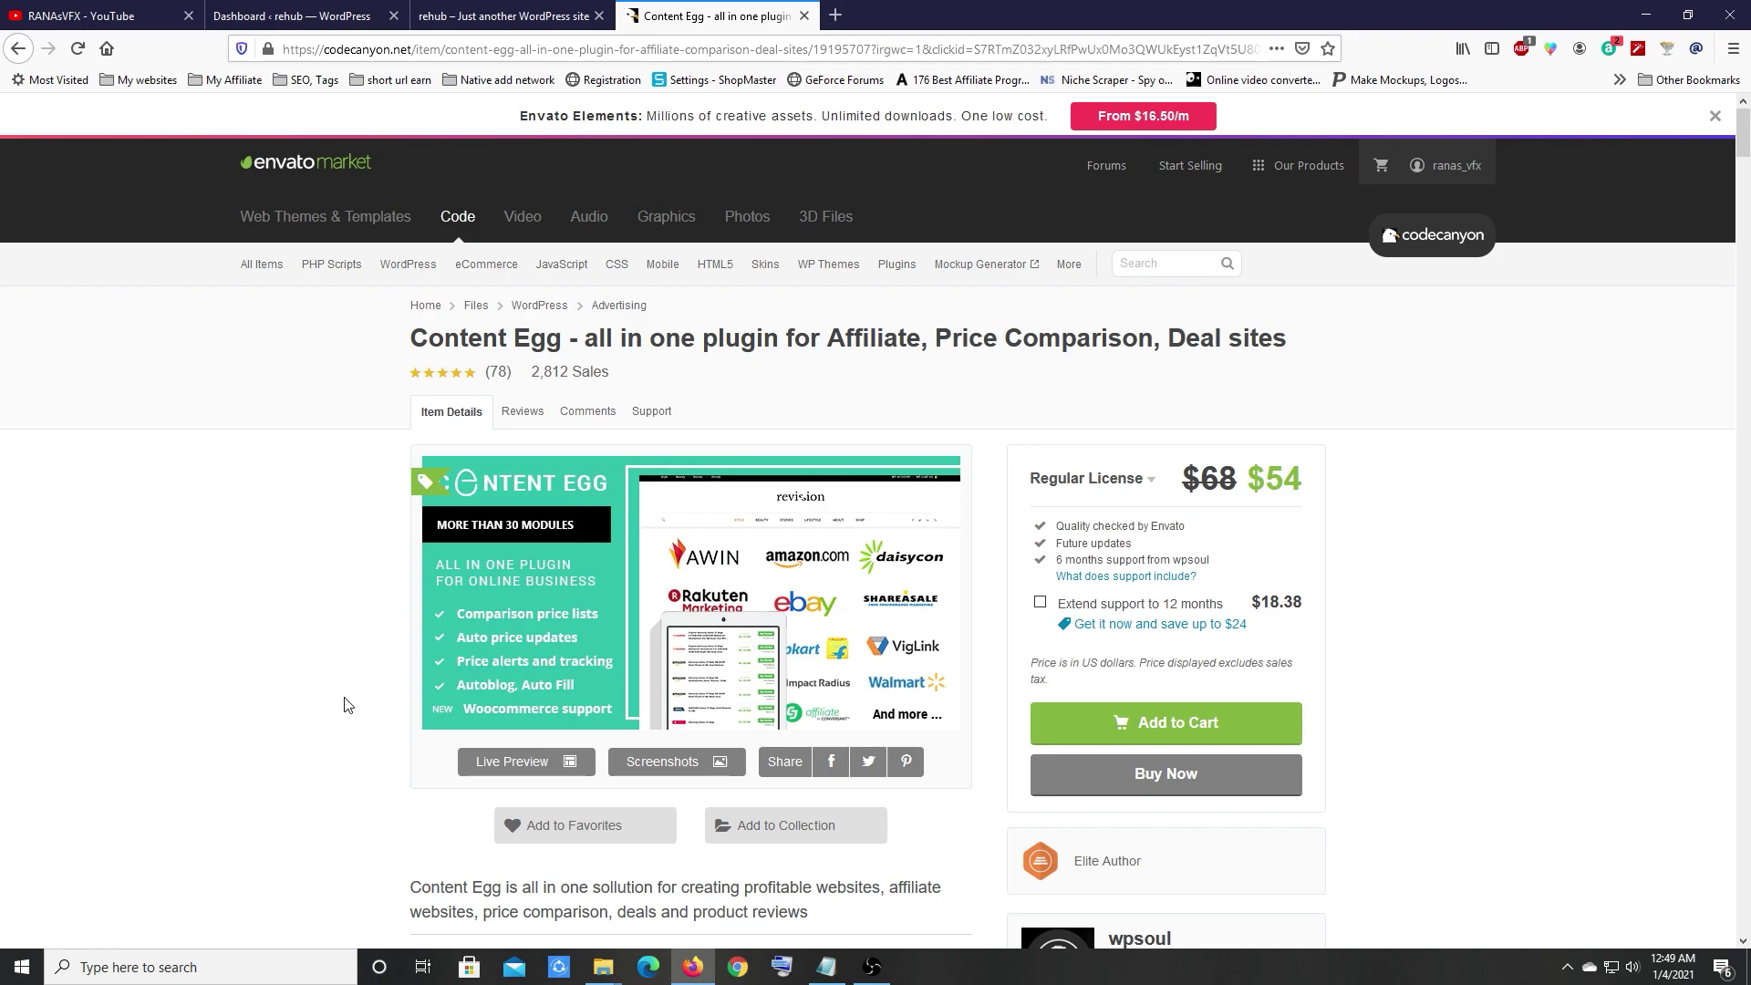
Step: Close the Content Egg tab and open Plugins > Add New with the plugin zip upload box
{"action": "middle_click", "coordinate": [750, 13]}
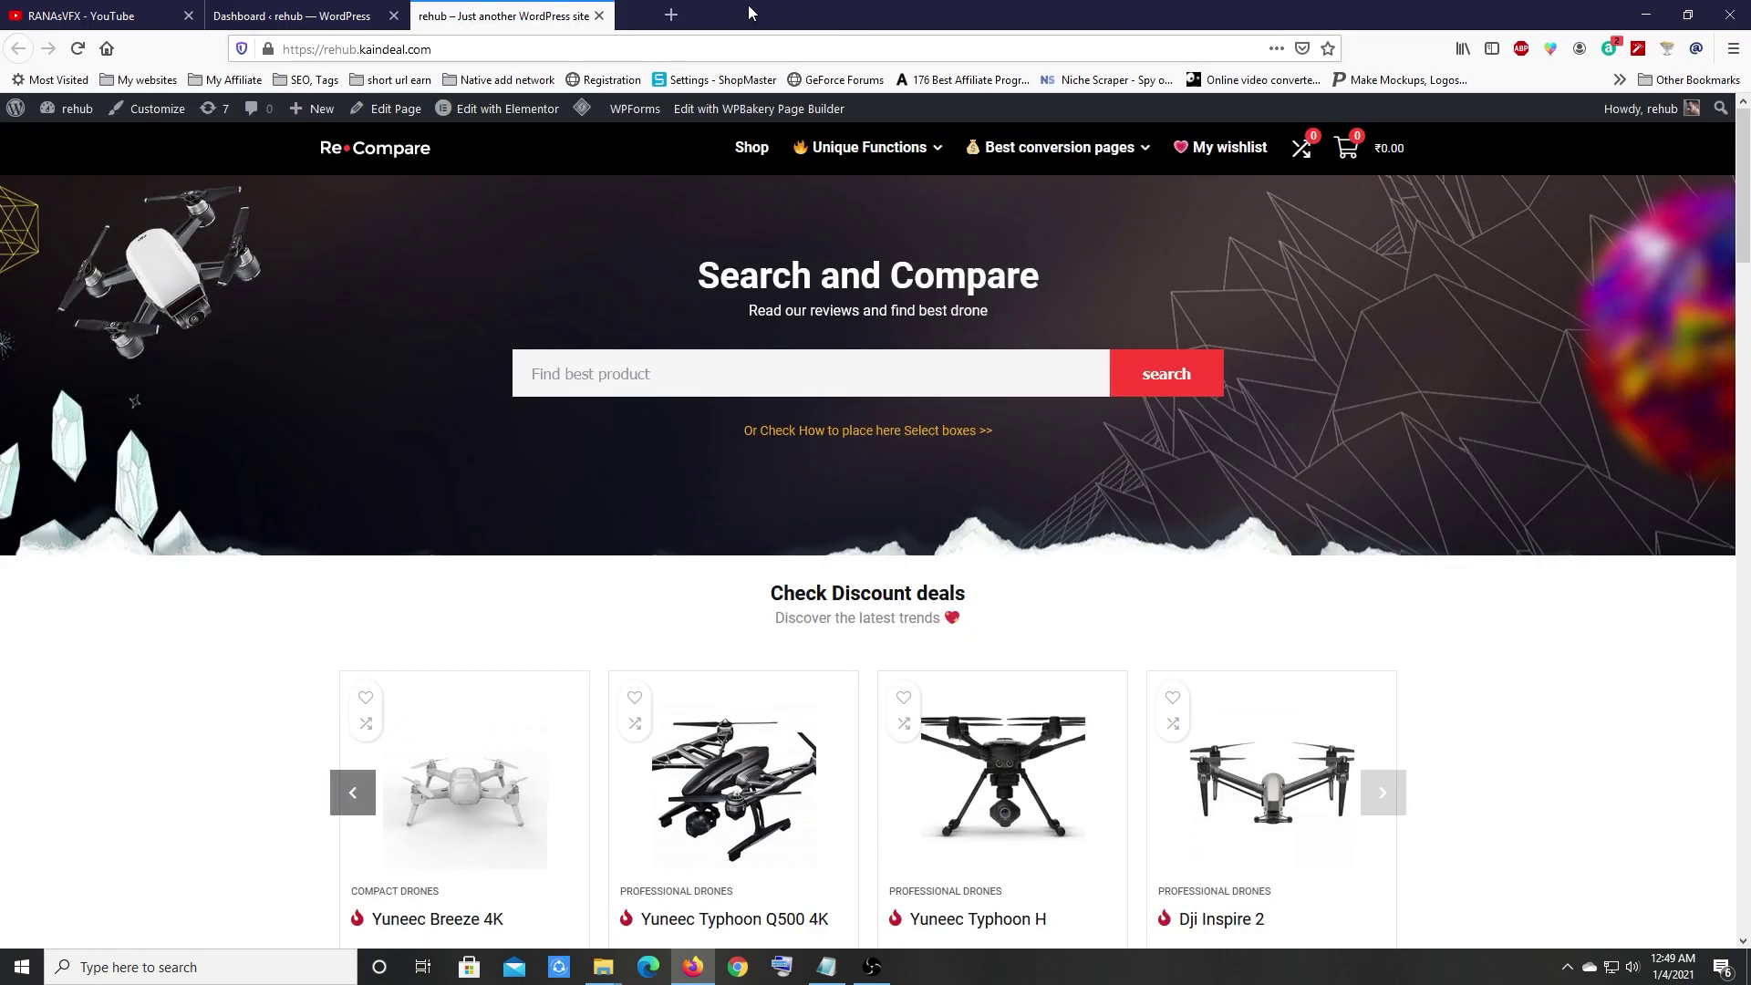
{"action": "left_click", "coordinate": [321, 16]}
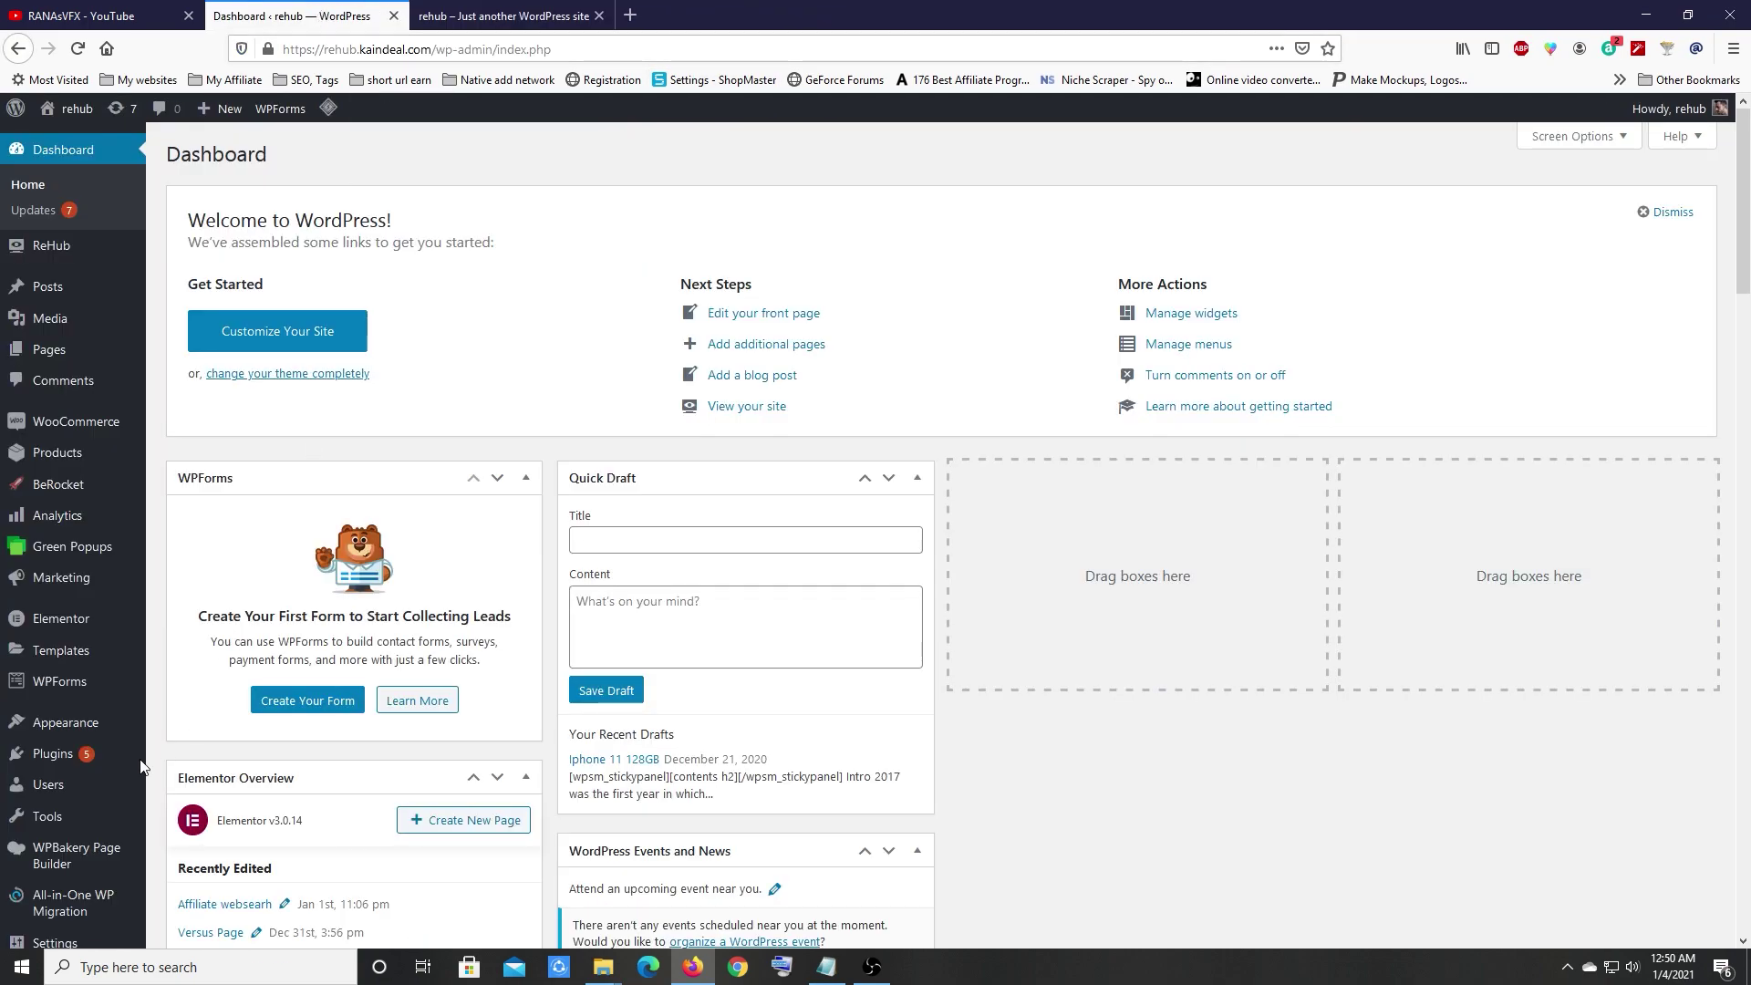
{"action": "mouse_move", "coordinate": [82, 776]}
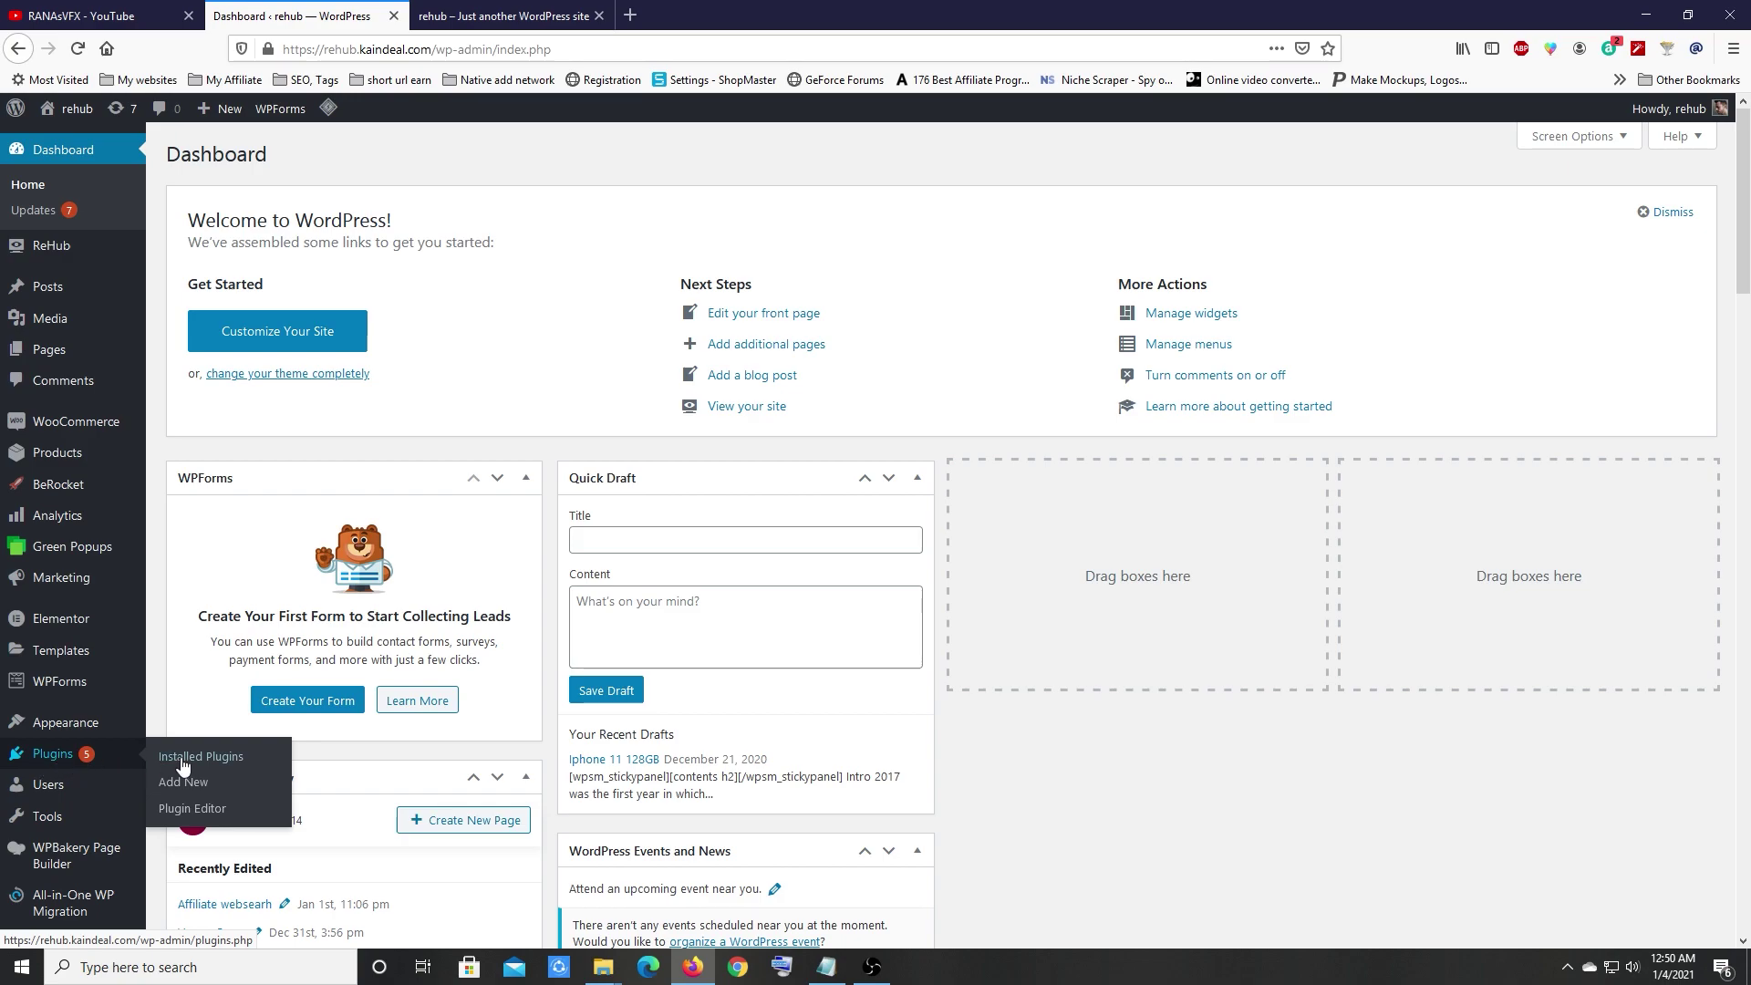
{"action": "left_click", "coordinate": [191, 790]}
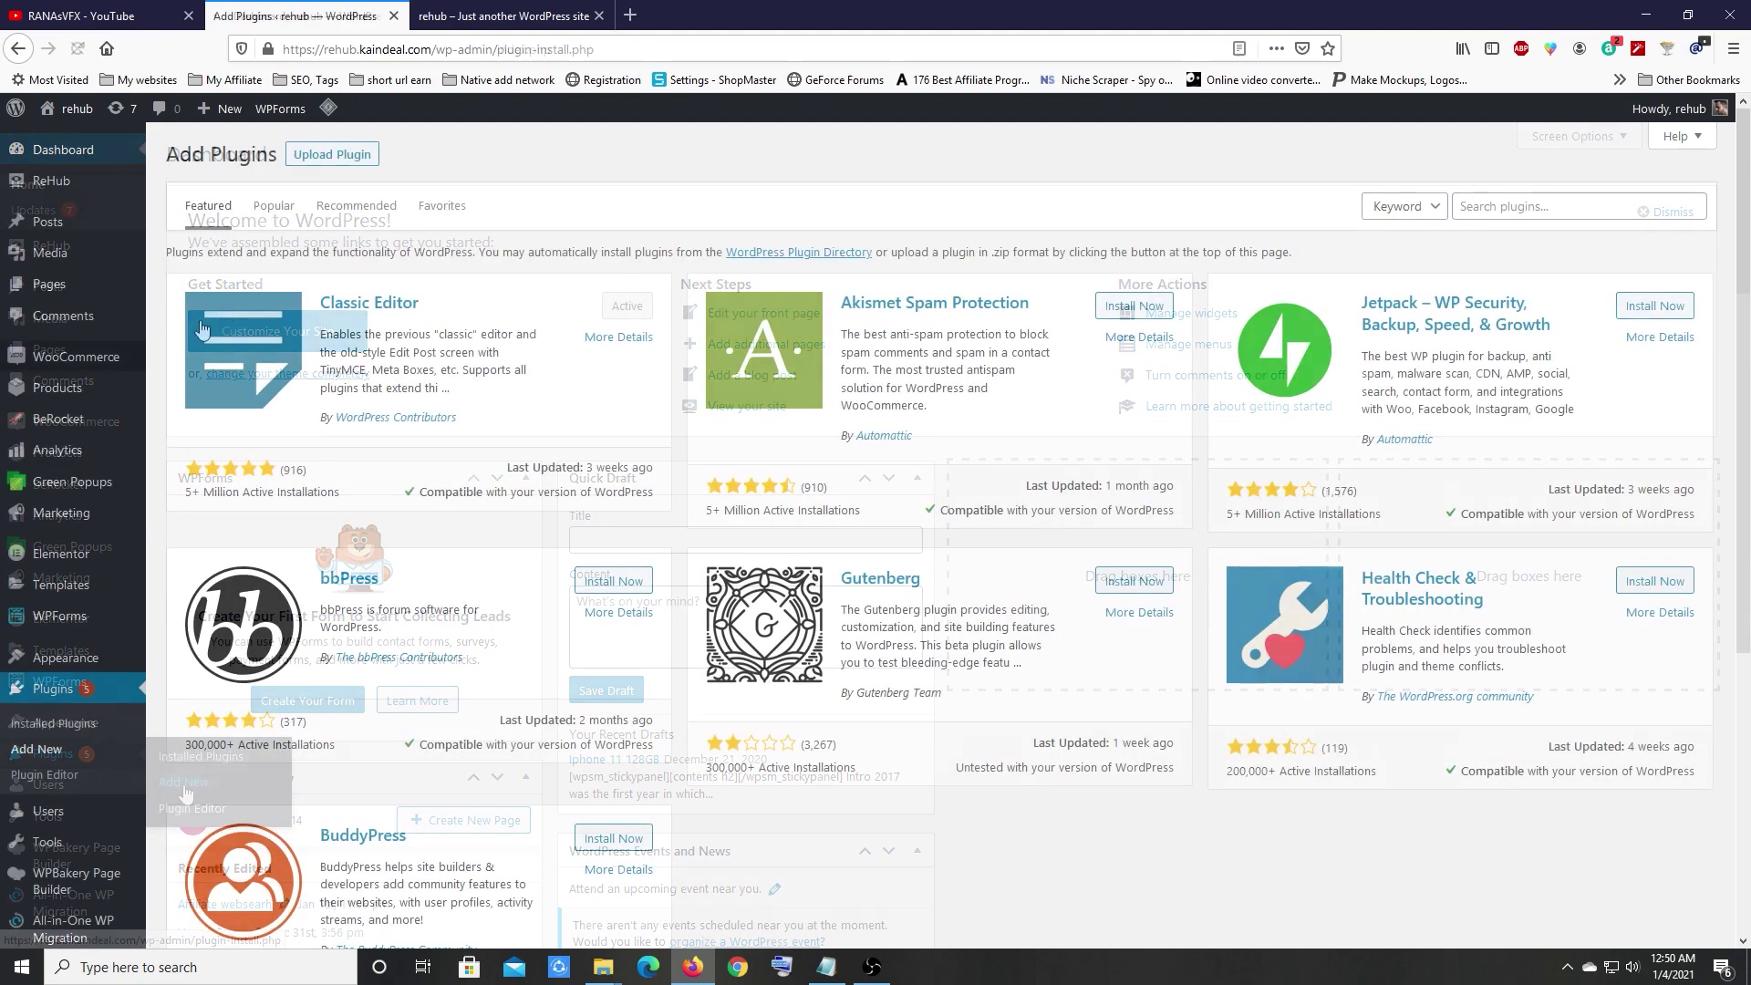
{"action": "left_click", "coordinate": [360, 157]}
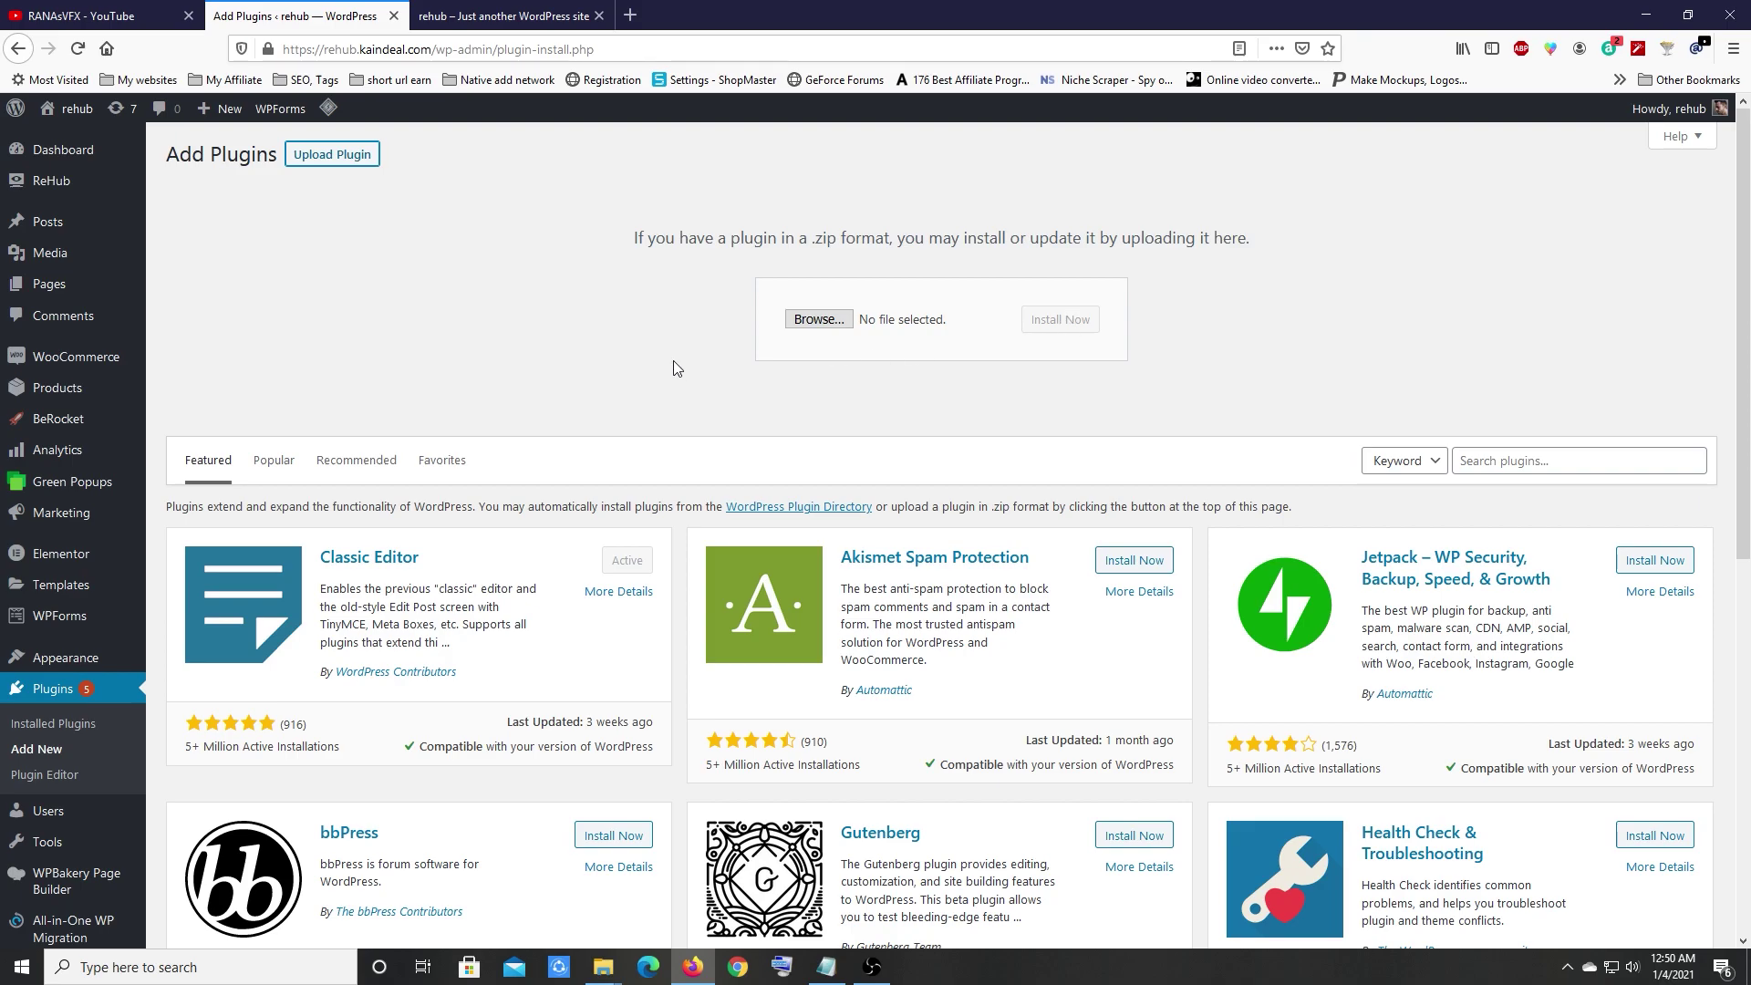
{"action": "scroll", "coordinate": [97, 703], "scroll_direction": "down", "scroll_amount": 7}
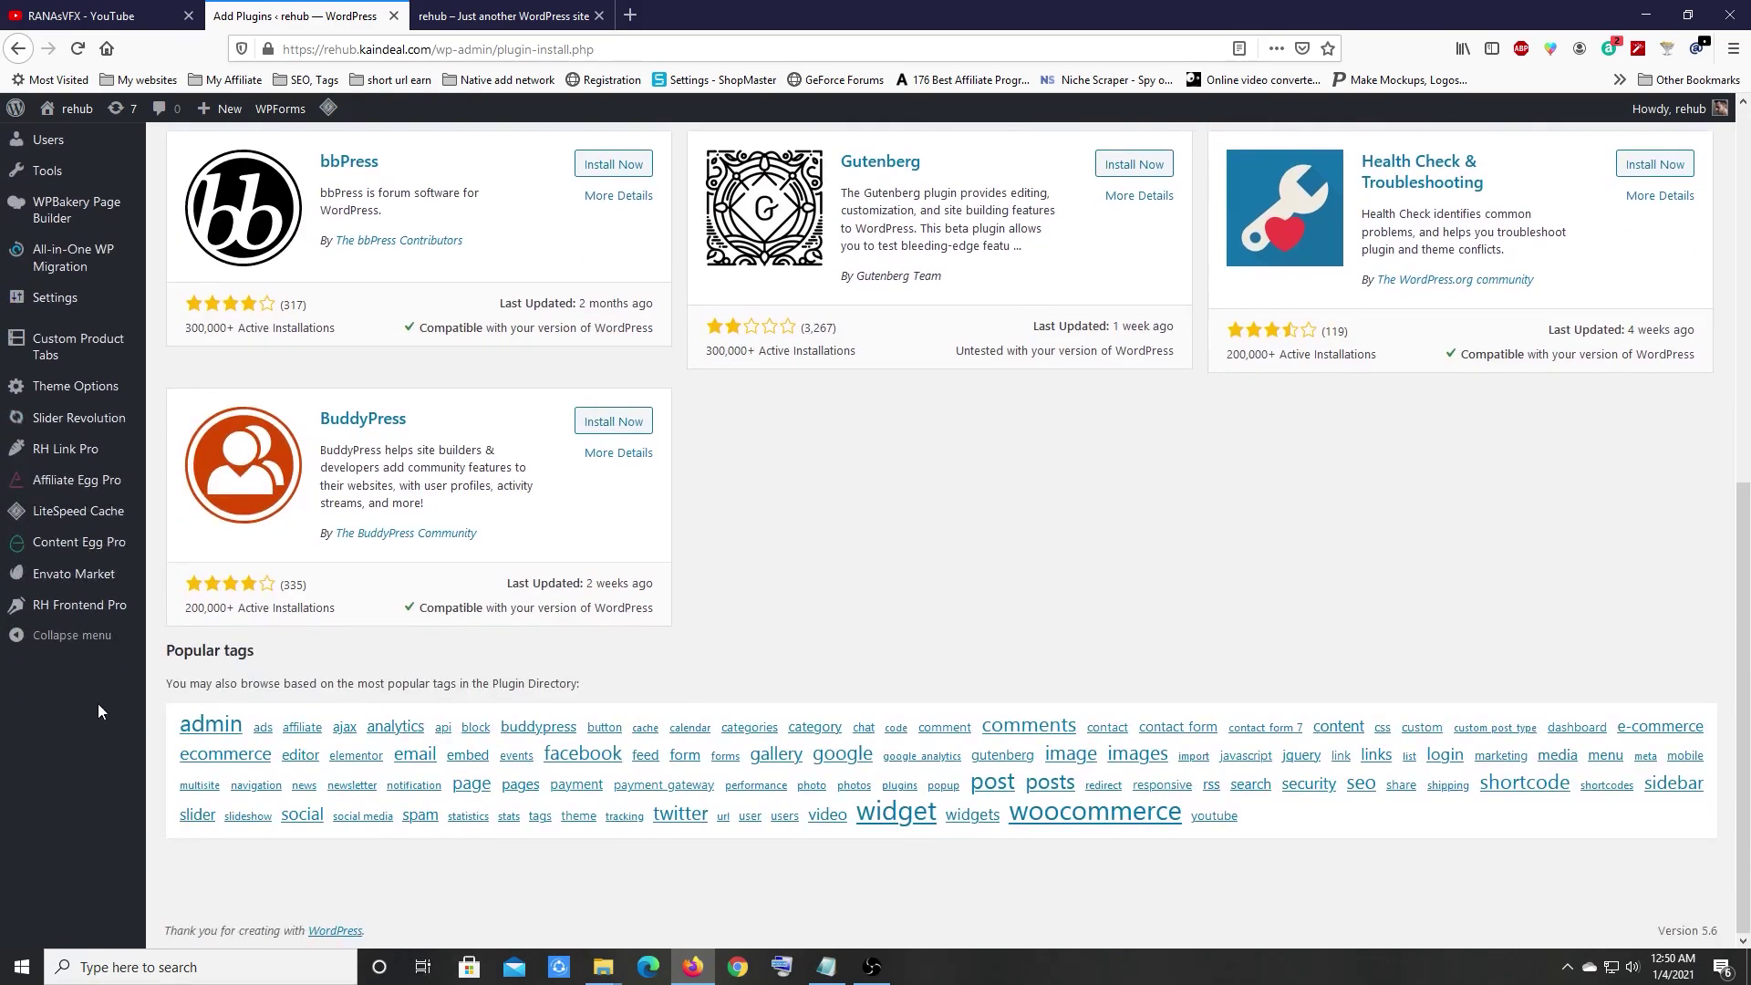
{"action": "mouse_move", "coordinate": [82, 553]}
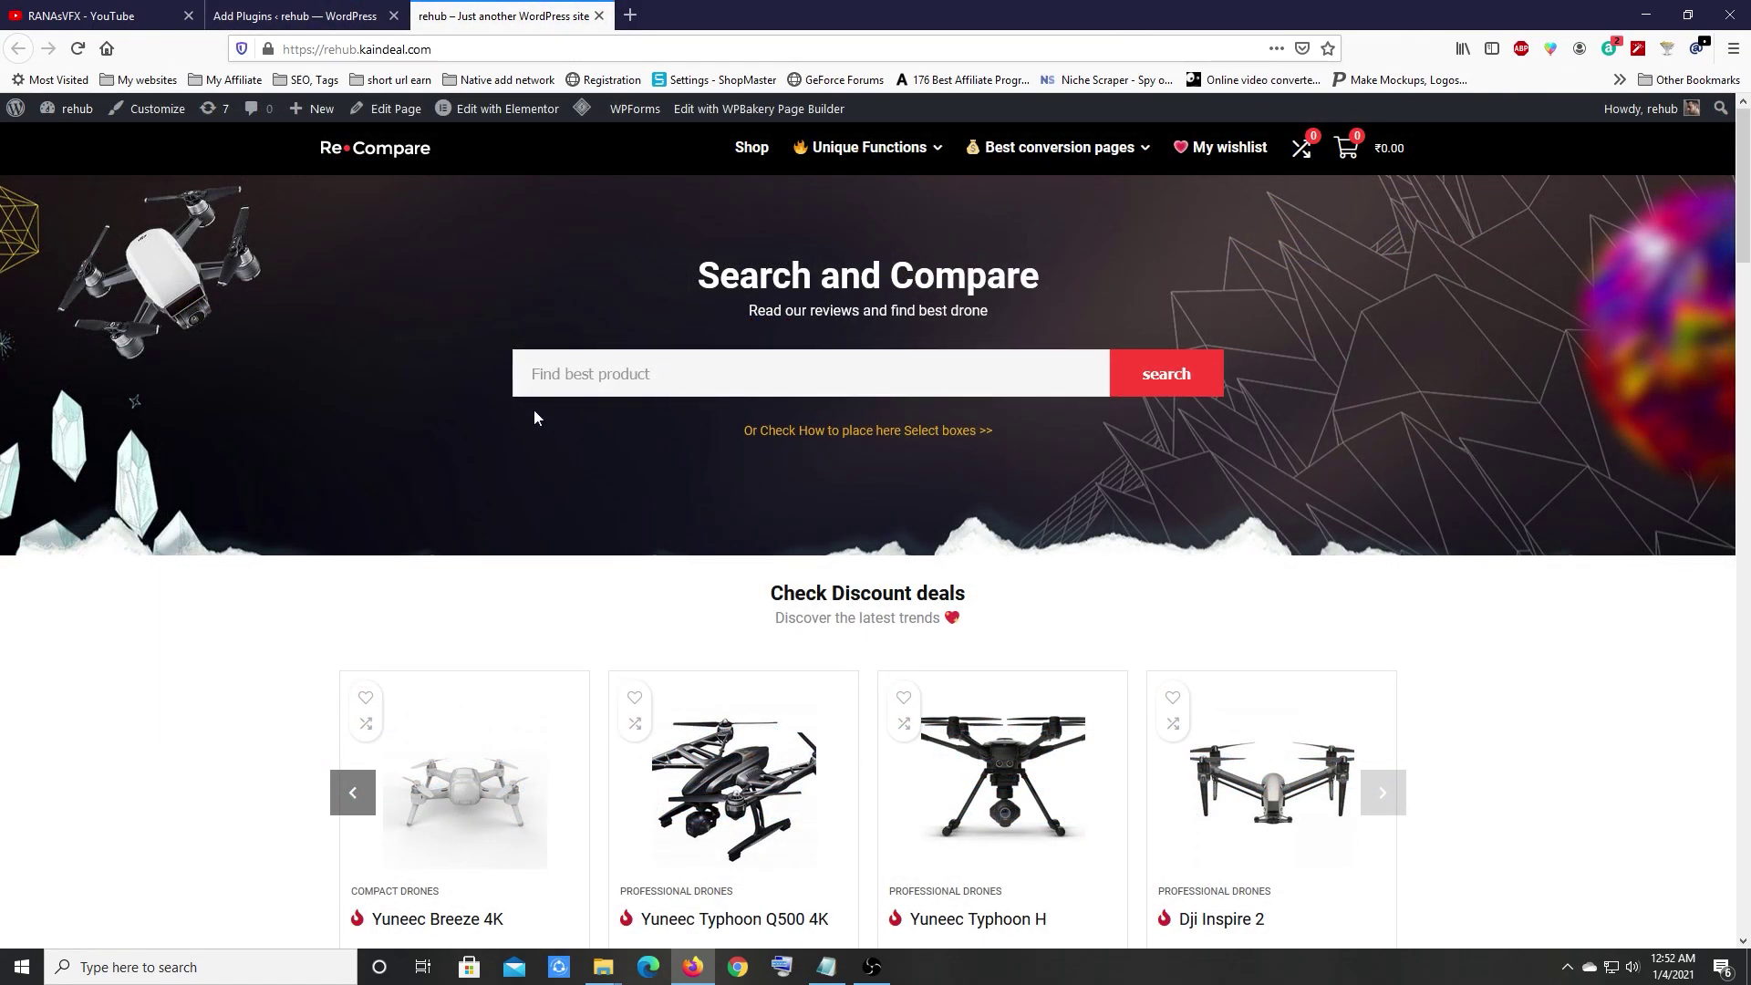
{"action": "scroll", "coordinate": [548, 474], "scroll_direction": "down", "scroll_amount": 12}
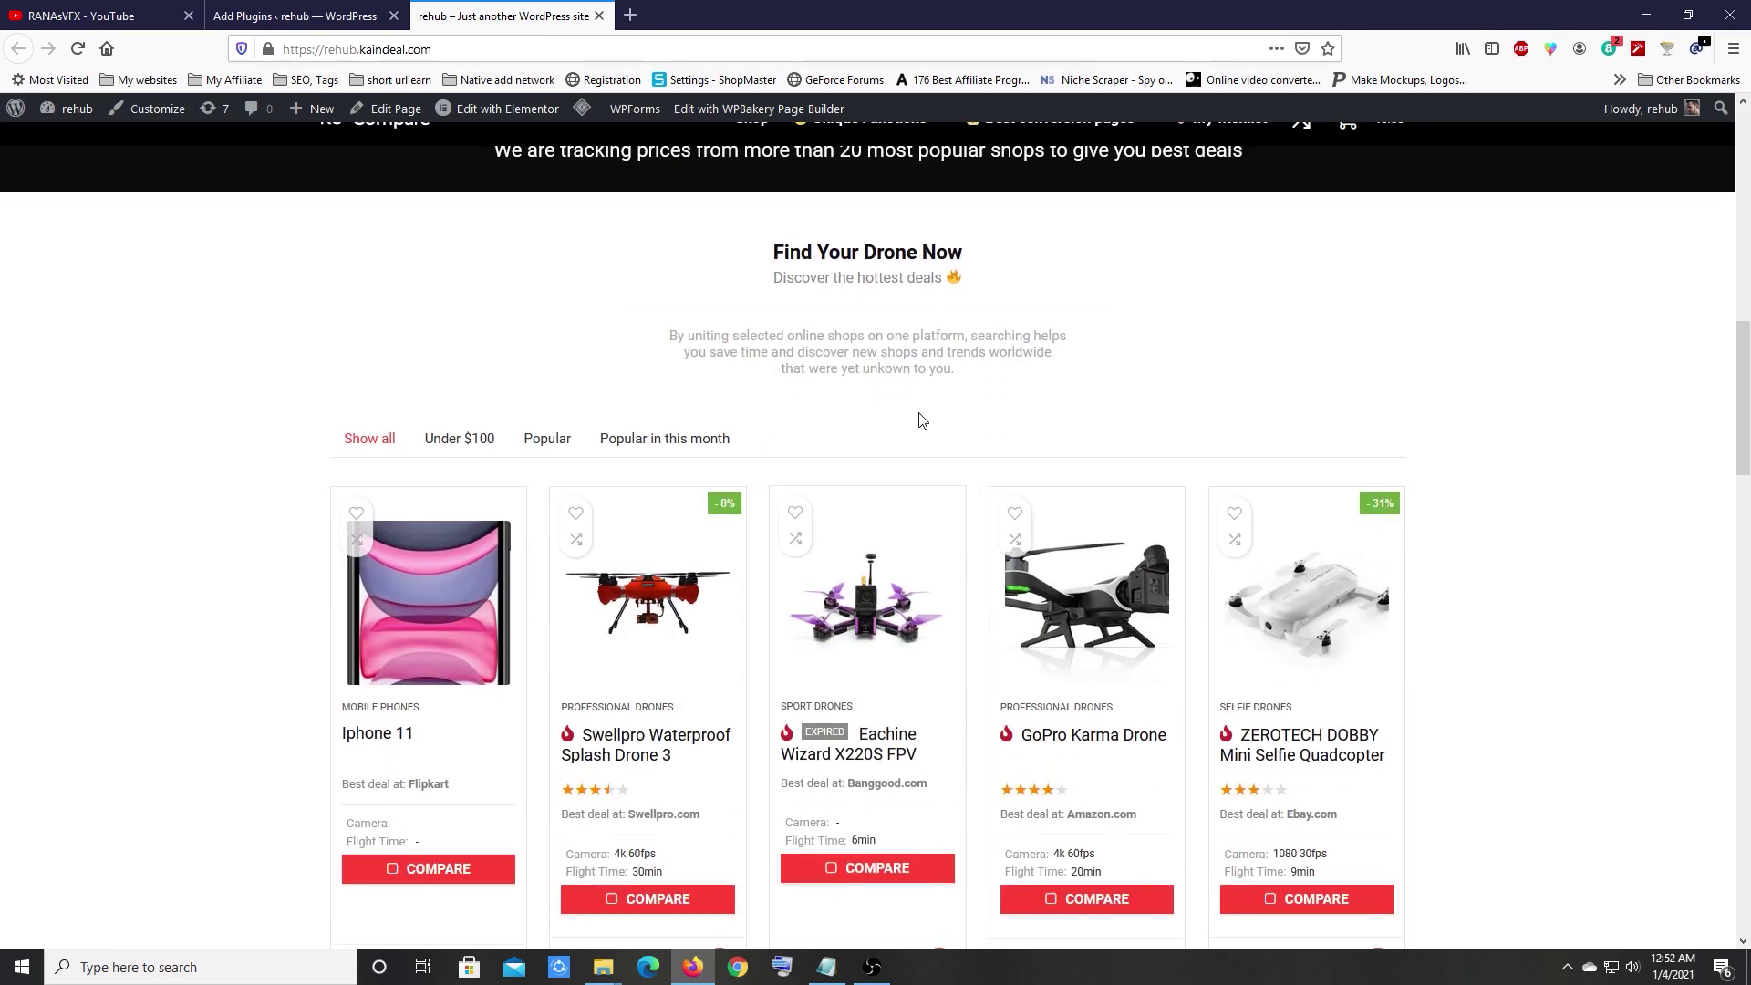
{"action": "scroll", "coordinate": [918, 427], "scroll_direction": "up", "scroll_amount": 12}
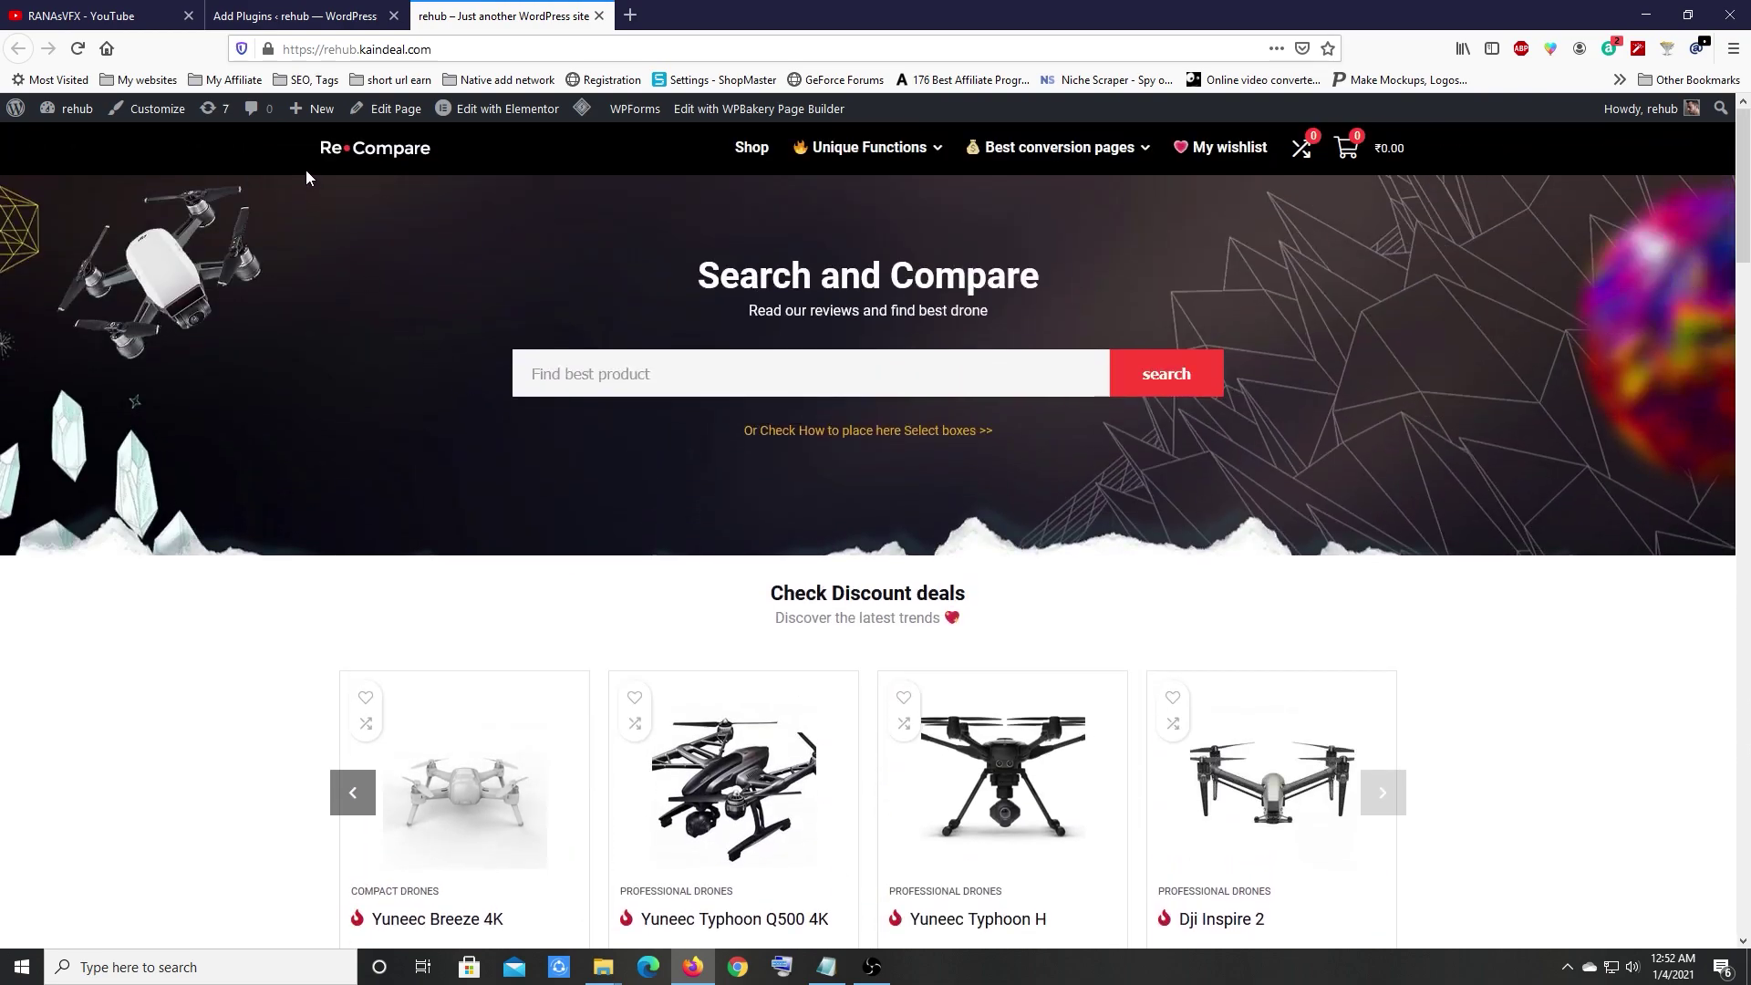
Step: Glance at the YouTube channel, then go to the rehub site tab and open a blank tab
{"action": "left_click", "coordinate": [73, 15]}
{"action": "mouse_move", "coordinate": [401, 609]}
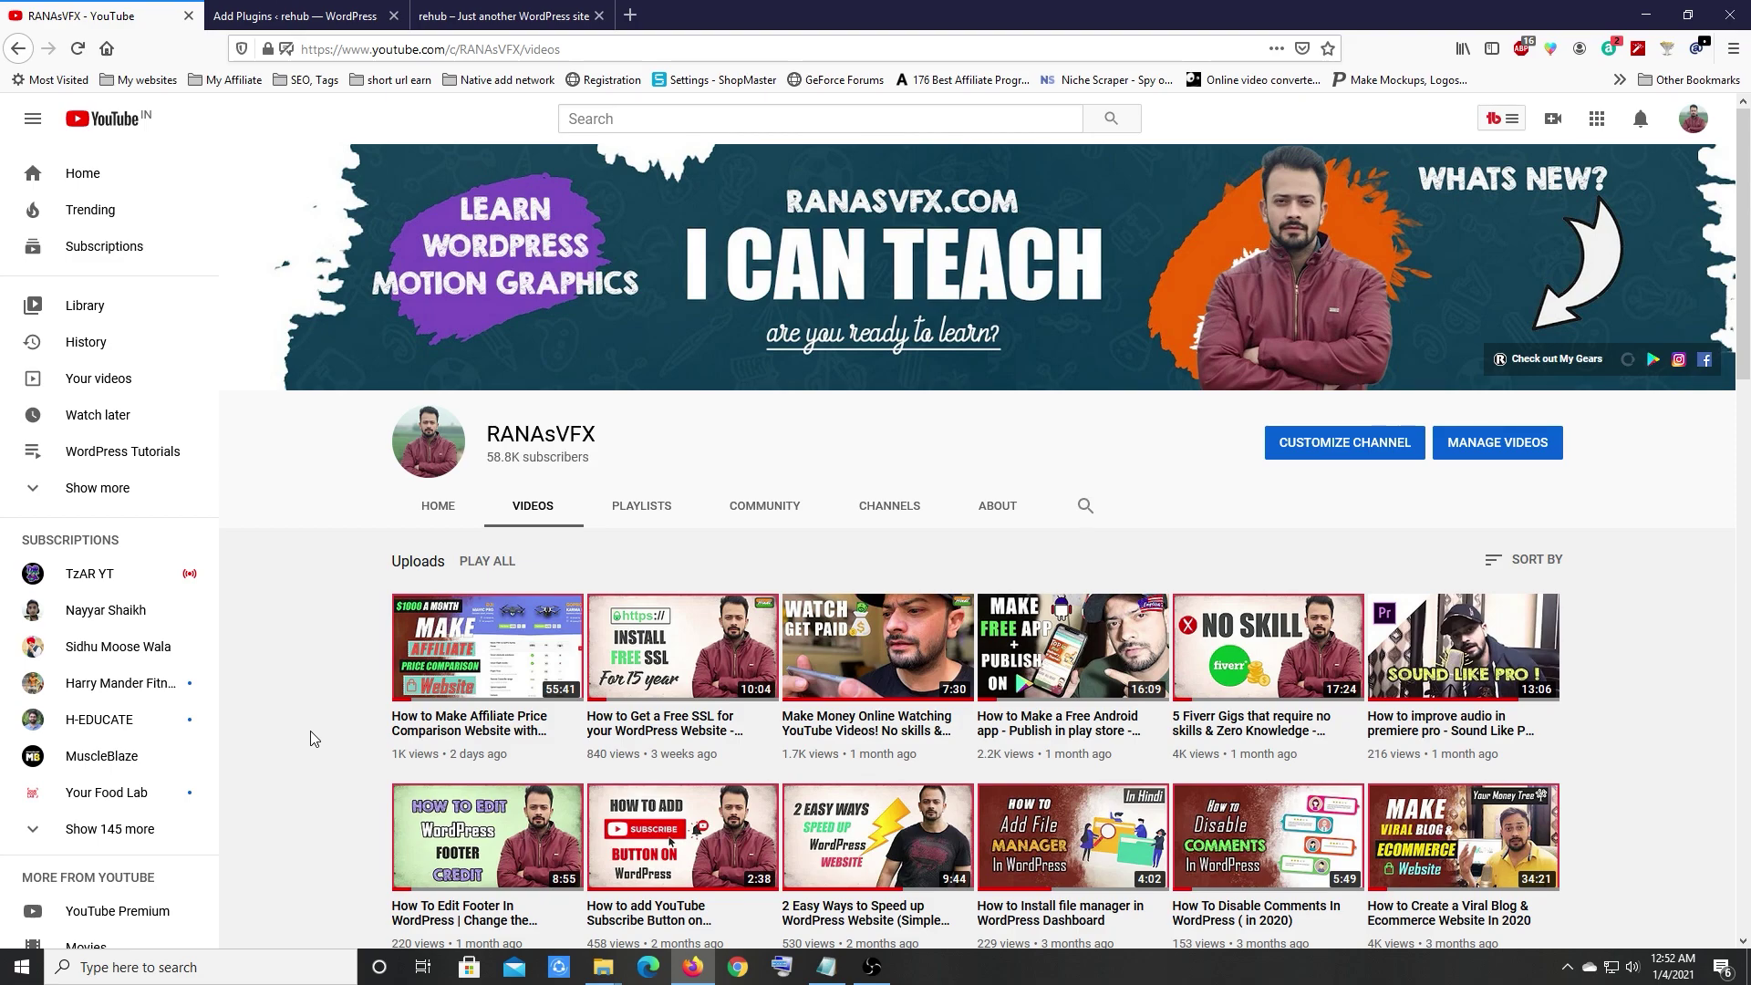
{"action": "left_click", "coordinate": [503, 7]}
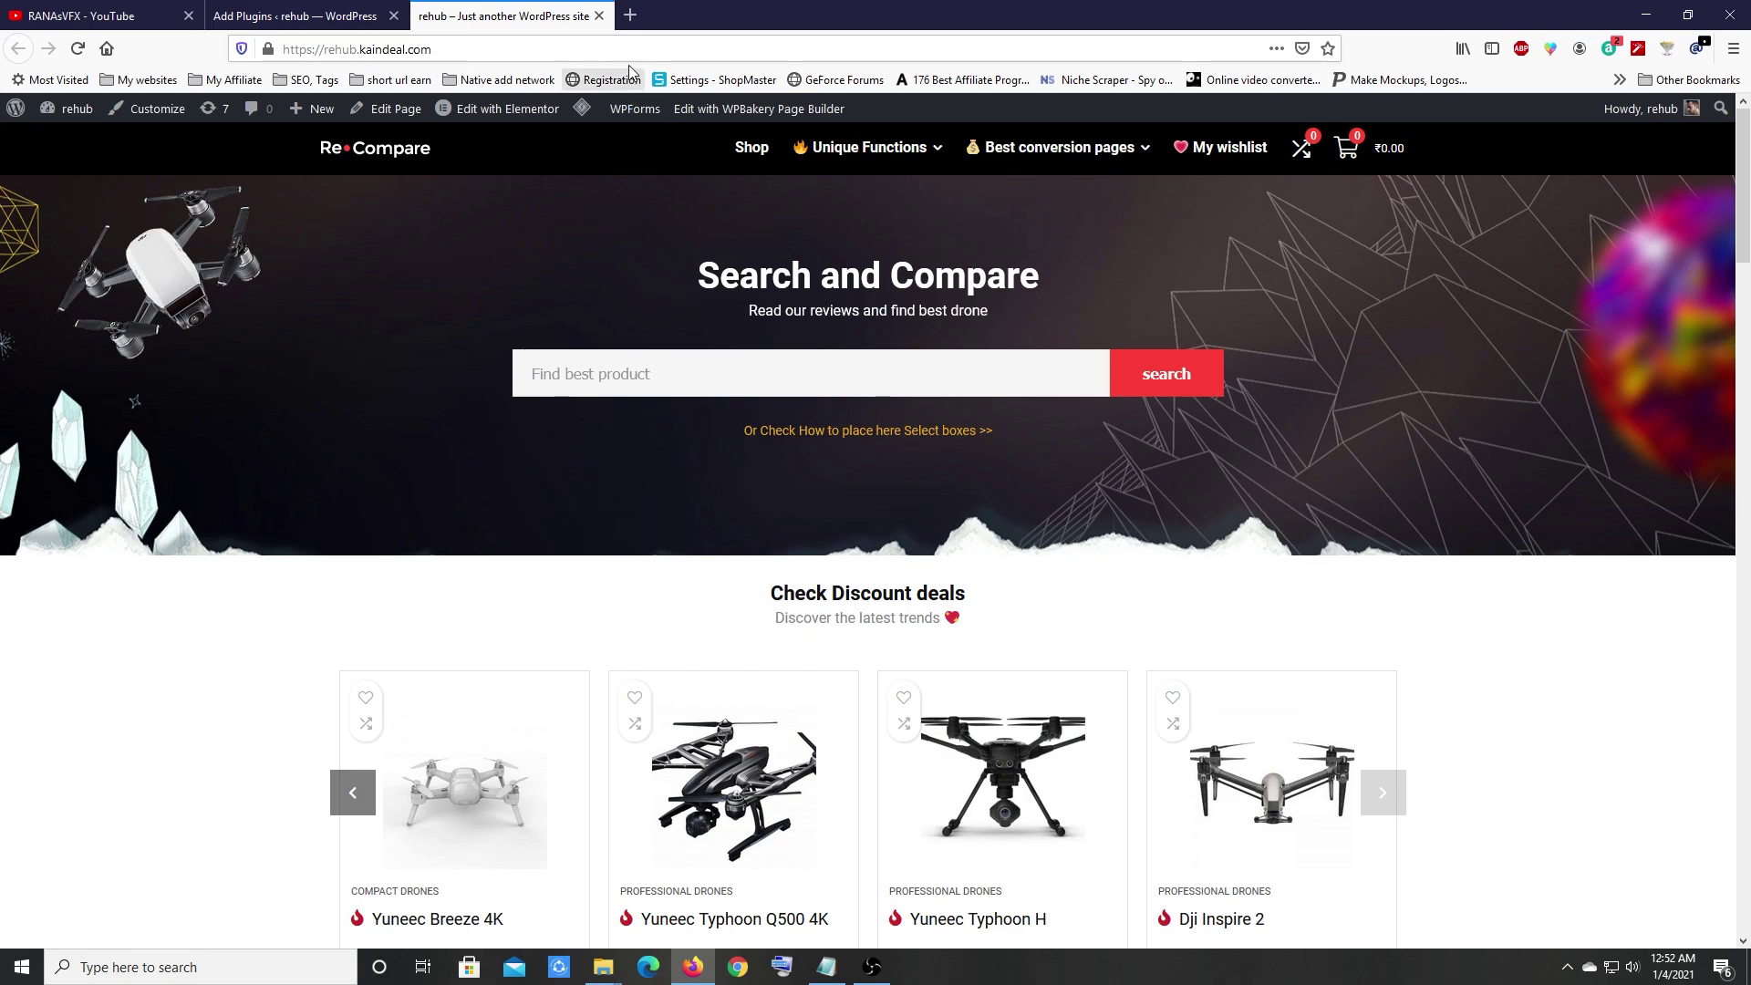
{"action": "left_click", "coordinate": [631, 15]}
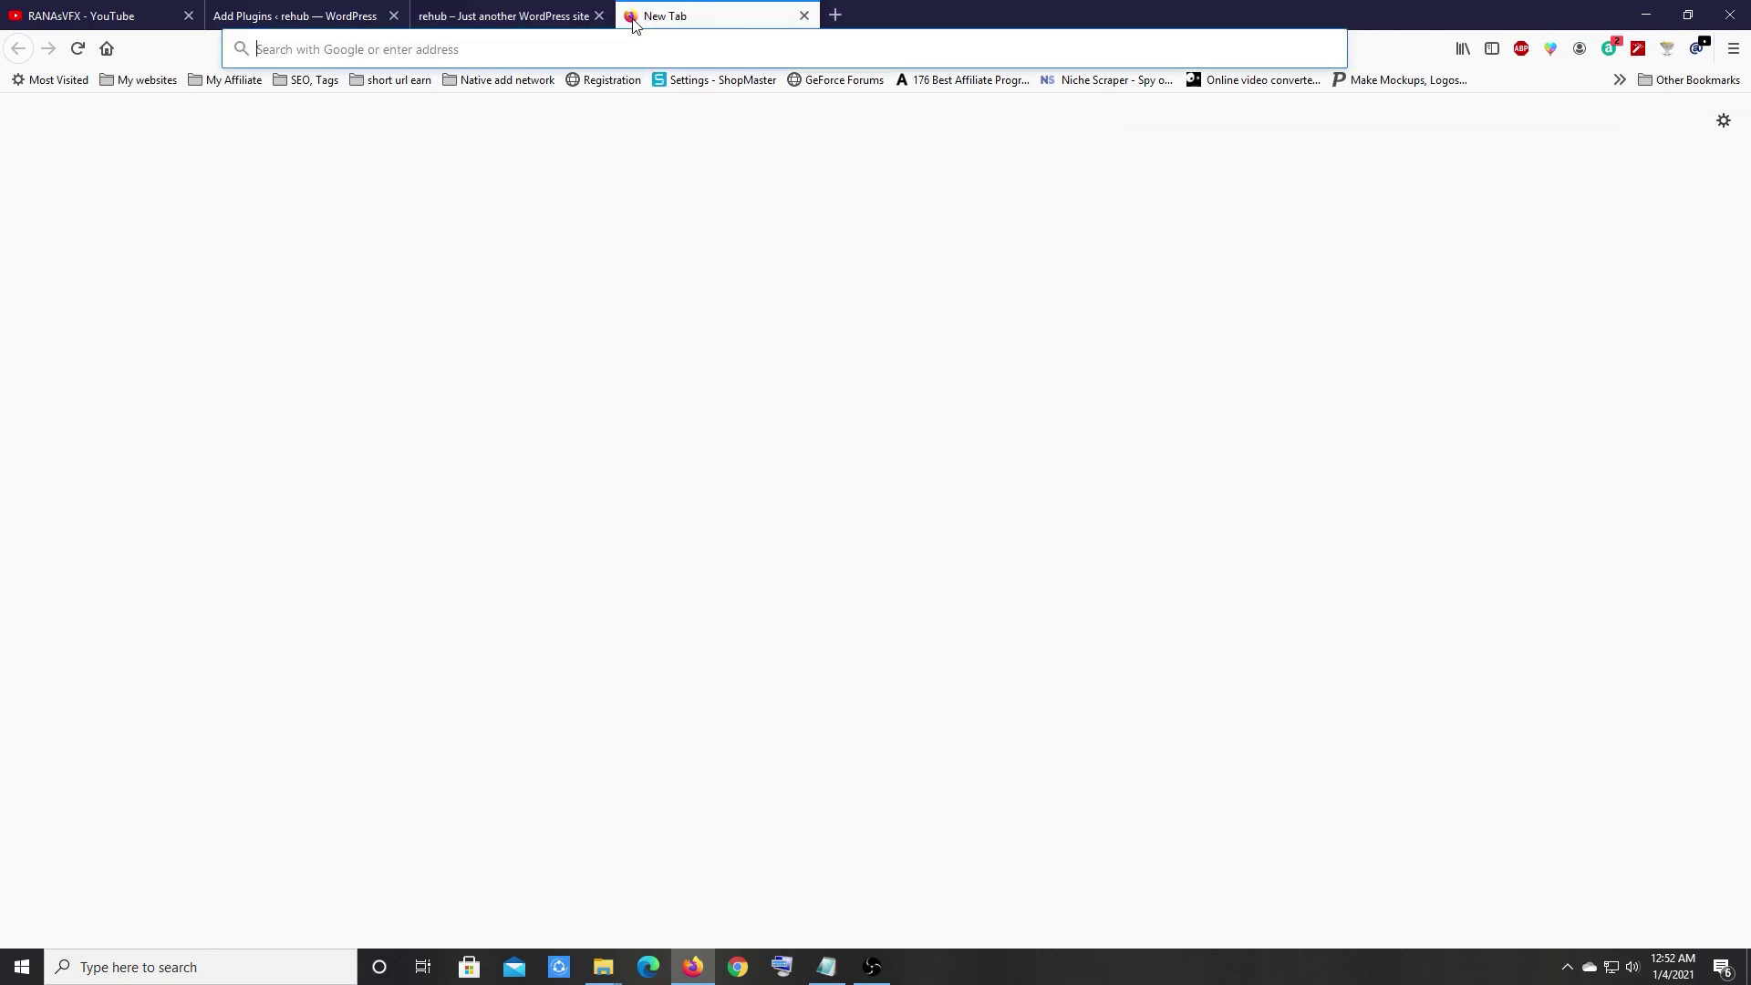
Step: Go to ranasvfx.com/rehub2 in the new tab
{"action": "type", "text": "rana"}
{"action": "key", "text": "End"}
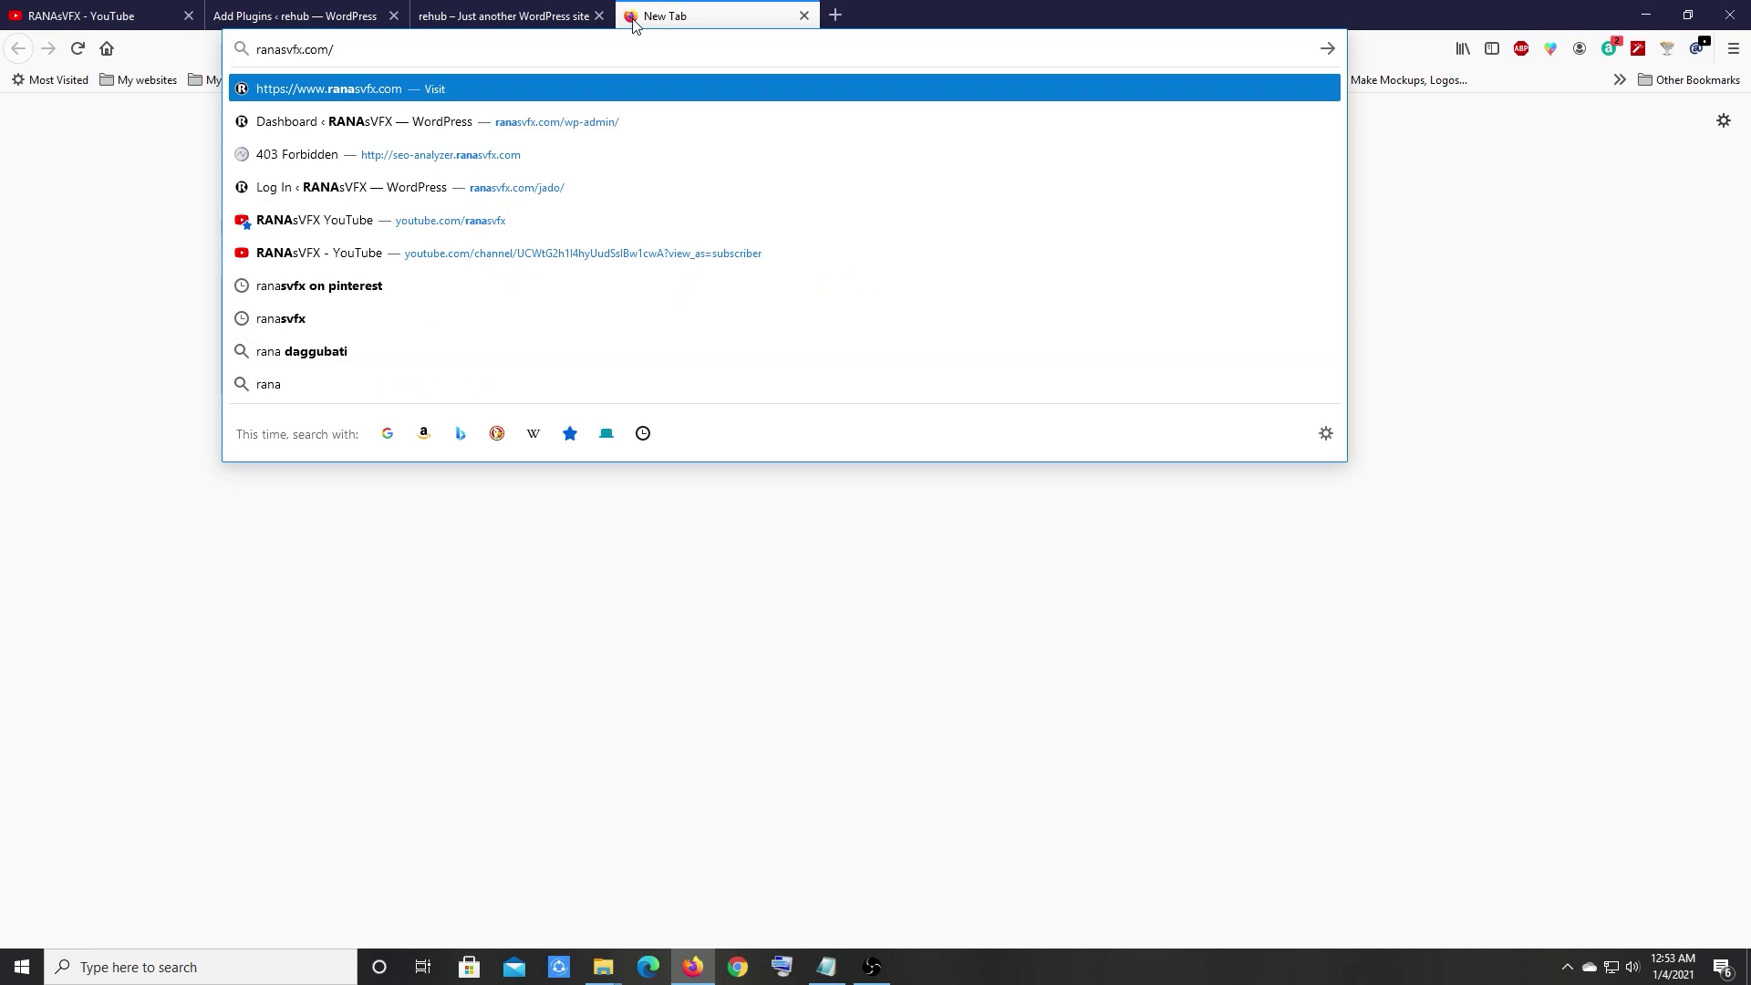
{"action": "type", "text": "rehub2"}
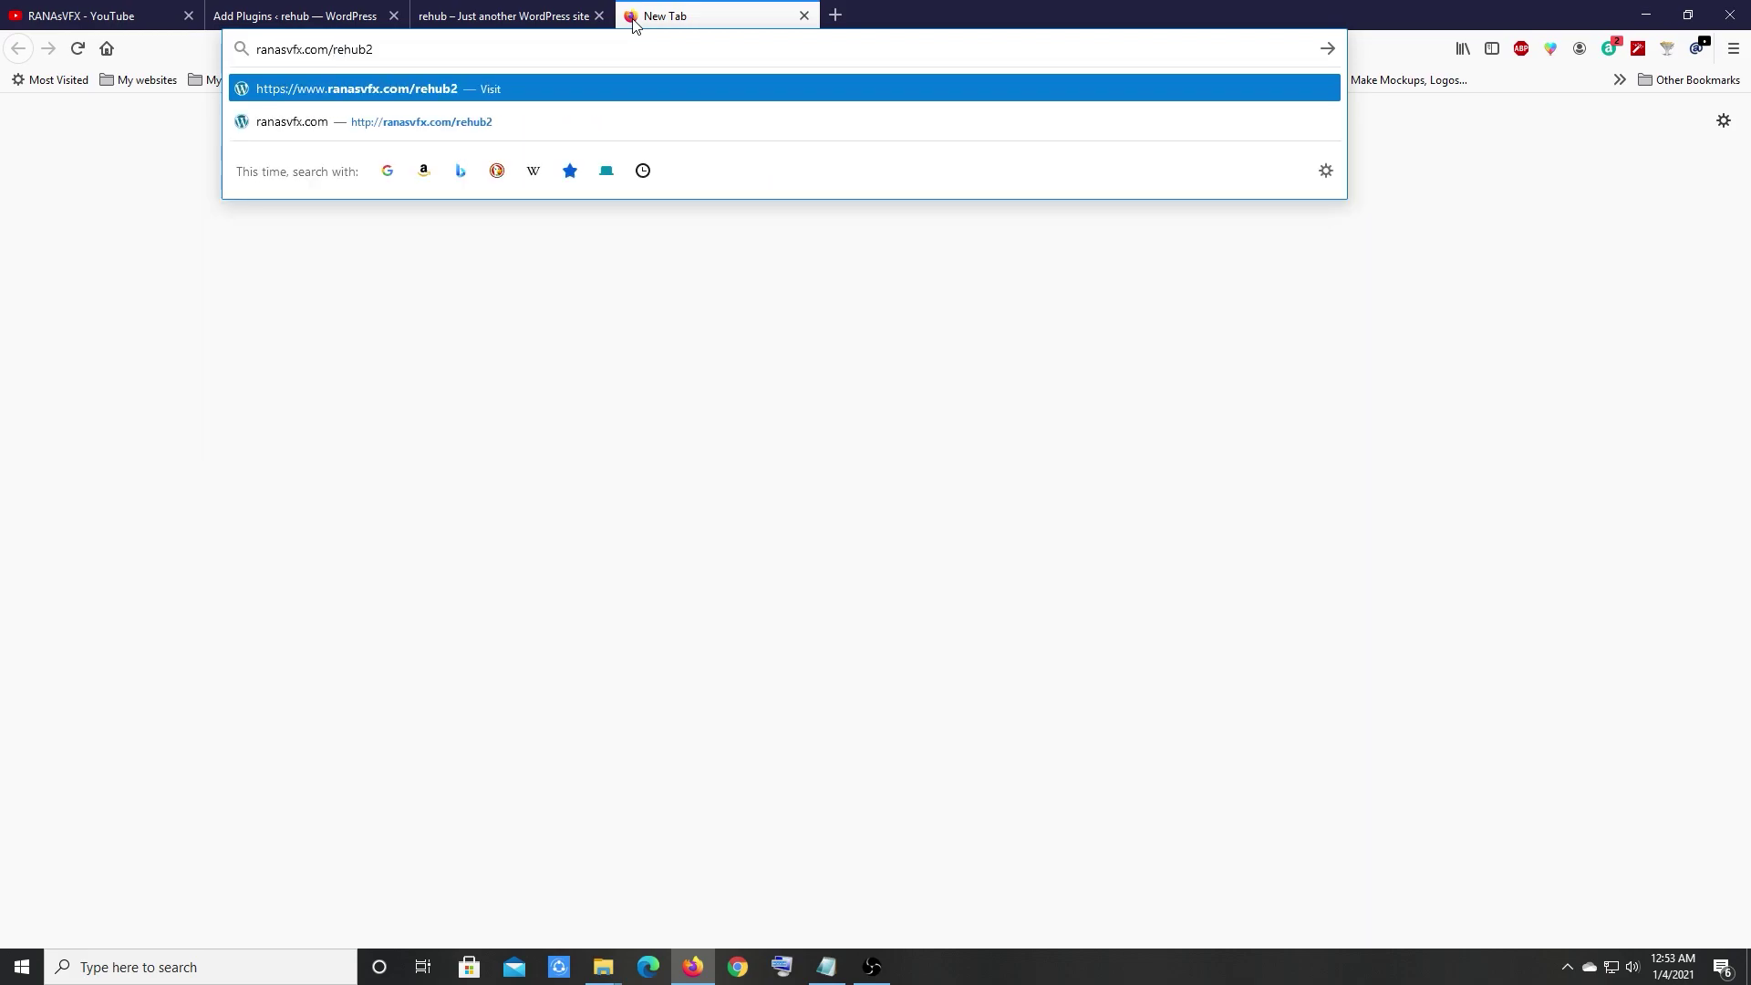
{"action": "key", "text": "Return"}
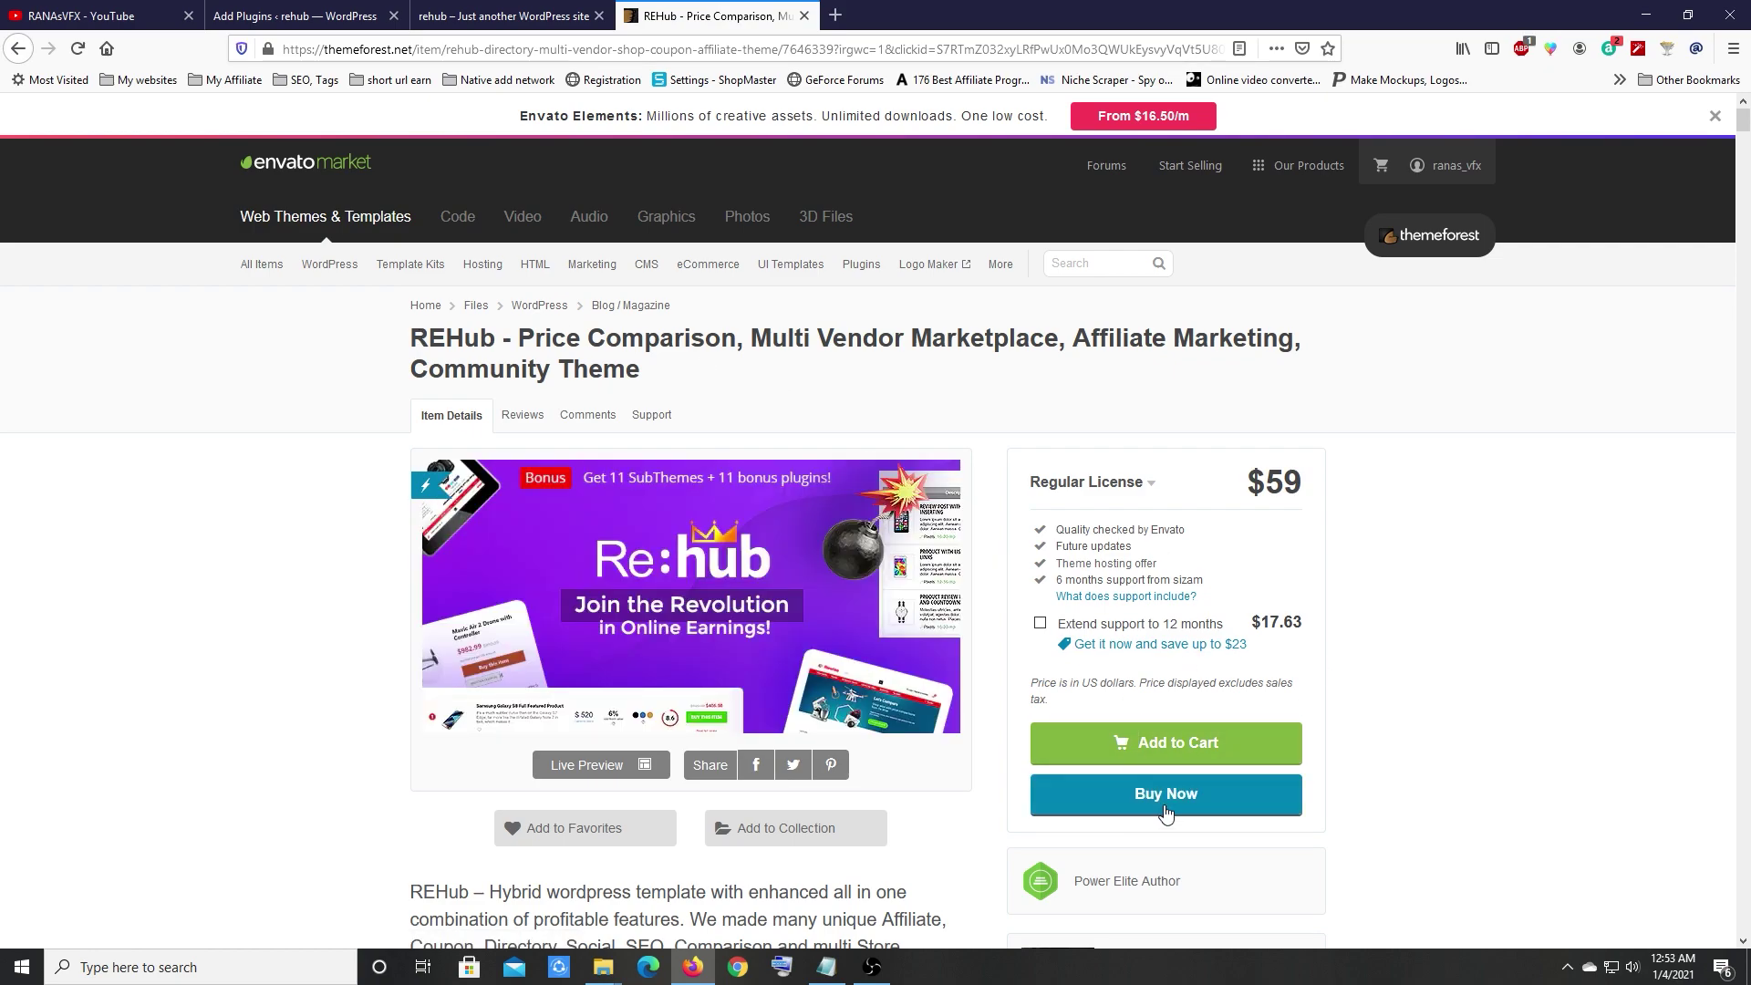
Step: Review the REHub ThemeForest page and its 23,959 sales, then close it and return to Add Plugins
{"action": "scroll", "coordinate": [1330, 529], "scroll_direction": "down", "scroll_amount": 2}
{"action": "scroll", "coordinate": [1328, 545], "scroll_direction": "down", "scroll_amount": 3}
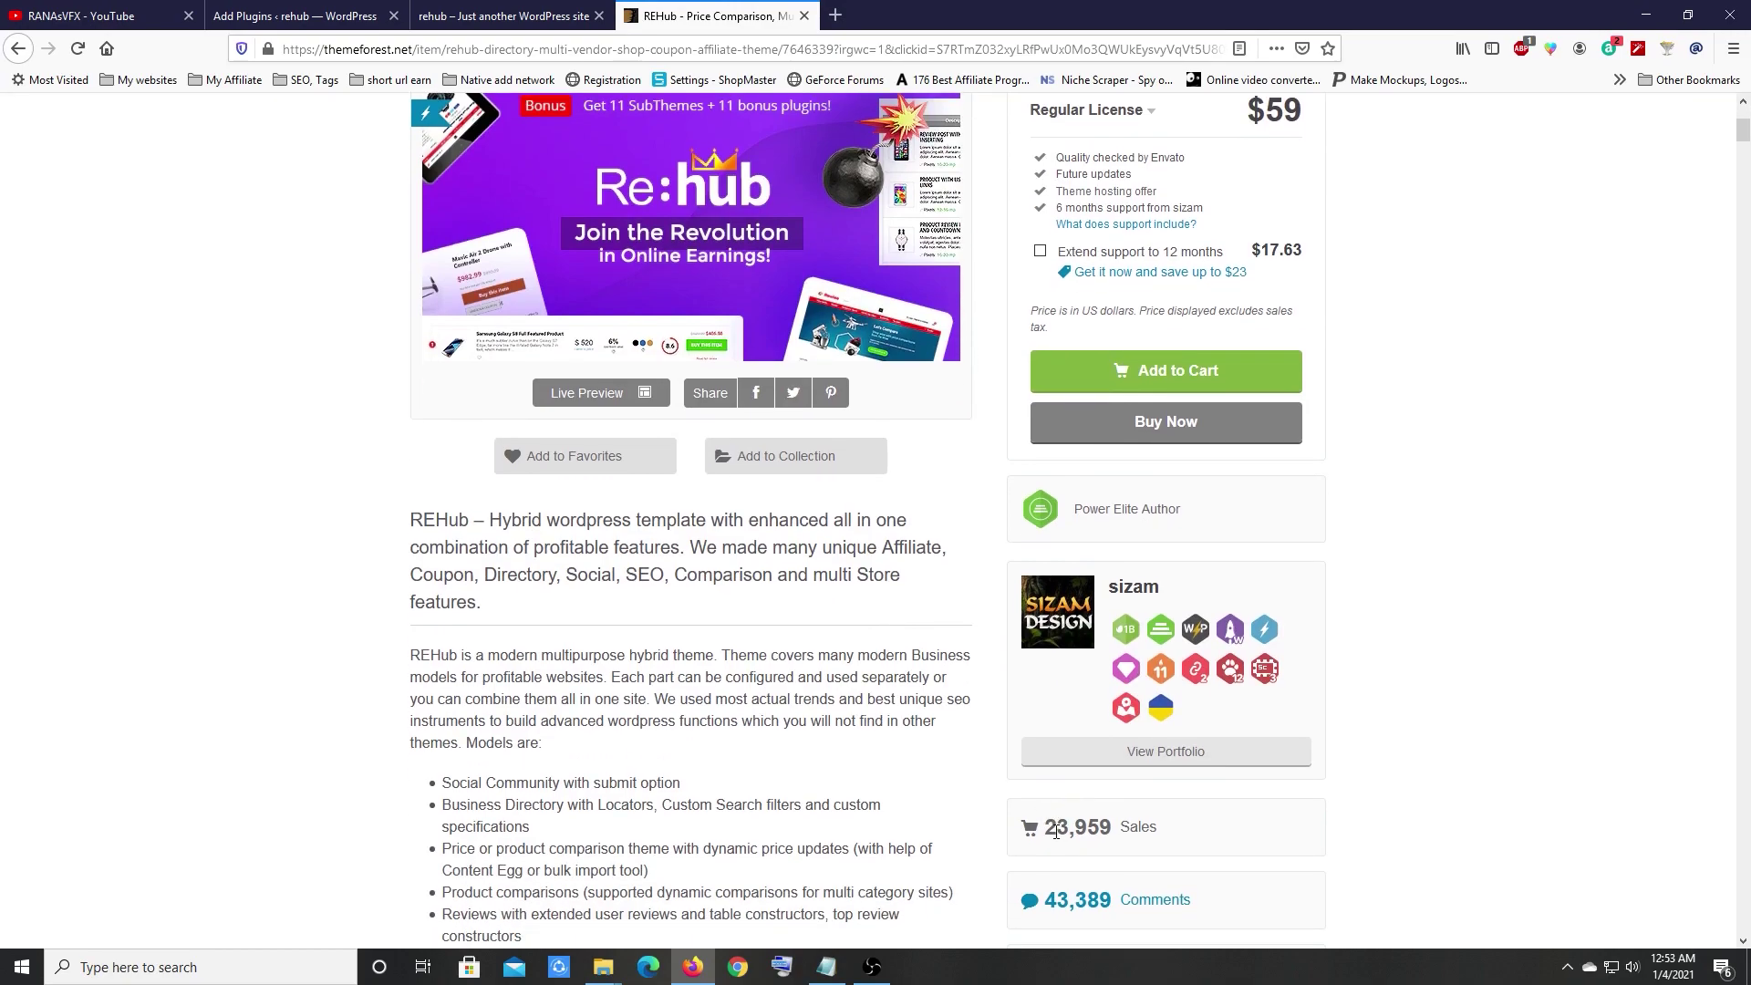
{"action": "double_click", "coordinate": [1051, 830]}
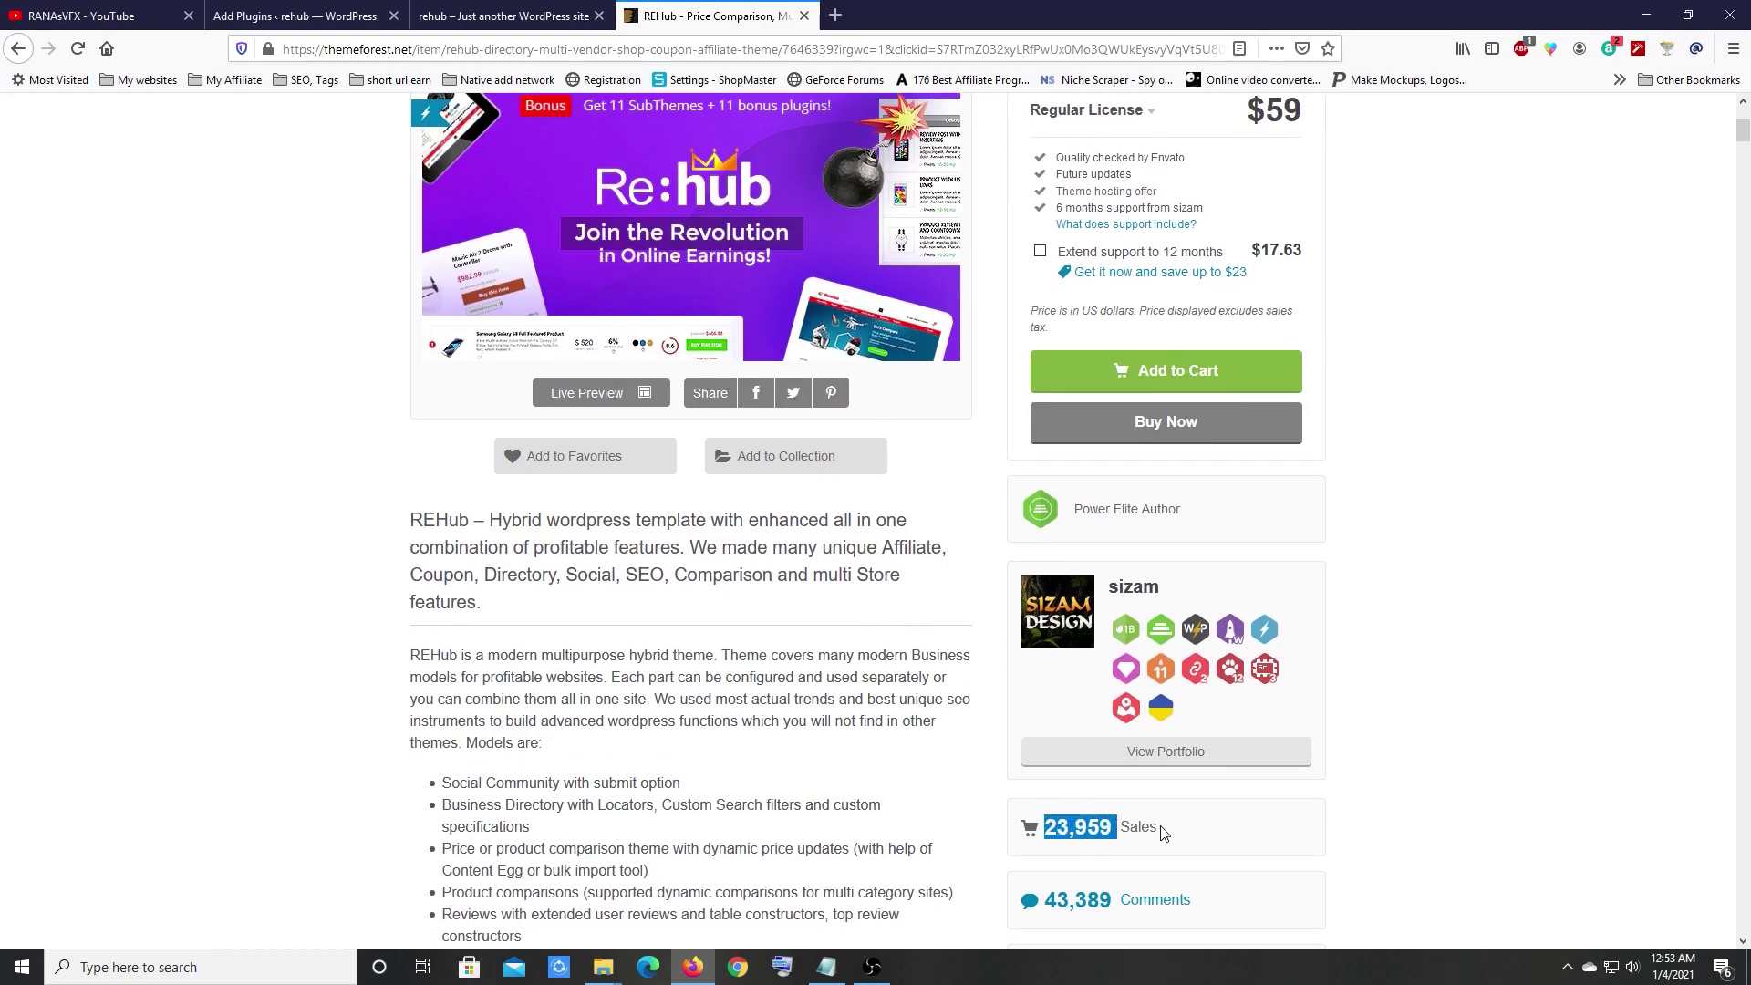
{"action": "left_click", "coordinate": [1163, 832]}
{"action": "left_click_drag", "start_coordinate": [1118, 828], "coordinate": [1047, 829]}
{"action": "left_click", "coordinate": [664, 767]}
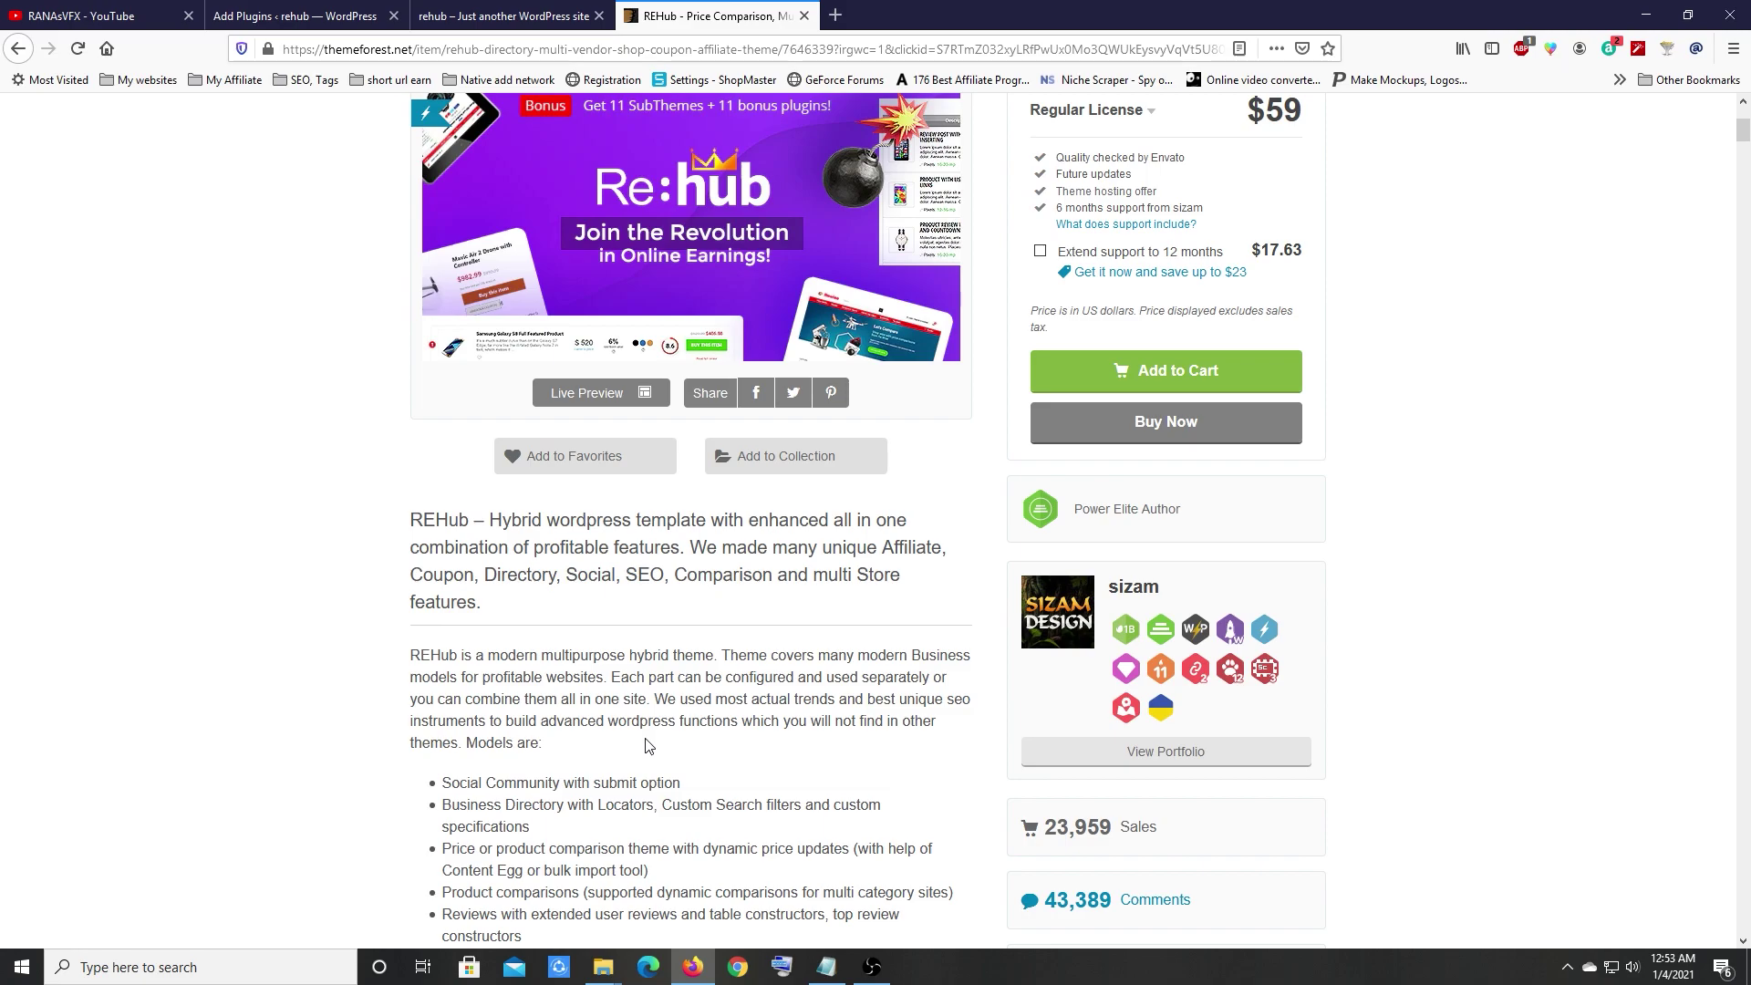
{"action": "scroll", "coordinate": [649, 743], "scroll_direction": "down", "scroll_amount": 1}
{"action": "scroll", "coordinate": [649, 743], "scroll_direction": "up", "scroll_amount": 6}
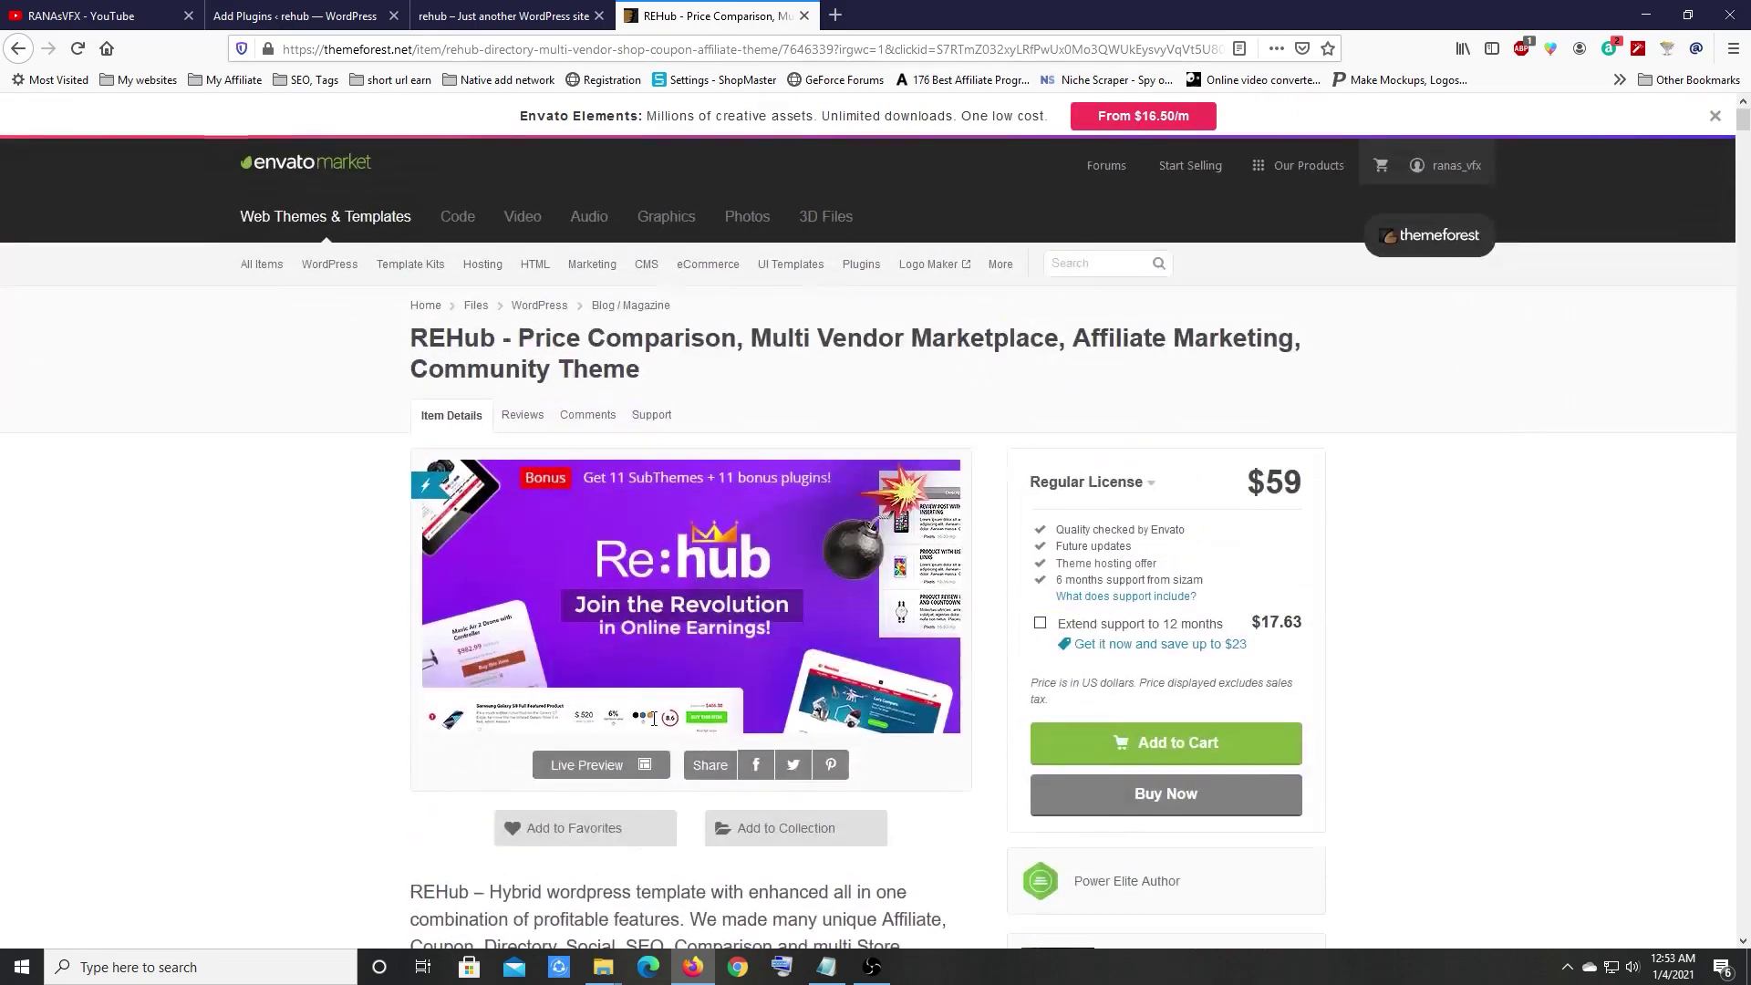
{"action": "scroll", "coordinate": [649, 744], "scroll_direction": "down", "scroll_amount": 10}
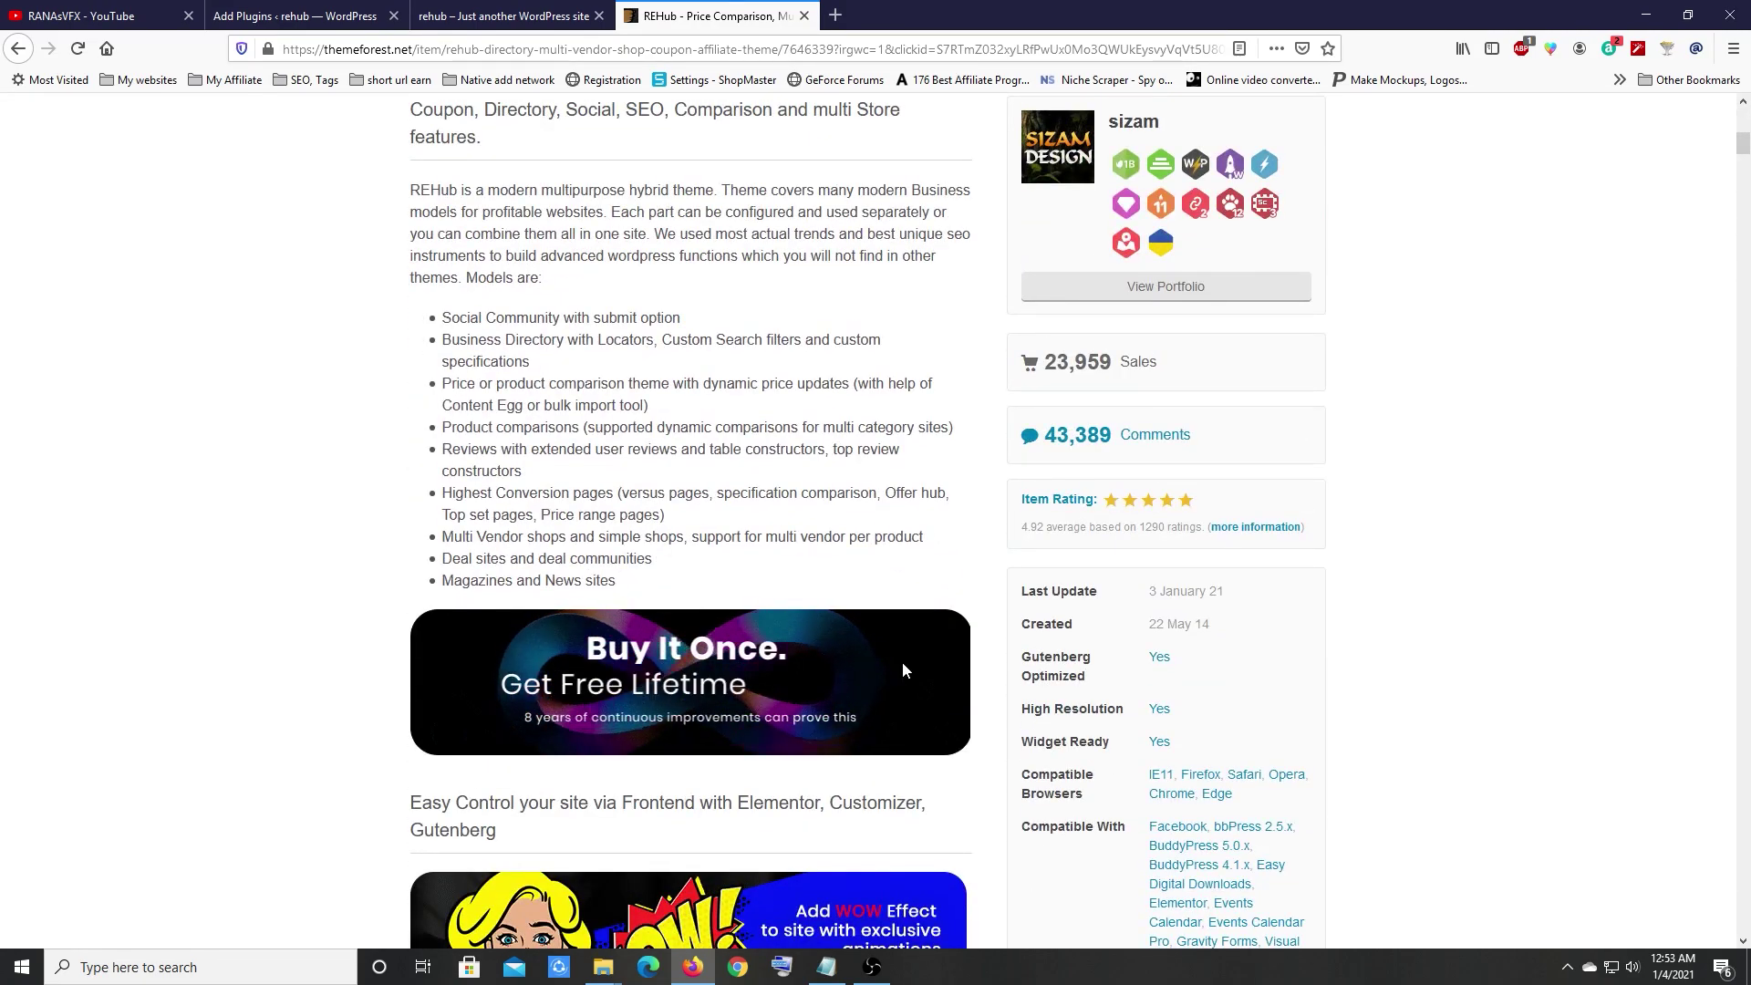
{"action": "scroll", "coordinate": [904, 671], "scroll_direction": "up", "scroll_amount": 10}
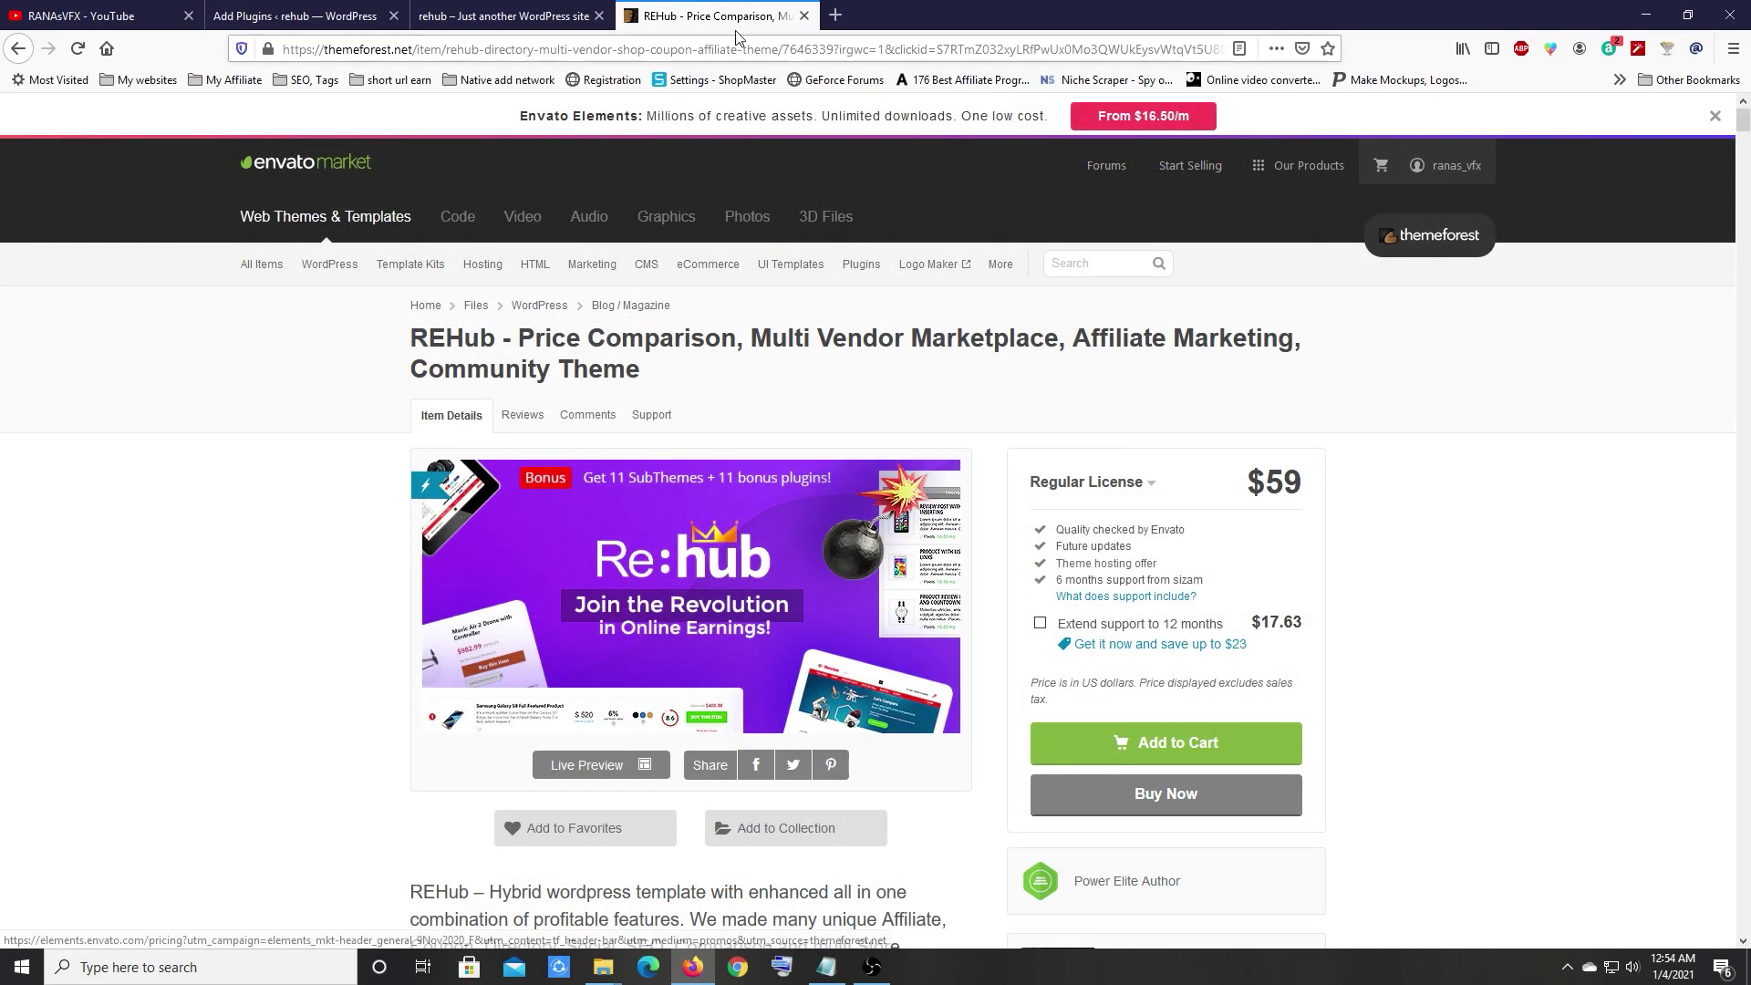
{"action": "middle_click", "coordinate": [746, 7]}
{"action": "left_click", "coordinate": [297, 9]}
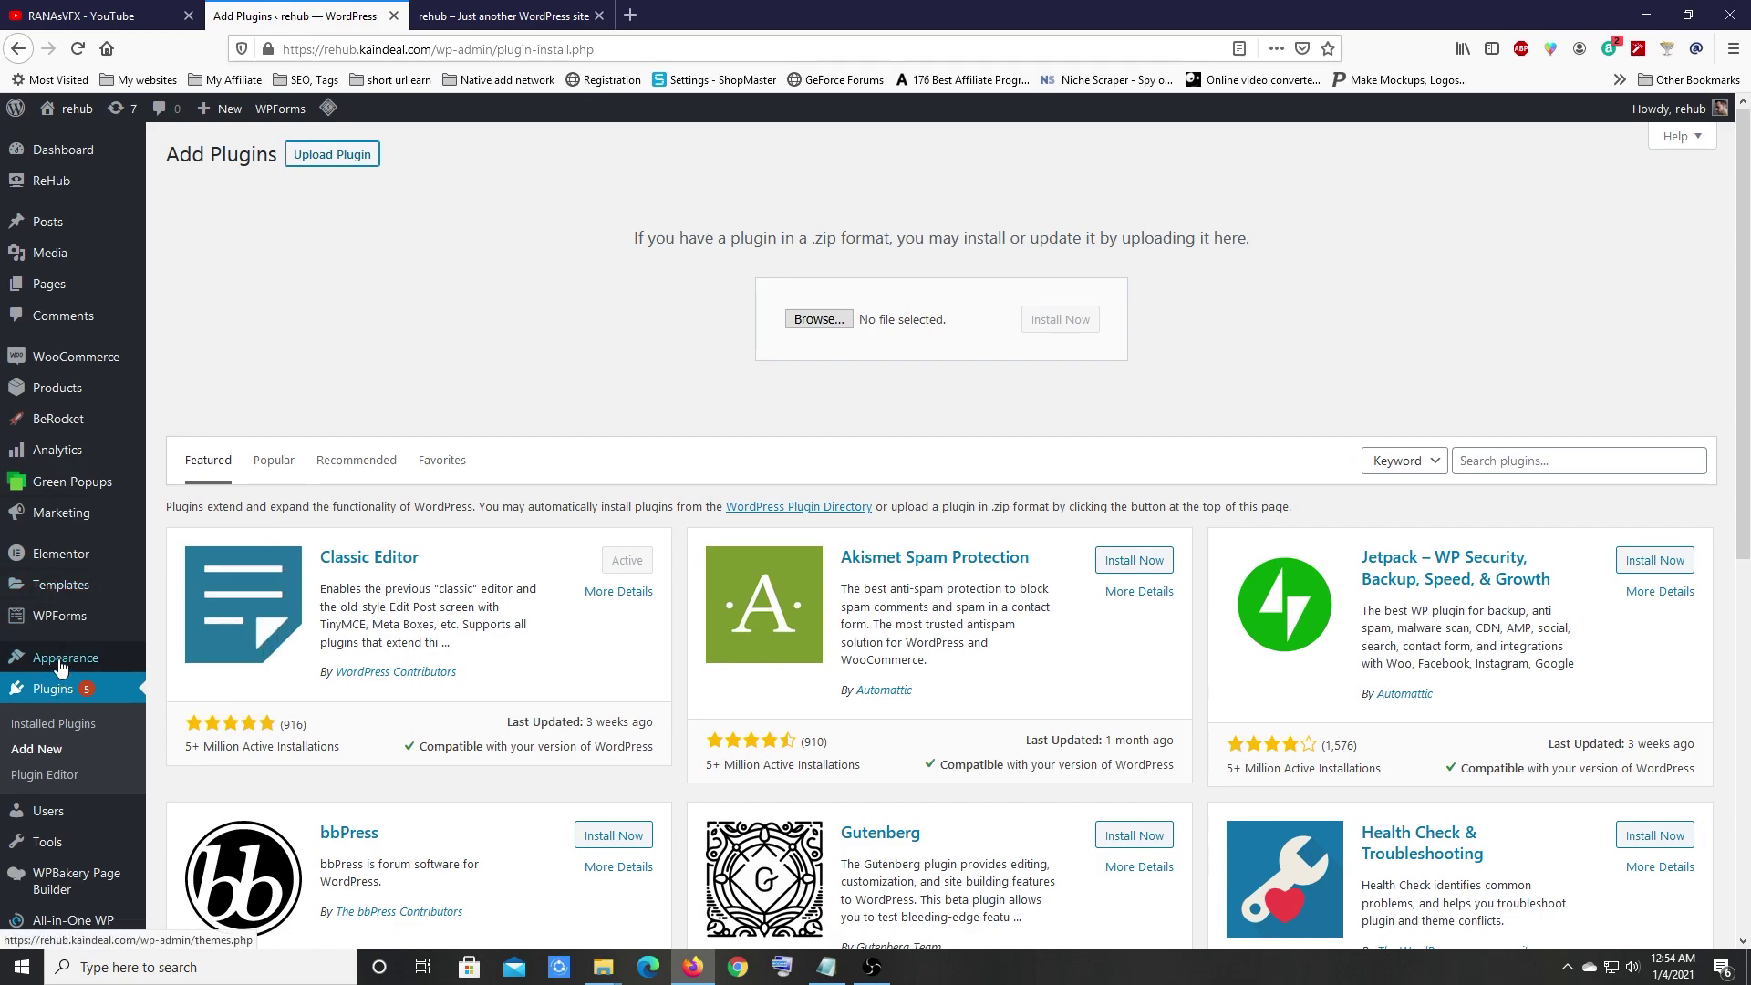
Step: Go to Appearance > Themes > Add New and reveal the Upload Theme .zip panel
{"action": "mouse_move", "coordinate": [60, 667]}
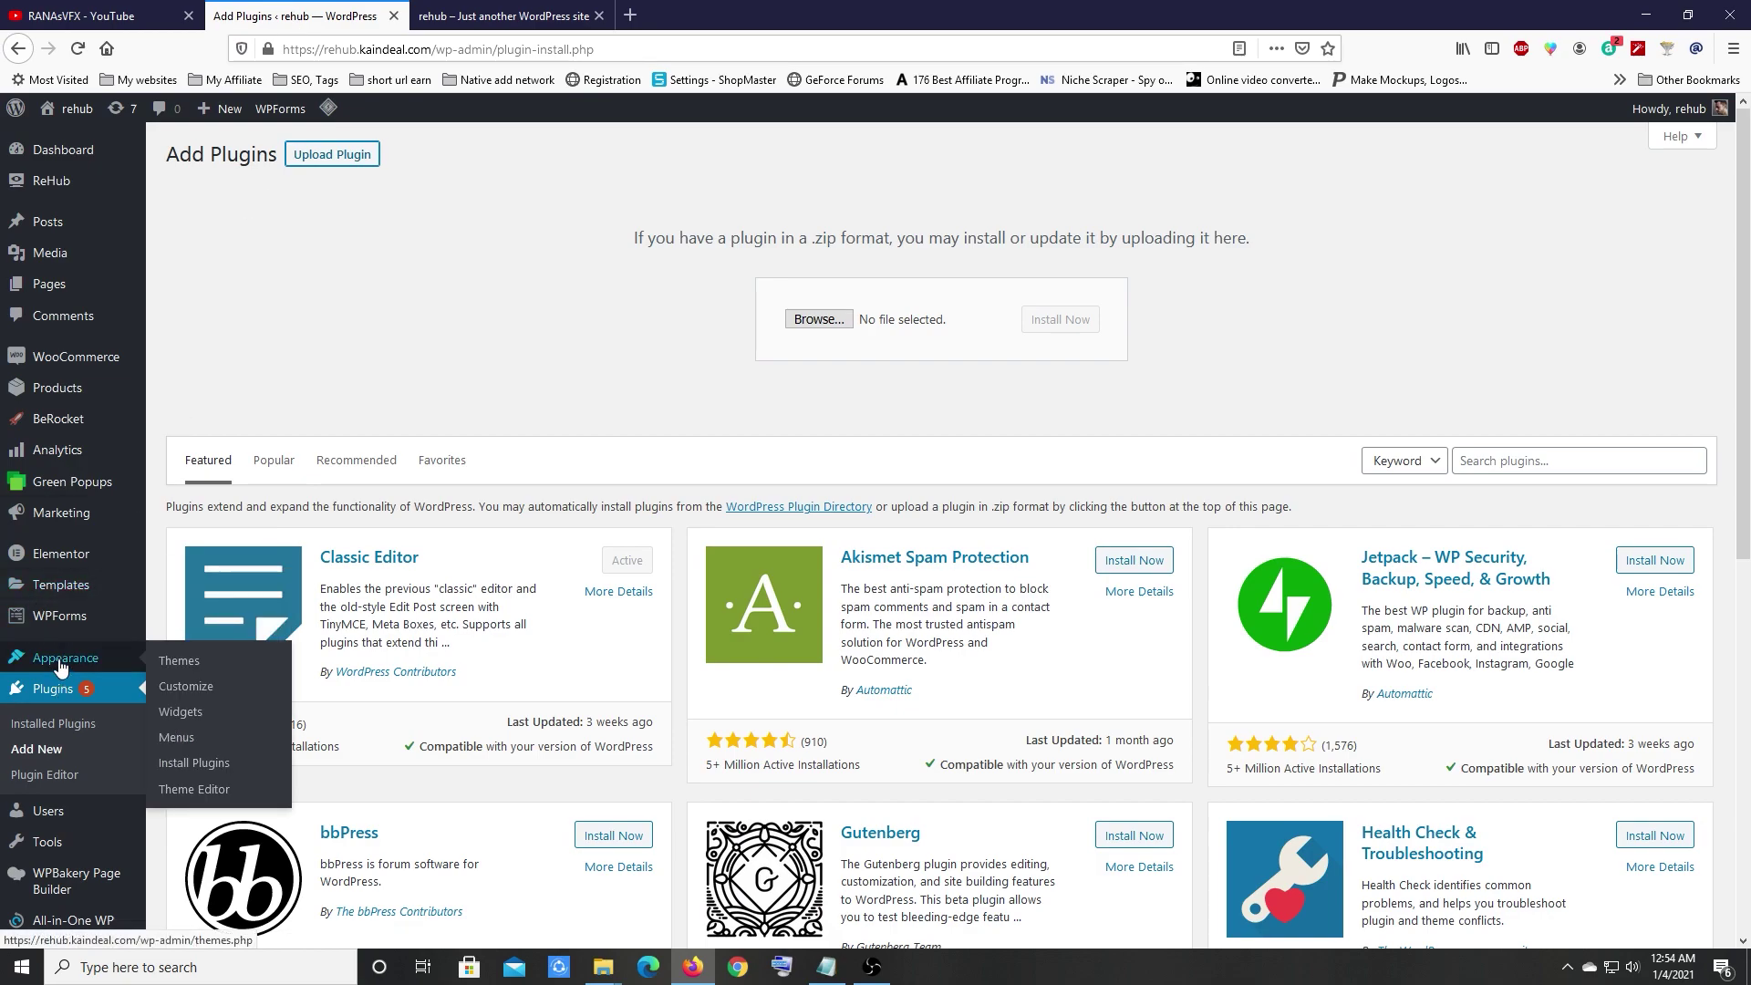
{"action": "left_click", "coordinate": [180, 661]}
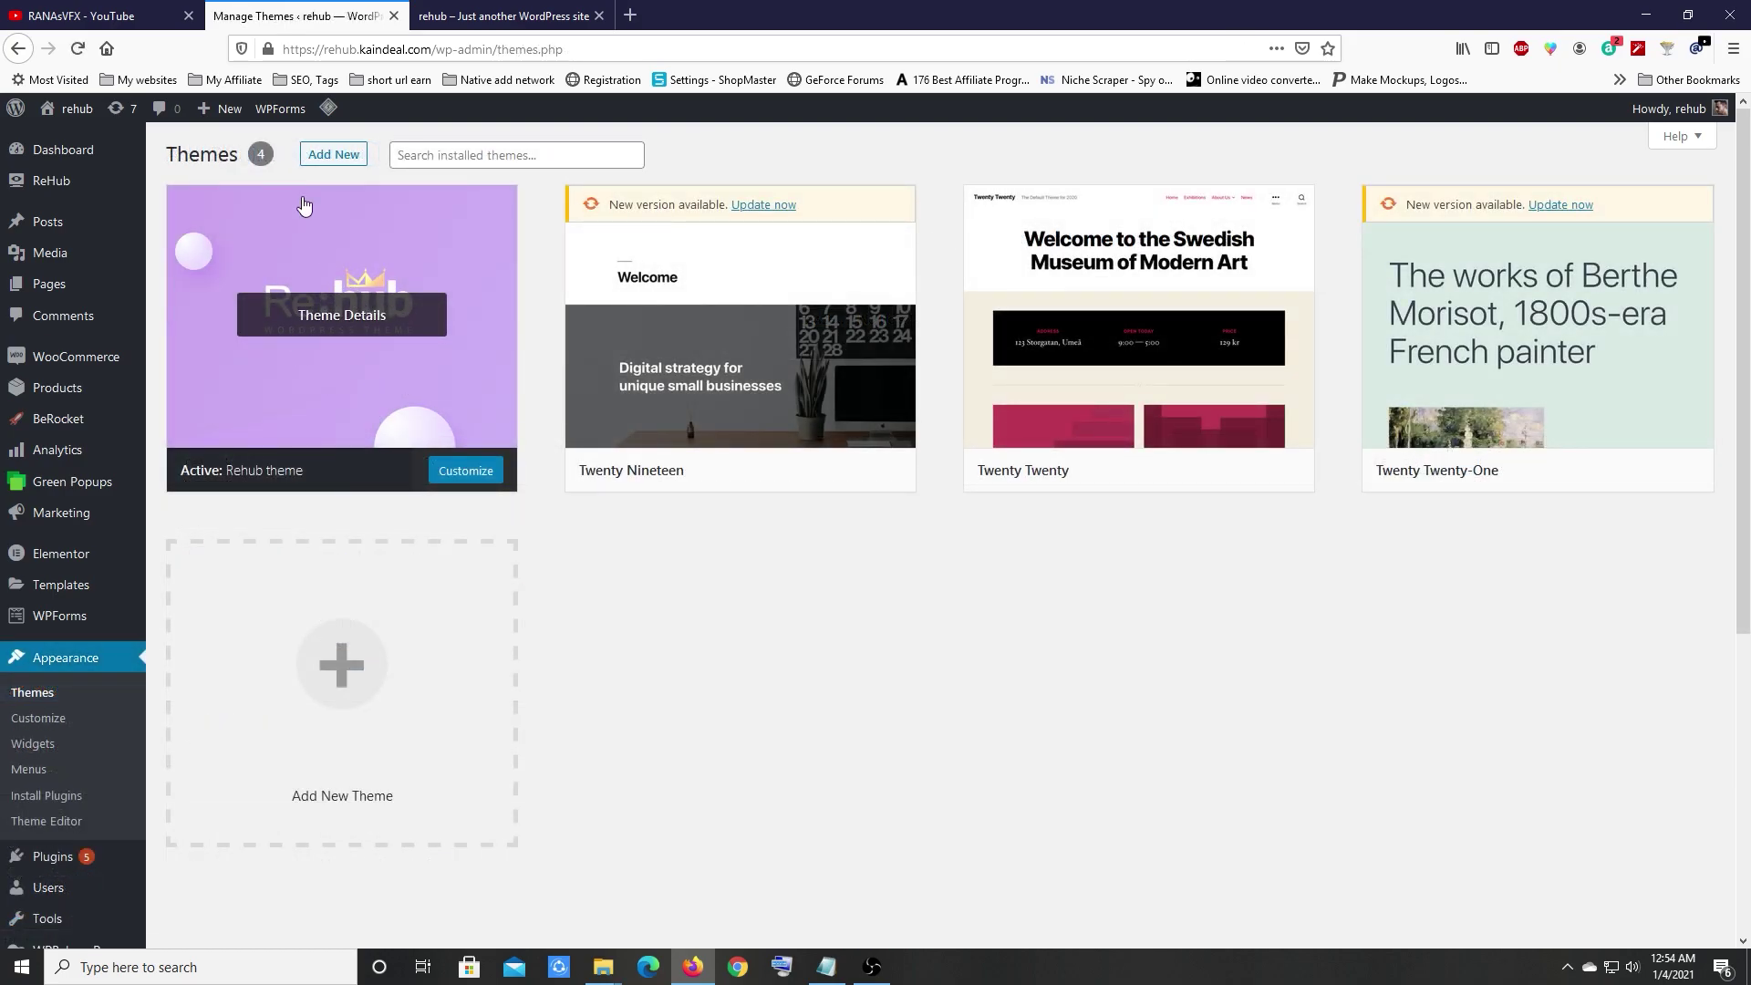
{"action": "left_click", "coordinate": [328, 157]}
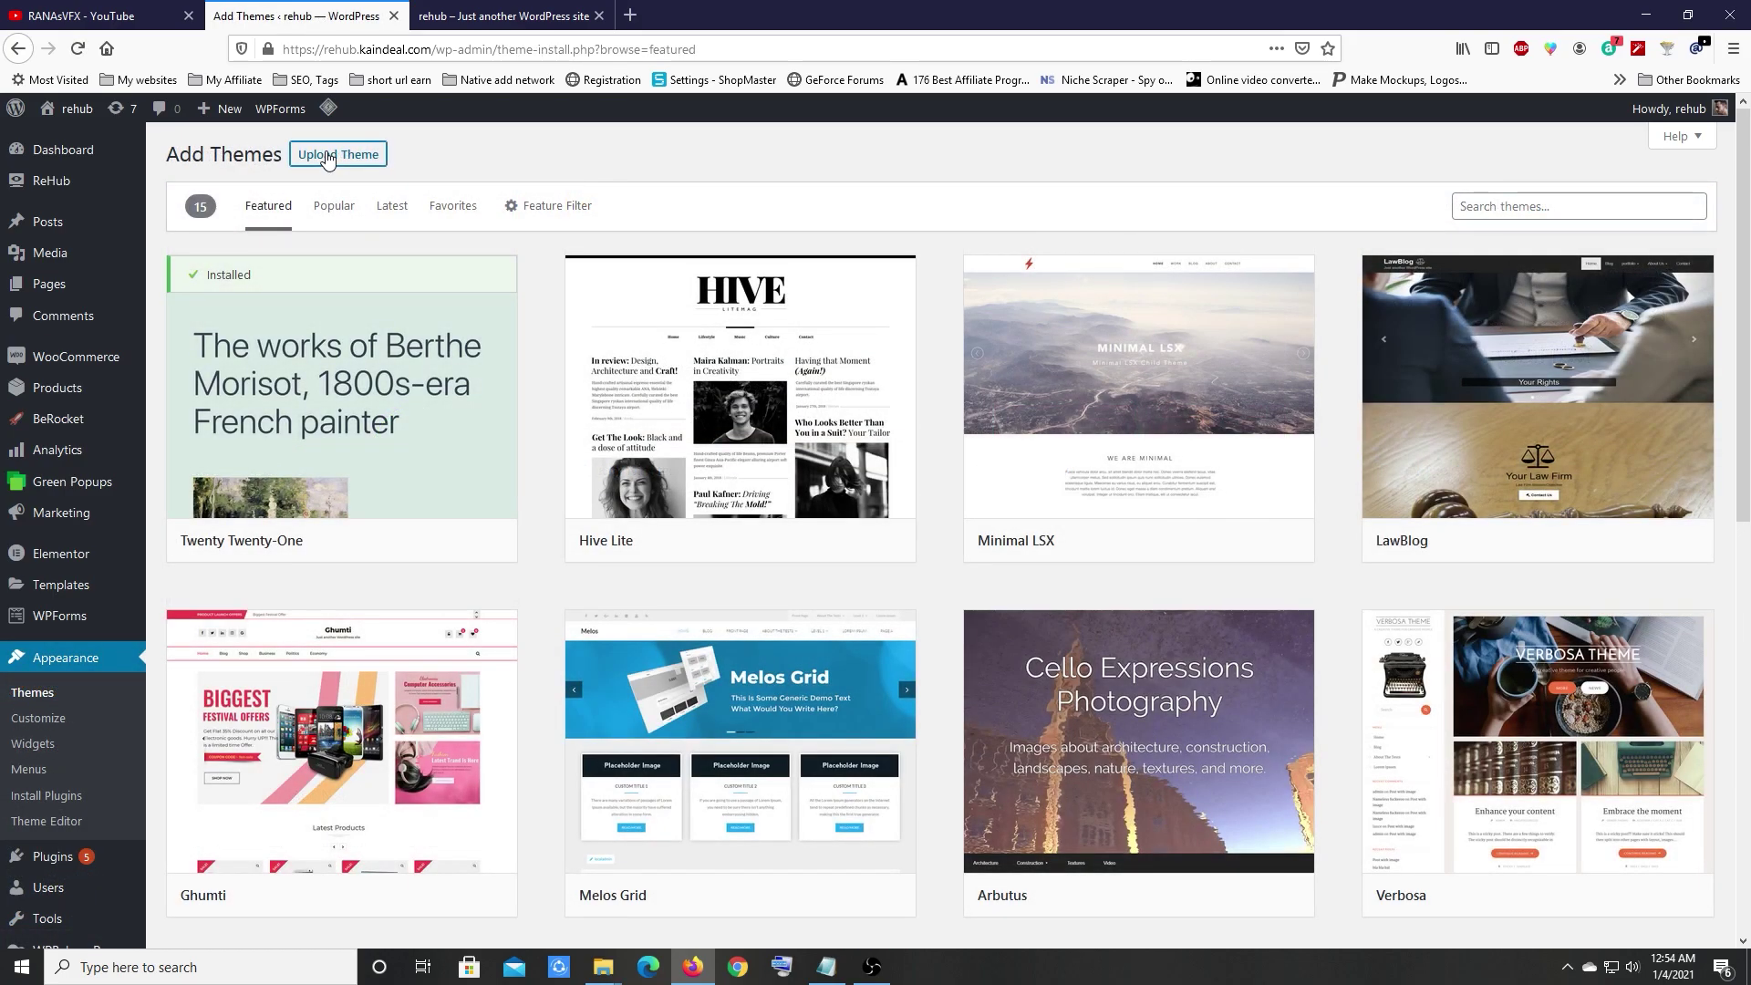
{"action": "left_click", "coordinate": [328, 157]}
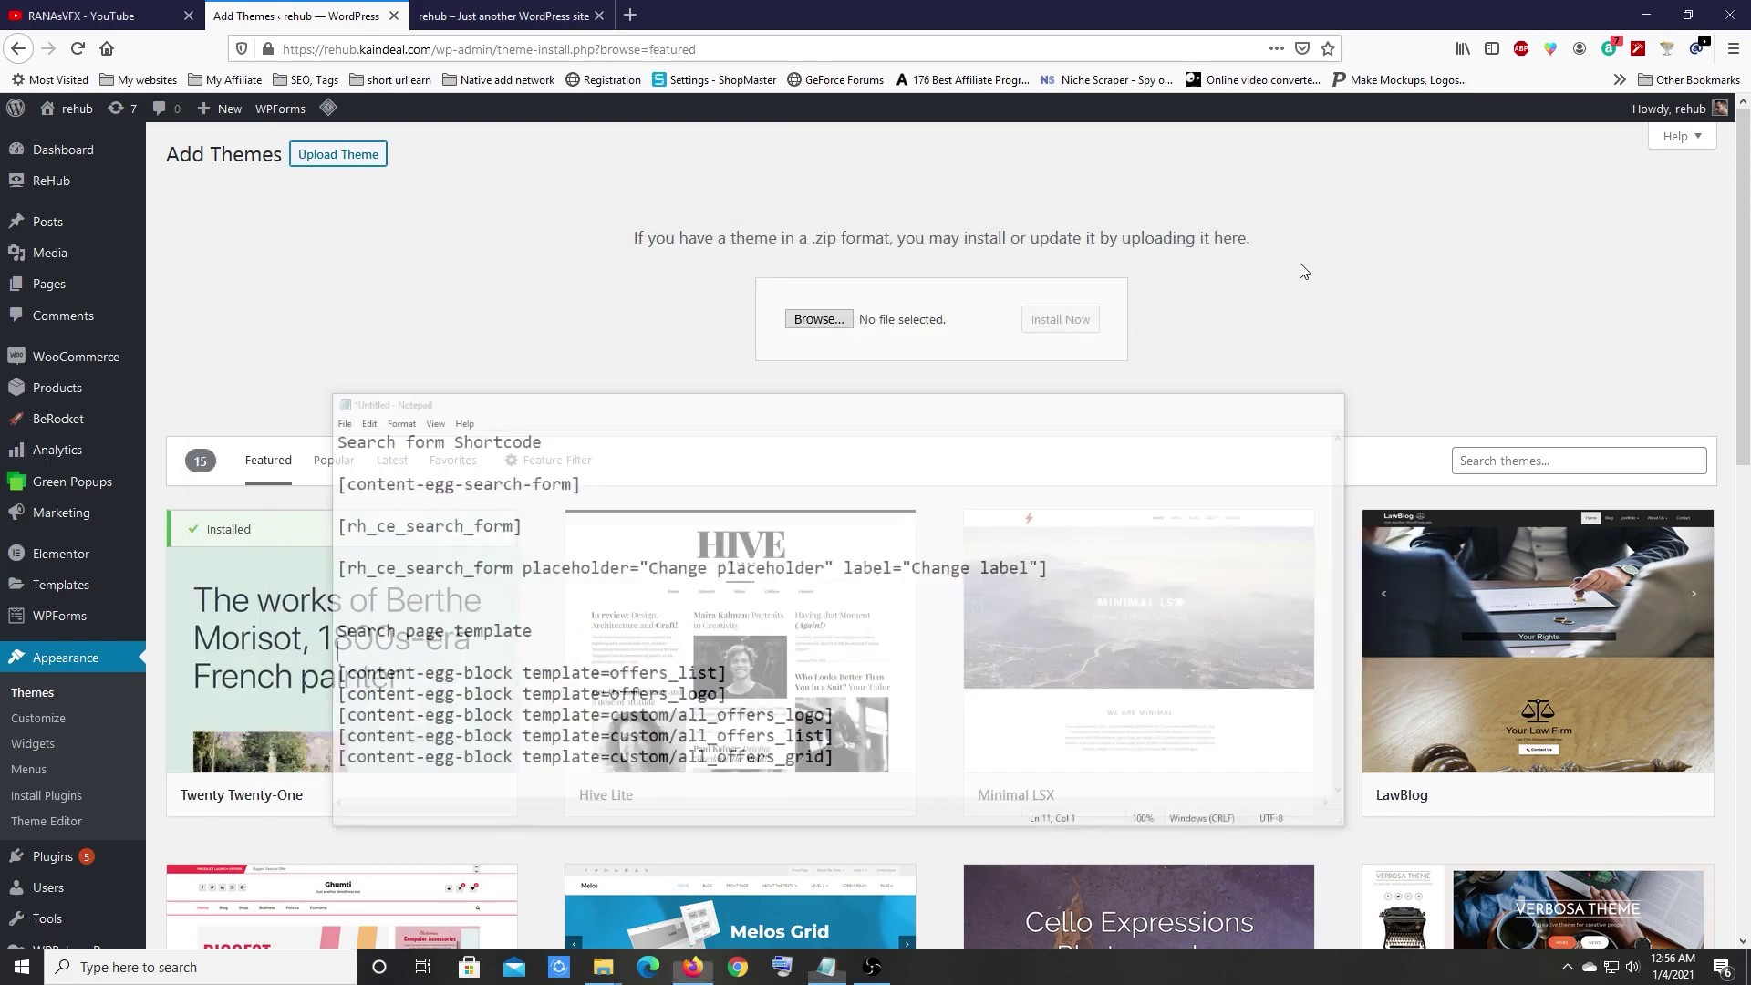
Step: Create a new page titled 'search page'
{"action": "mouse_move", "coordinate": [63, 289]}
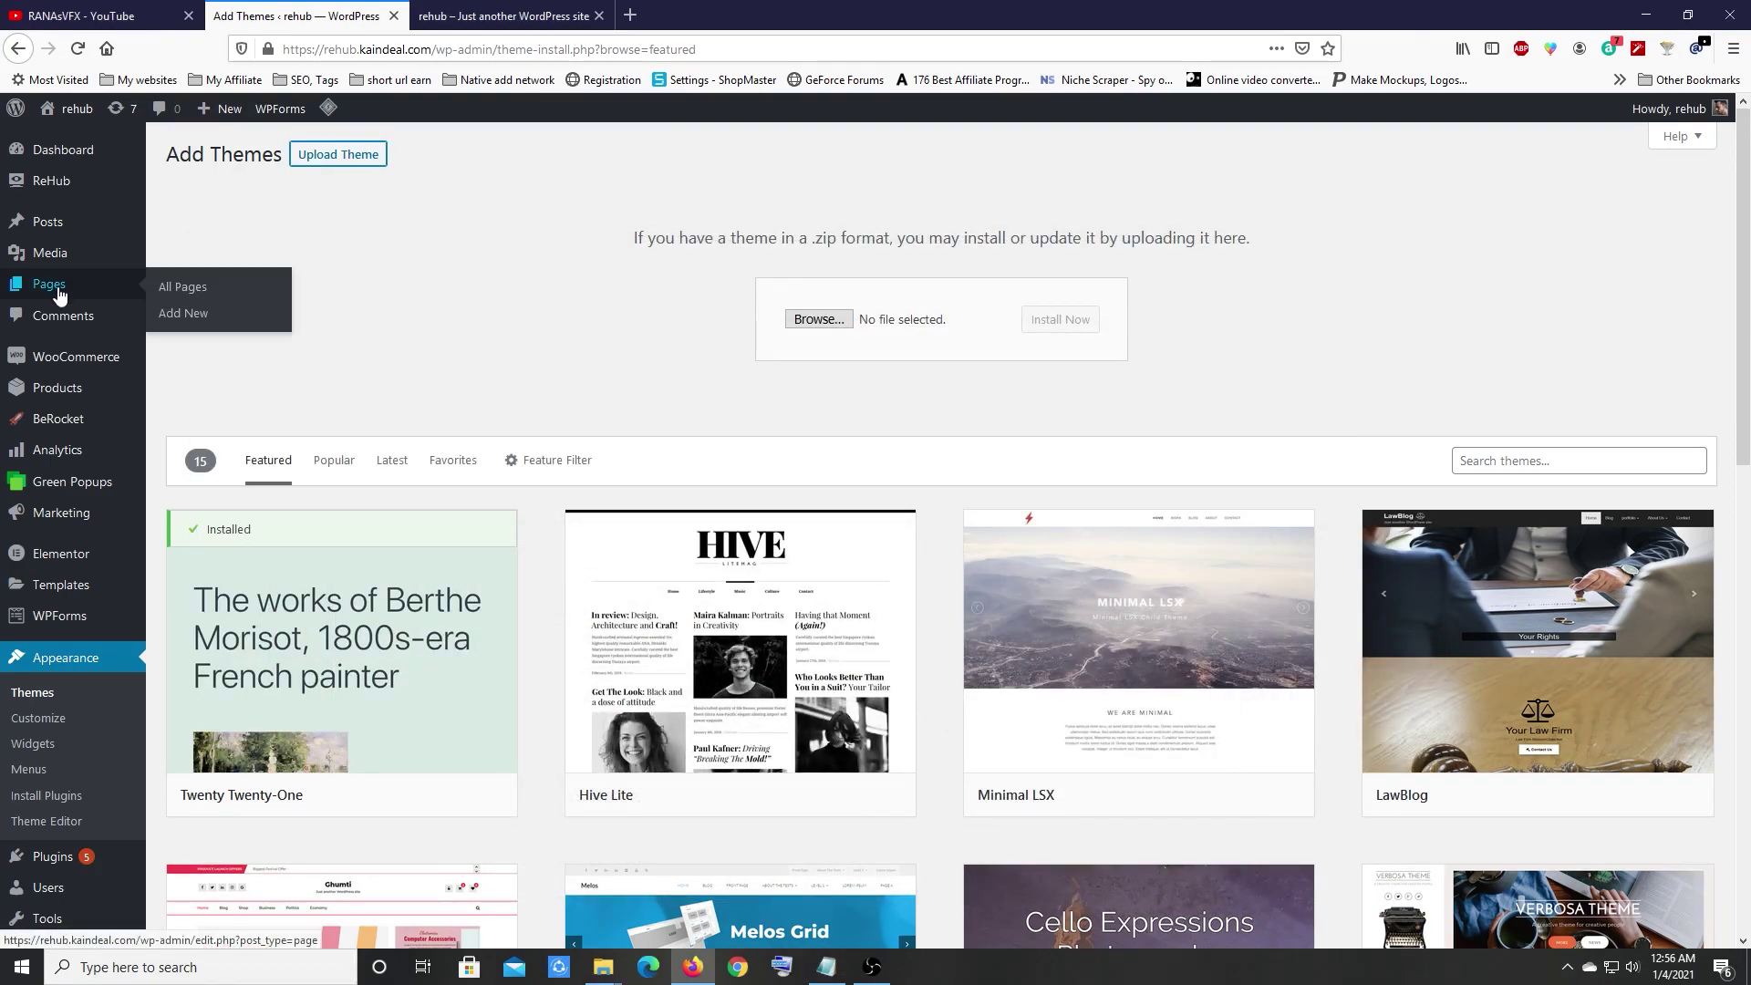
{"action": "left_click", "coordinate": [180, 314]}
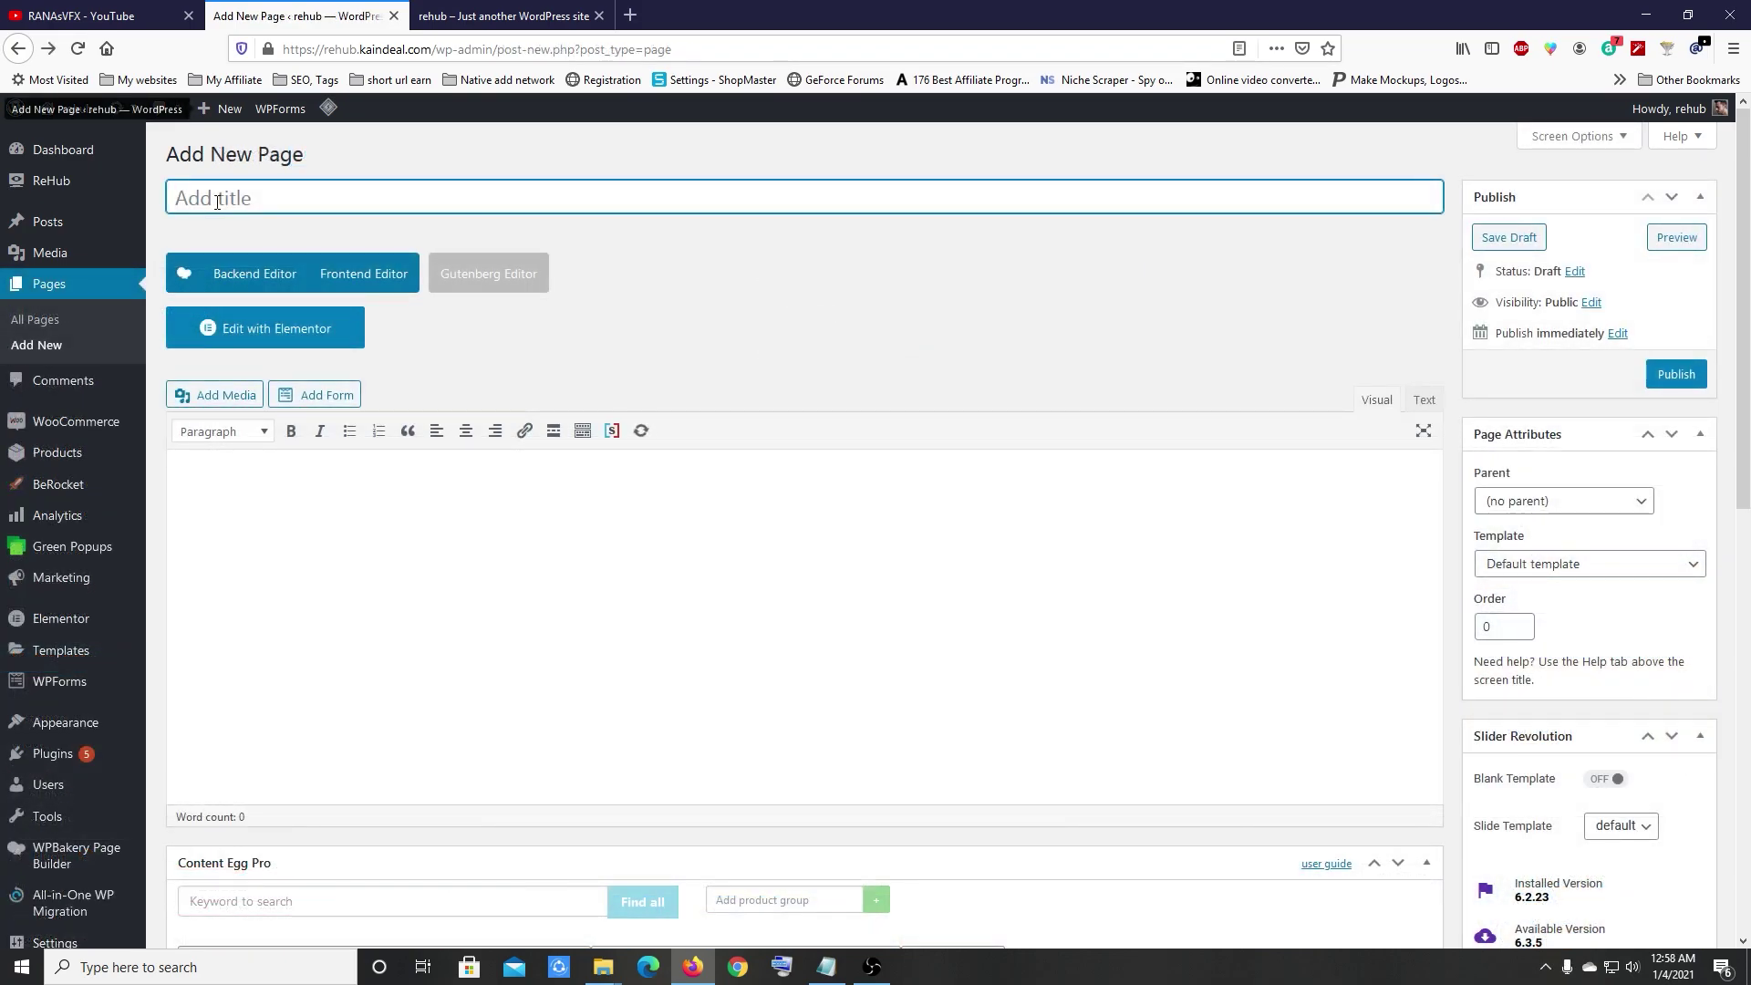
{"action": "type", "text": "search page"}
{"action": "left_click", "coordinate": [228, 547]}
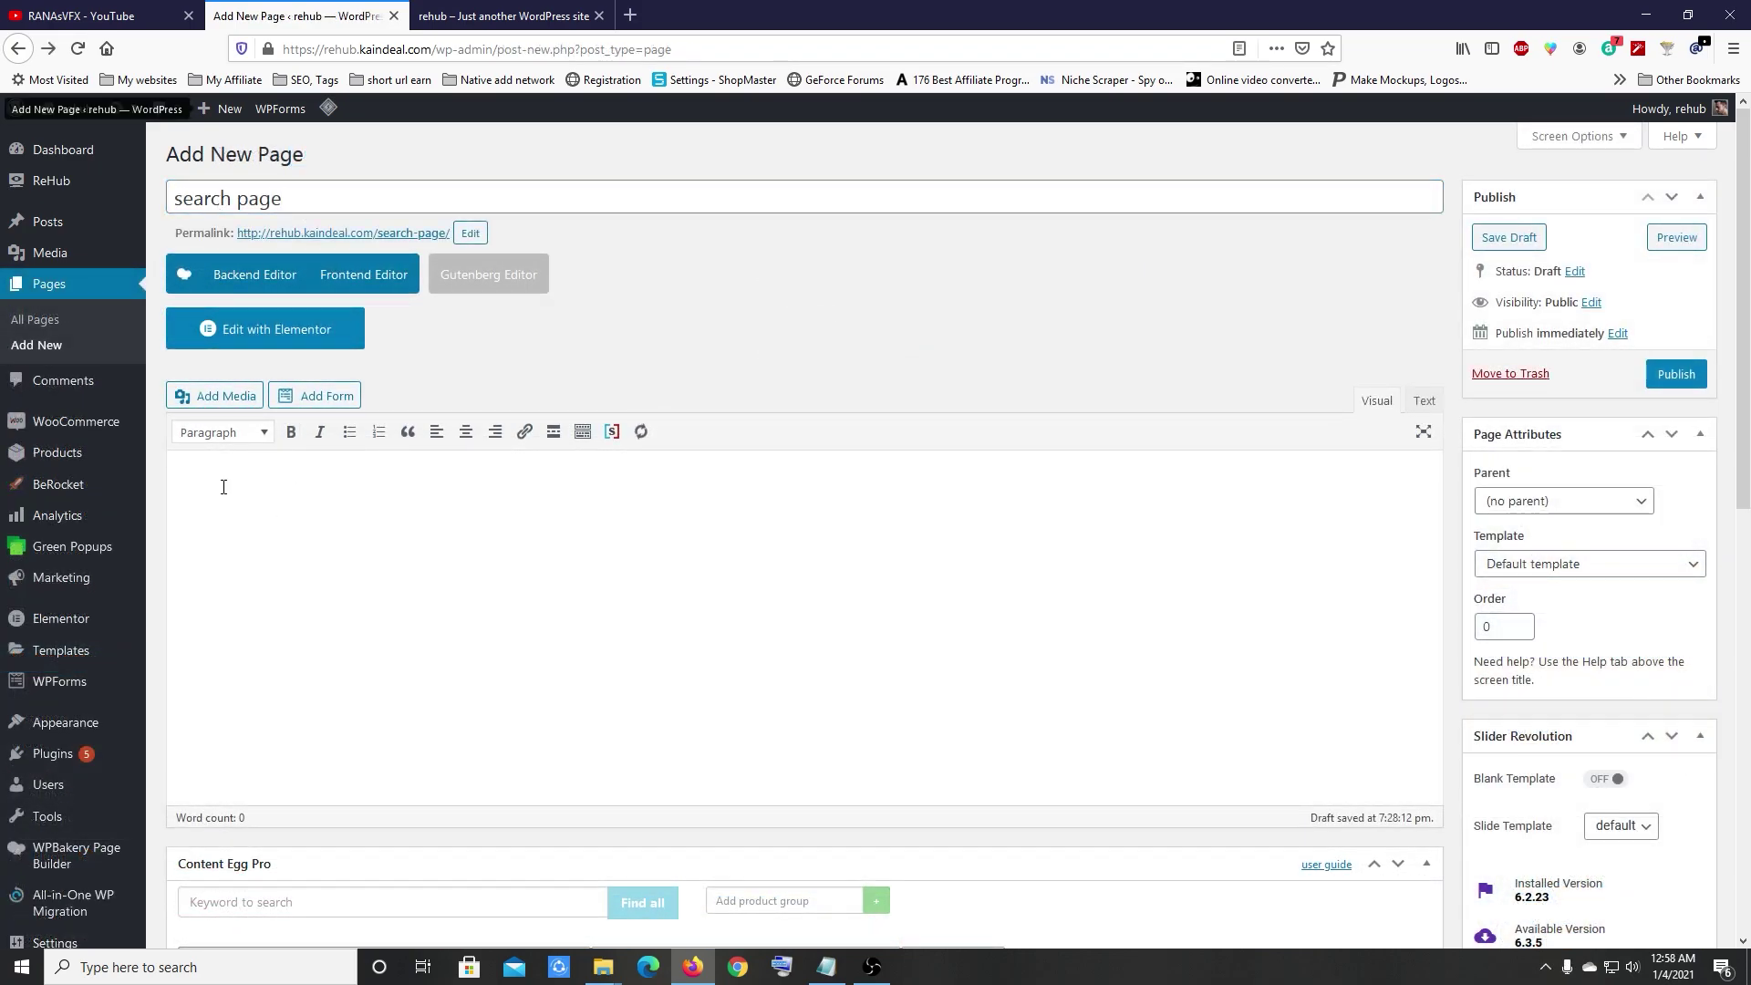
Step: Paste the [rh_ce_search_form] shortcode from the notes into the page body and publish it
{"action": "key", "text": "alt+Tab"}
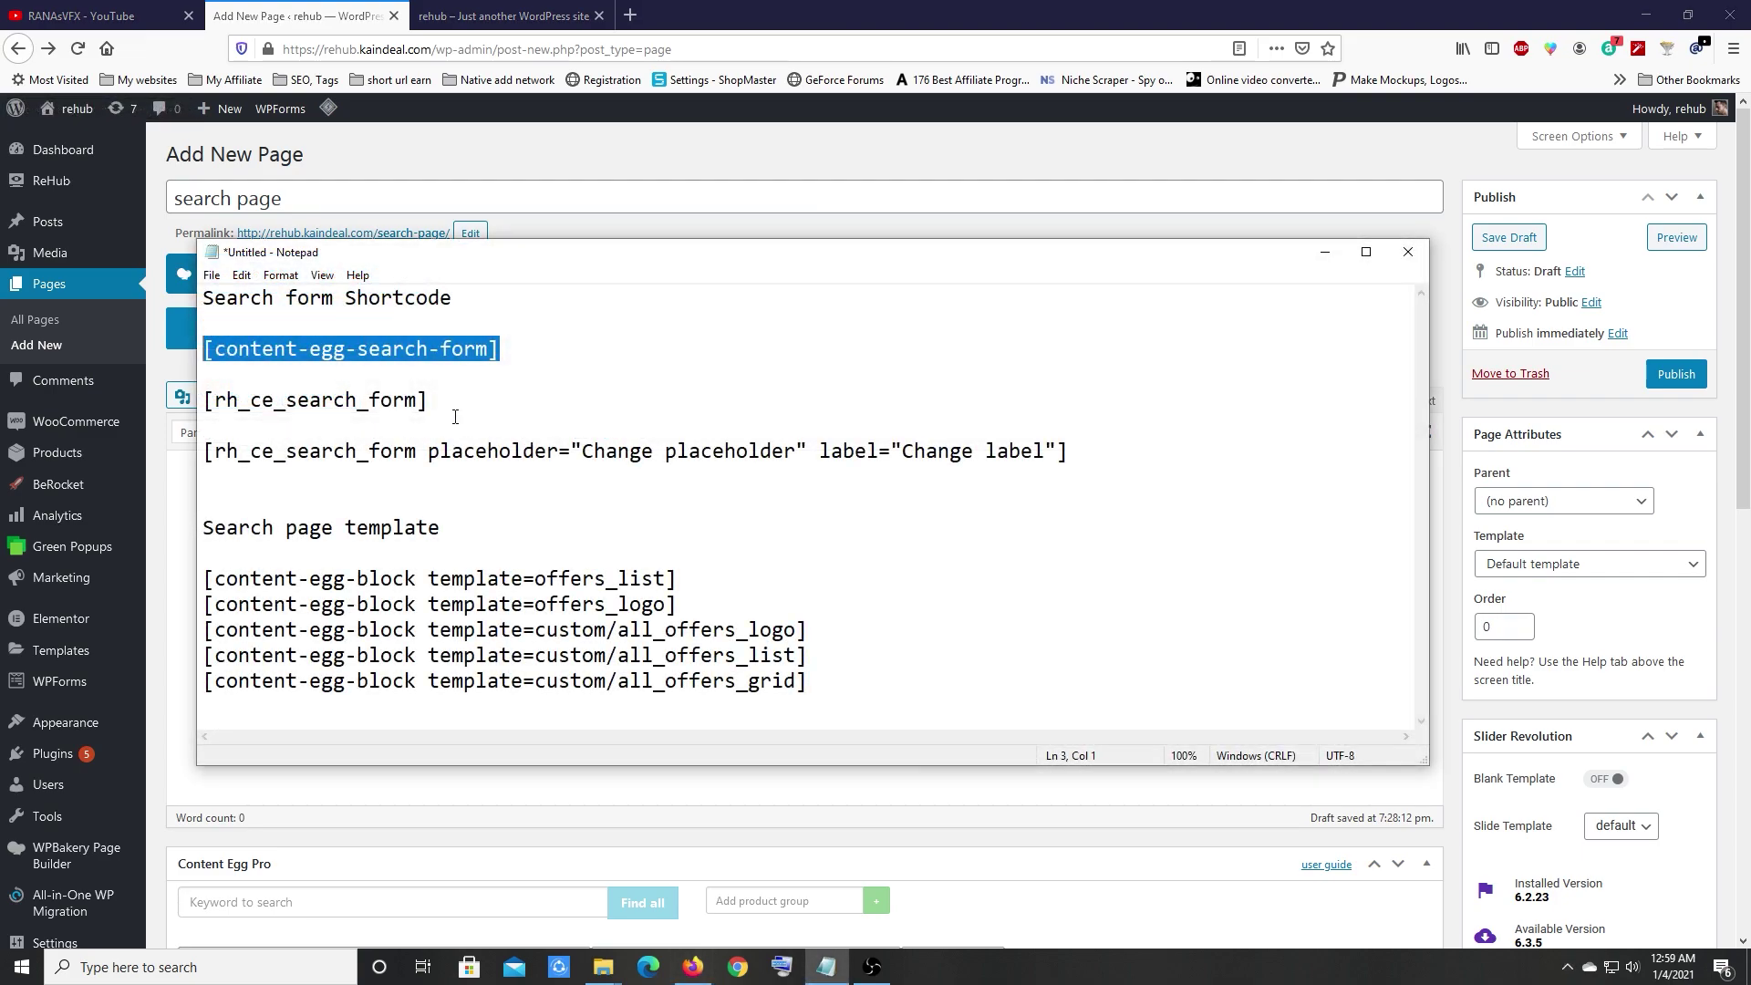
{"action": "left_click_drag", "start_coordinate": [429, 402], "coordinate": [183, 410]}
{"action": "key", "text": "ctrl+c"}
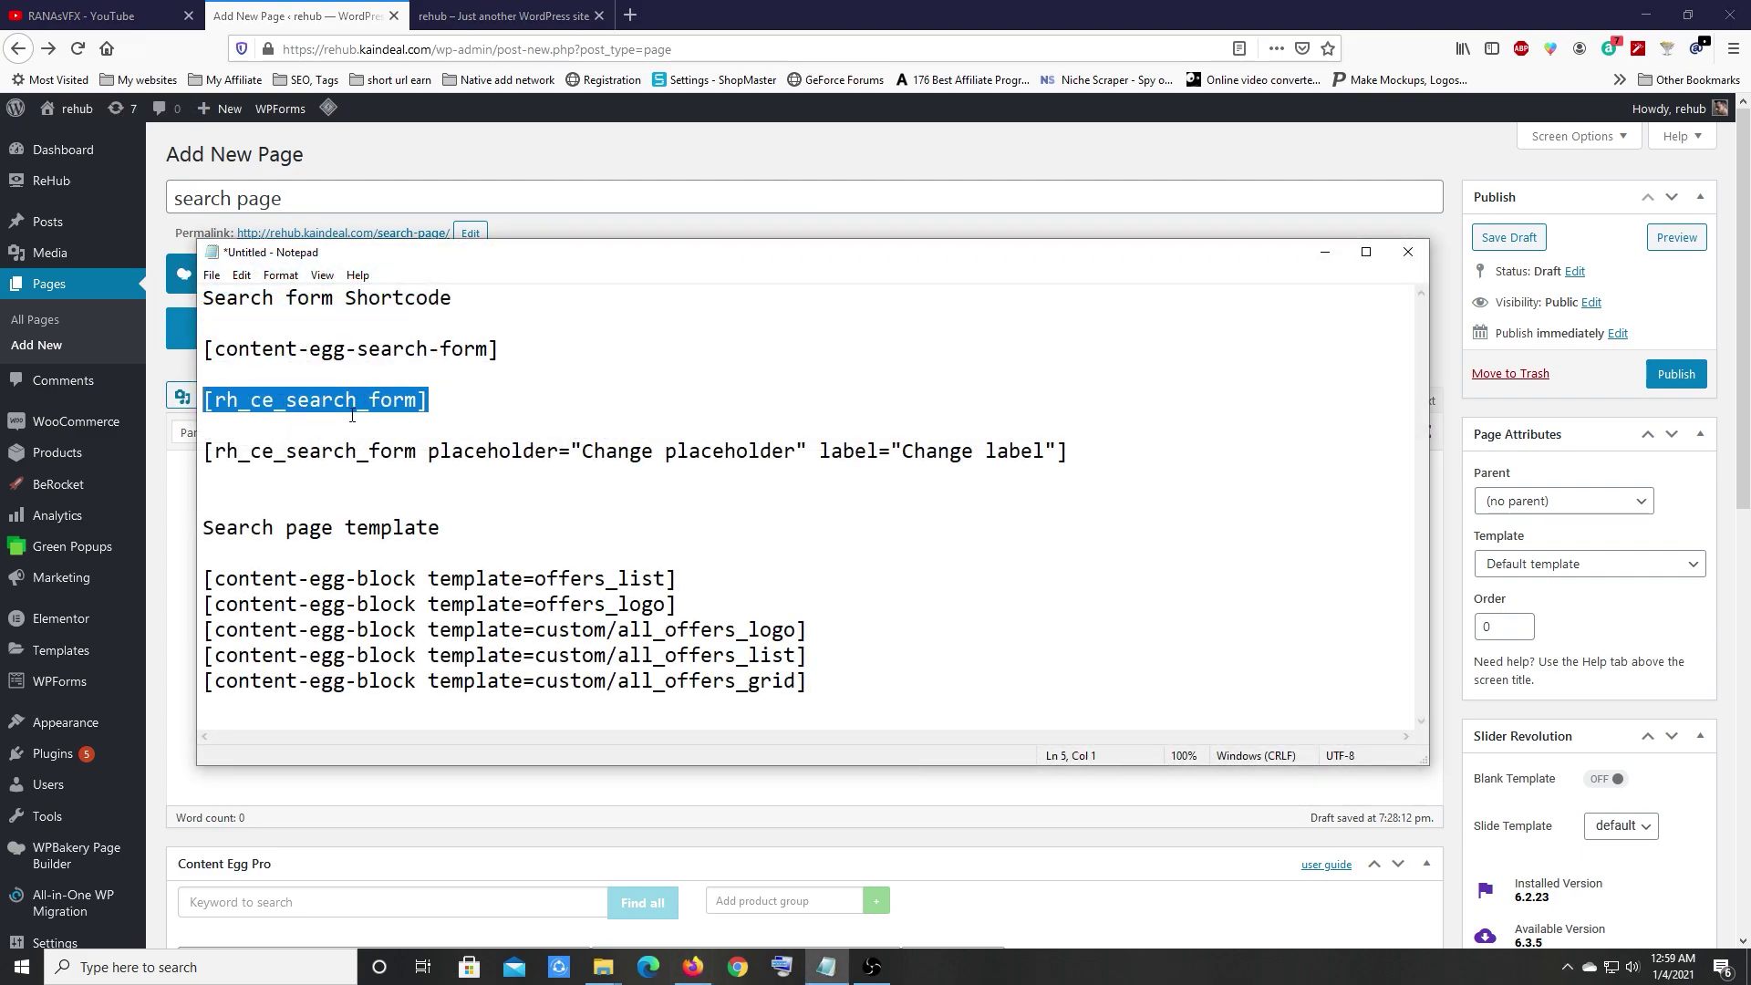
{"action": "left_click", "coordinate": [1325, 253]}
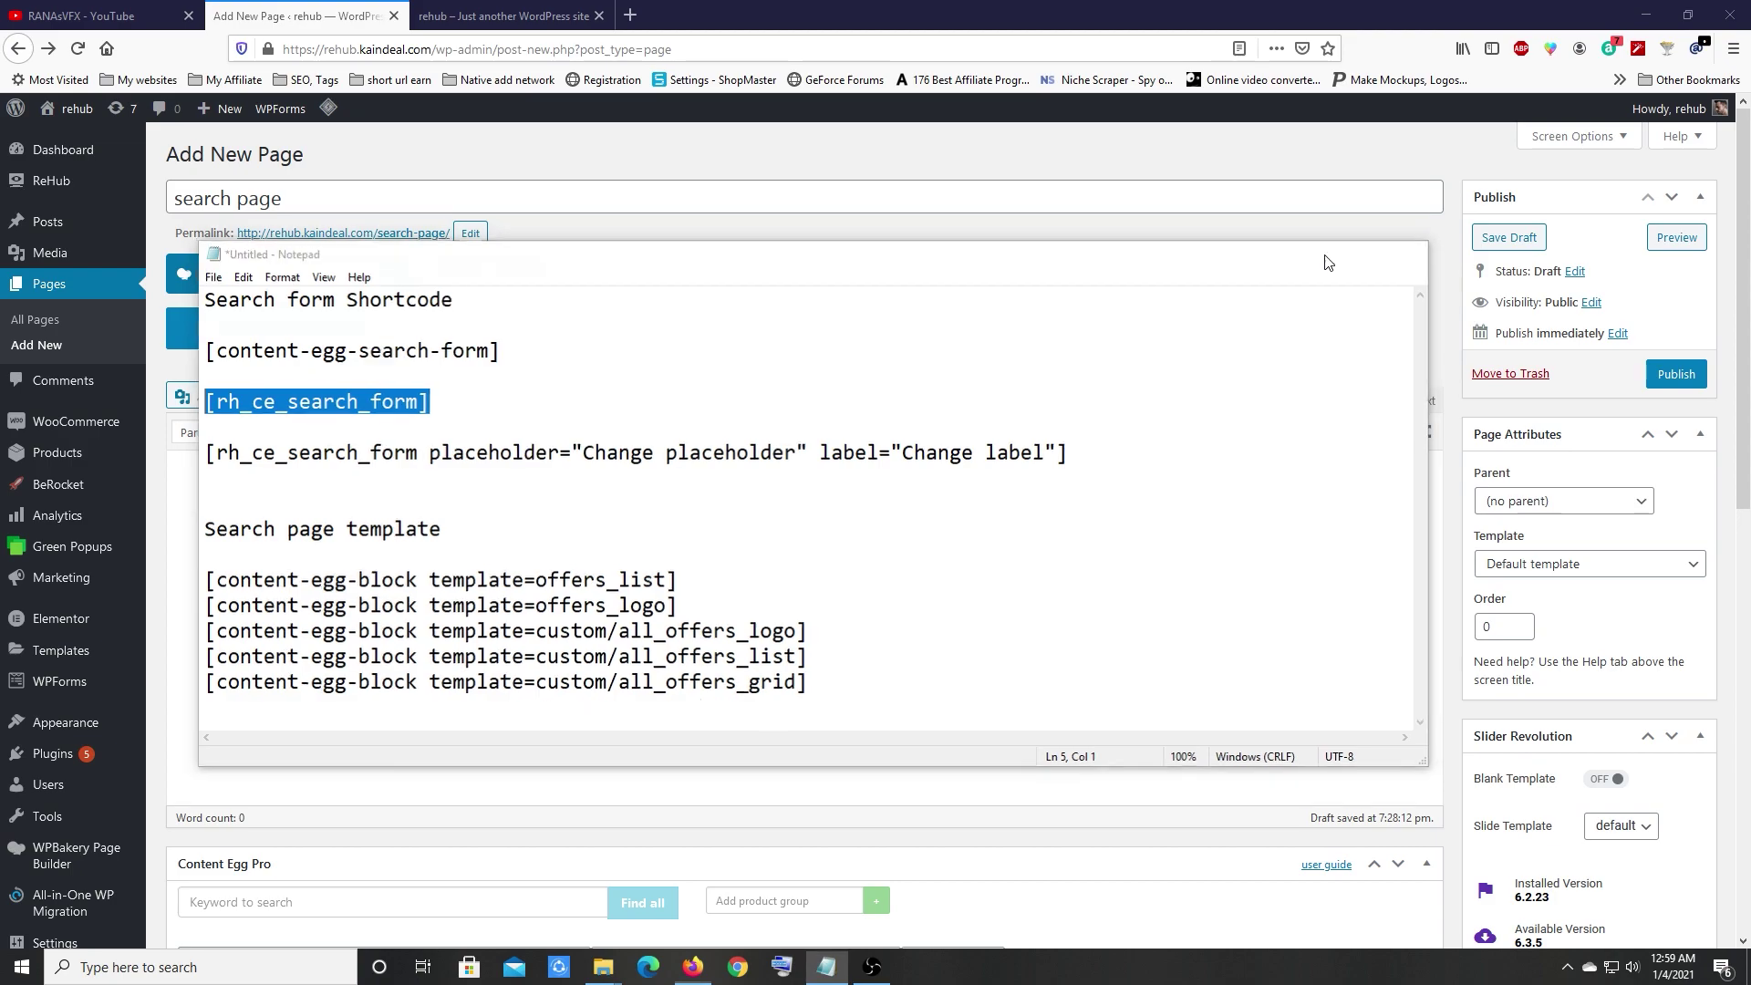
{"action": "key", "text": "ctrl+v"}
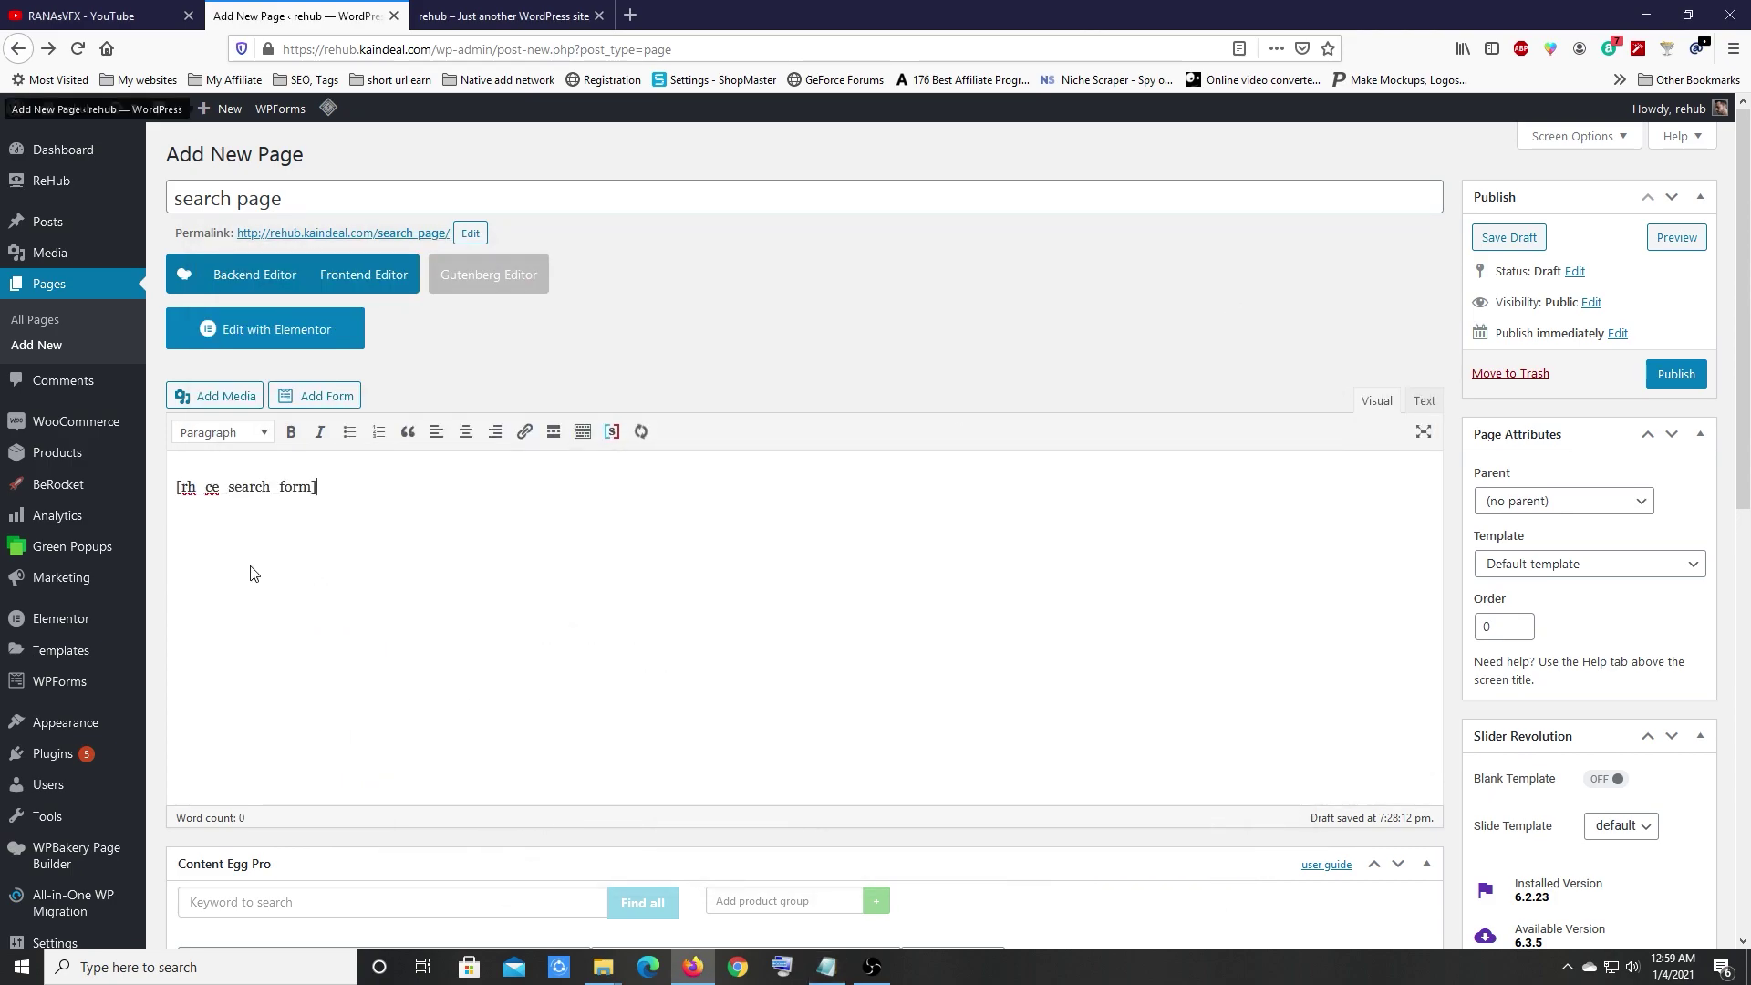
{"action": "left_click", "coordinate": [1665, 383]}
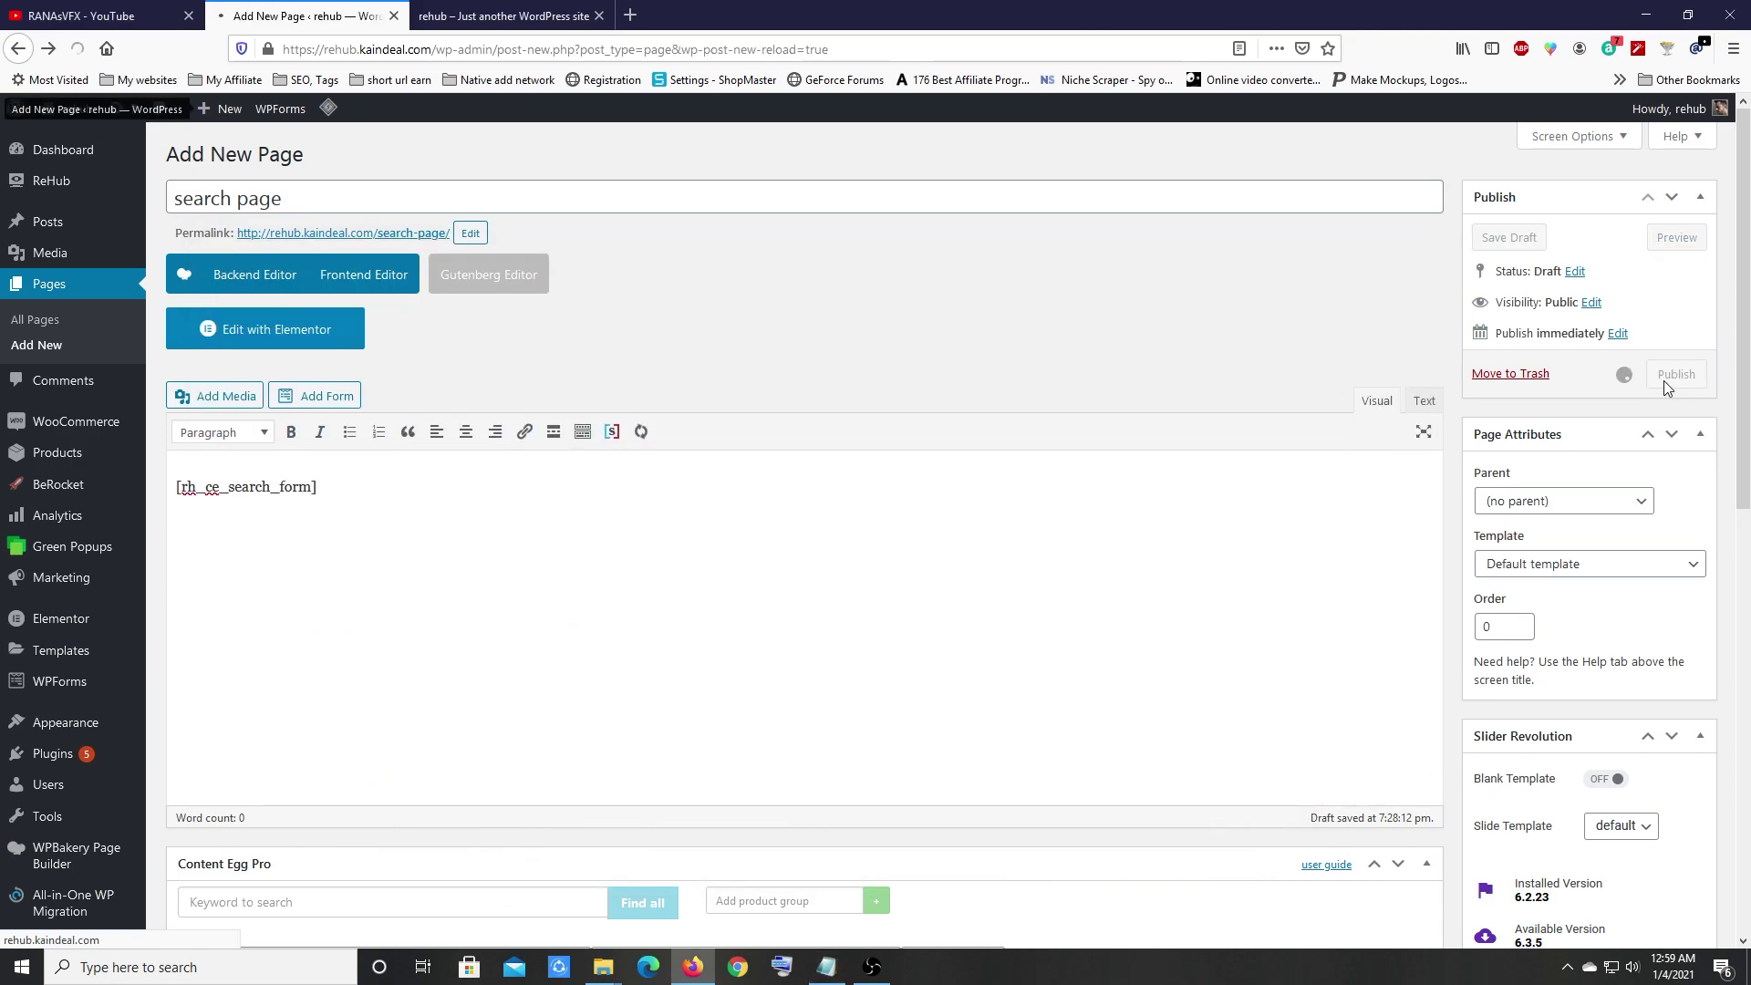
Step: View the published search page in a new tab, then return to the Edit Page tab
{"action": "right_click", "coordinate": [345, 288]}
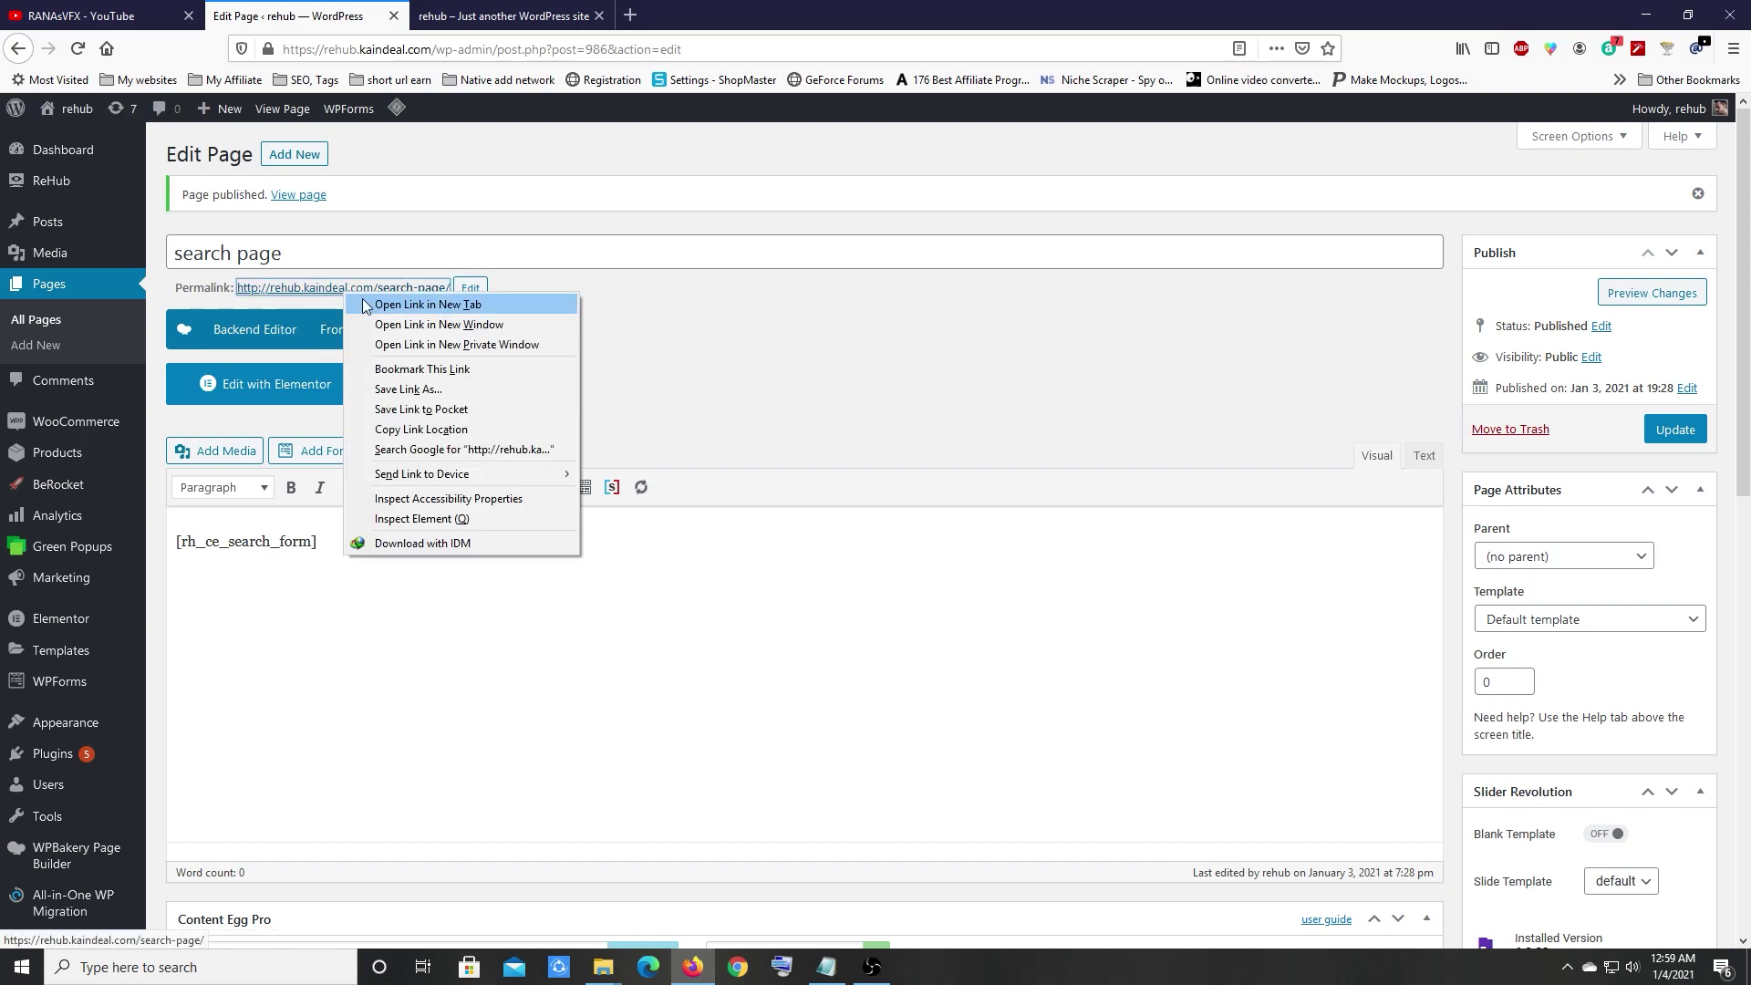
{"action": "left_click", "coordinate": [363, 304]}
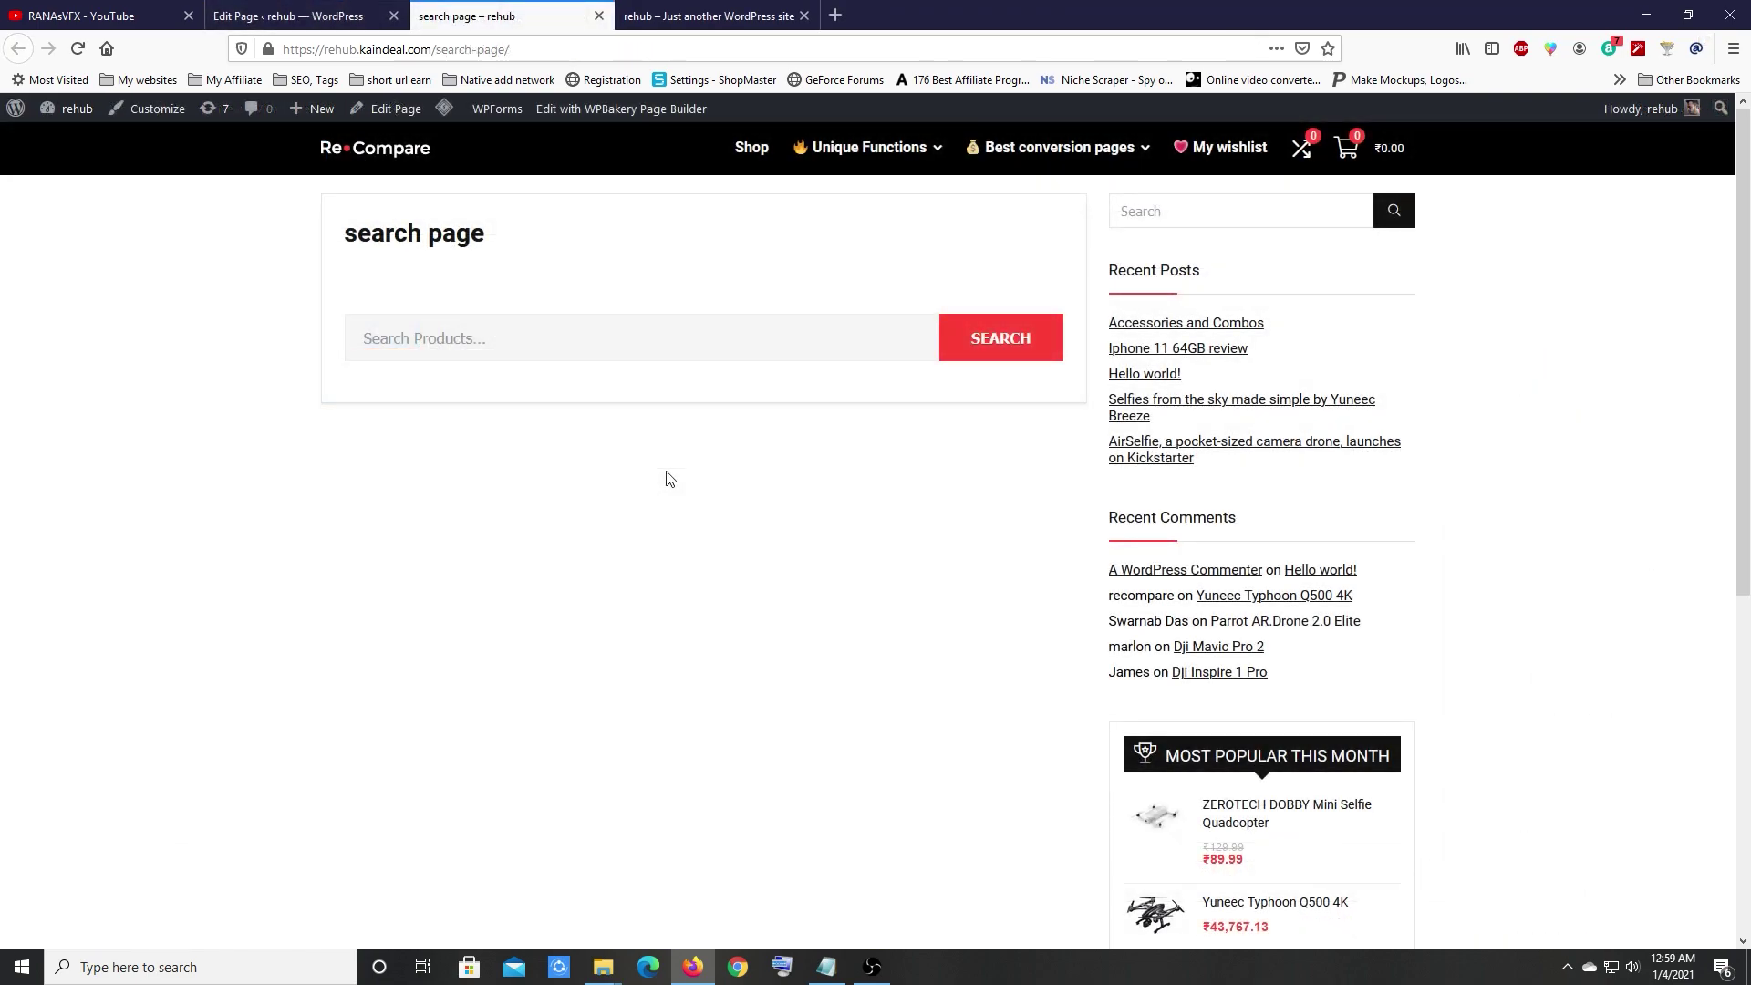
{"action": "left_click", "coordinate": [570, 361]}
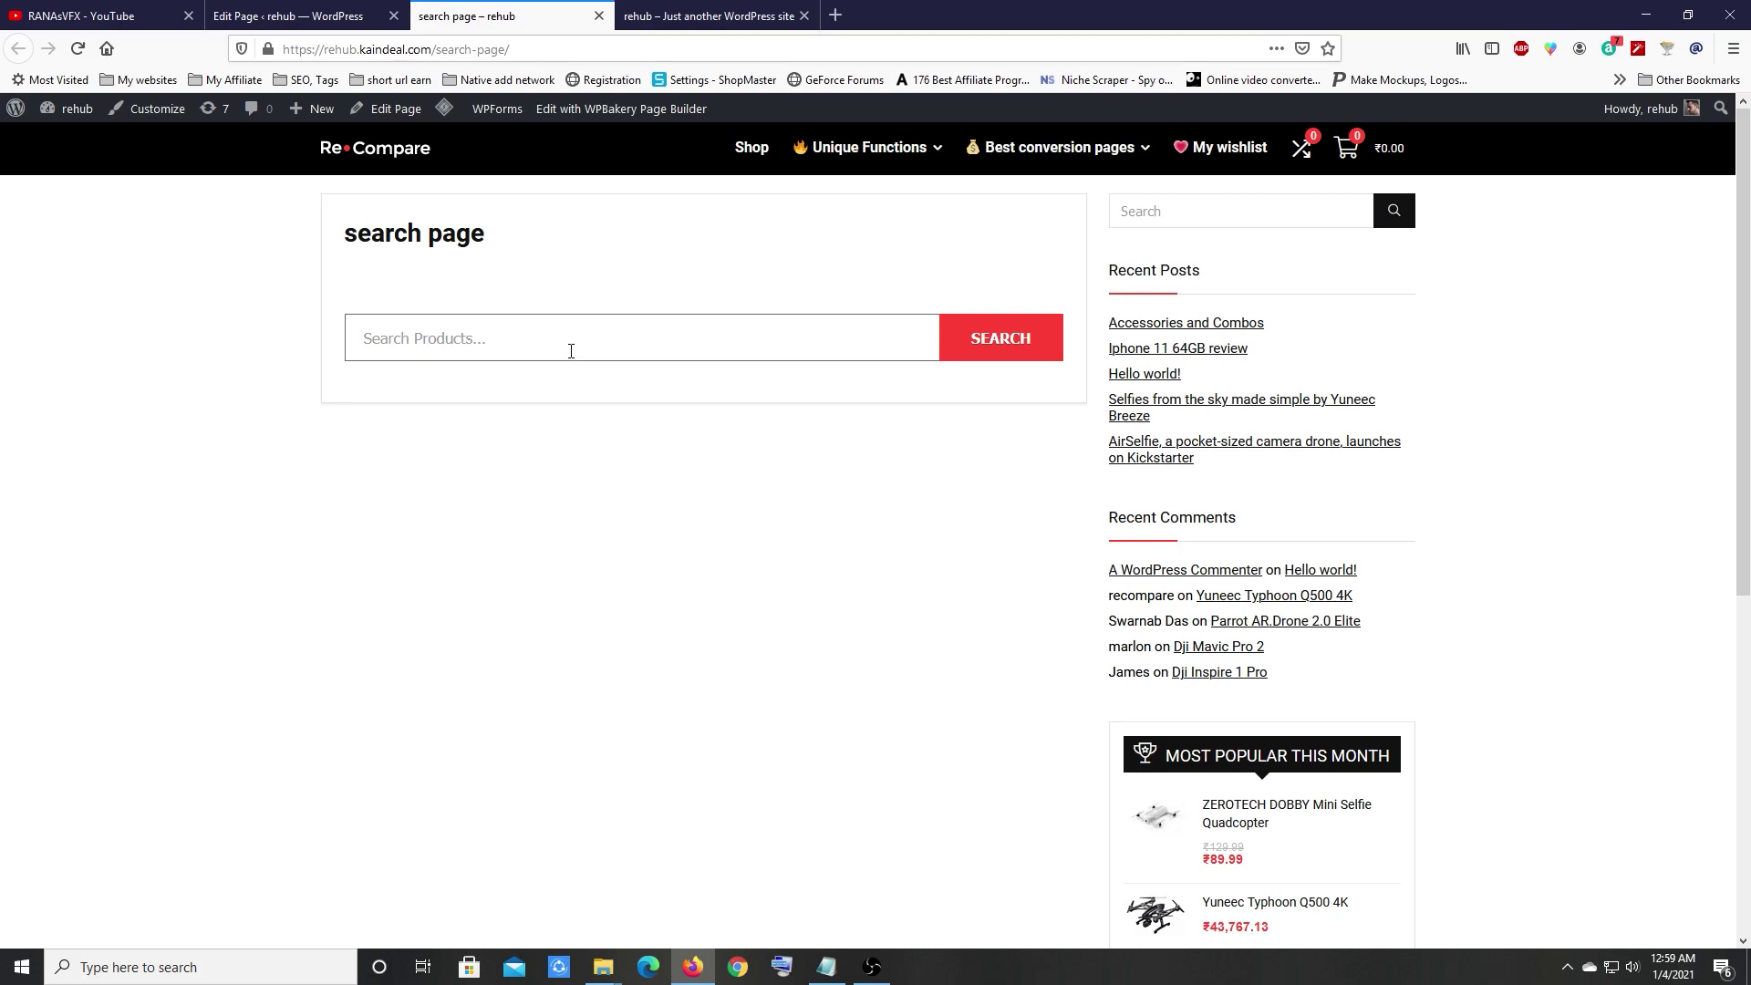
{"action": "left_click", "coordinate": [306, 11]}
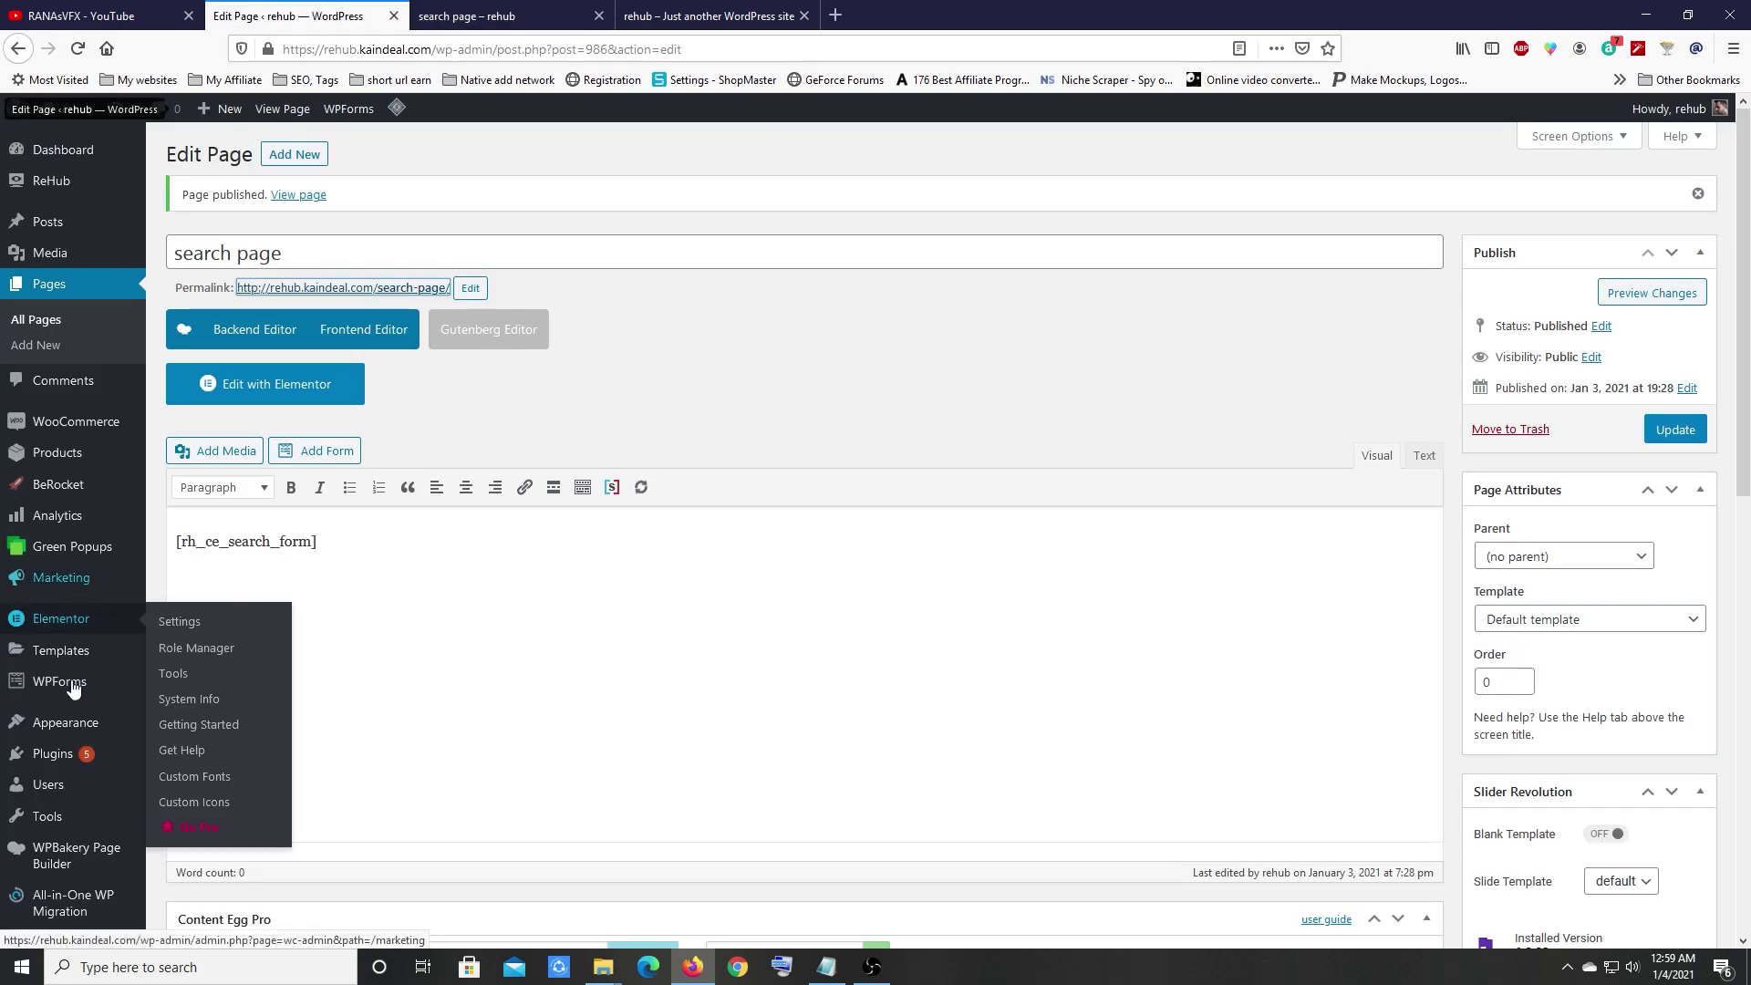
{"action": "scroll", "coordinate": [55, 730], "scroll_direction": "down", "scroll_amount": 6}
{"action": "mouse_move", "coordinate": [55, 832]}
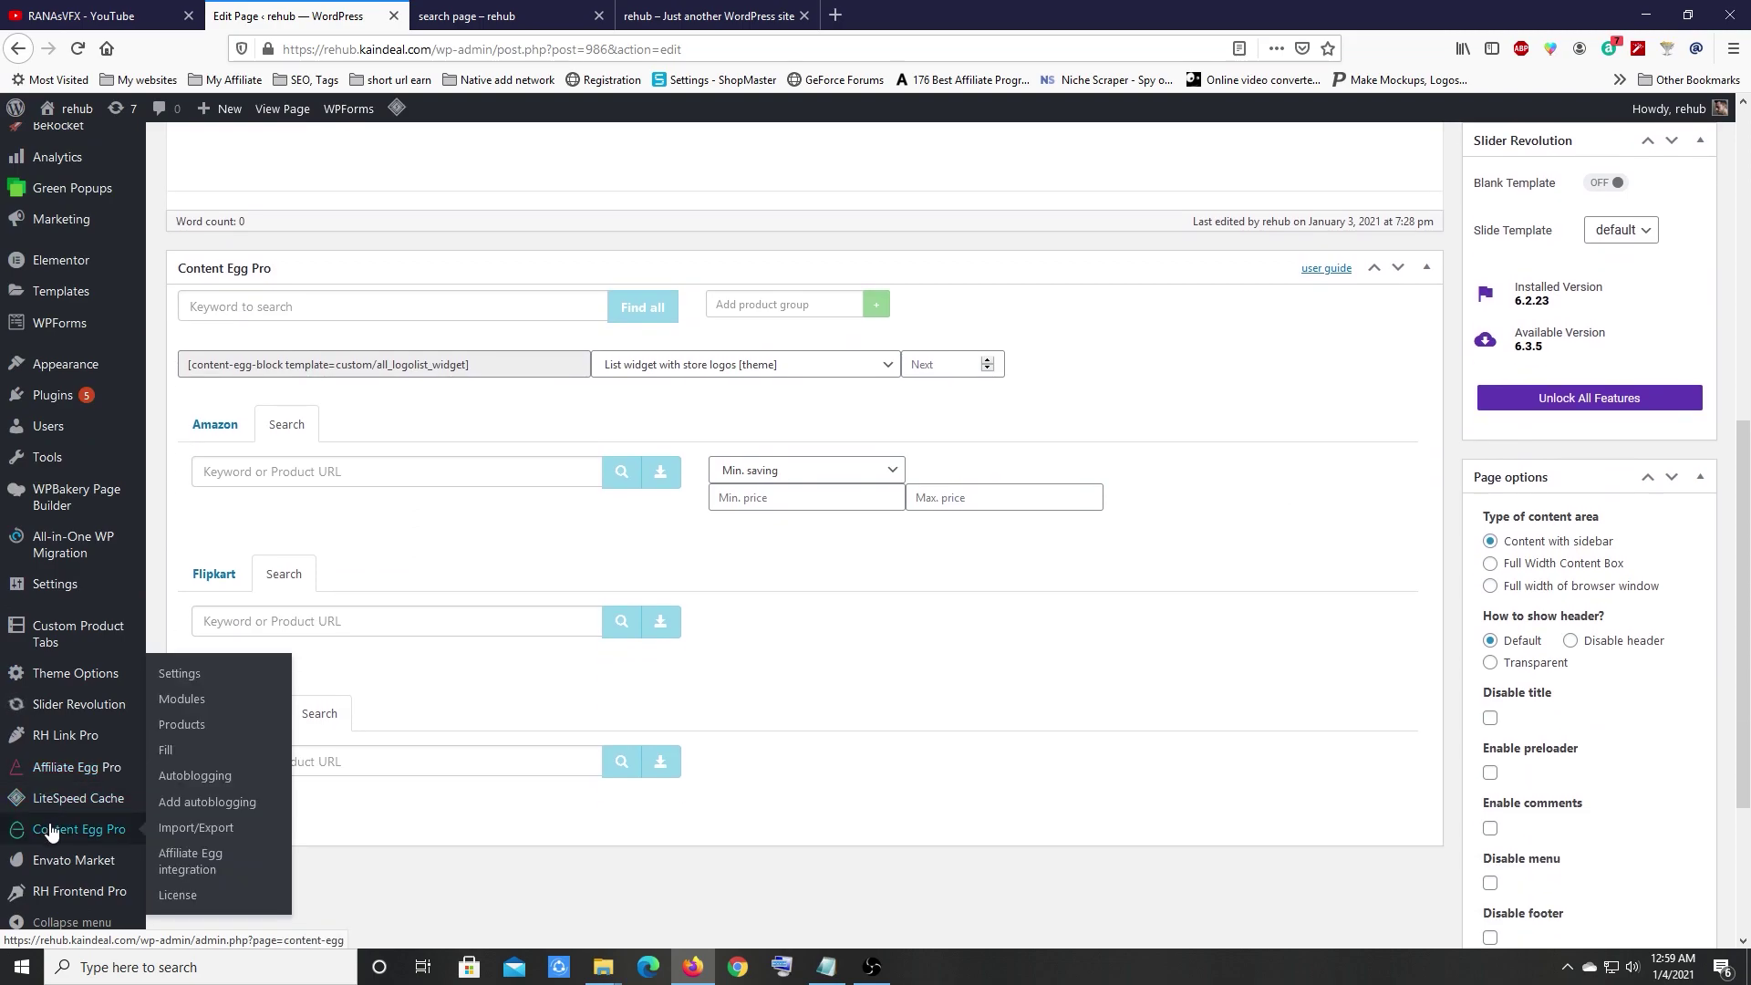
{"action": "left_click", "coordinate": [194, 681]}
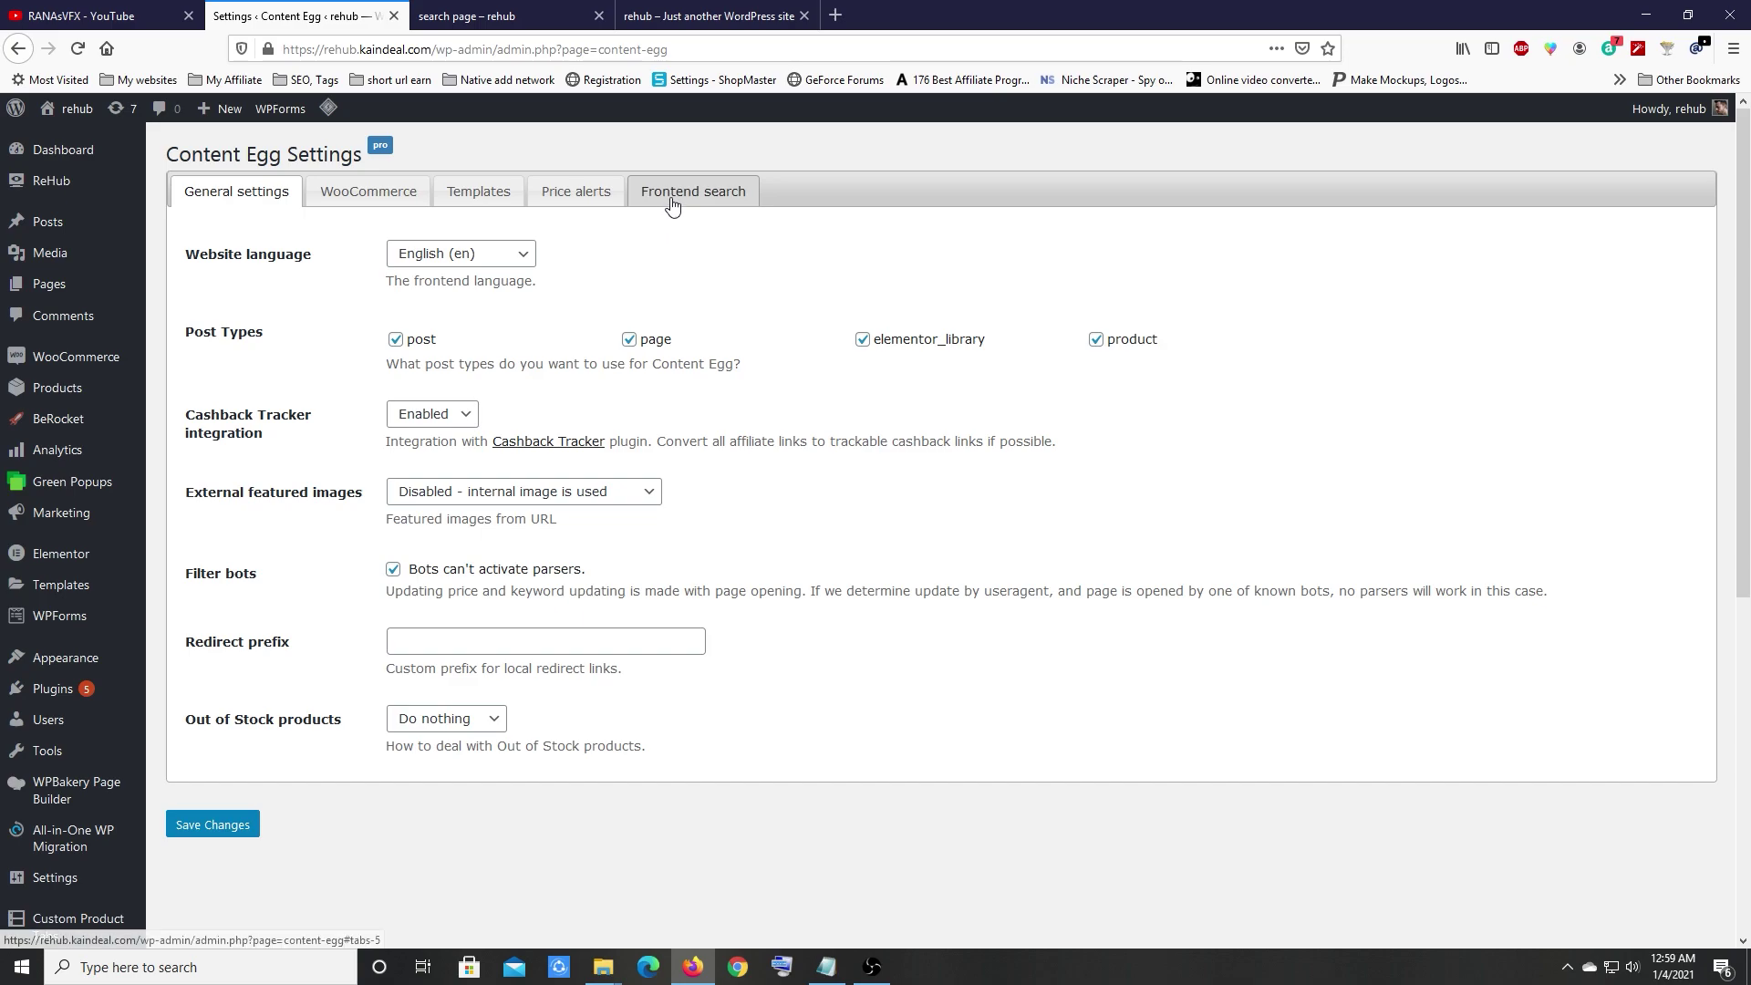
{"action": "left_click", "coordinate": [726, 191]}
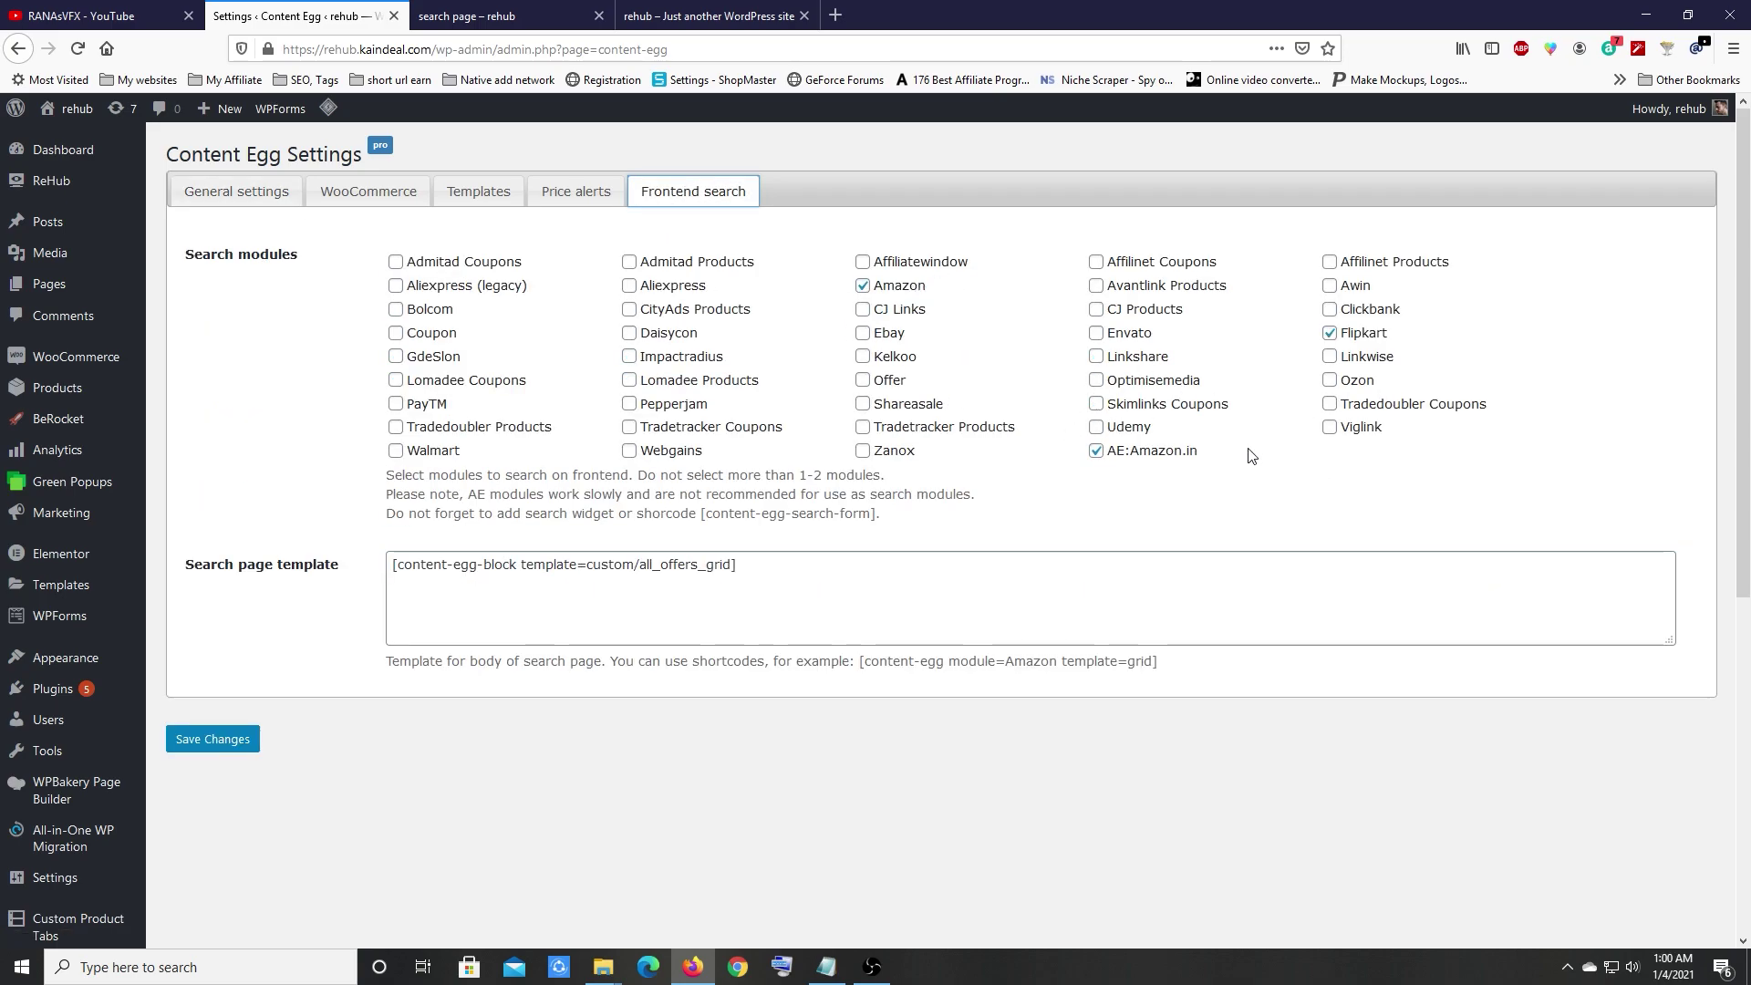
{"action": "left_click", "coordinate": [242, 196]}
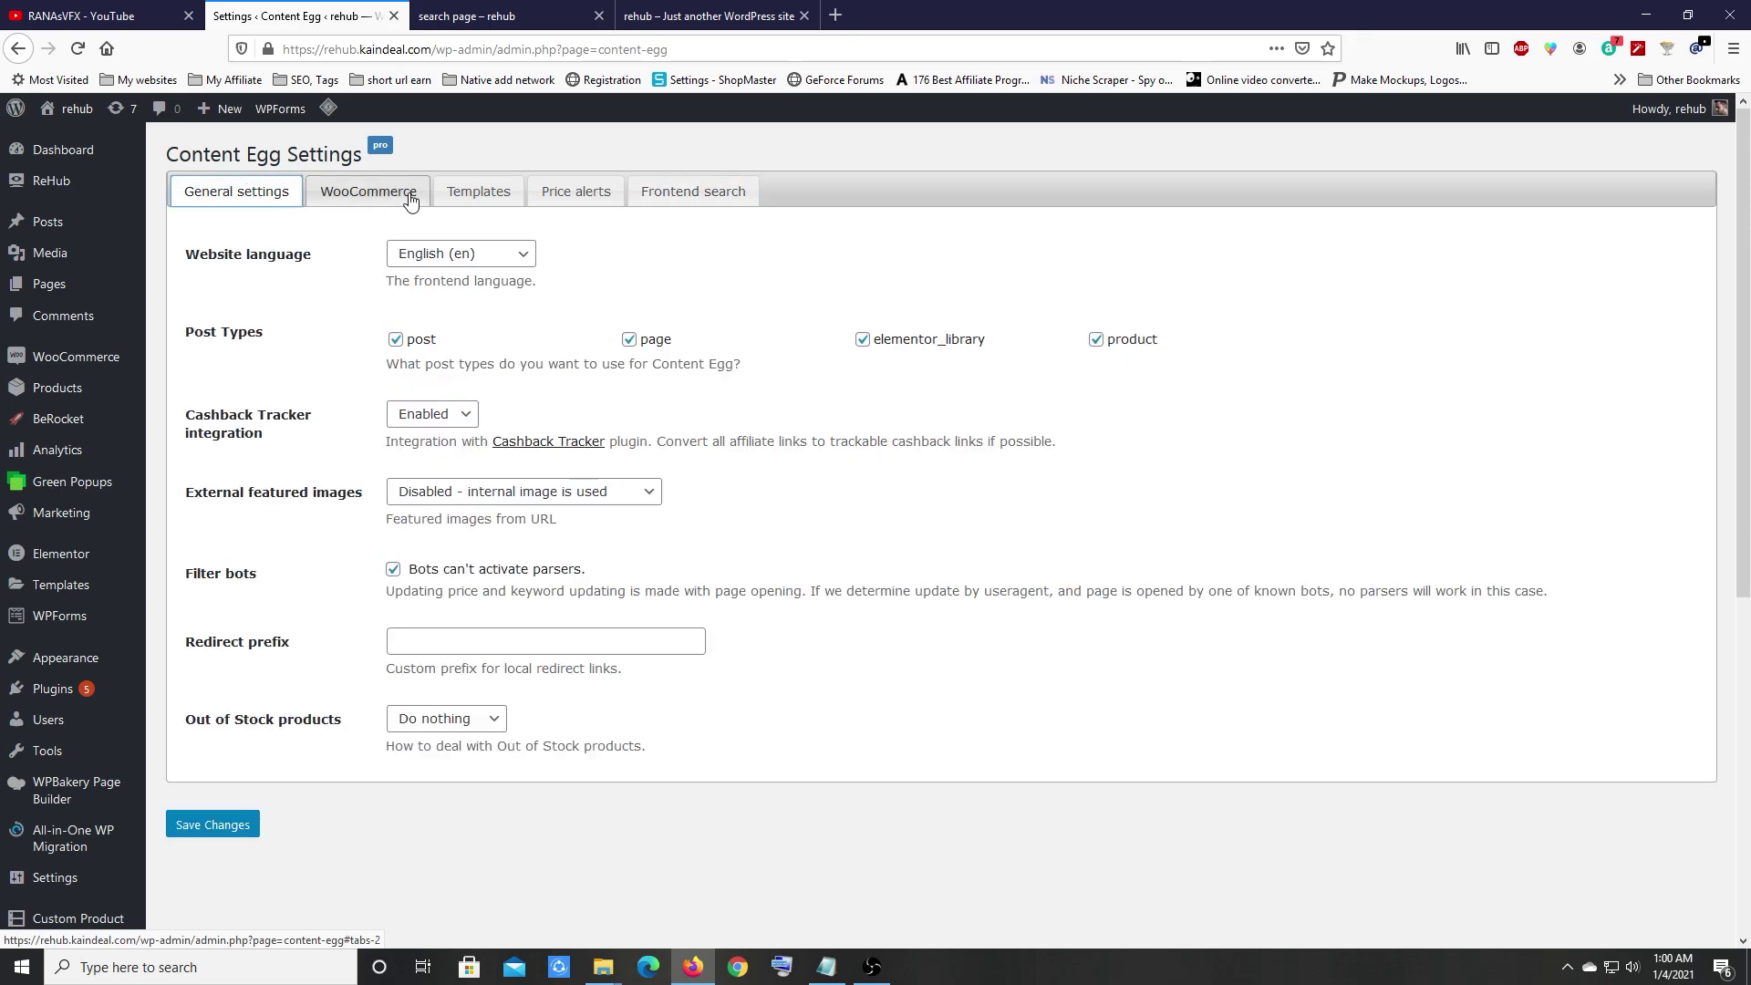
{"action": "left_click", "coordinate": [716, 192]}
{"action": "left_click", "coordinate": [91, 16]}
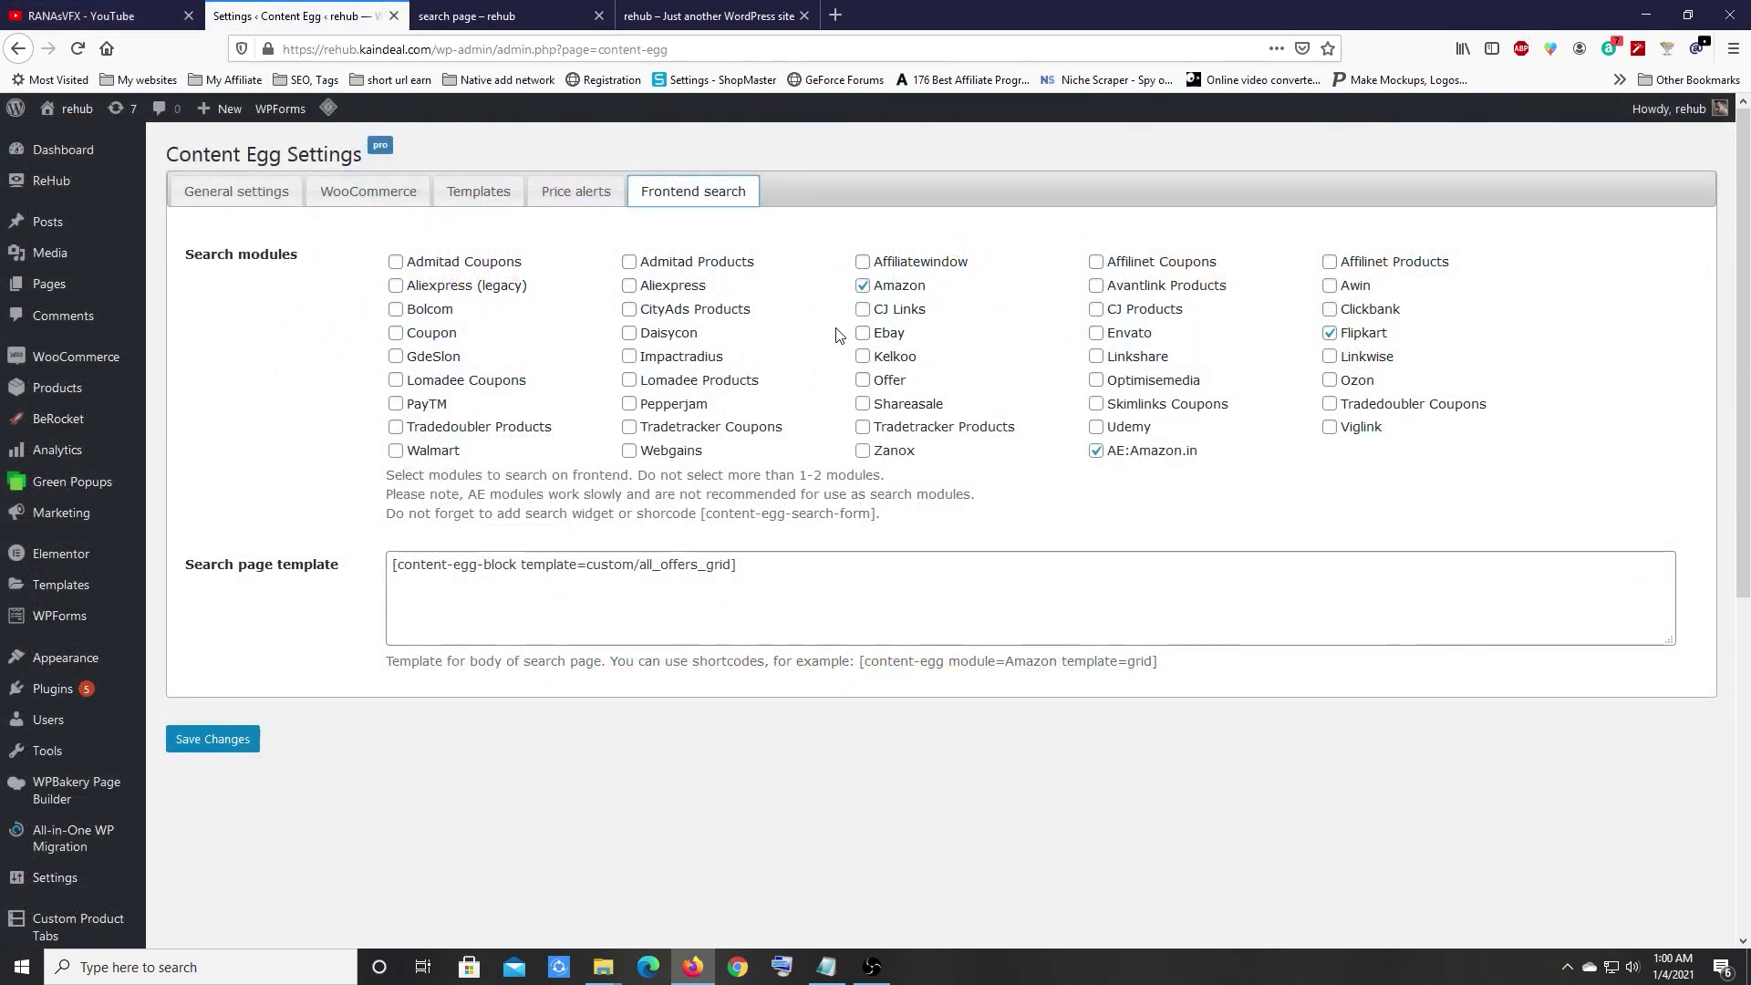
{"action": "left_click", "coordinate": [283, 193]}
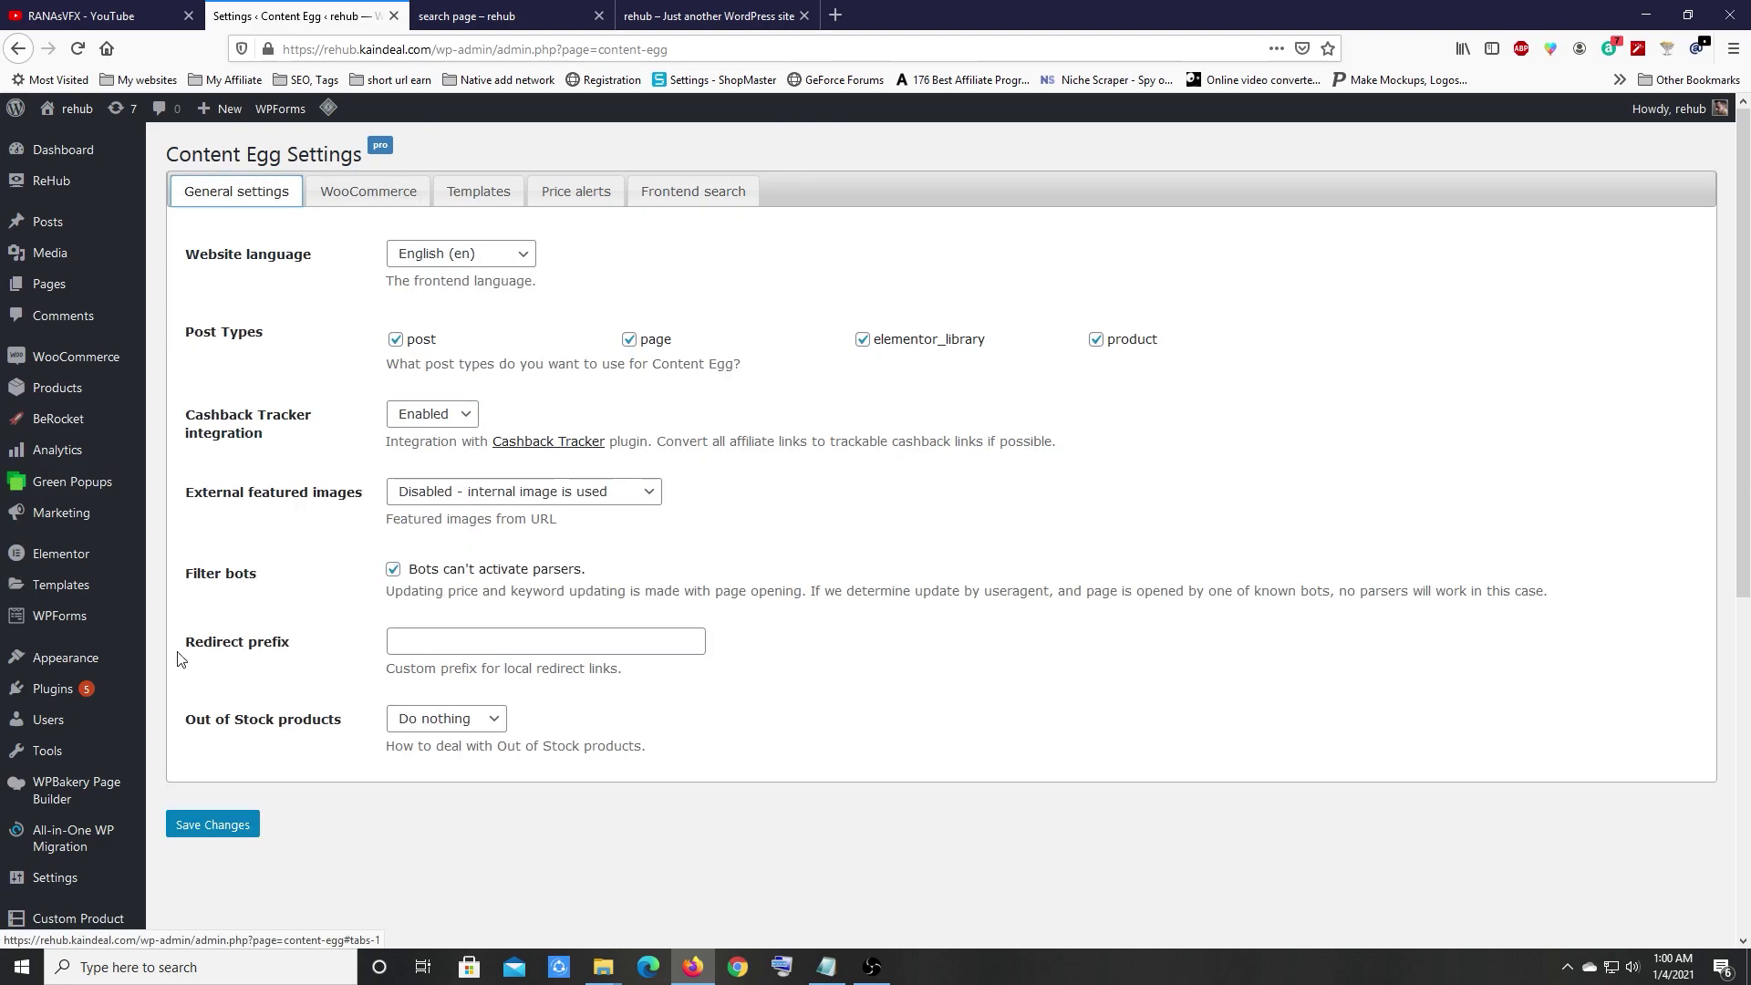
{"action": "scroll", "coordinate": [267, 655], "scroll_direction": "down", "scroll_amount": 5}
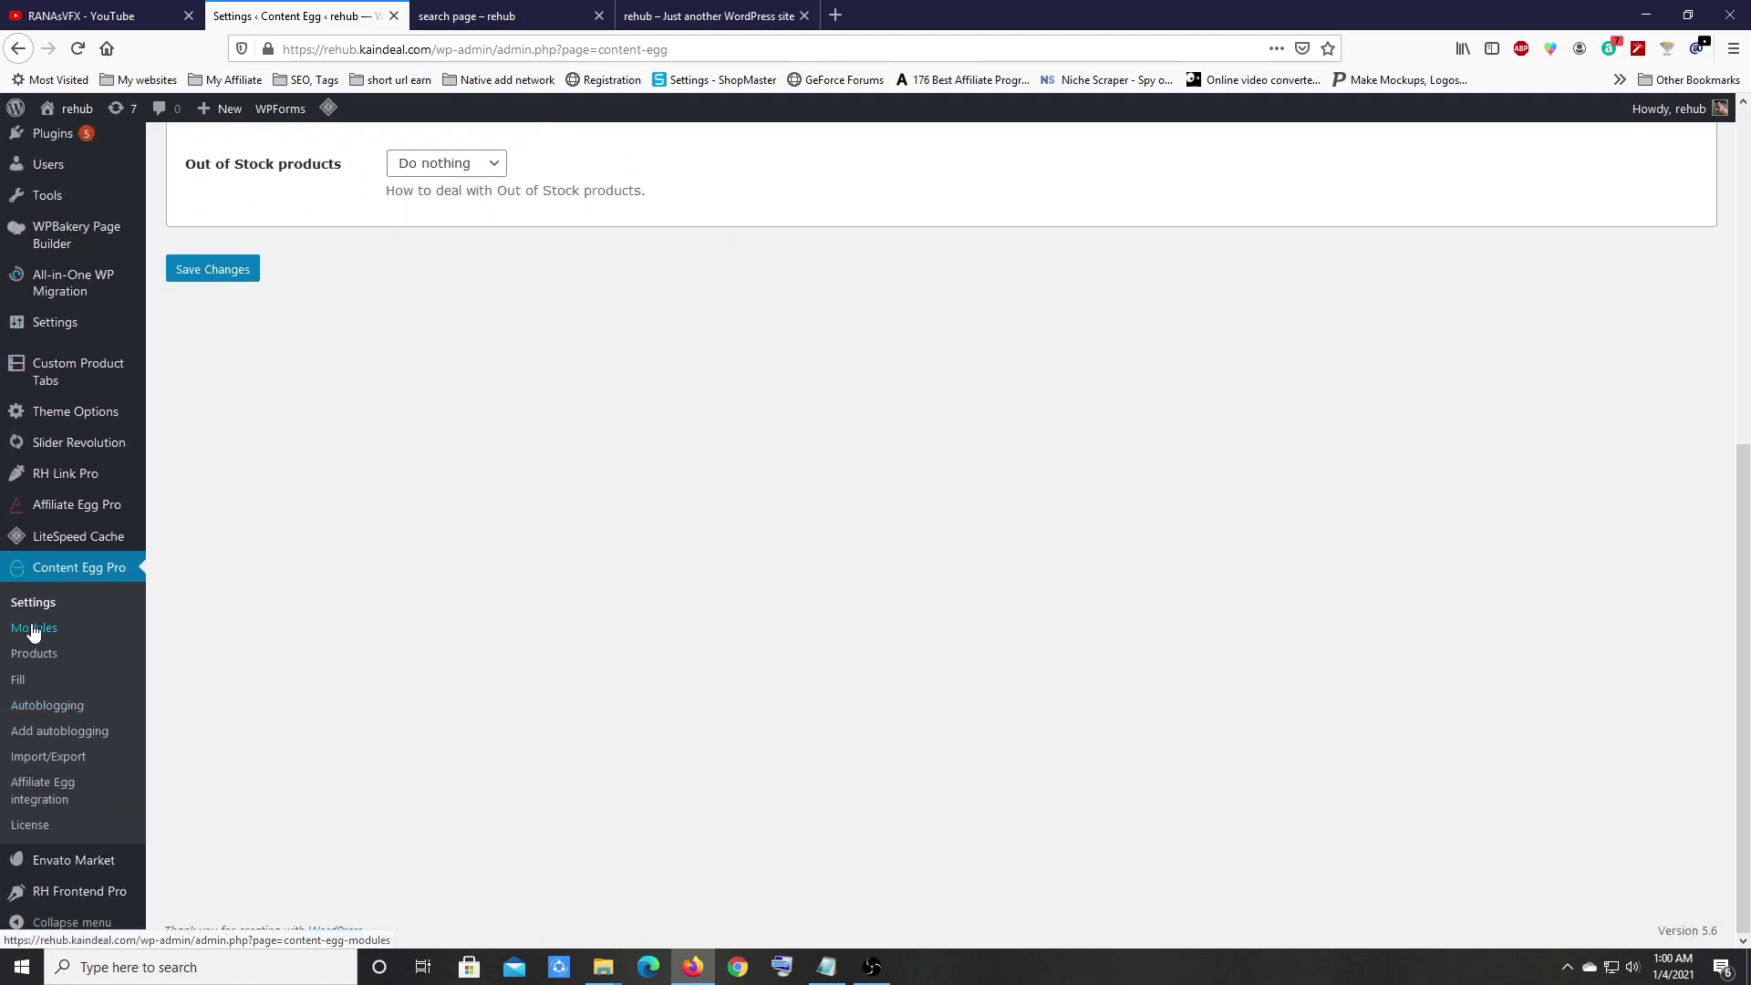
Step: Review the active Content Egg Pro modules, then open the Settings Frontend search tab
{"action": "left_click", "coordinate": [77, 630]}
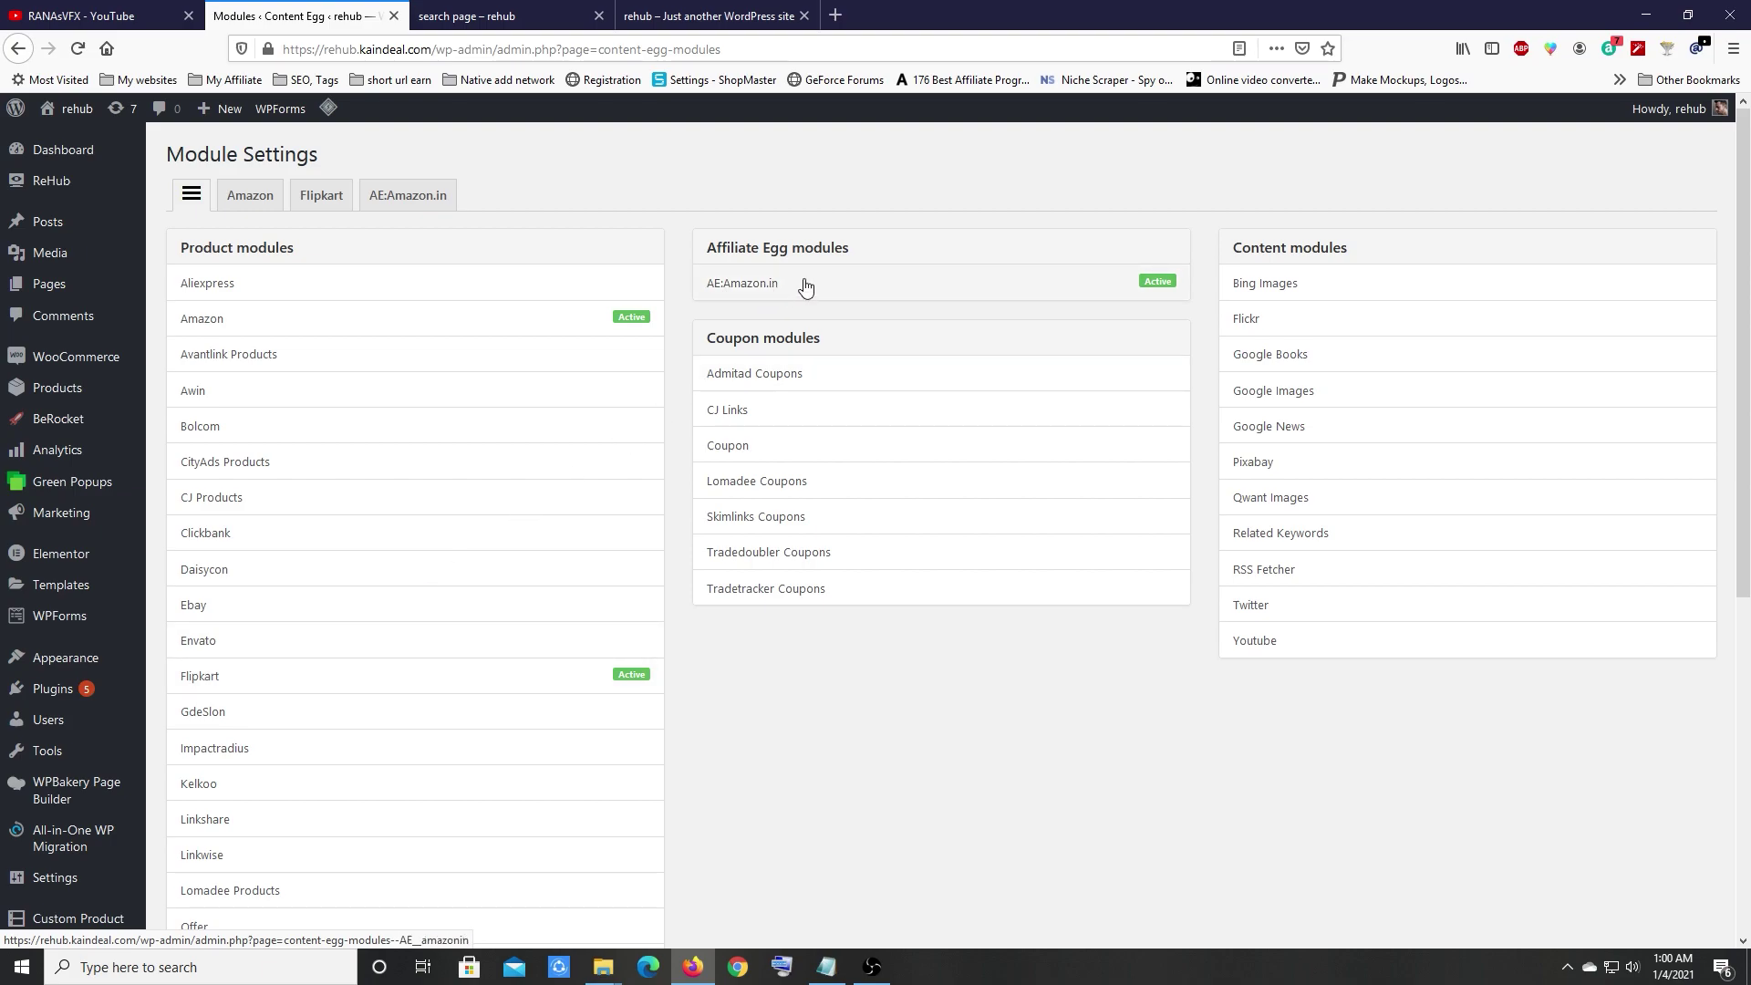
{"action": "scroll", "coordinate": [383, 536], "scroll_direction": "down", "scroll_amount": 5}
{"action": "scroll", "coordinate": [489, 535], "scroll_direction": "up", "scroll_amount": 5}
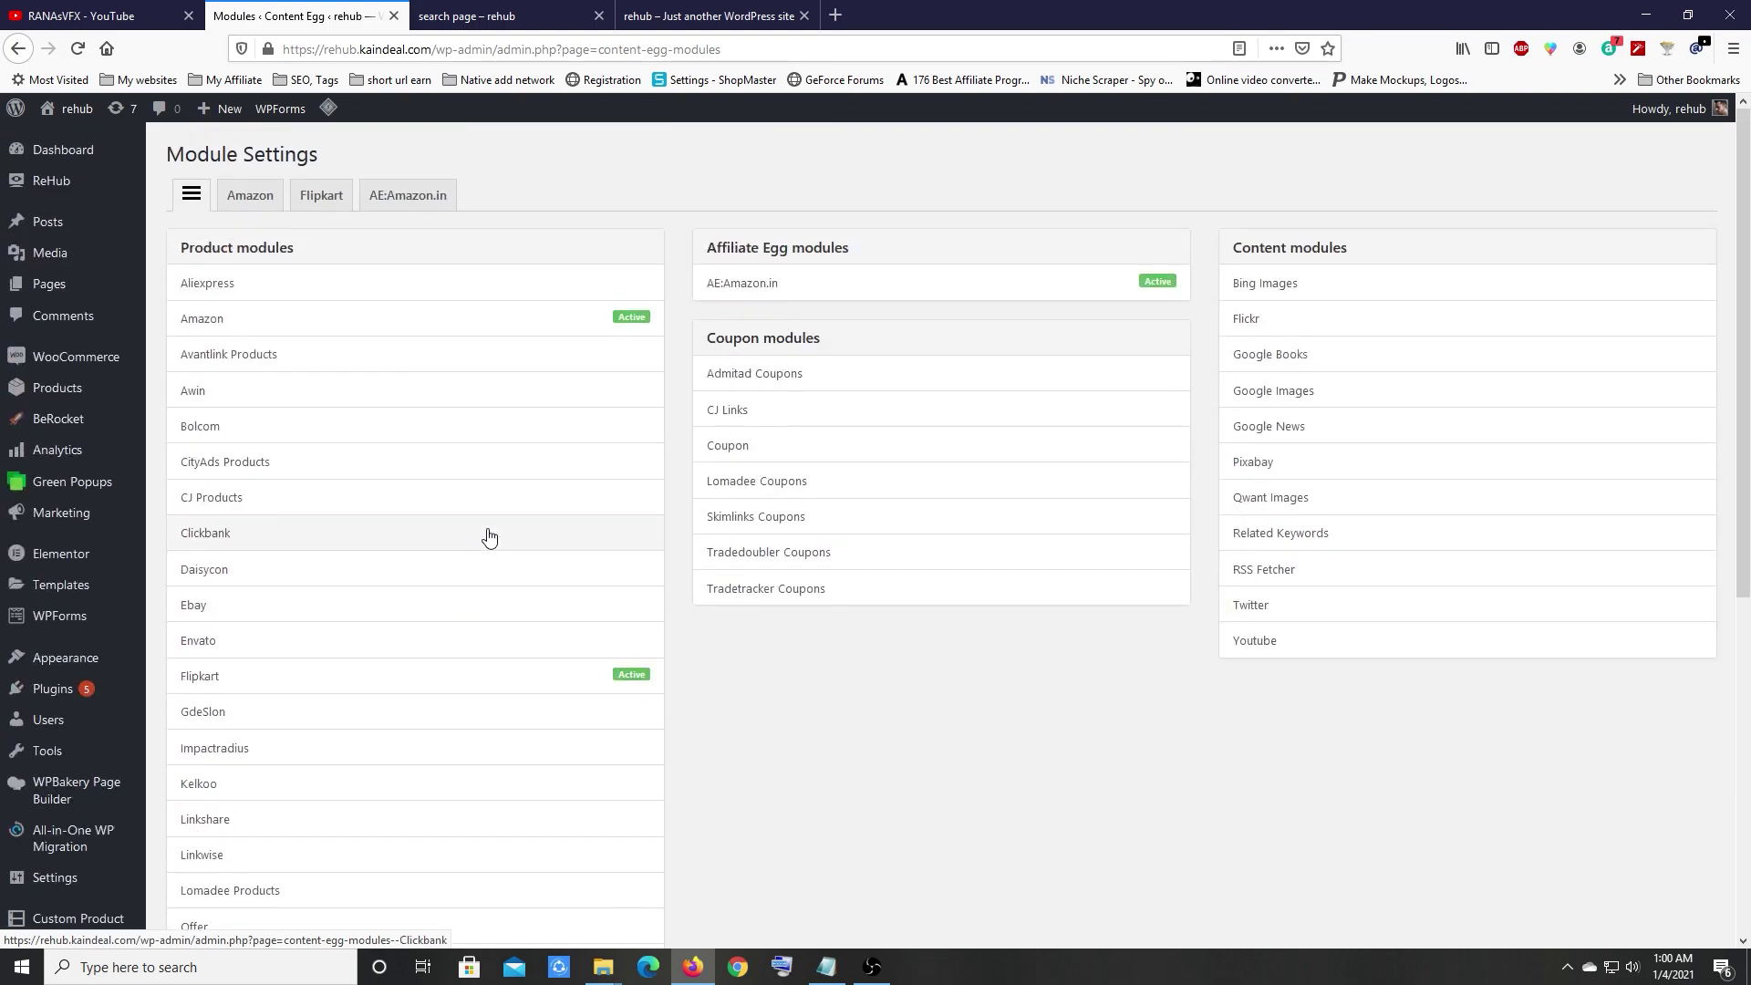
{"action": "scroll", "coordinate": [247, 668], "scroll_direction": "down", "scroll_amount": 1}
{"action": "scroll", "coordinate": [247, 669], "scroll_direction": "down", "scroll_amount": 5}
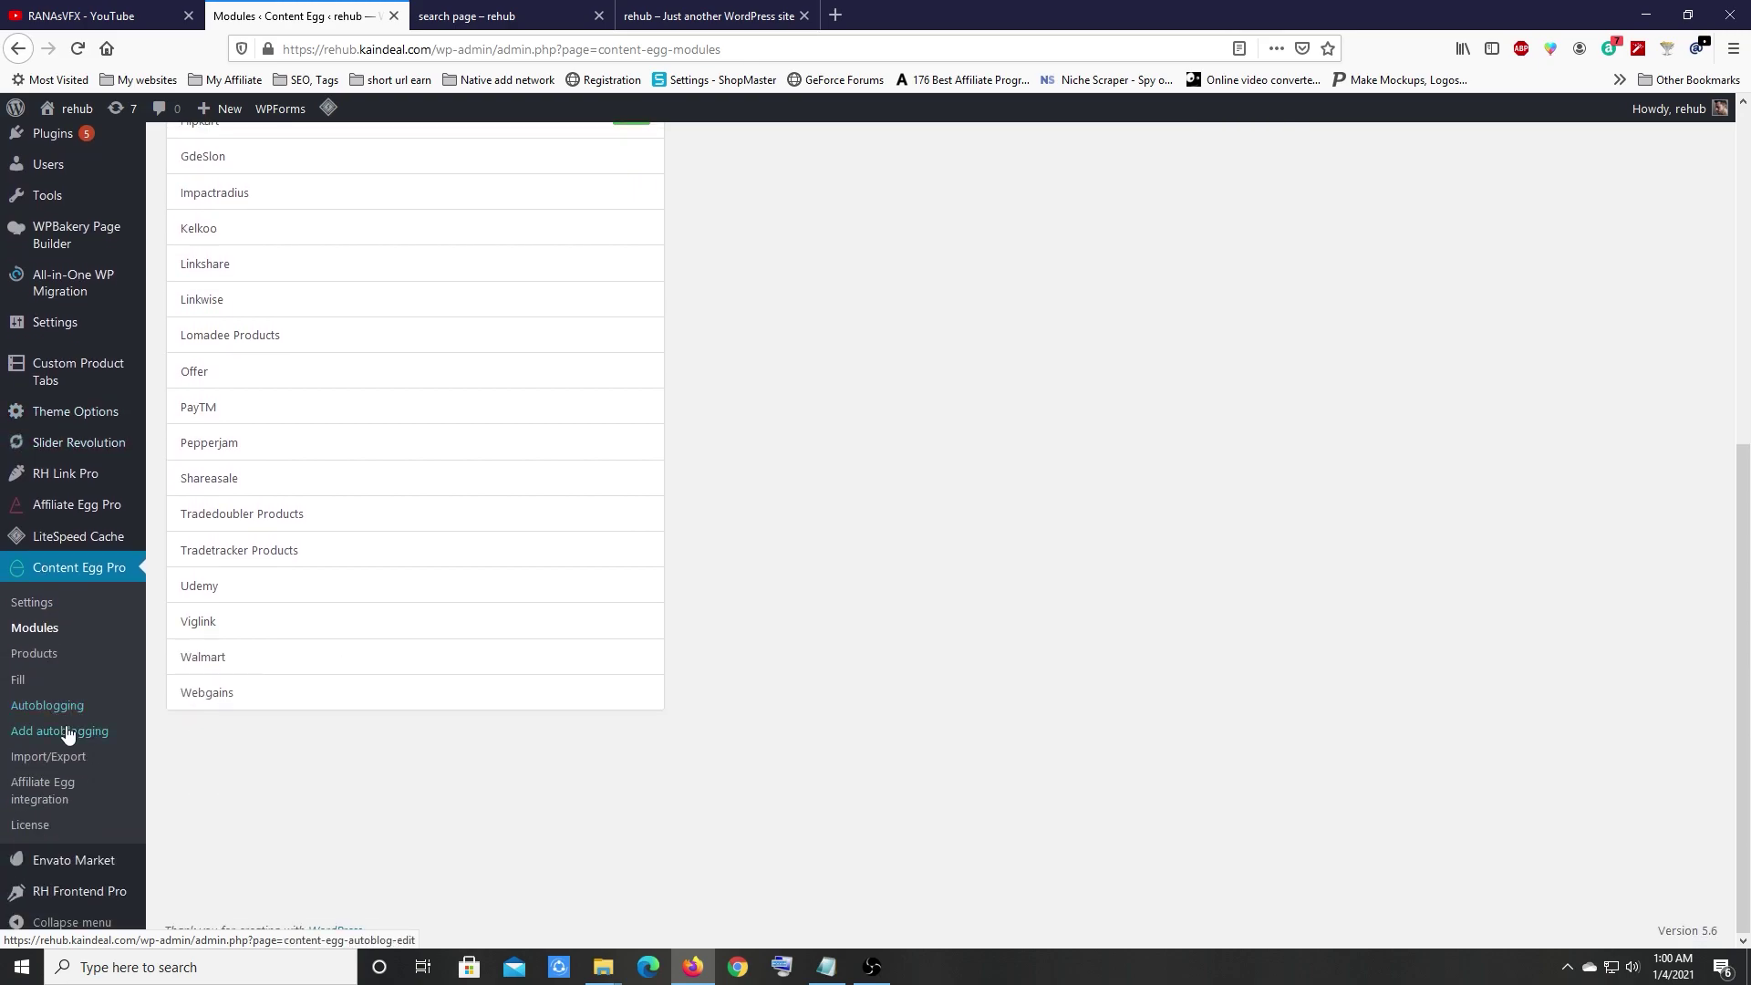
{"action": "left_click", "coordinate": [32, 603]}
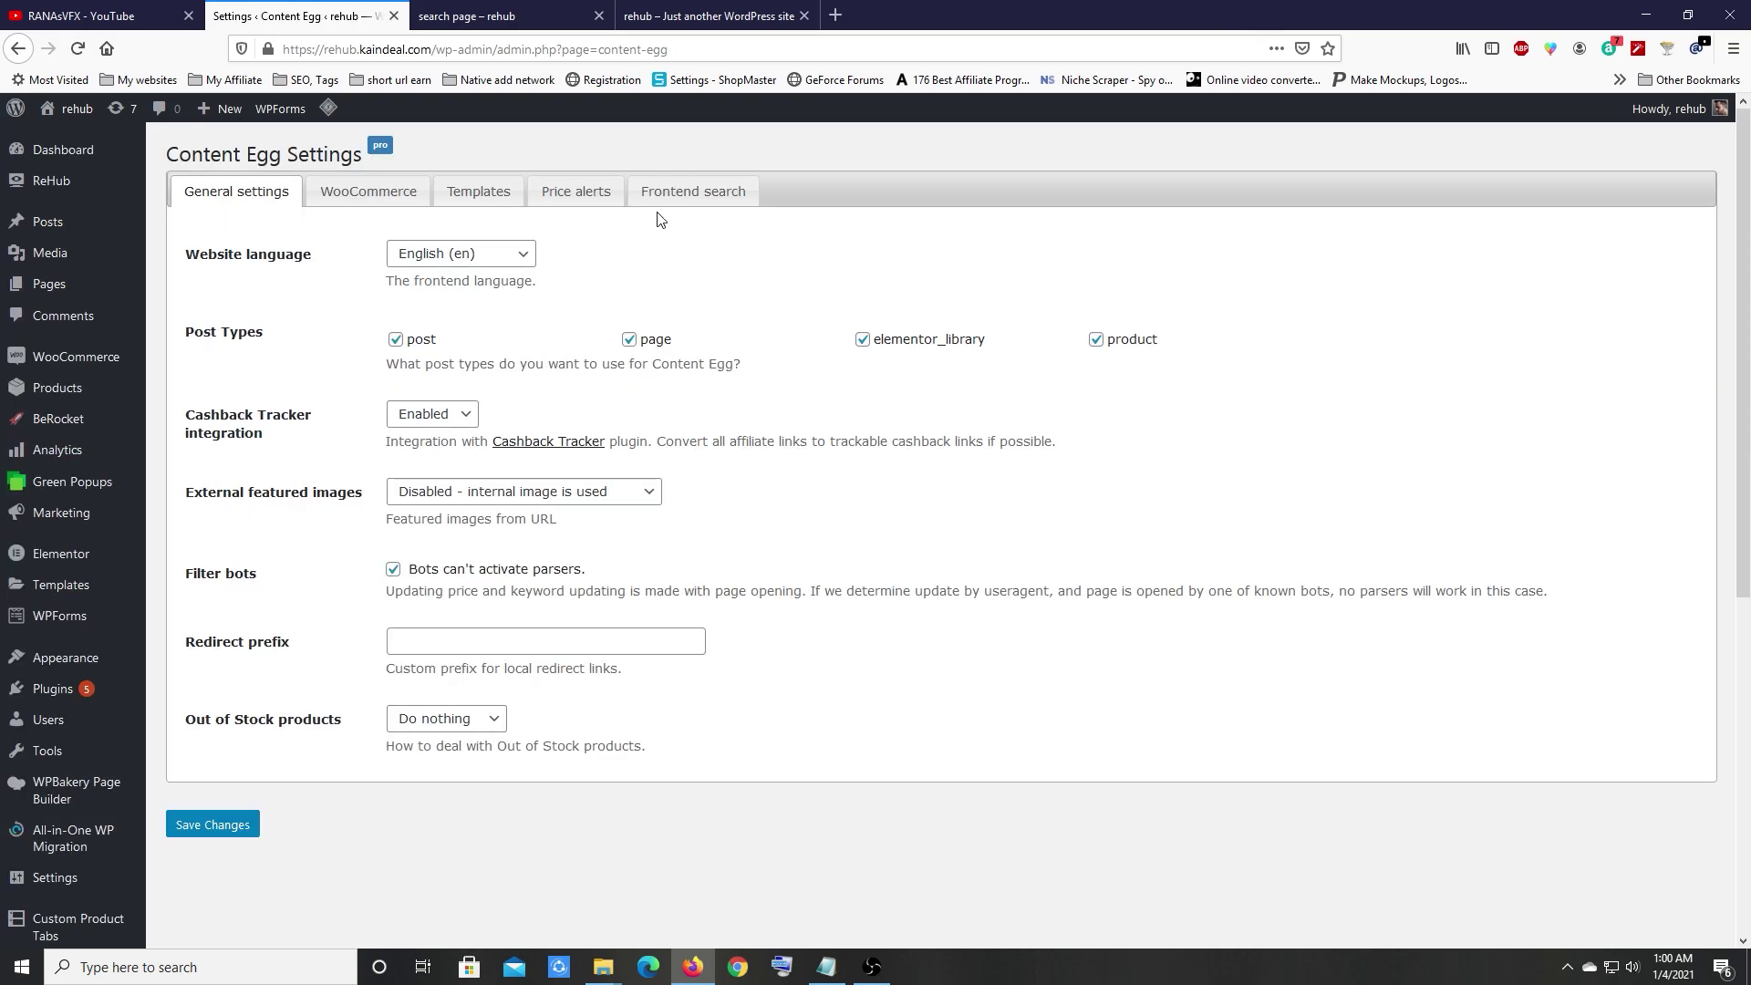
{"action": "left_click", "coordinate": [687, 193]}
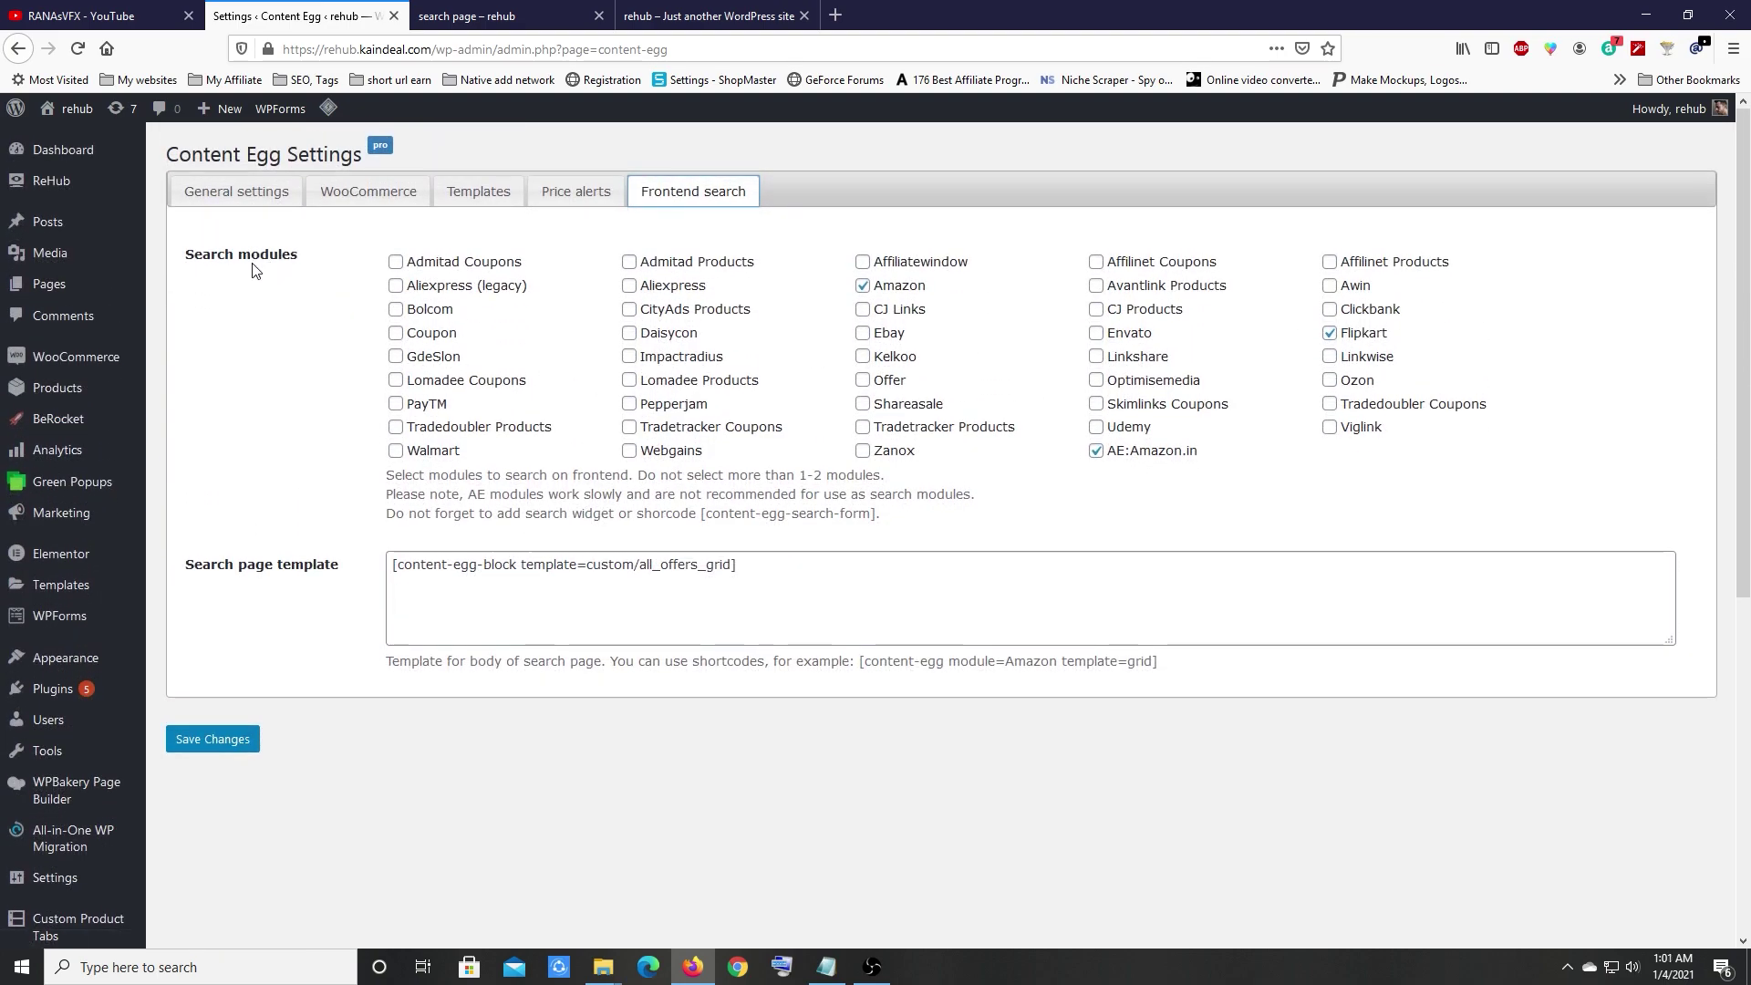
Step: Replace the Search page template with [content-egg-block template=offers_list] and save changes
{"action": "scroll", "coordinate": [456, 639], "scroll_direction": "down", "scroll_amount": 4}
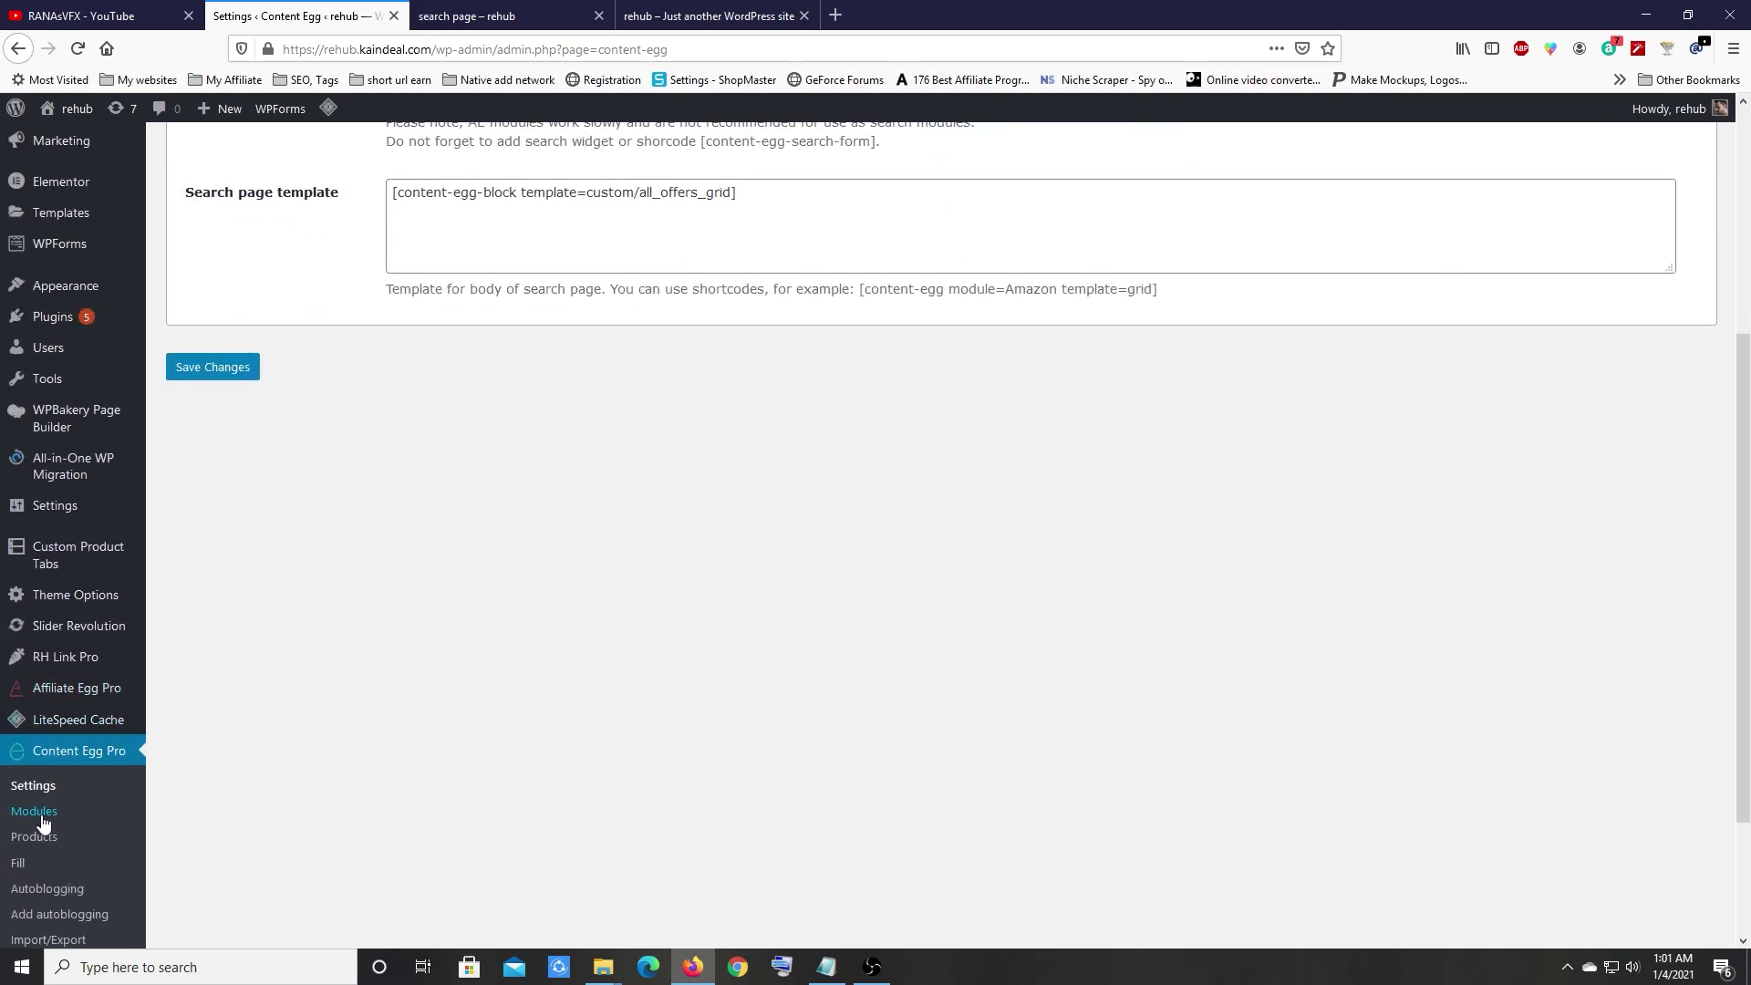
{"action": "scroll", "coordinate": [1047, 594], "scroll_direction": "up", "scroll_amount": 4}
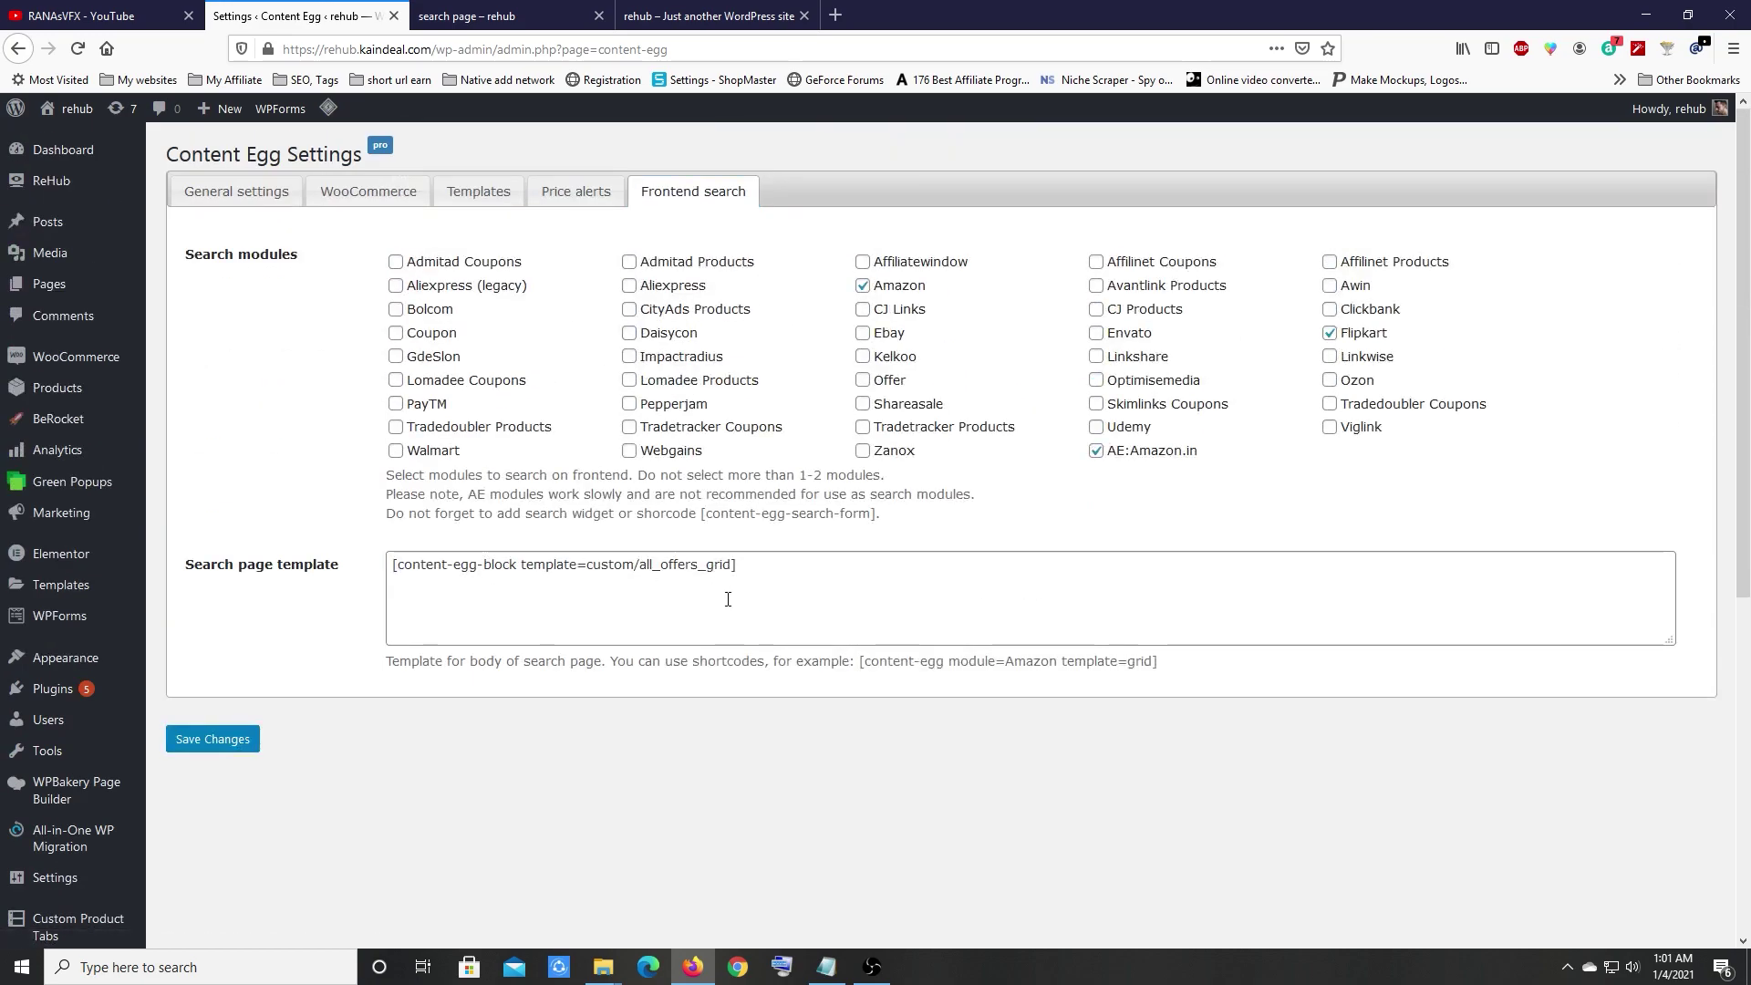
{"action": "left_click", "coordinate": [831, 969]}
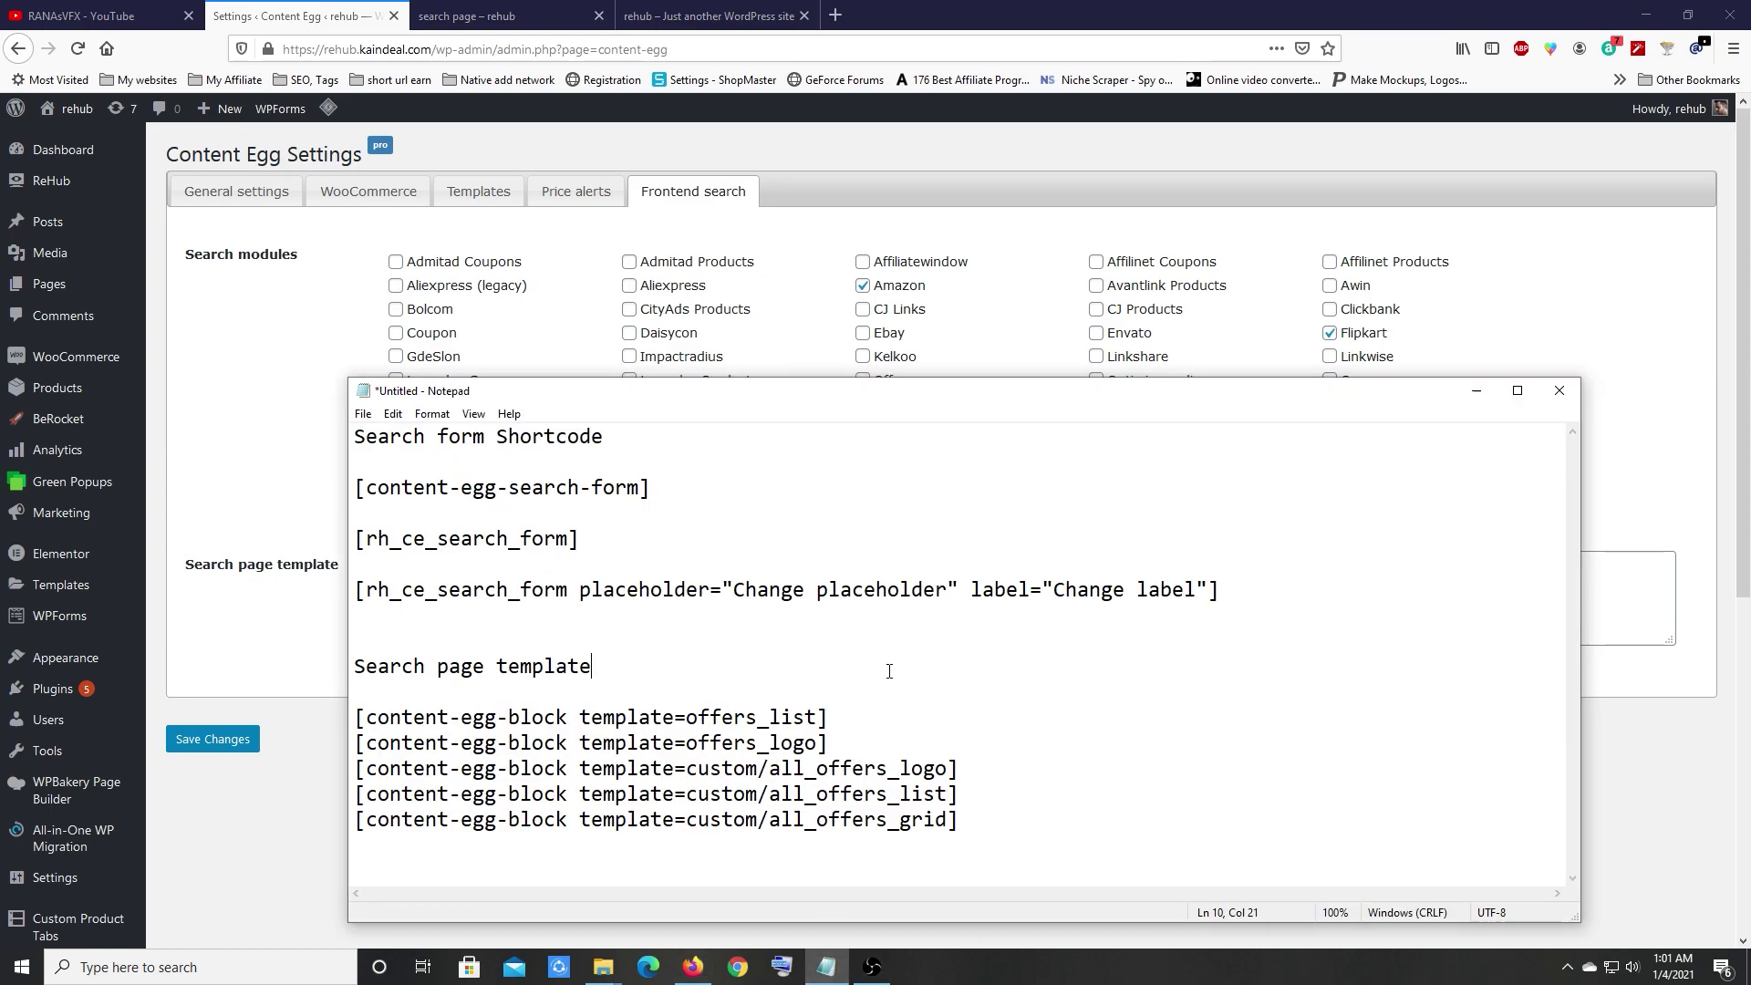
{"action": "left_click_drag", "start_coordinate": [910, 577], "coordinate": [429, 586]}
{"action": "key", "text": "ctrl+c"}
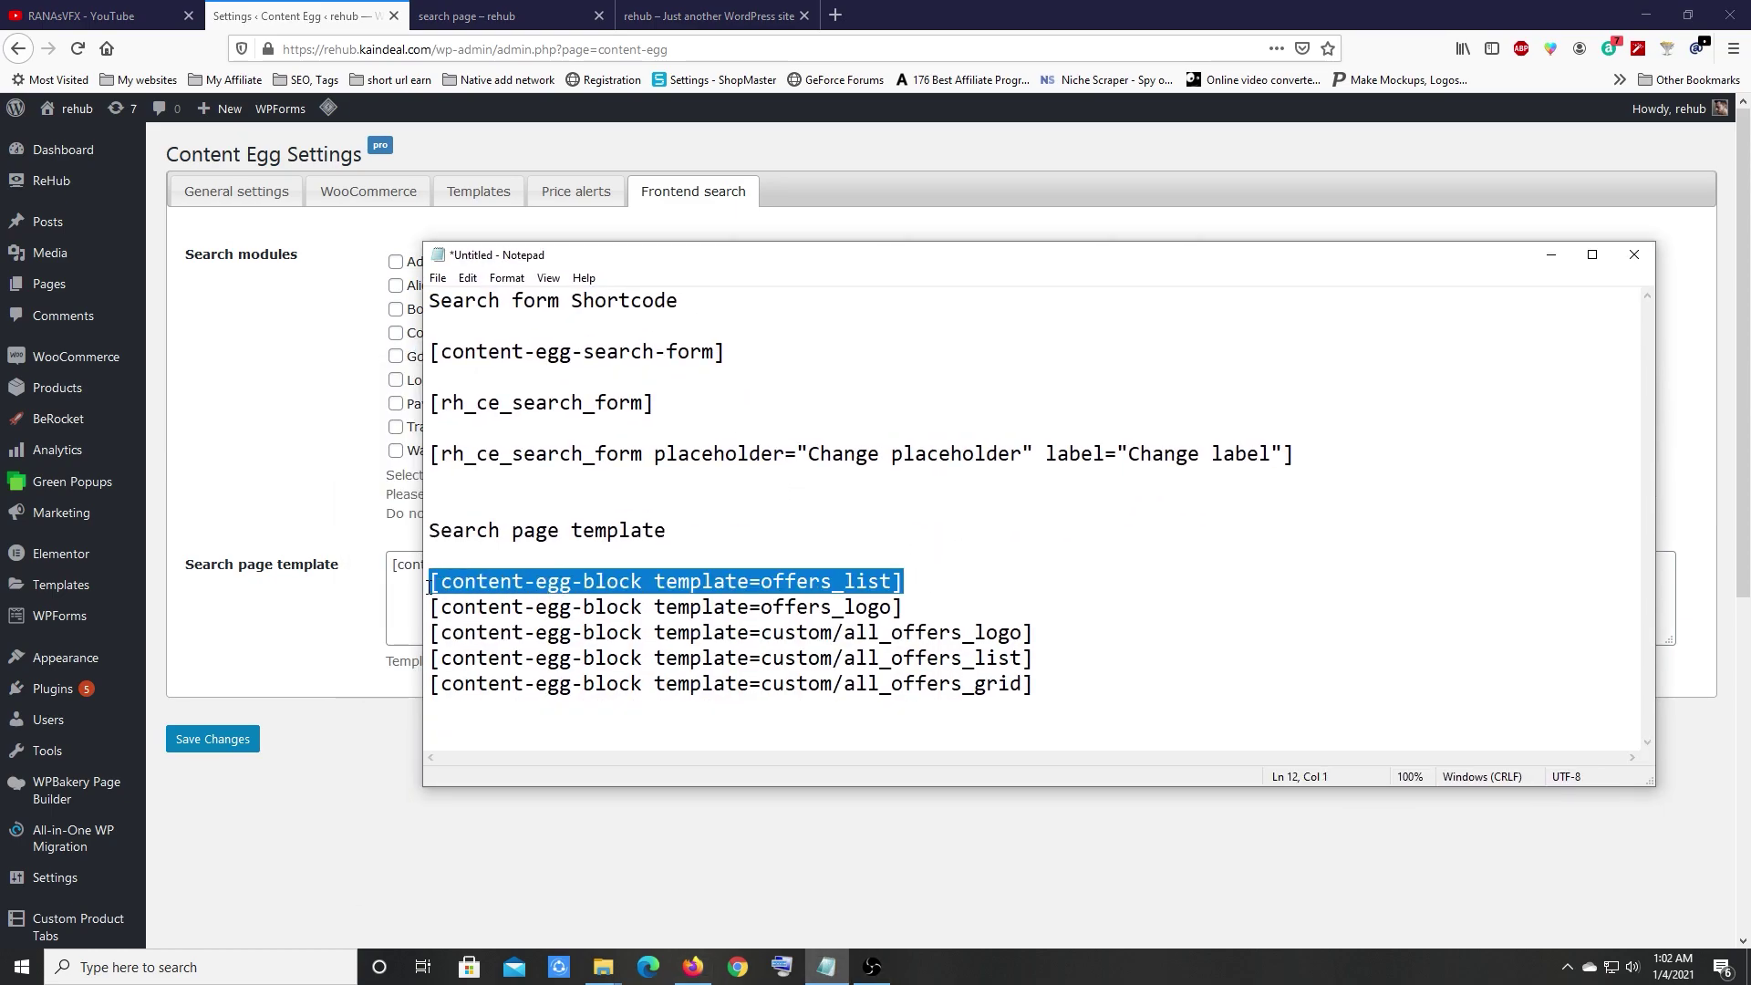
{"action": "left_click", "coordinate": [413, 614]}
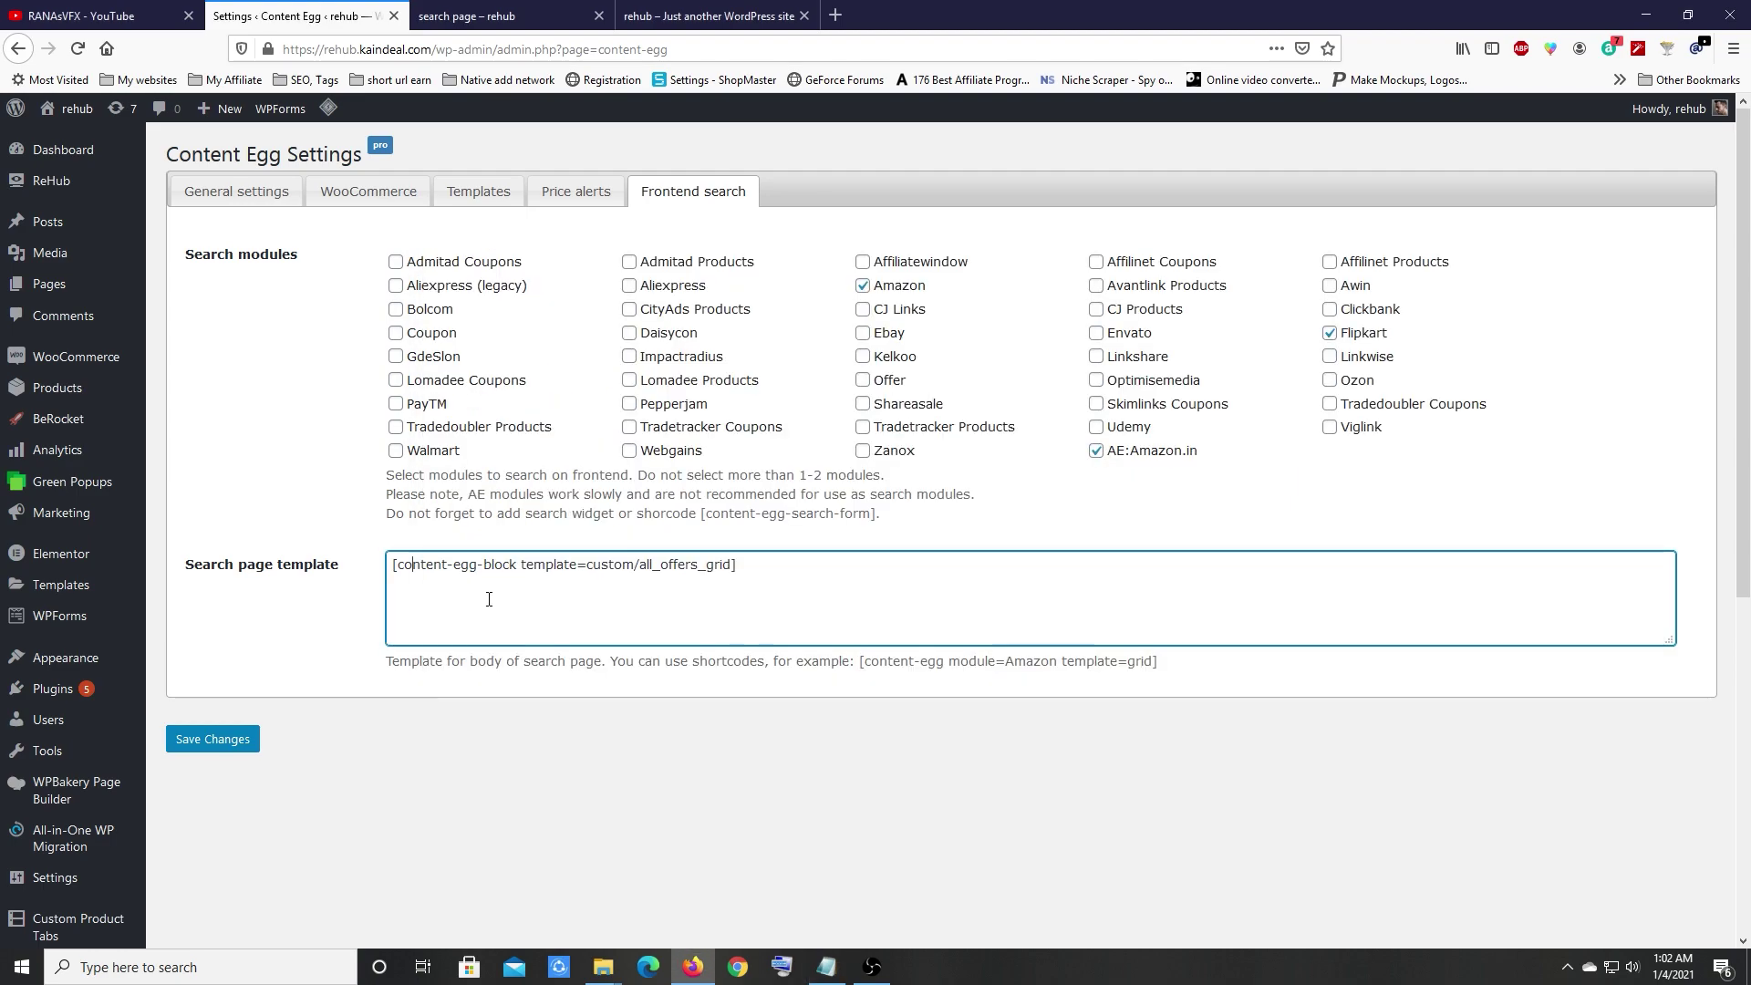
{"action": "key", "text": "ctrl+a"}
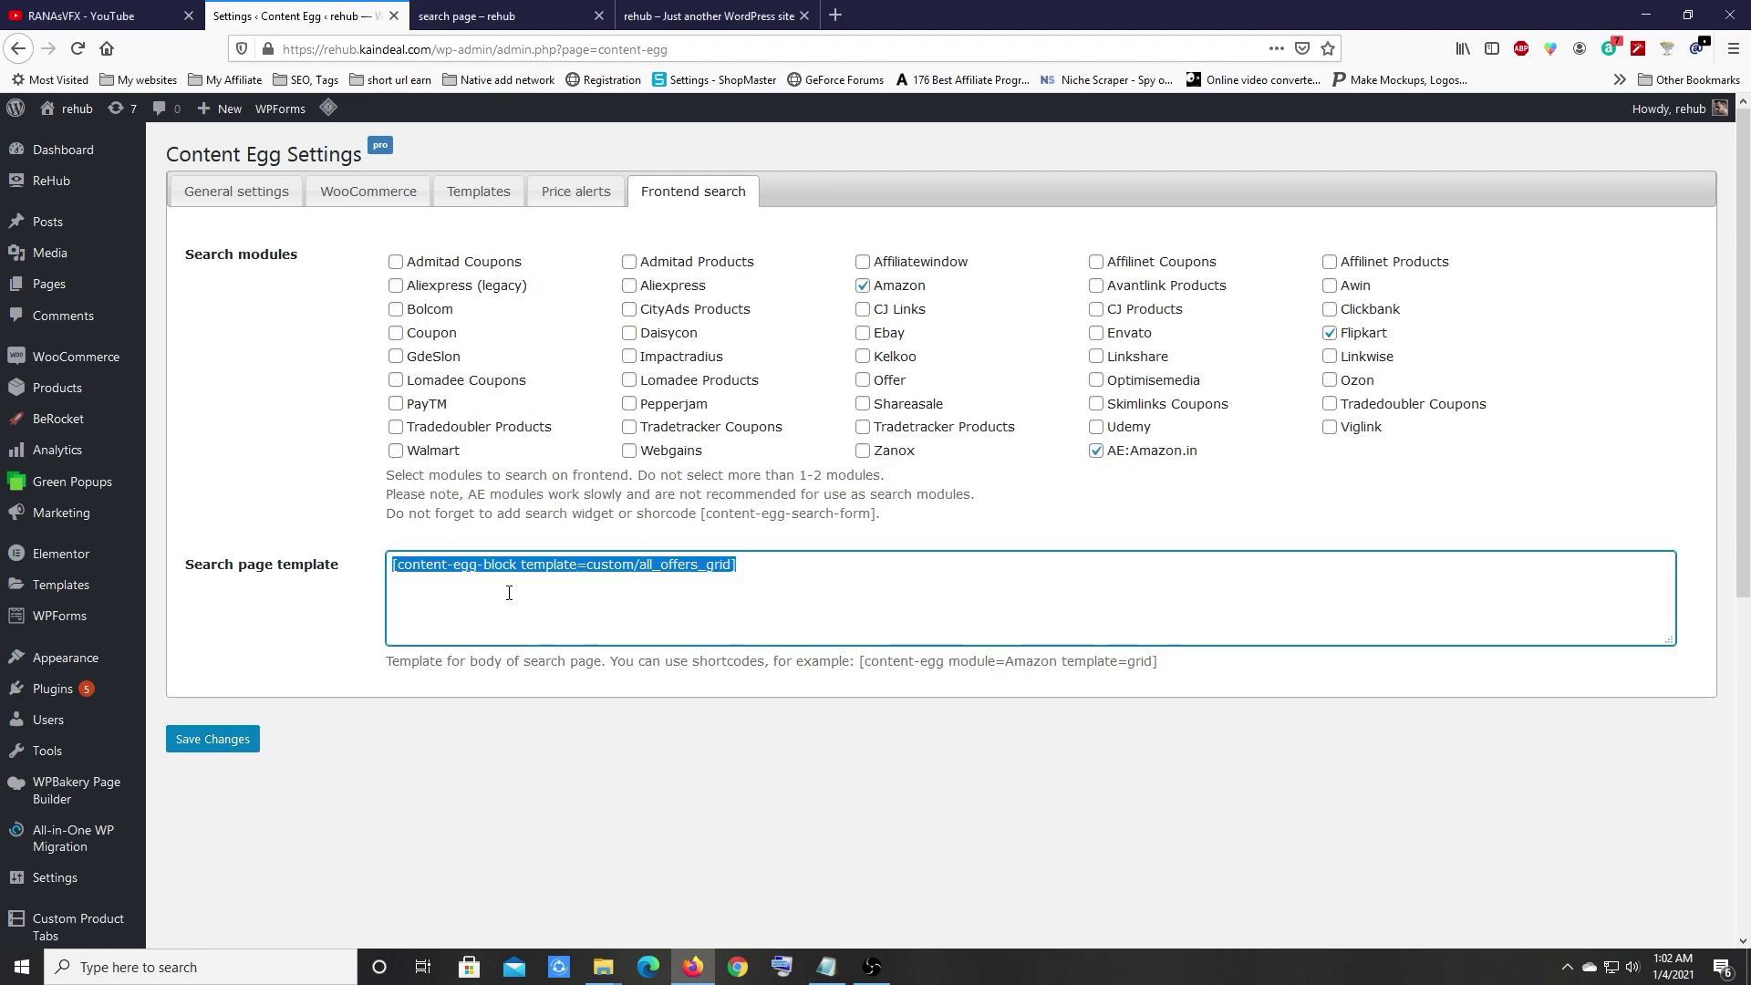
{"action": "key", "text": "ctrl+v"}
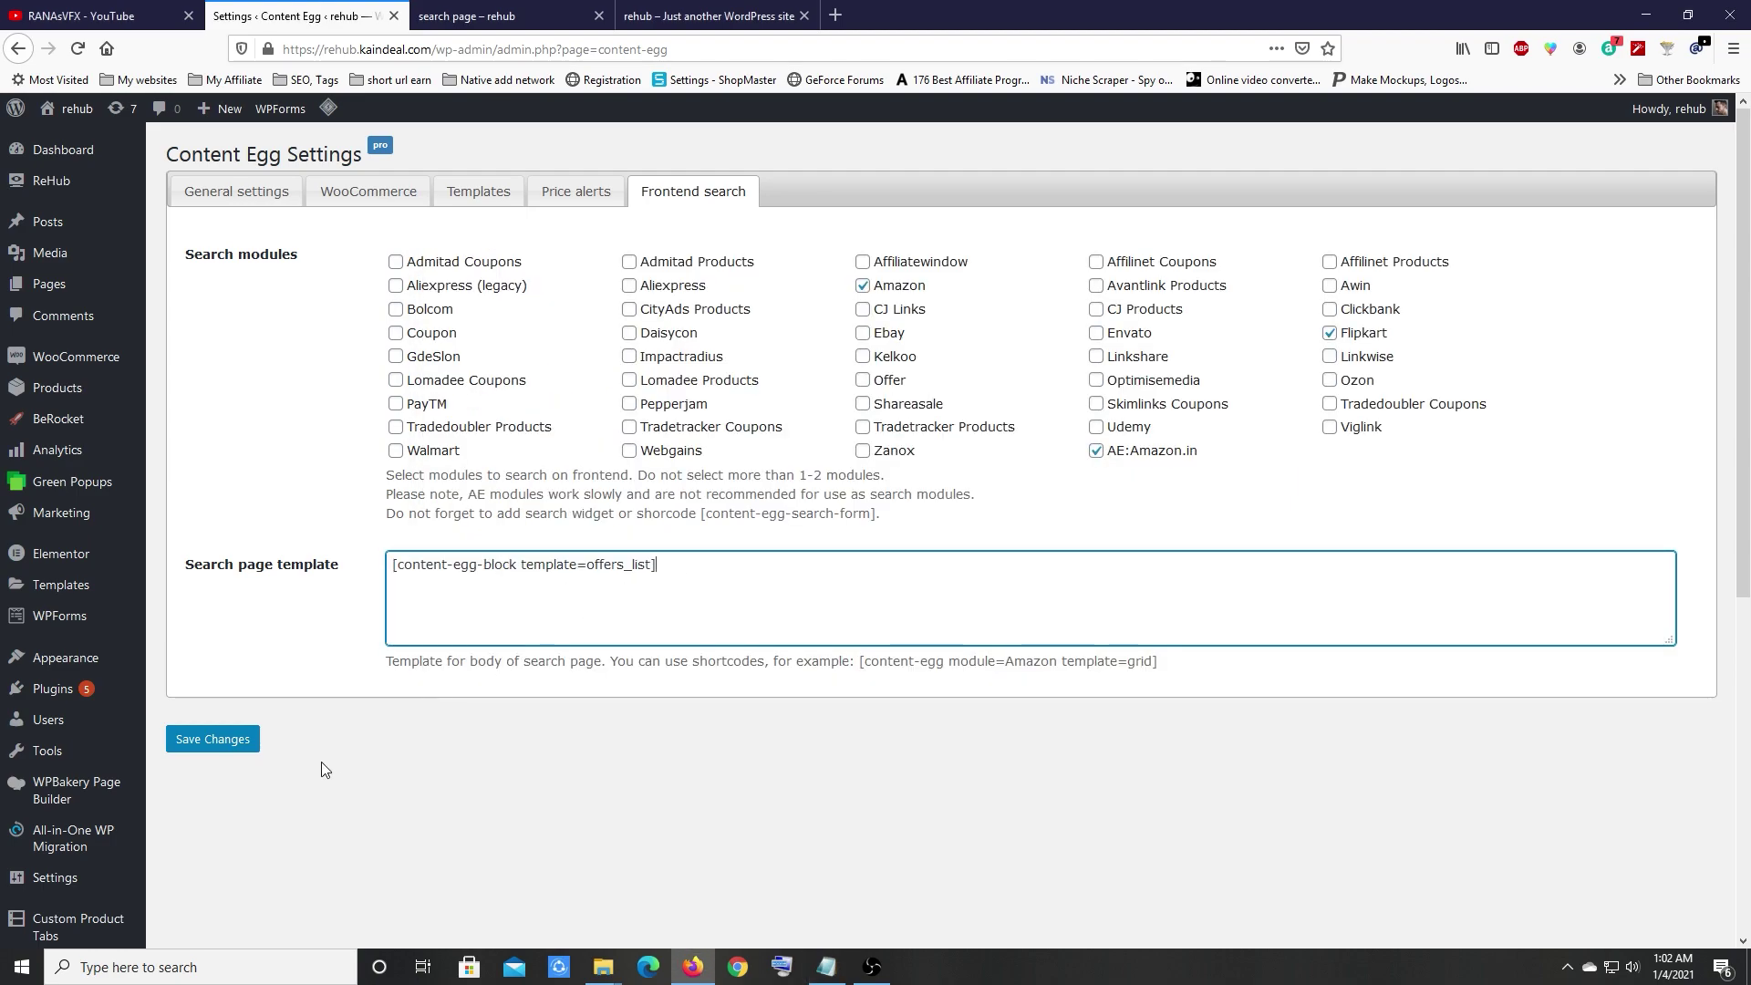
{"action": "left_click", "coordinate": [239, 746]}
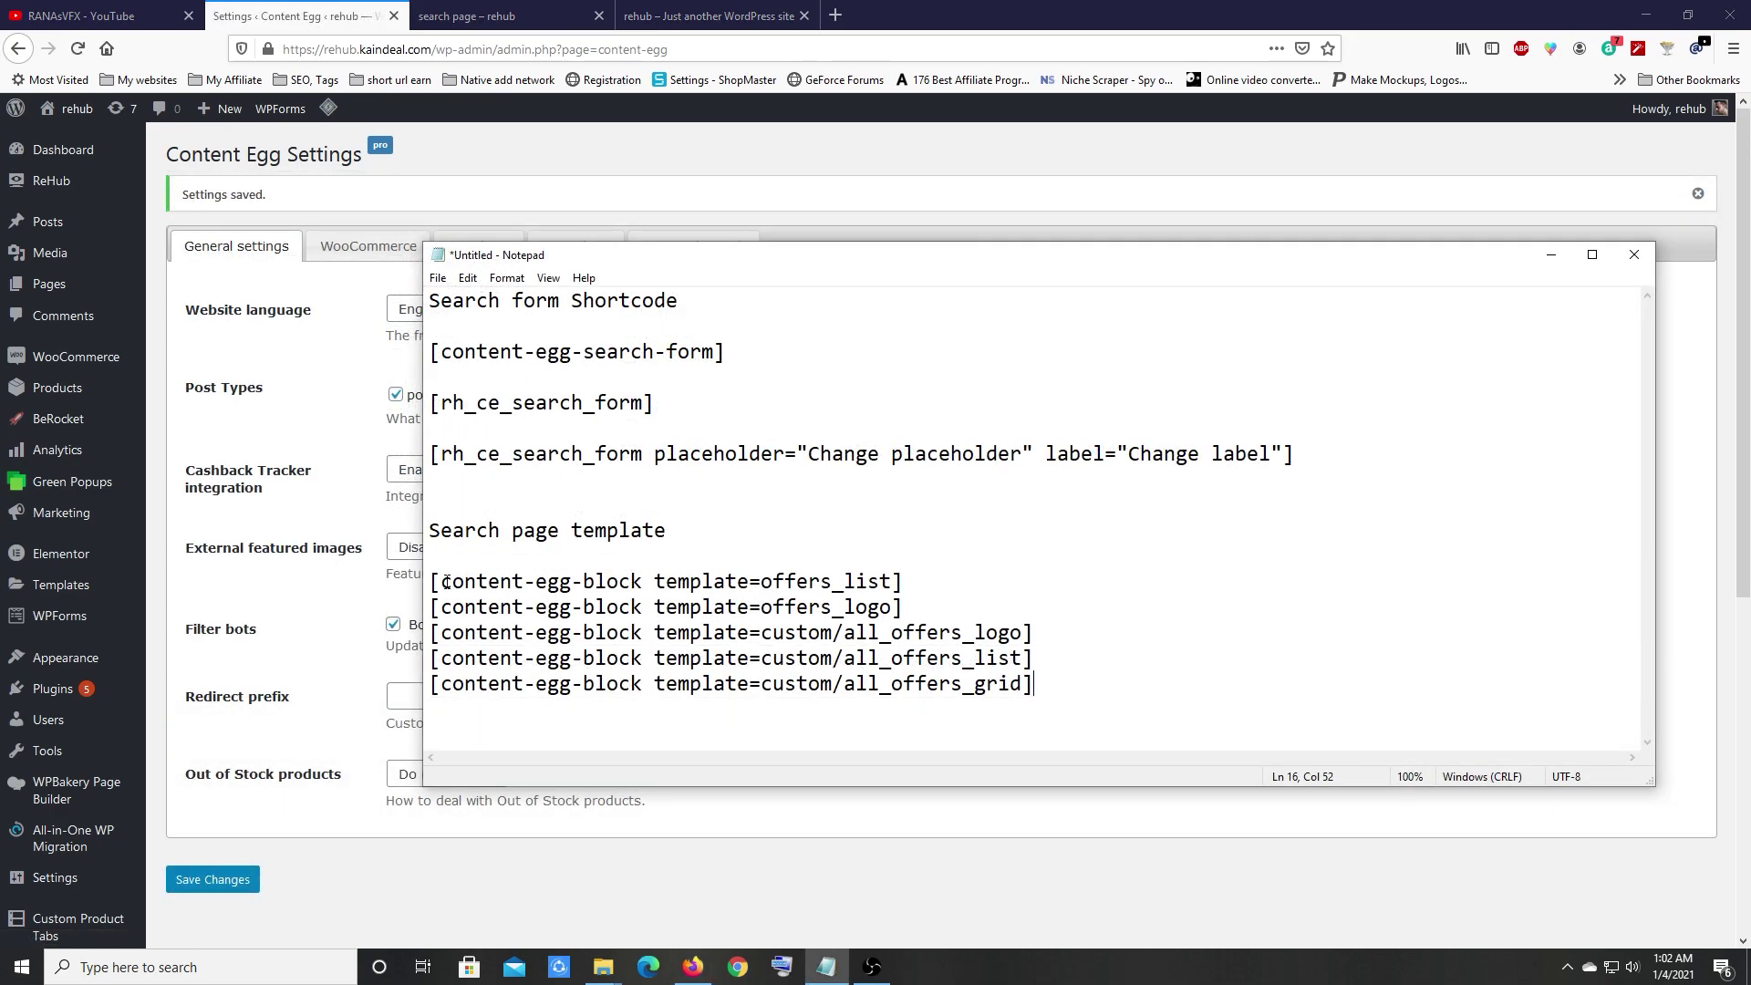
Step: Look over the five template shortcode options in the notes, then switch to the search page tab
{"action": "left_click_drag", "start_coordinate": [446, 582], "coordinate": [1034, 684]}
{"action": "left_click", "coordinate": [1034, 684]}
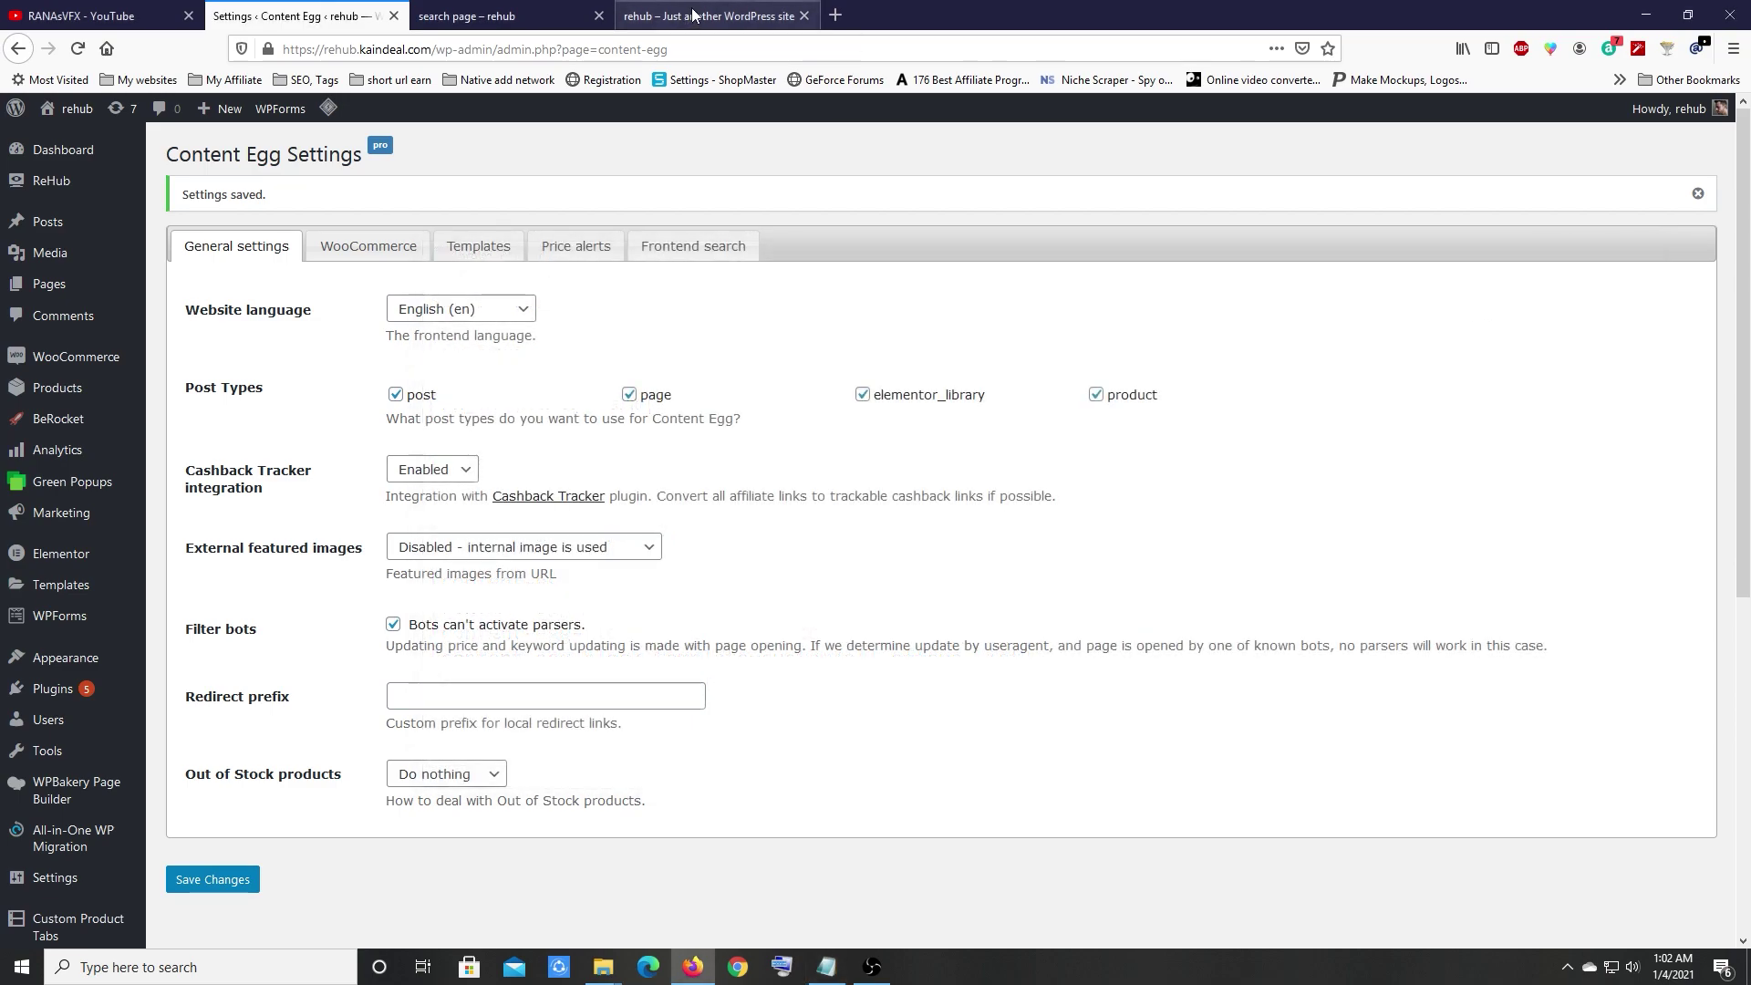
{"action": "left_click", "coordinate": [486, 9]}
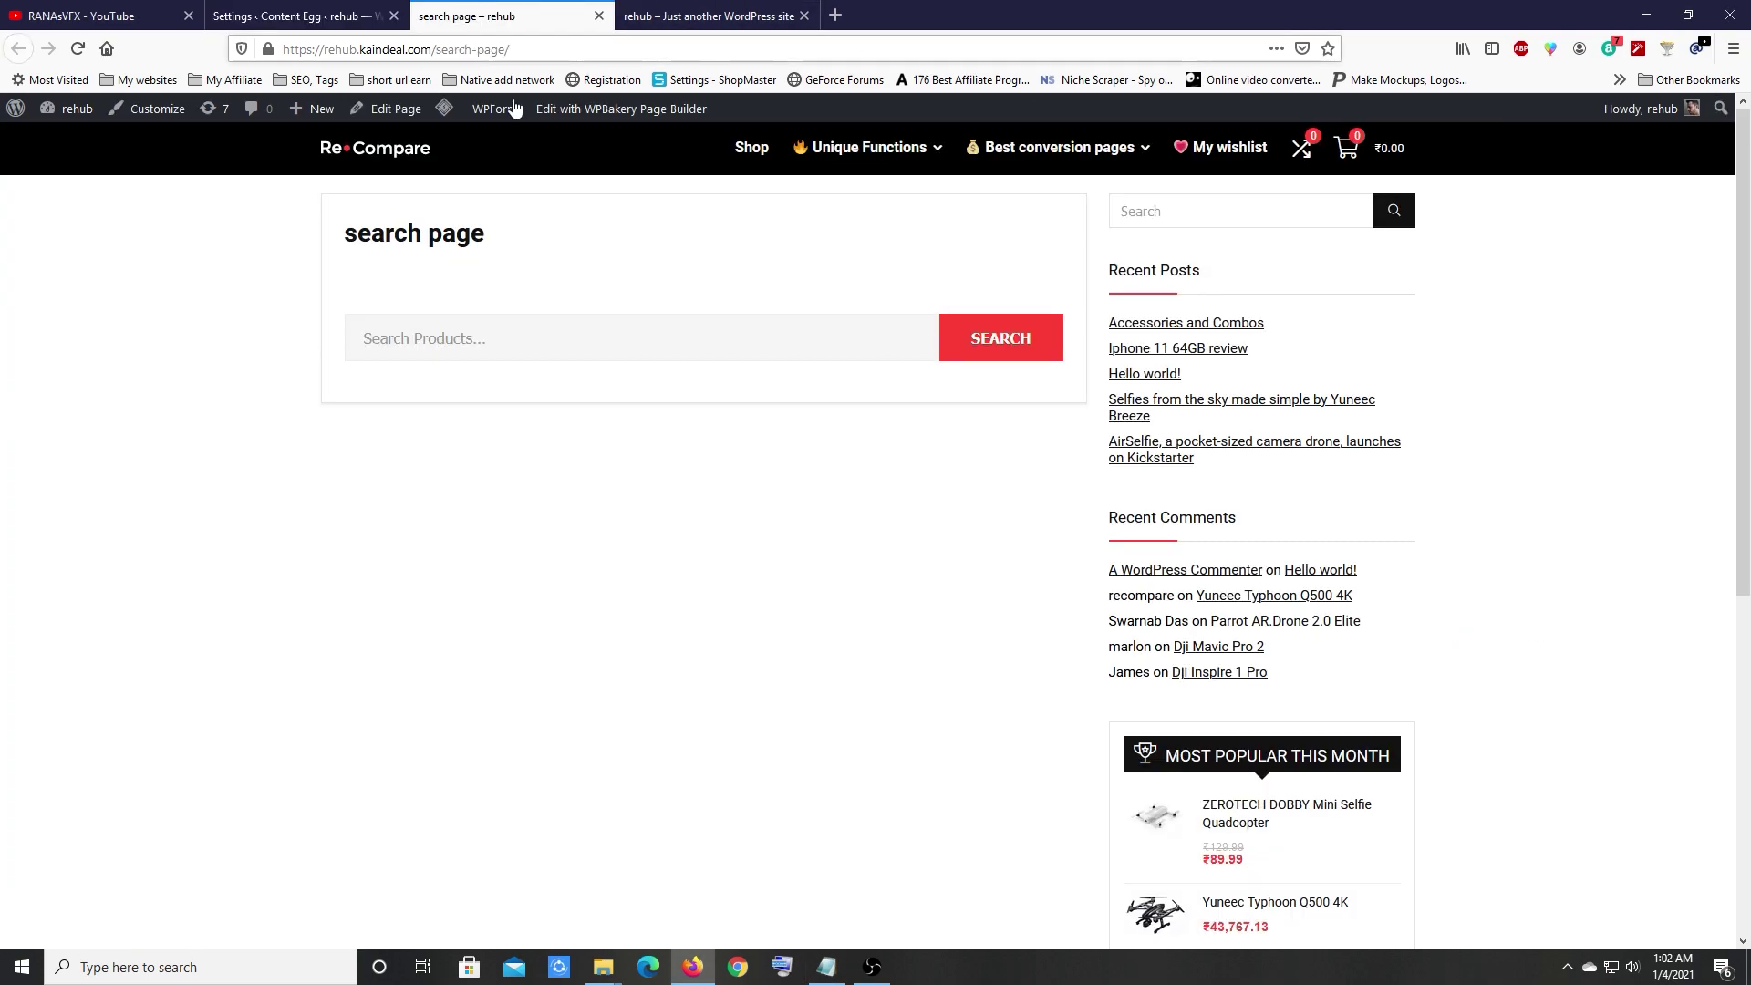
Step: Reload the search page and run a product search for 'bags'
{"action": "left_click", "coordinate": [77, 49]}
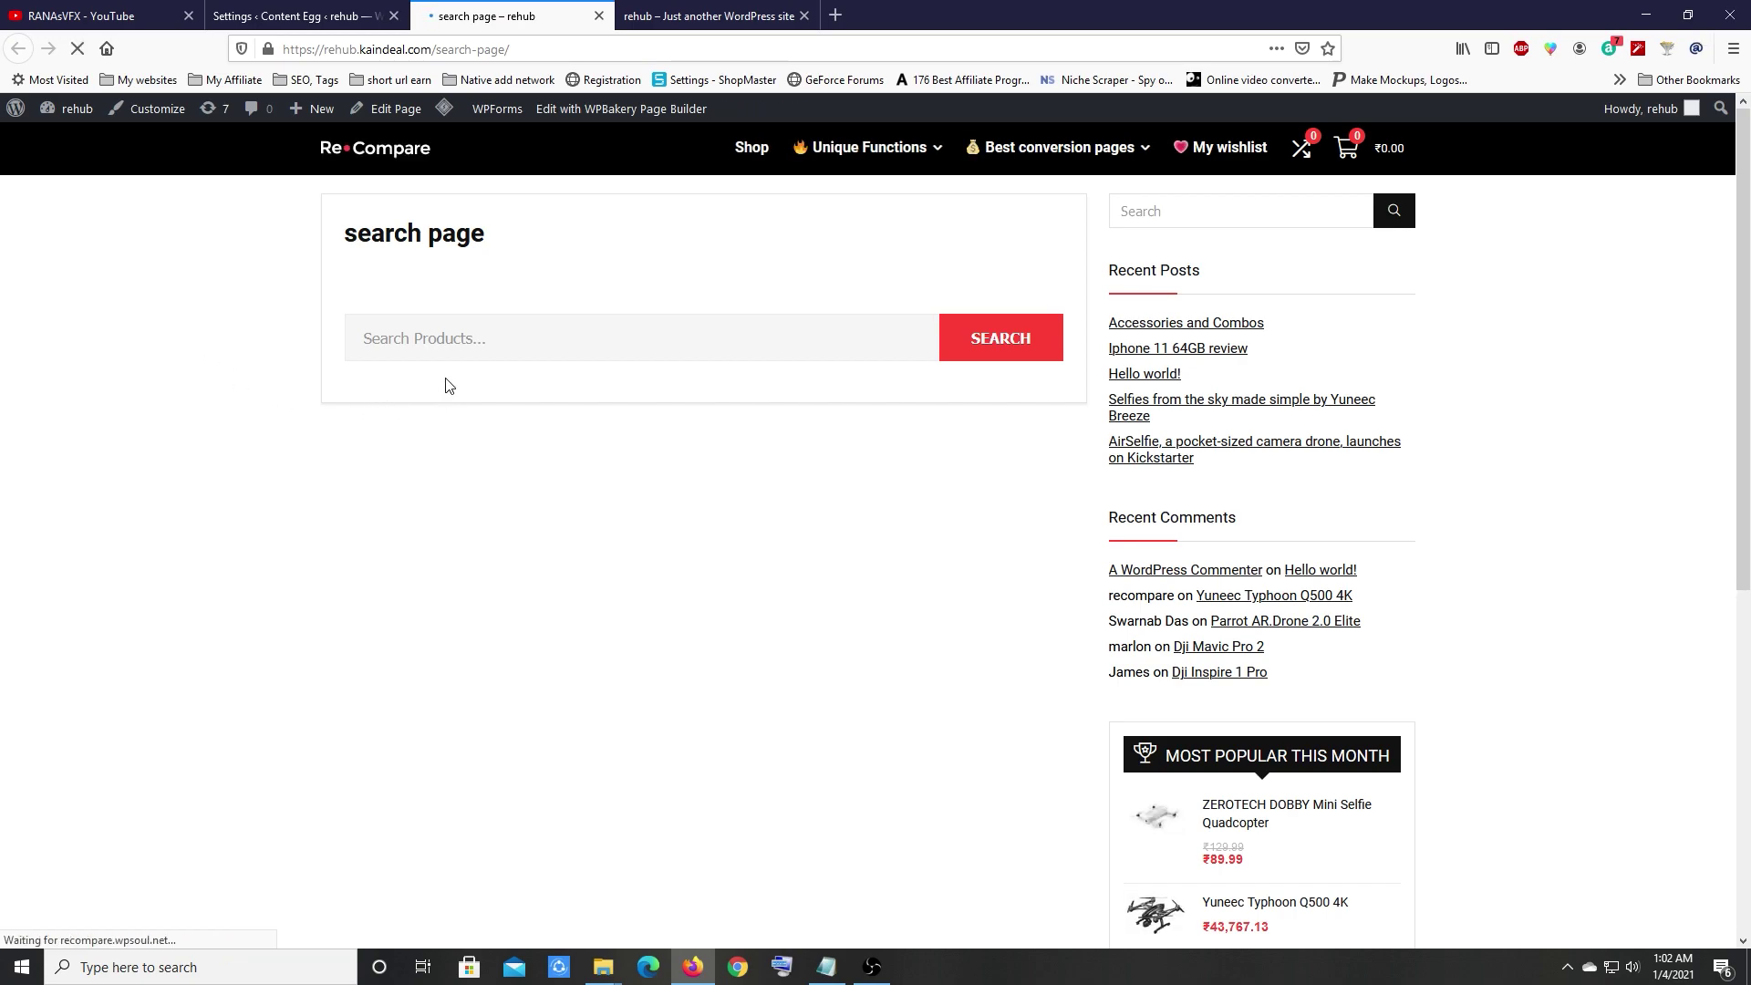
{"action": "left_click", "coordinate": [441, 343]}
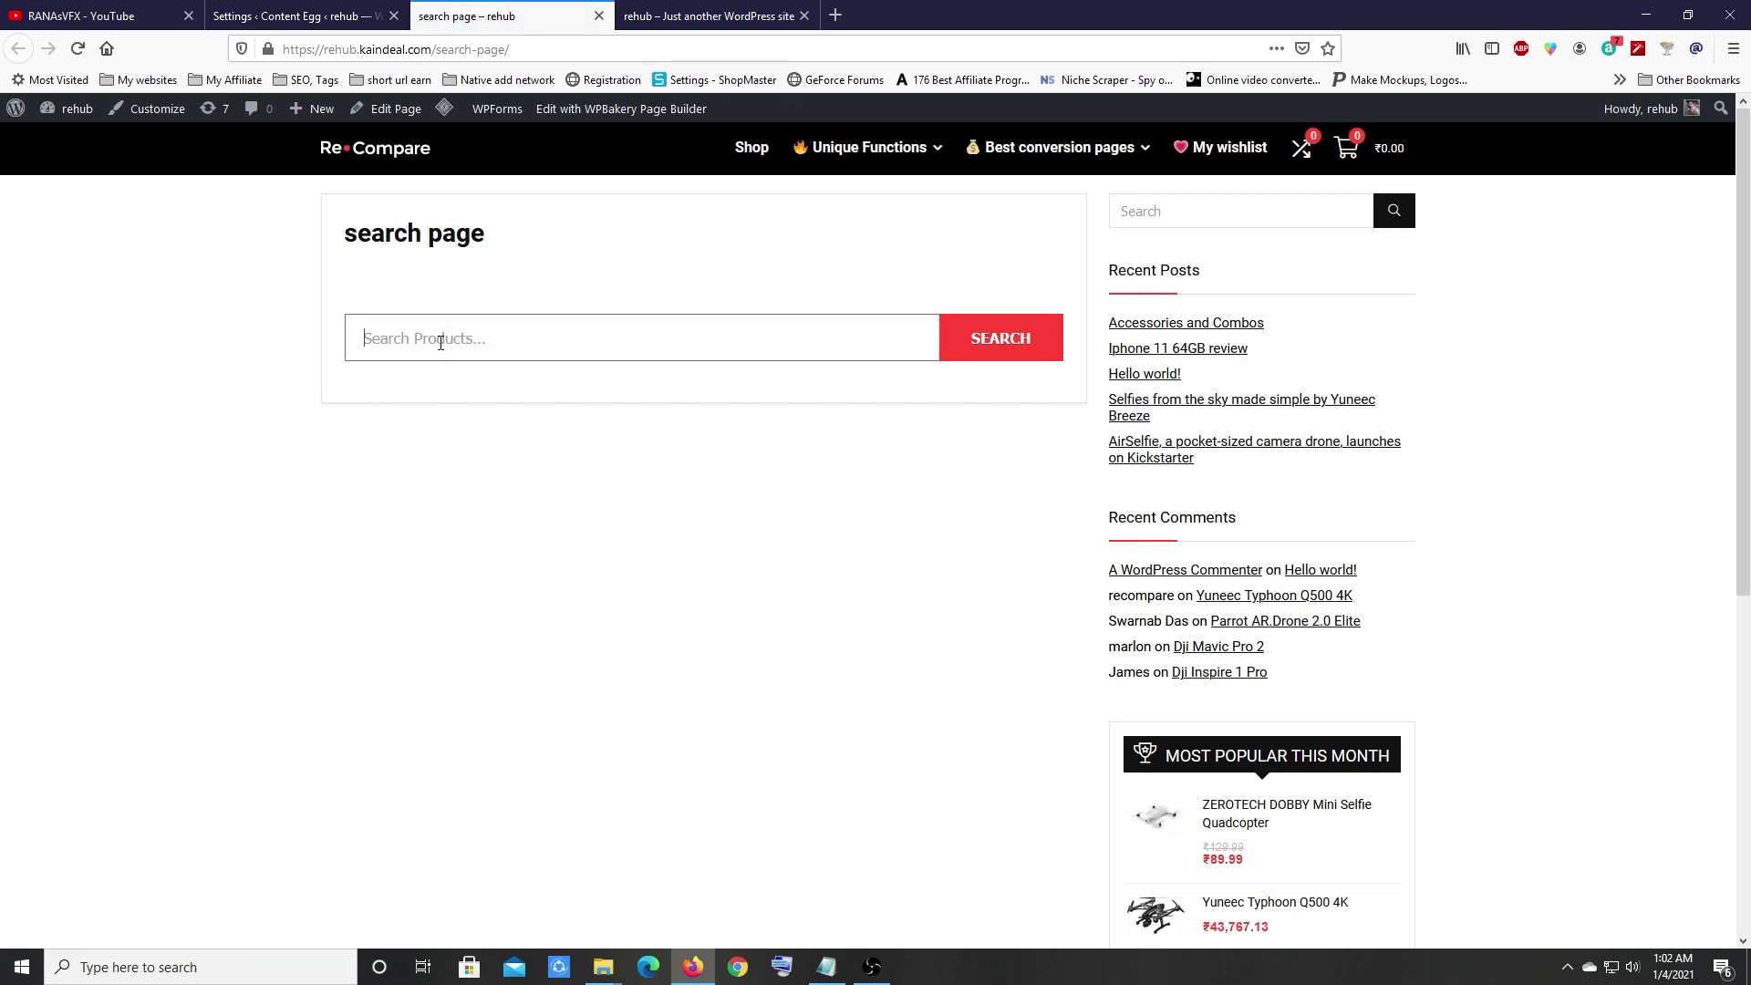
{"action": "type", "text": "bags"}
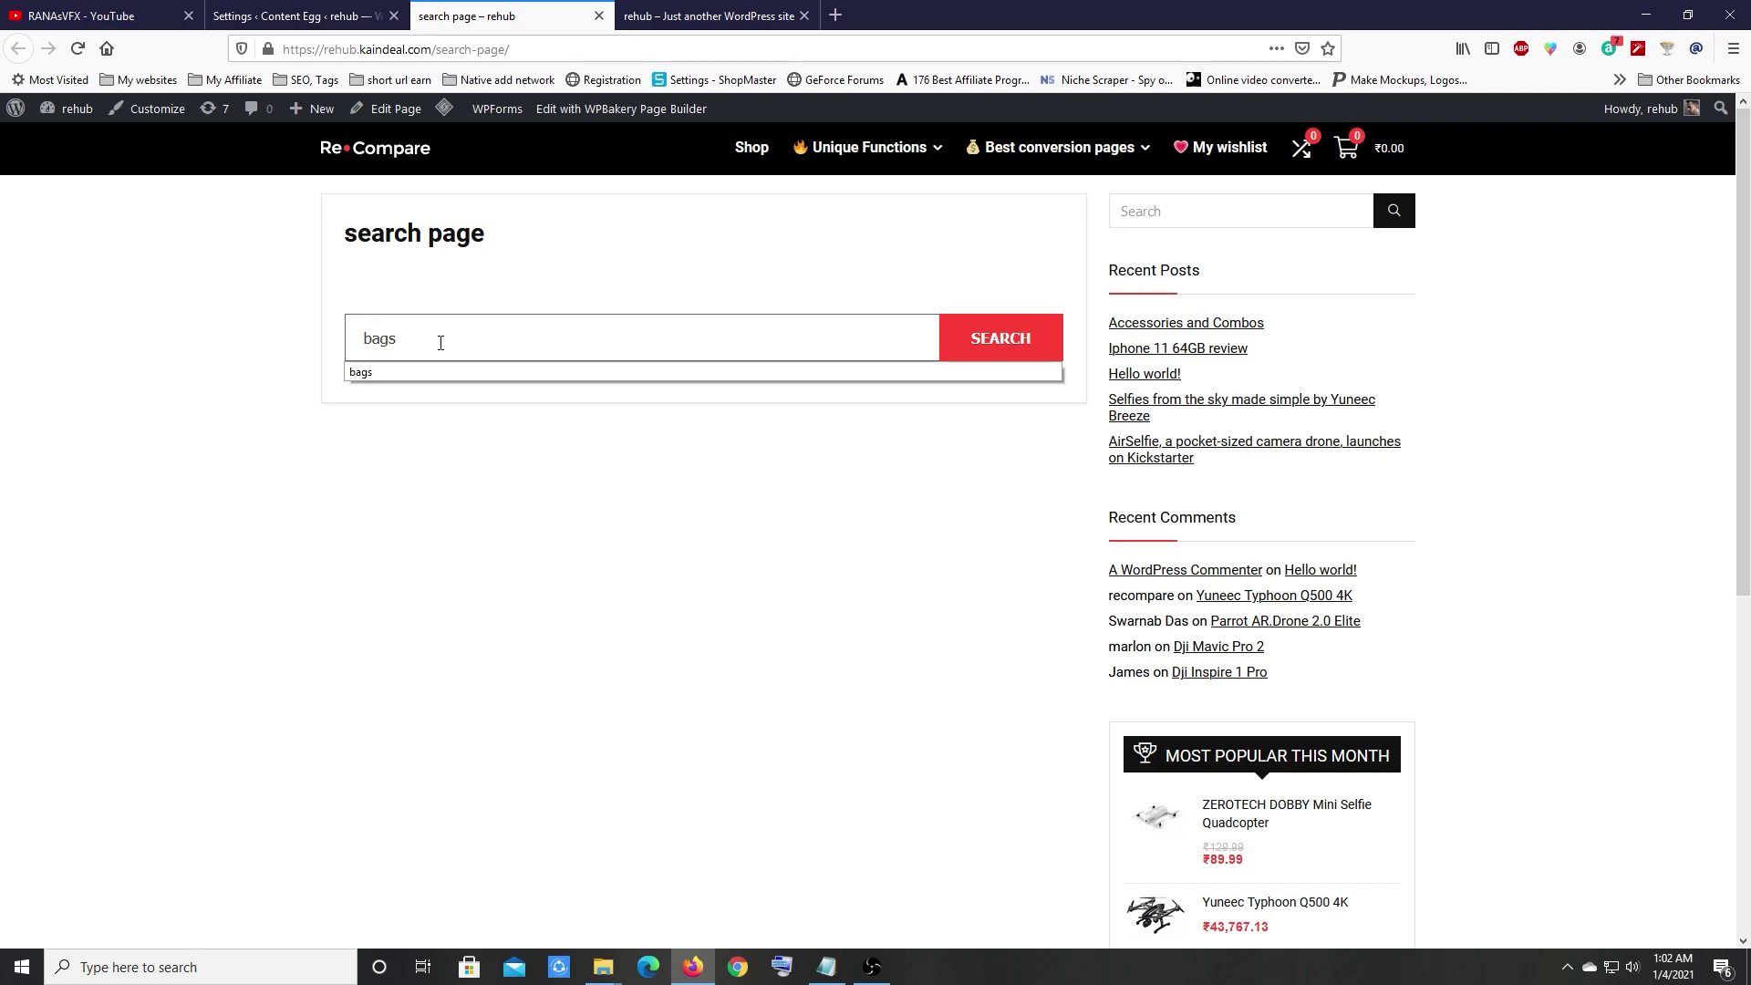
{"action": "key", "text": "Return"}
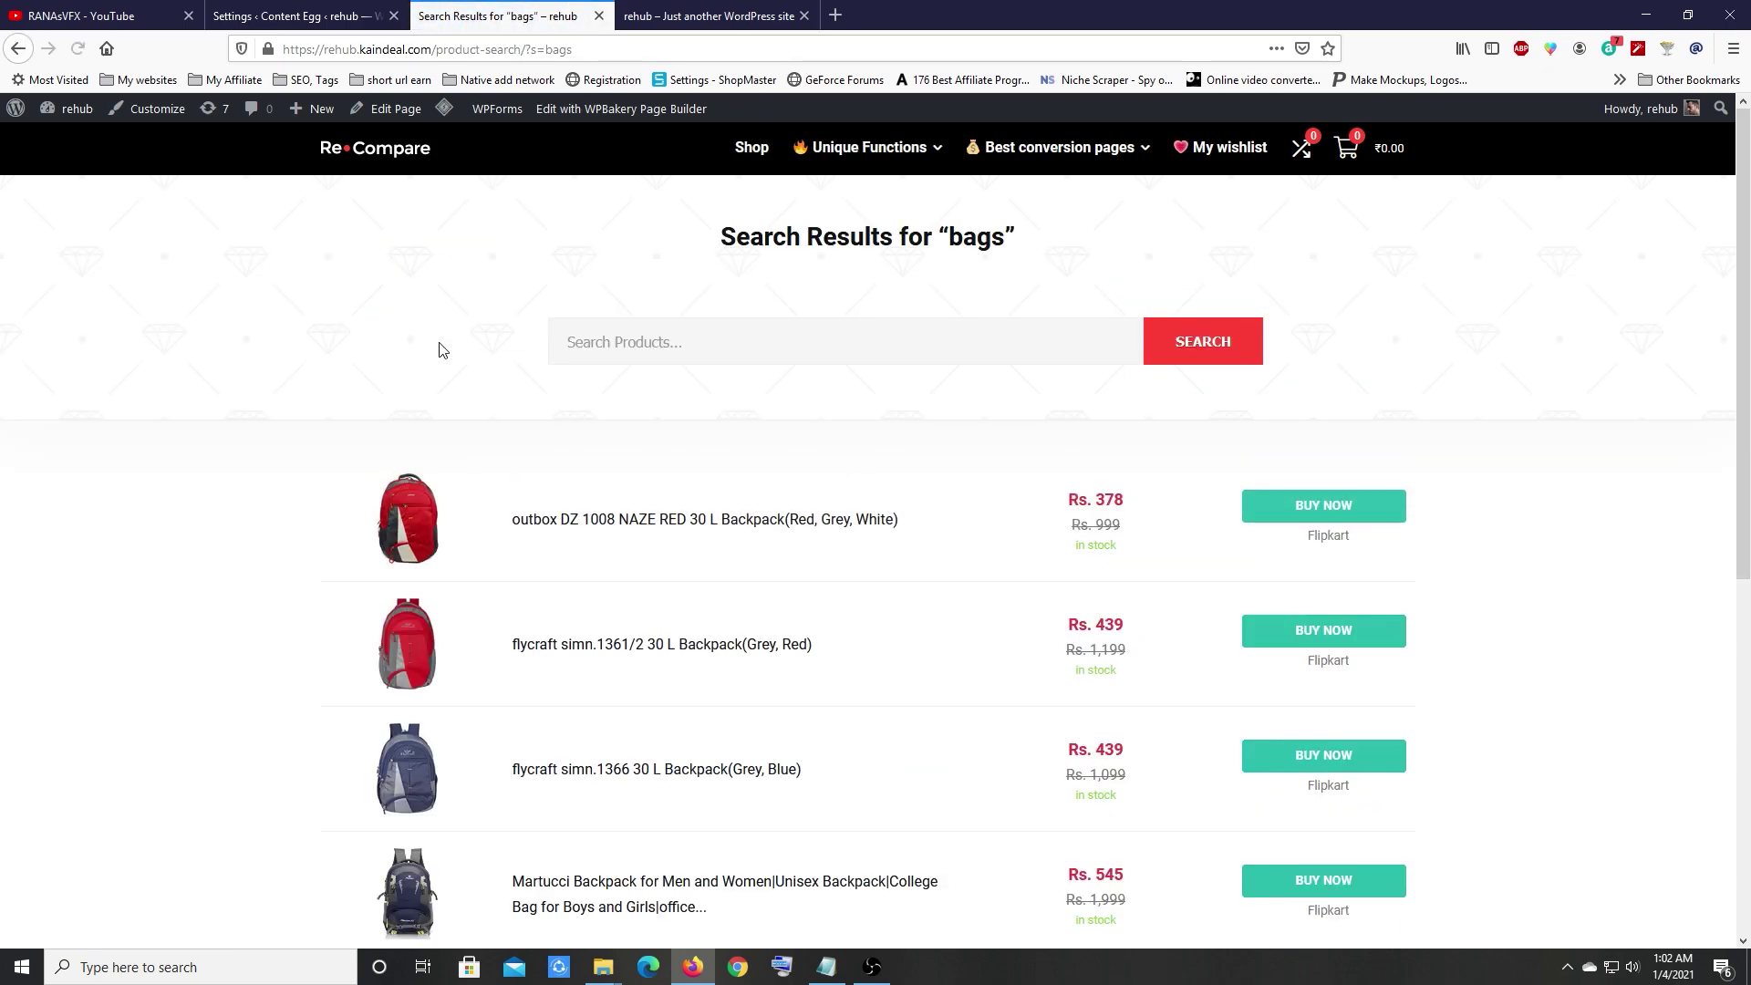
Step: Browse the Flipkart backpack results and open the outbox backpack offer at Rs. 378
{"action": "scroll", "coordinate": [579, 364], "scroll_direction": "down", "scroll_amount": 6}
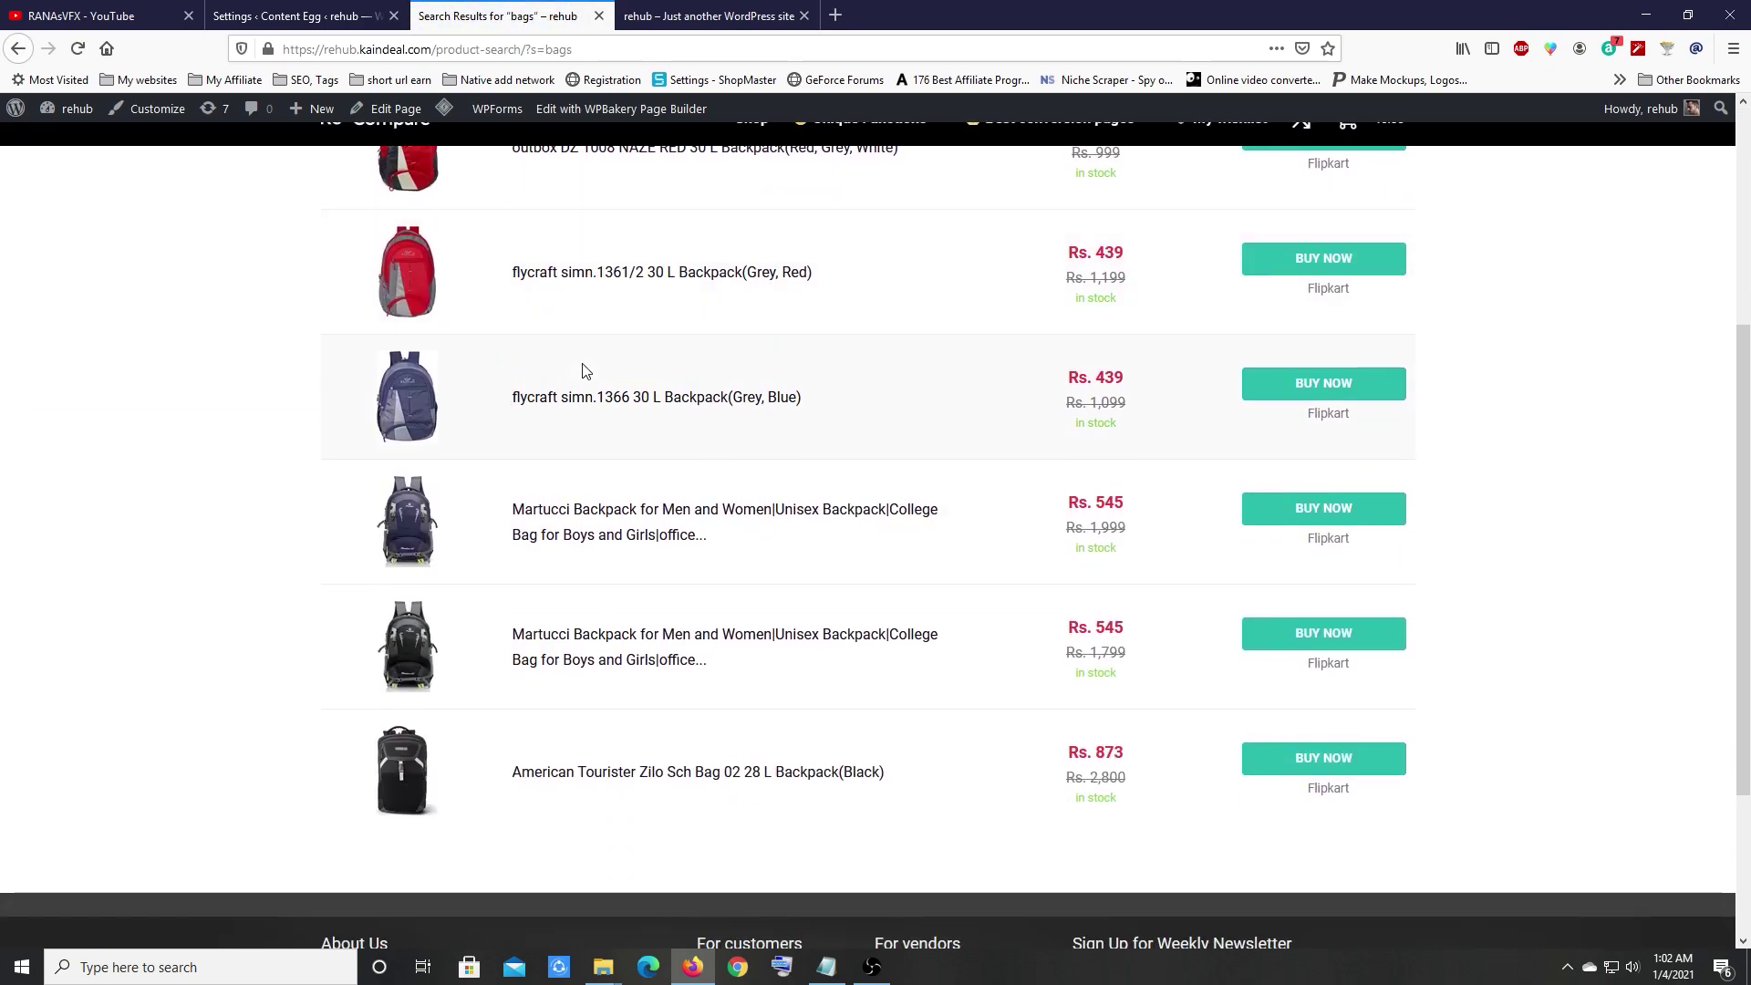
{"action": "scroll", "coordinate": [602, 438], "scroll_direction": "up", "scroll_amount": 6}
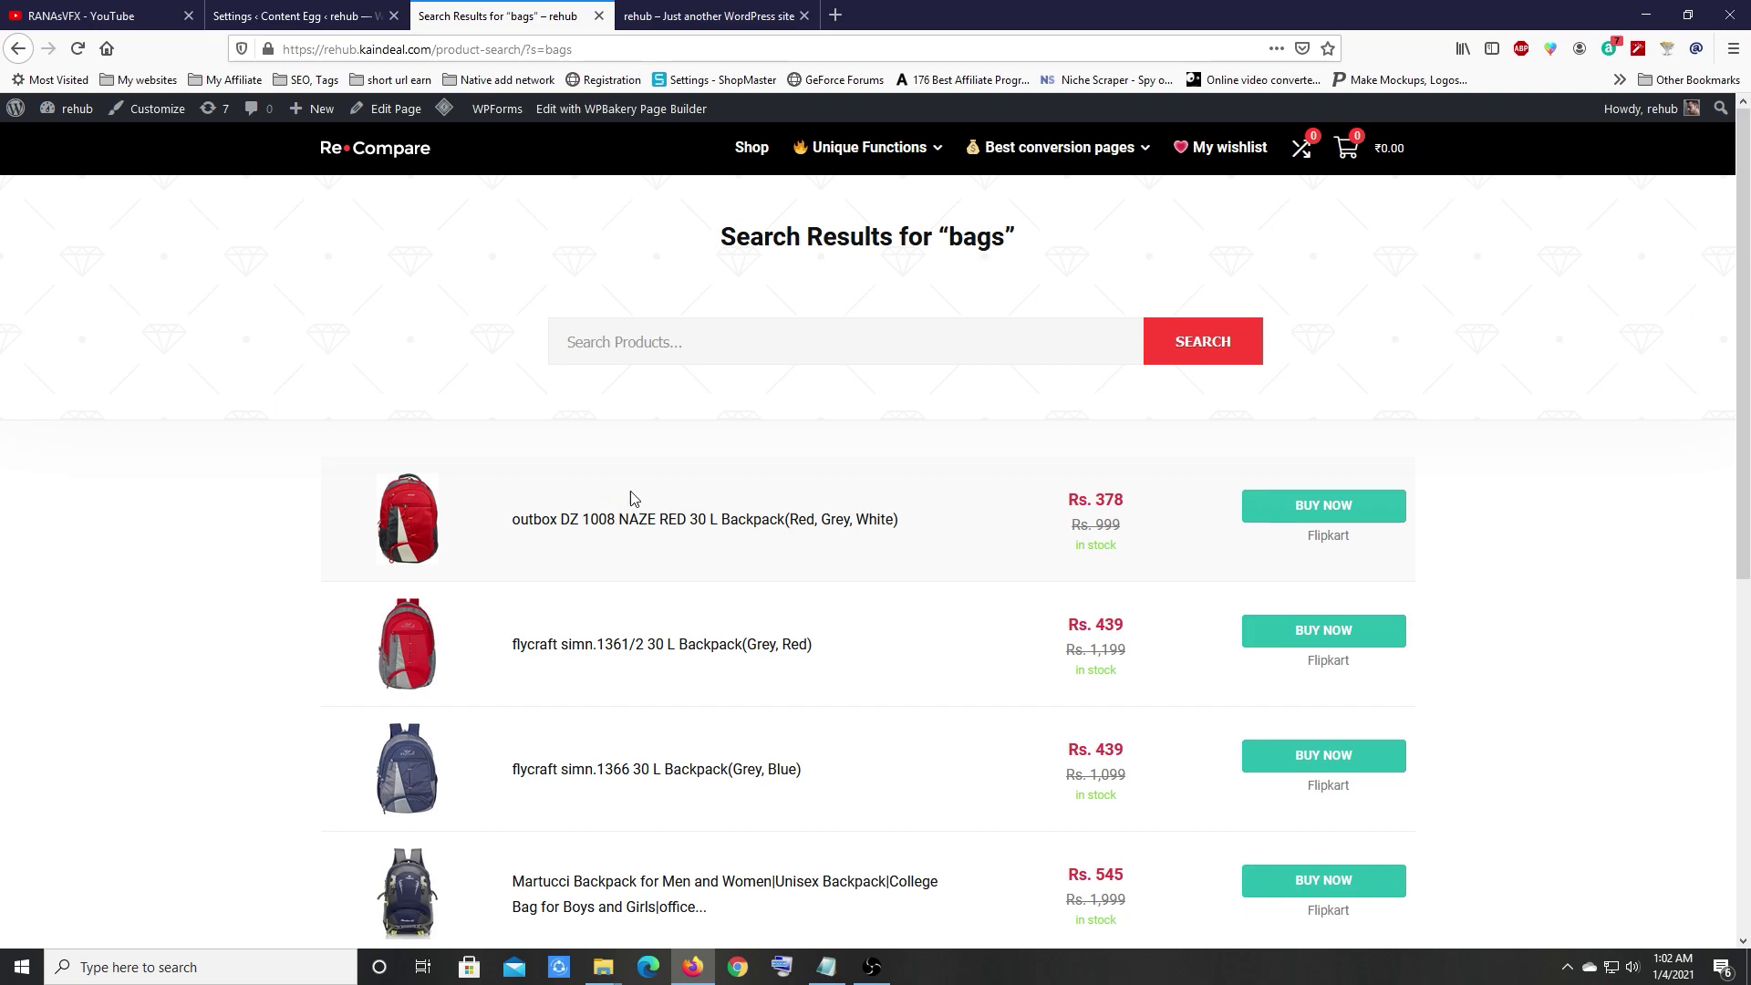
{"action": "scroll", "coordinate": [637, 605], "scroll_direction": "down", "scroll_amount": 4}
{"action": "scroll", "coordinate": [637, 606], "scroll_direction": "up", "scroll_amount": 4}
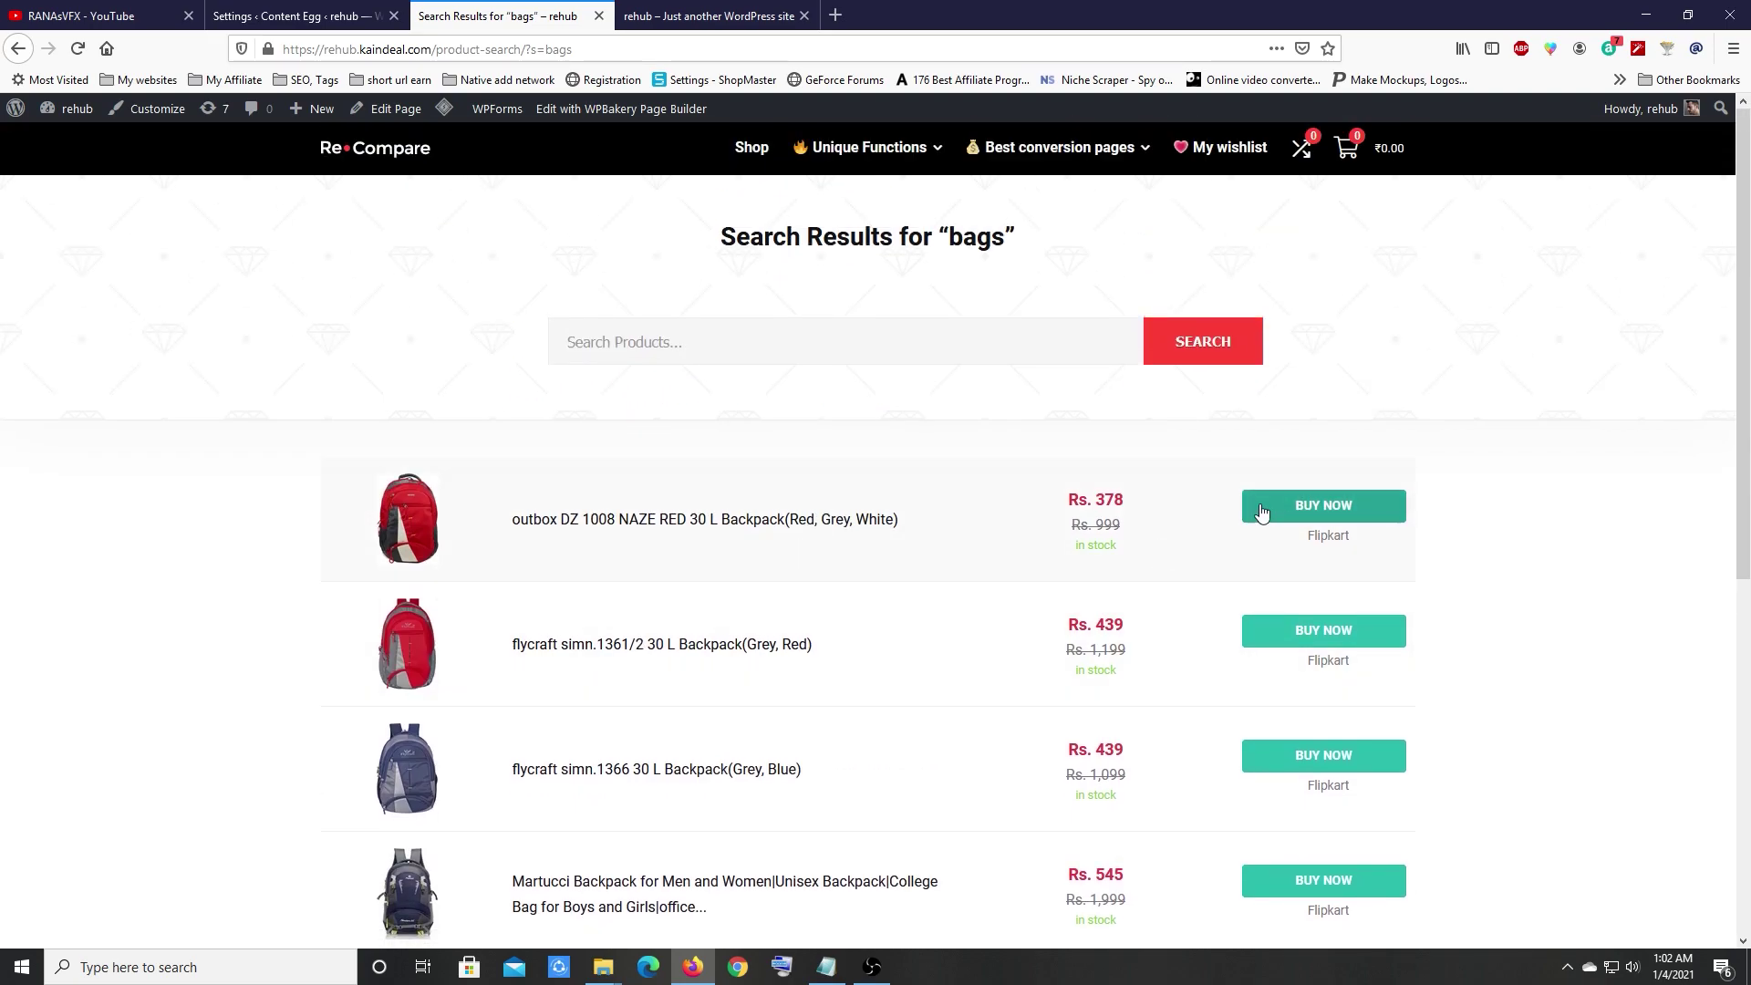
{"action": "left_click", "coordinate": [1327, 507]}
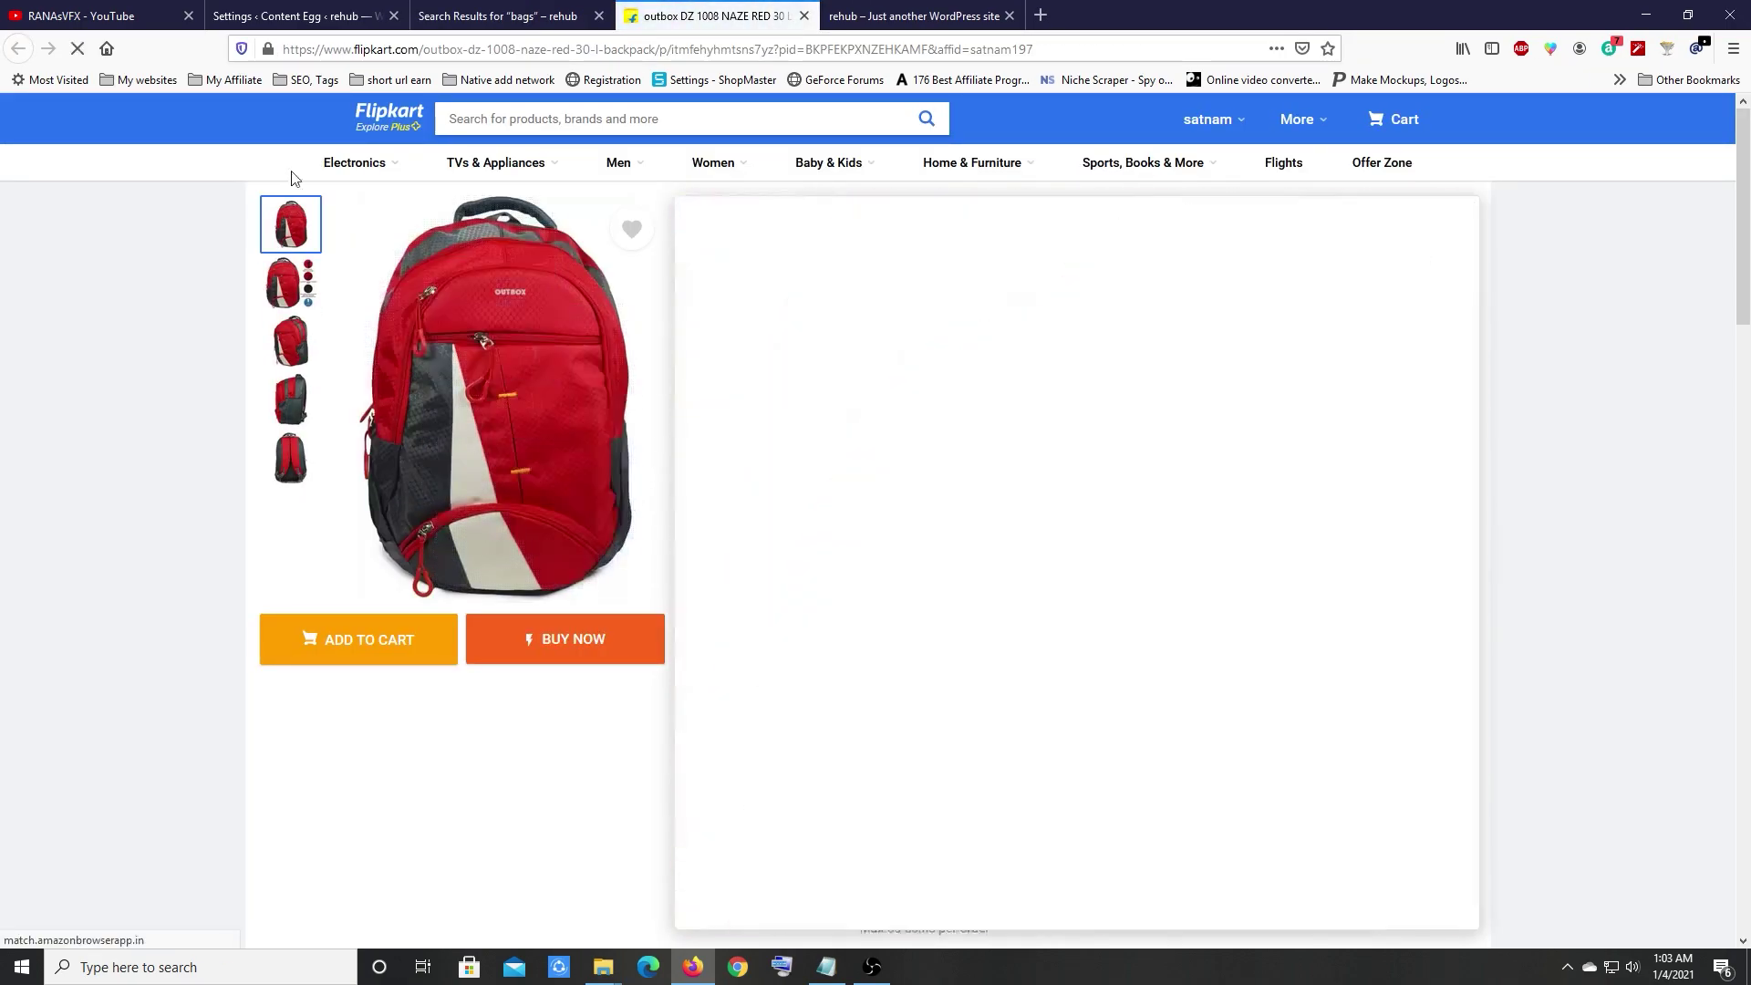
Step: Highlight the affid parameter in the Flipkart backpack URL, then close that tab
{"action": "mouse_move", "coordinate": [618, 162]}
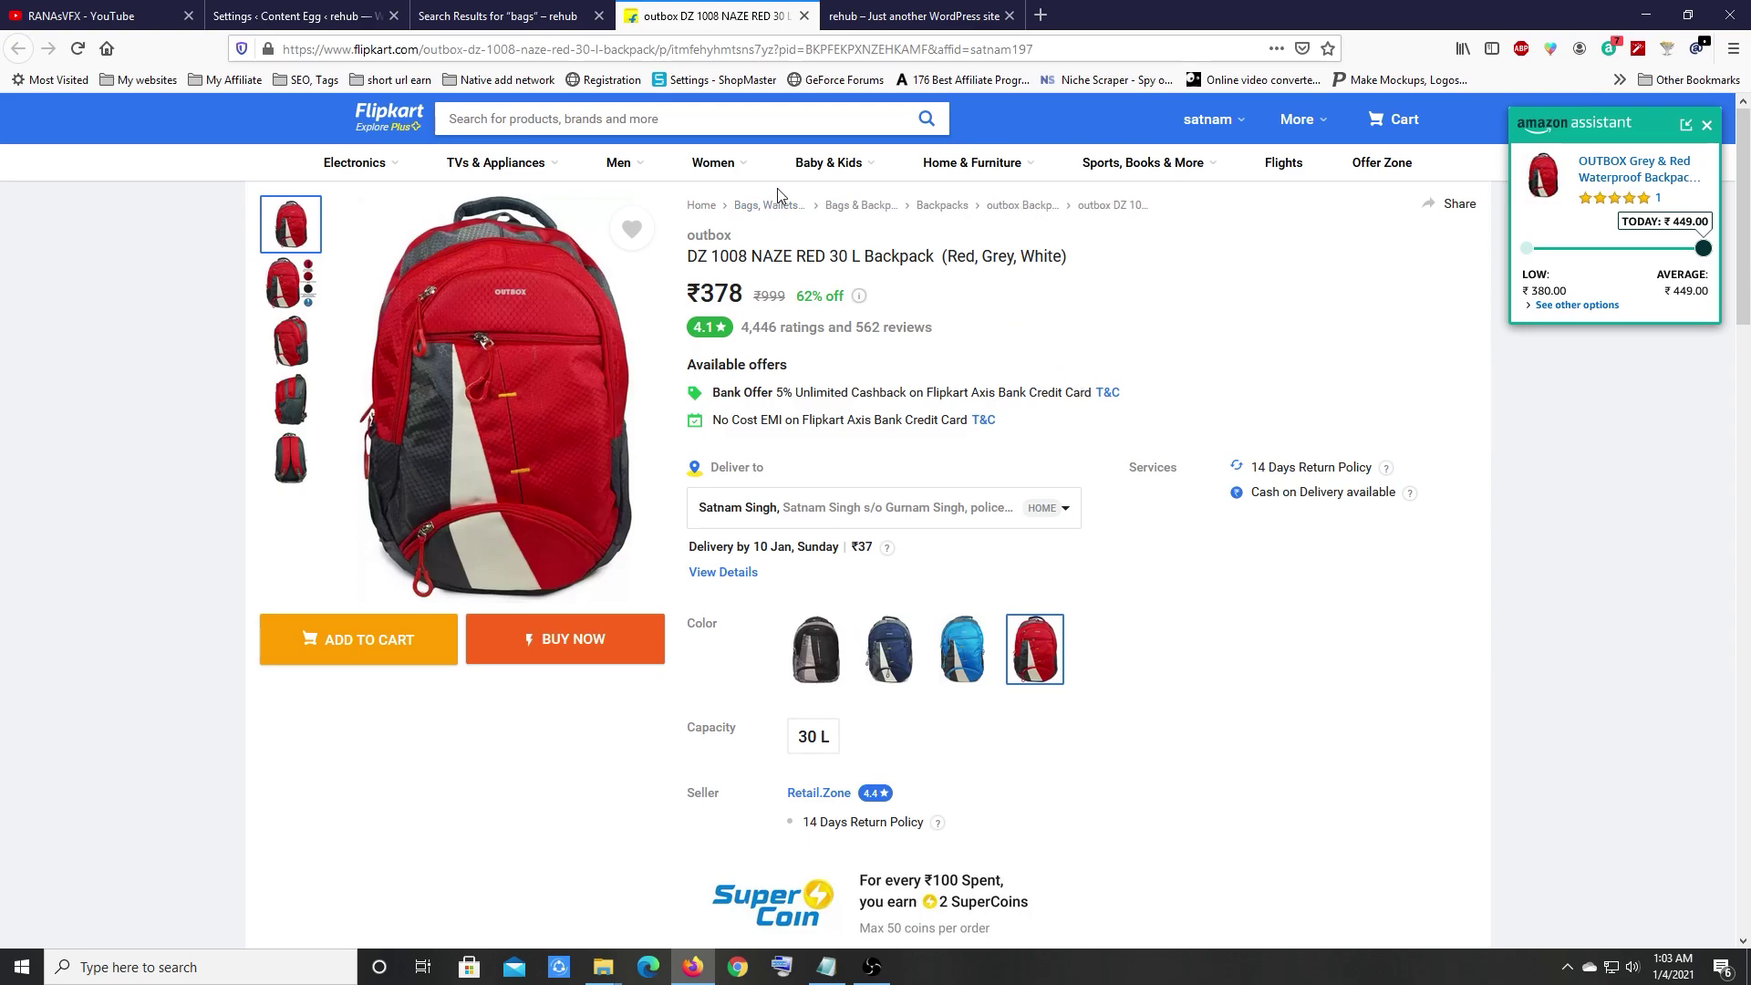
{"action": "left_click_drag", "start_coordinate": [1035, 49], "coordinate": [962, 56]}
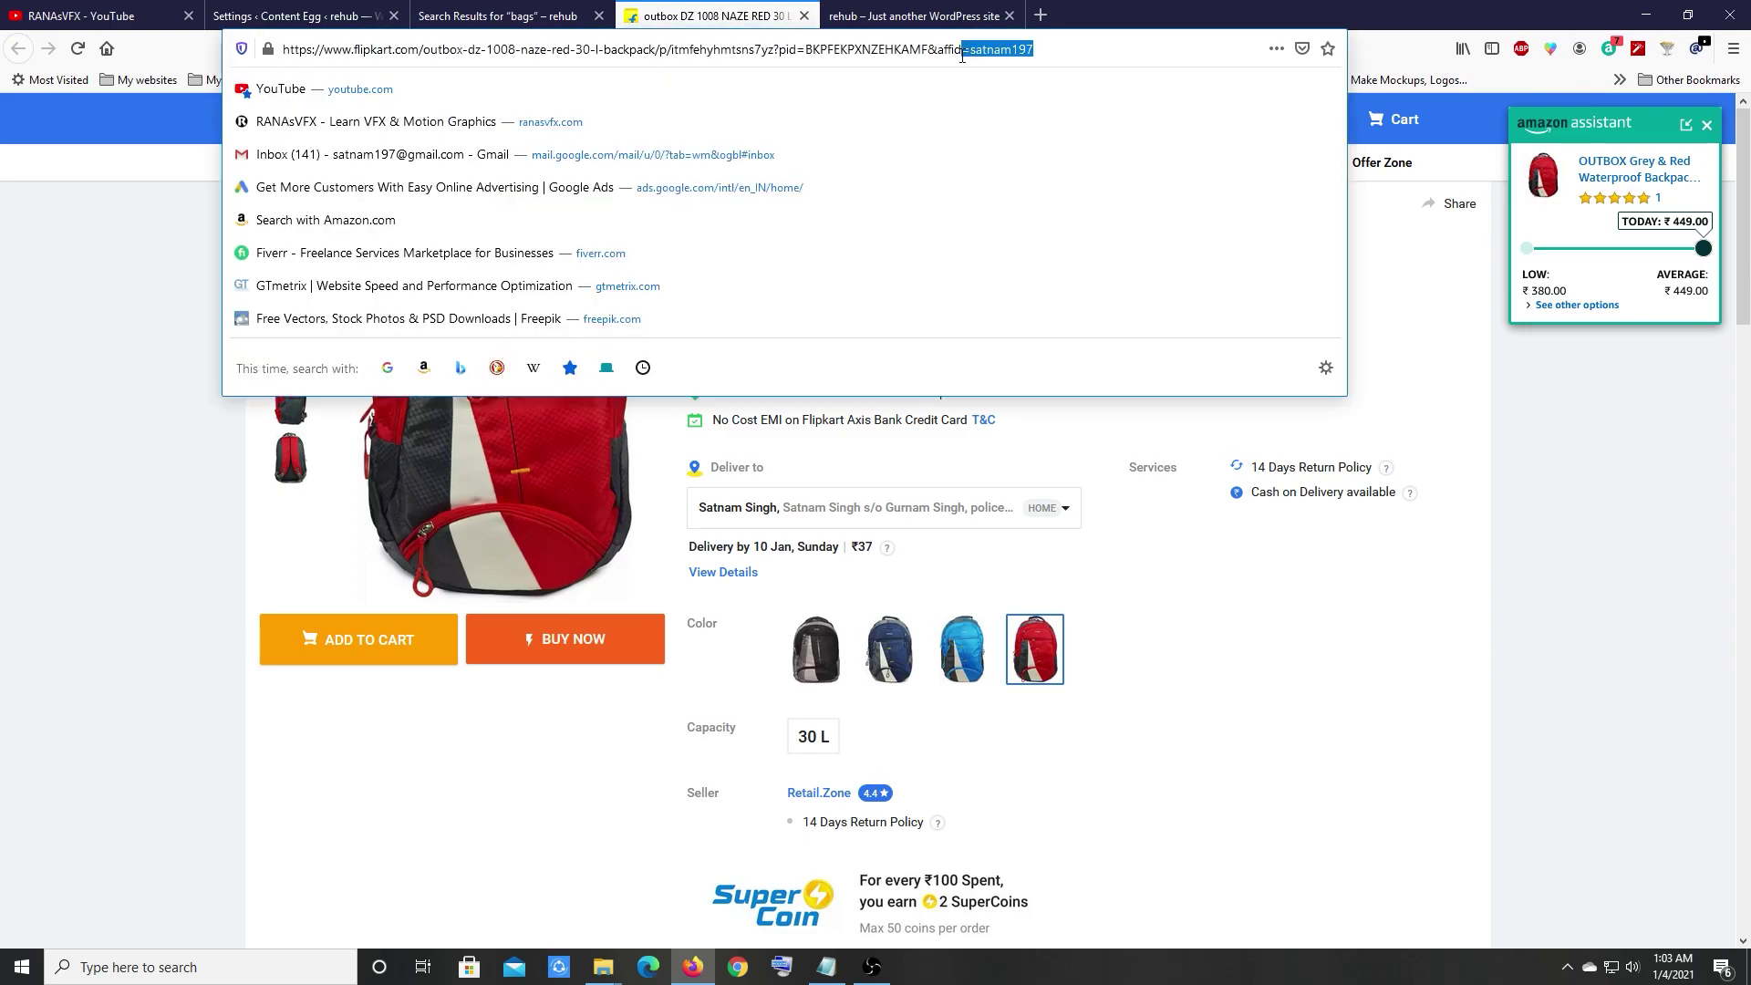
{"action": "key", "text": "ctrl+w"}
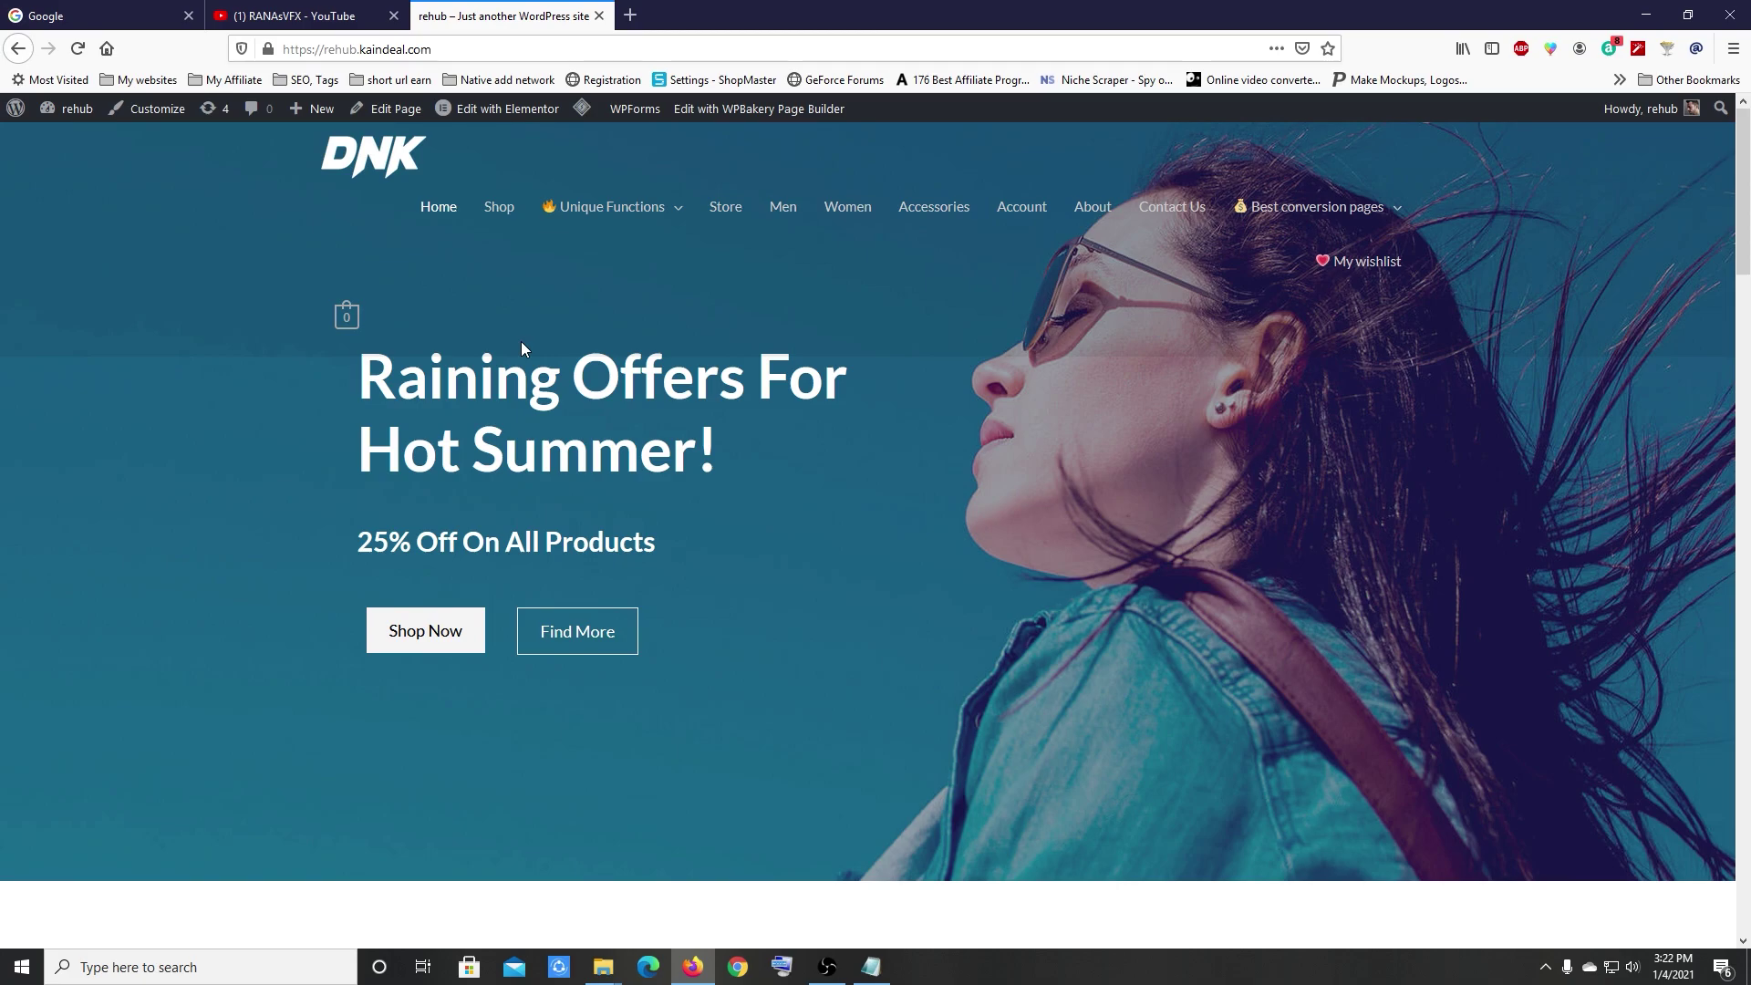
Step: Start a new WordPress page titled 'new search page 2' from the Dashboard
{"action": "scroll", "coordinate": [521, 350], "scroll_direction": "down", "scroll_amount": 3}
{"action": "scroll", "coordinate": [545, 381], "scroll_direction": "up", "scroll_amount": 3}
{"action": "middle_click", "coordinate": [70, 141]}
{"action": "left_click", "coordinate": [721, 8]}
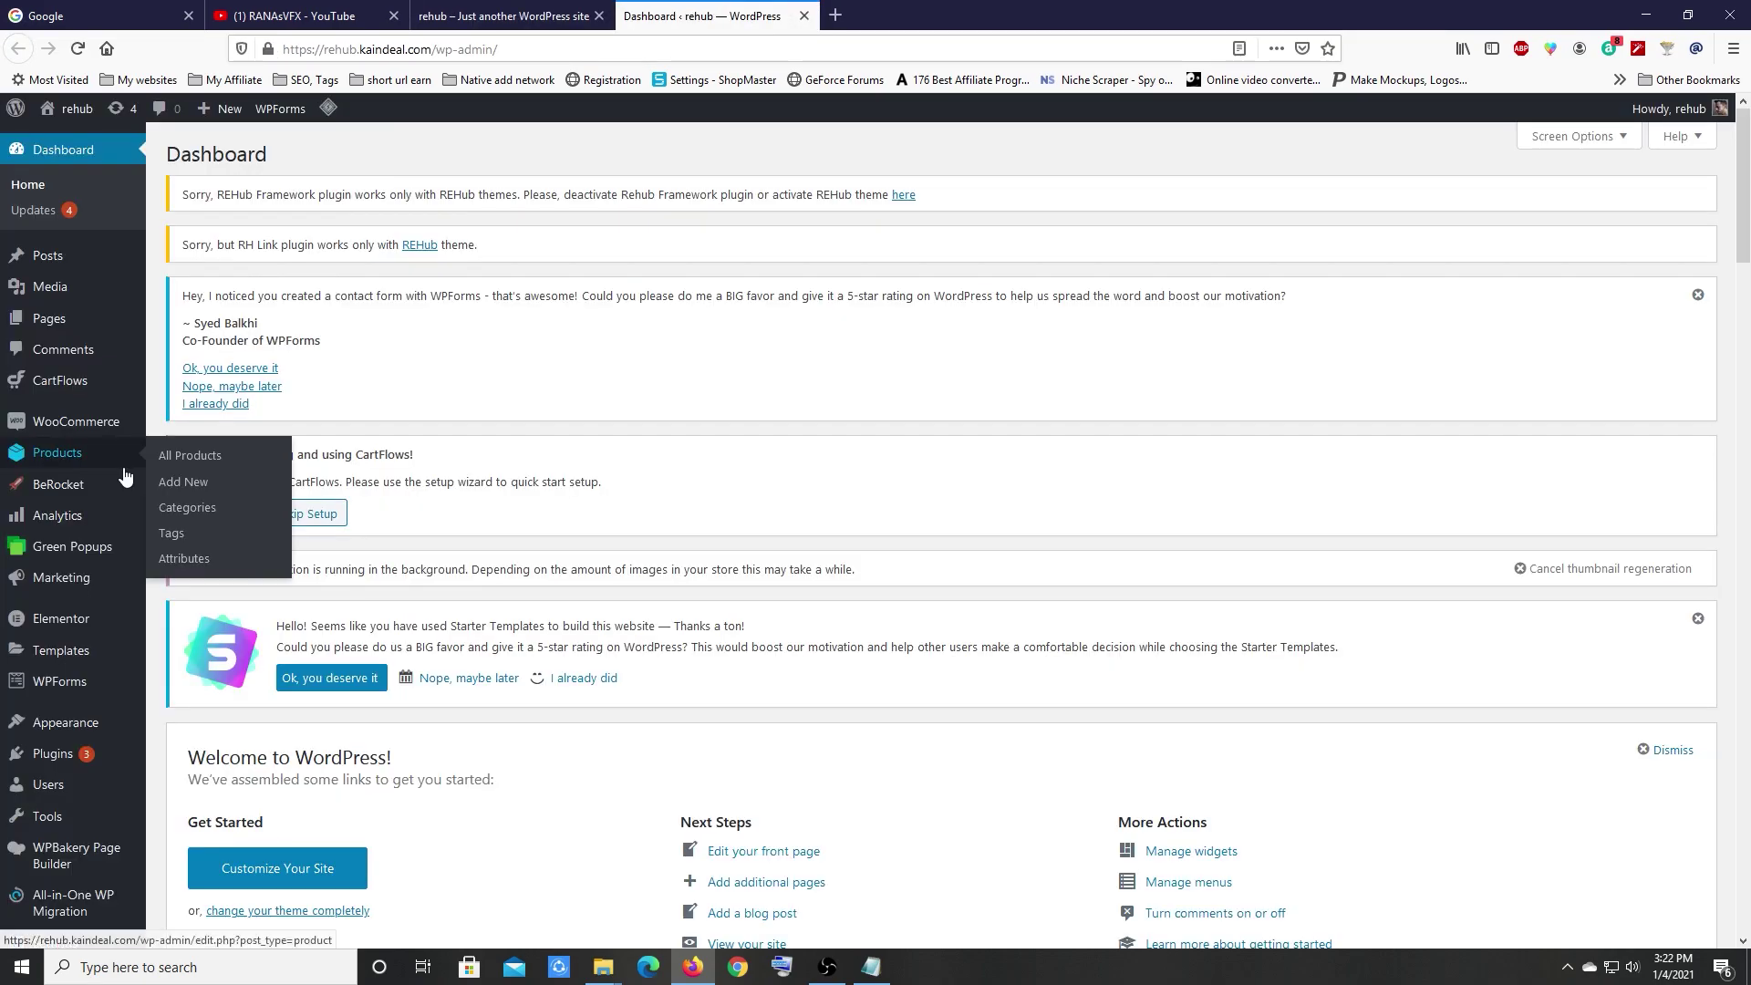
{"action": "mouse_move", "coordinate": [77, 328]}
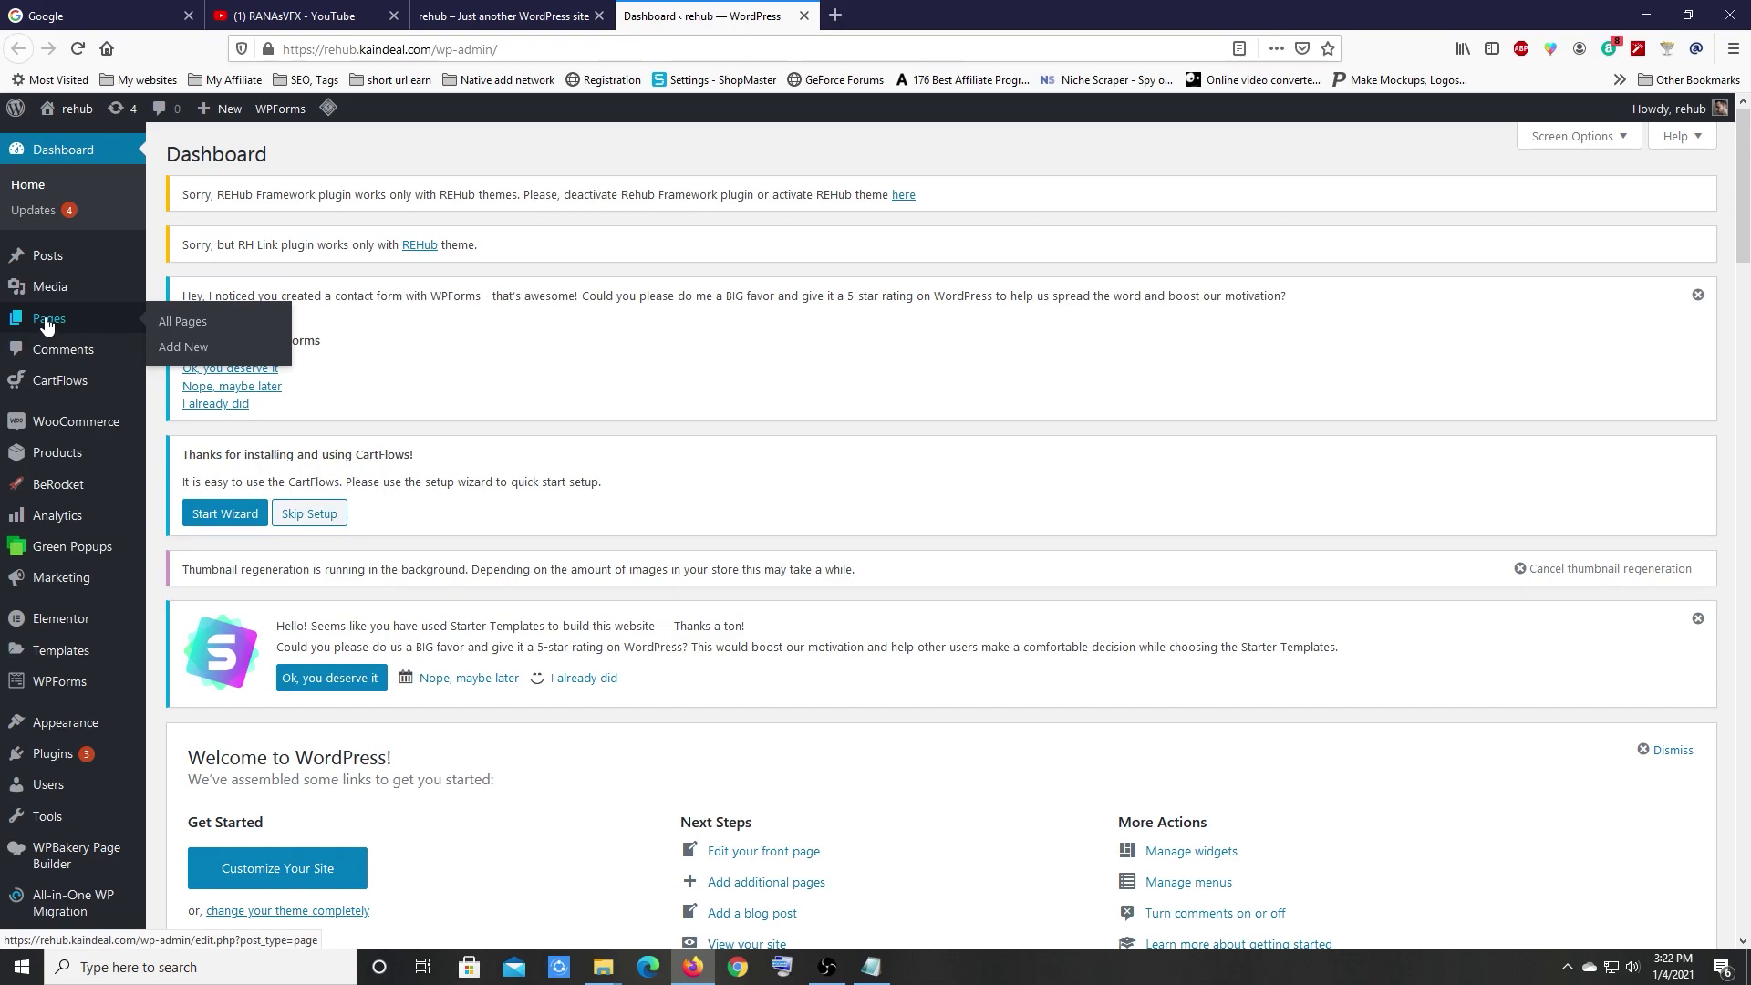
{"action": "left_click", "coordinate": [179, 349]}
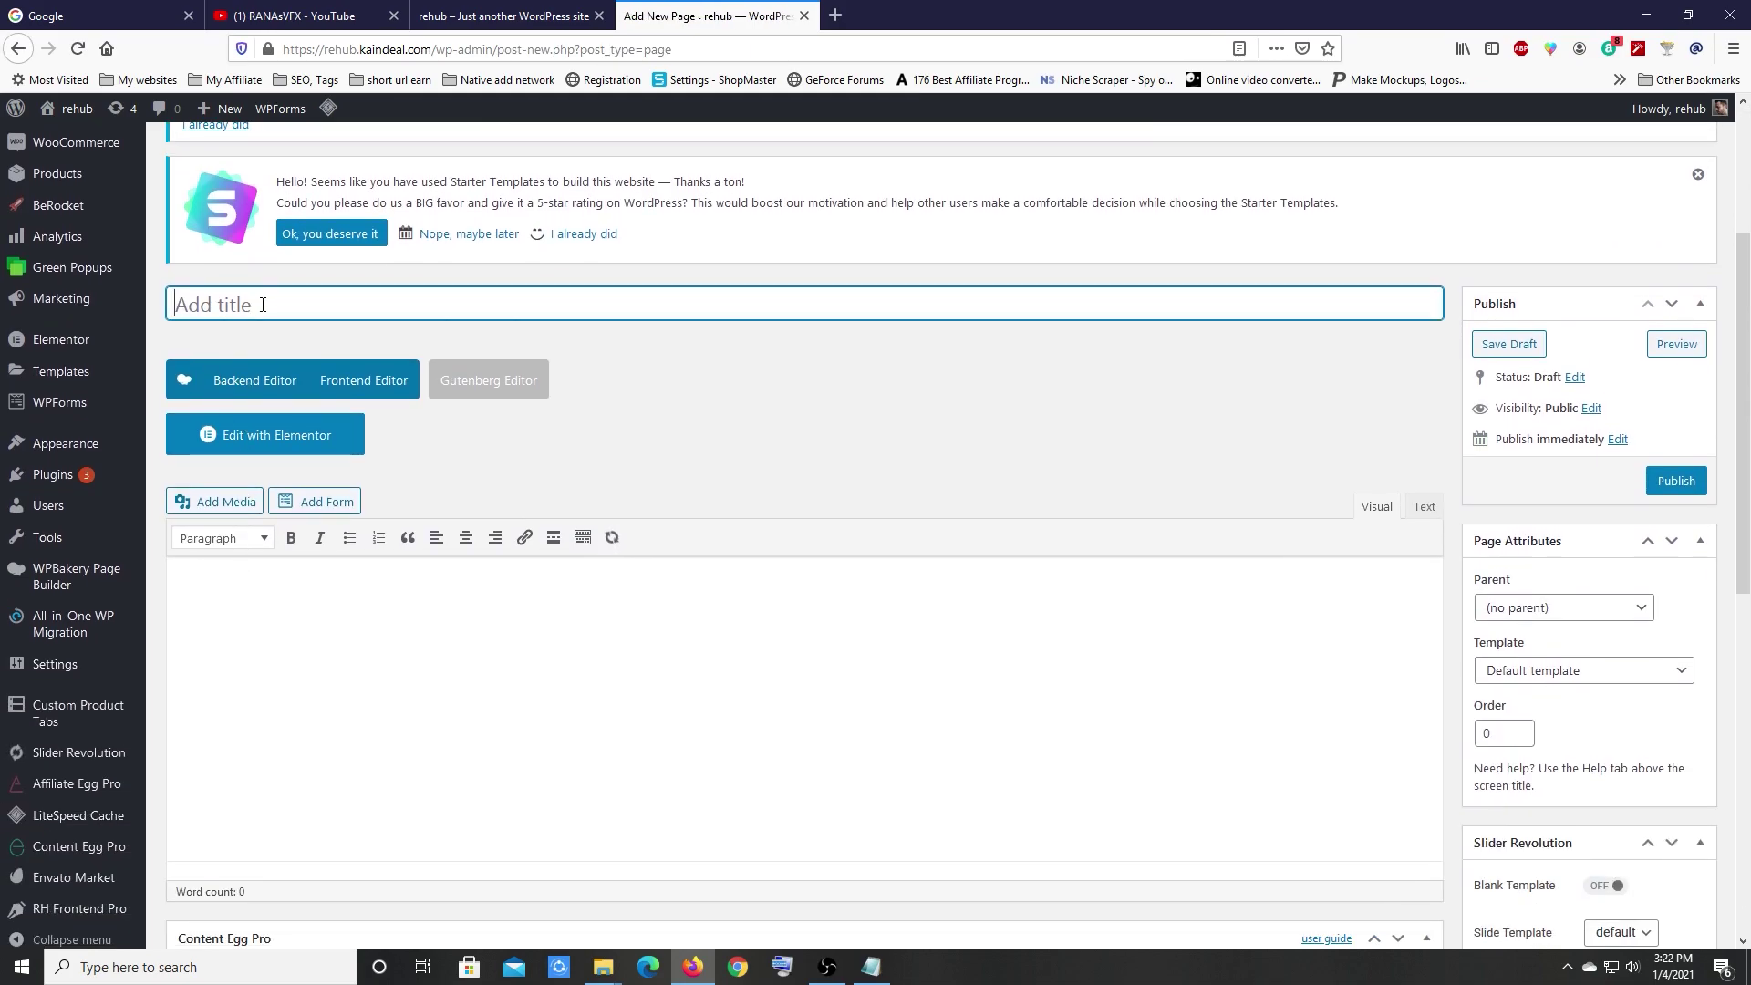
{"action": "type", "text": "new search page 2"}
Step: Copy the [content-egg-search-form] shortcode from Notepad and paste it into the page body
{"action": "left_click", "coordinate": [242, 614]}
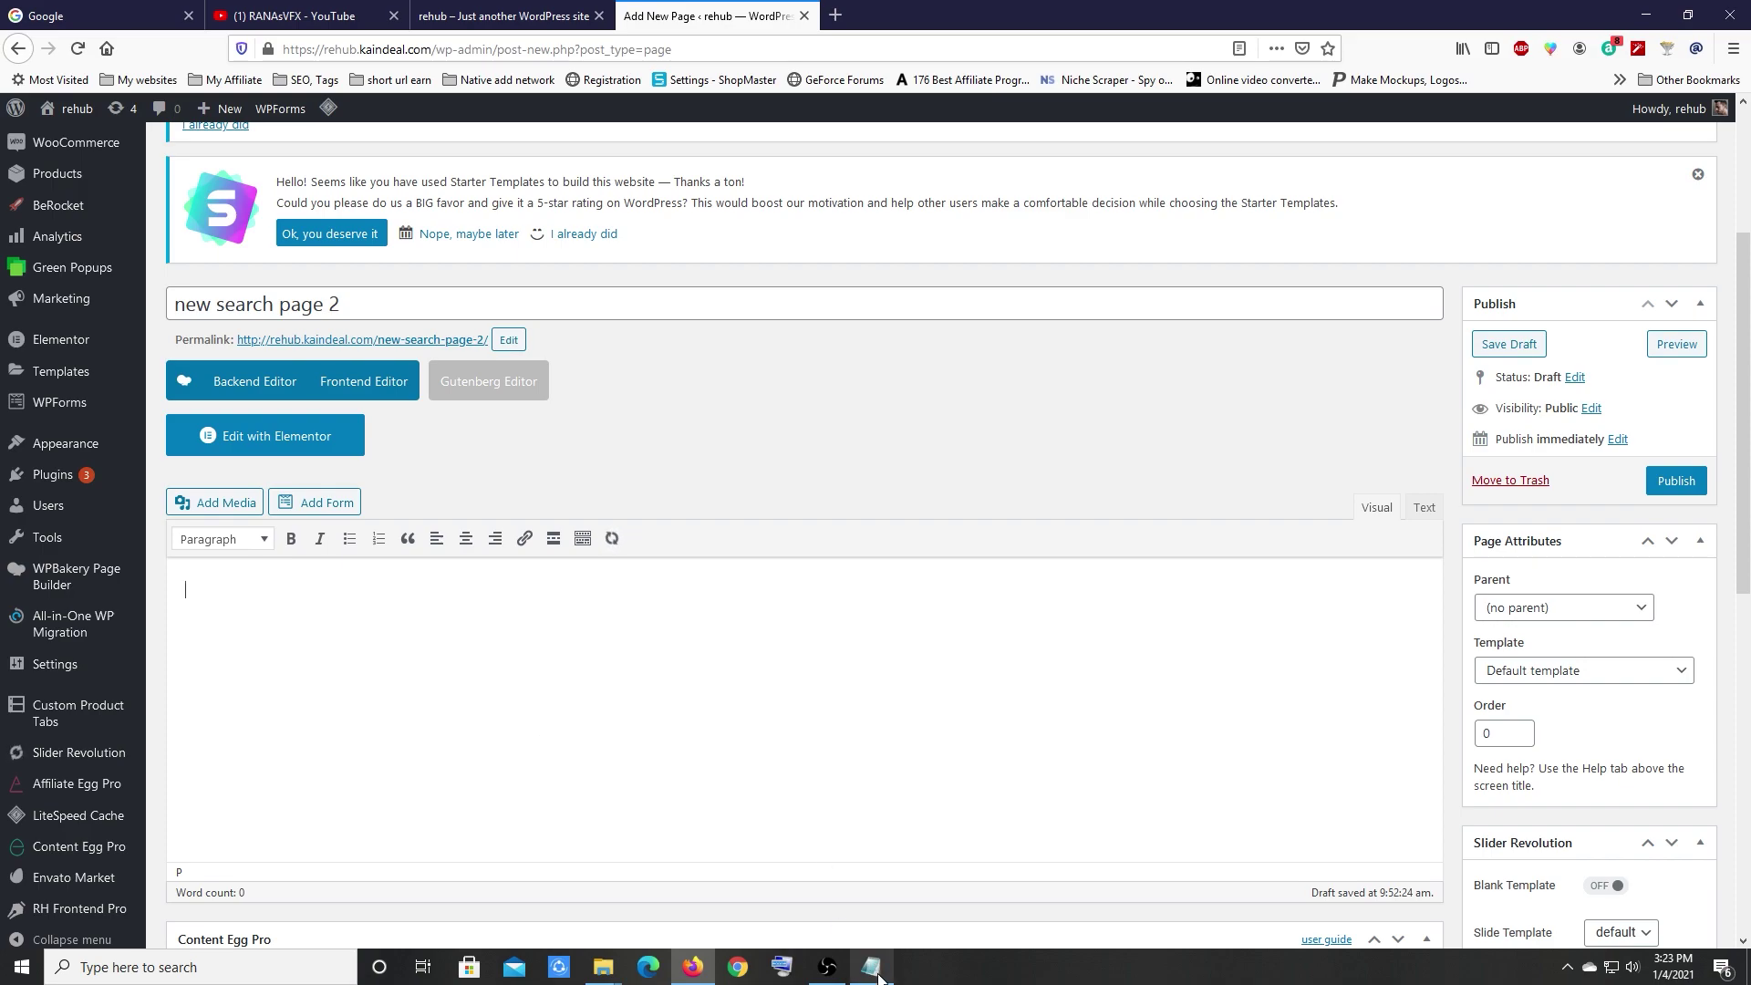
{"action": "left_click", "coordinate": [871, 967]}
{"action": "left_click_drag", "start_coordinate": [725, 352], "coordinate": [429, 352]}
{"action": "right_click", "coordinate": [456, 351]}
{"action": "left_click", "coordinate": [305, 402]}
{"action": "left_click", "coordinate": [241, 609]}
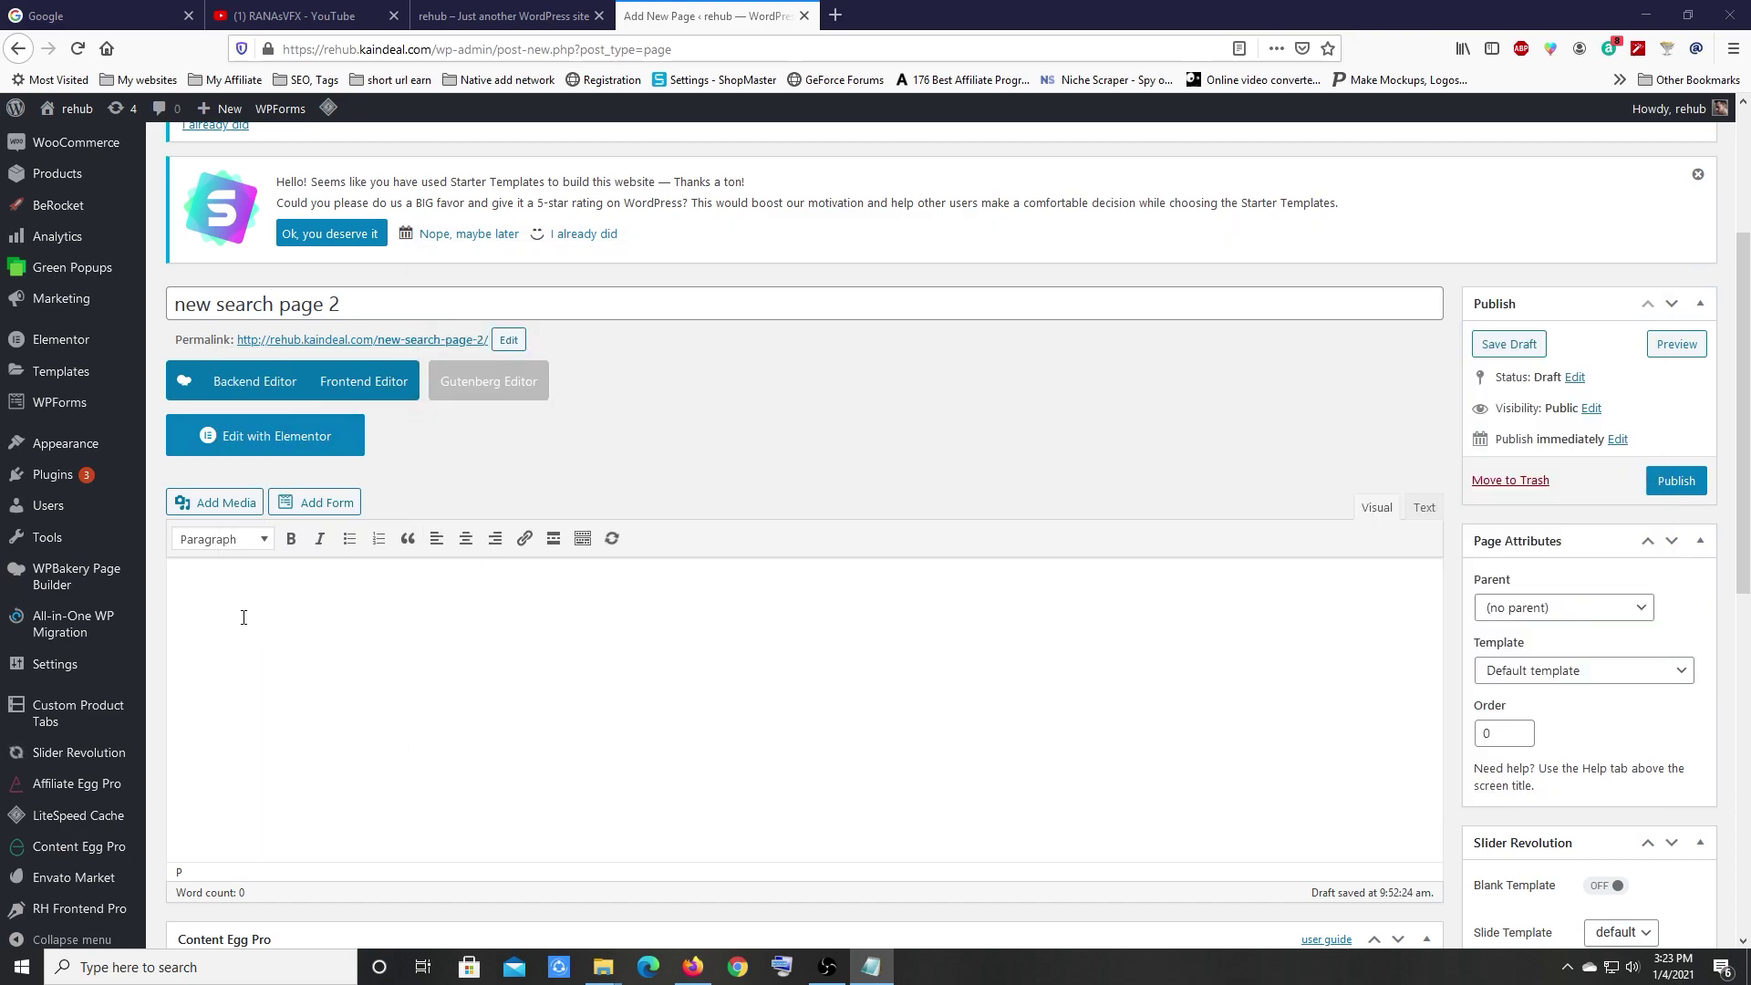
{"action": "right_click", "coordinate": [228, 606]}
{"action": "left_click", "coordinate": [272, 683]}
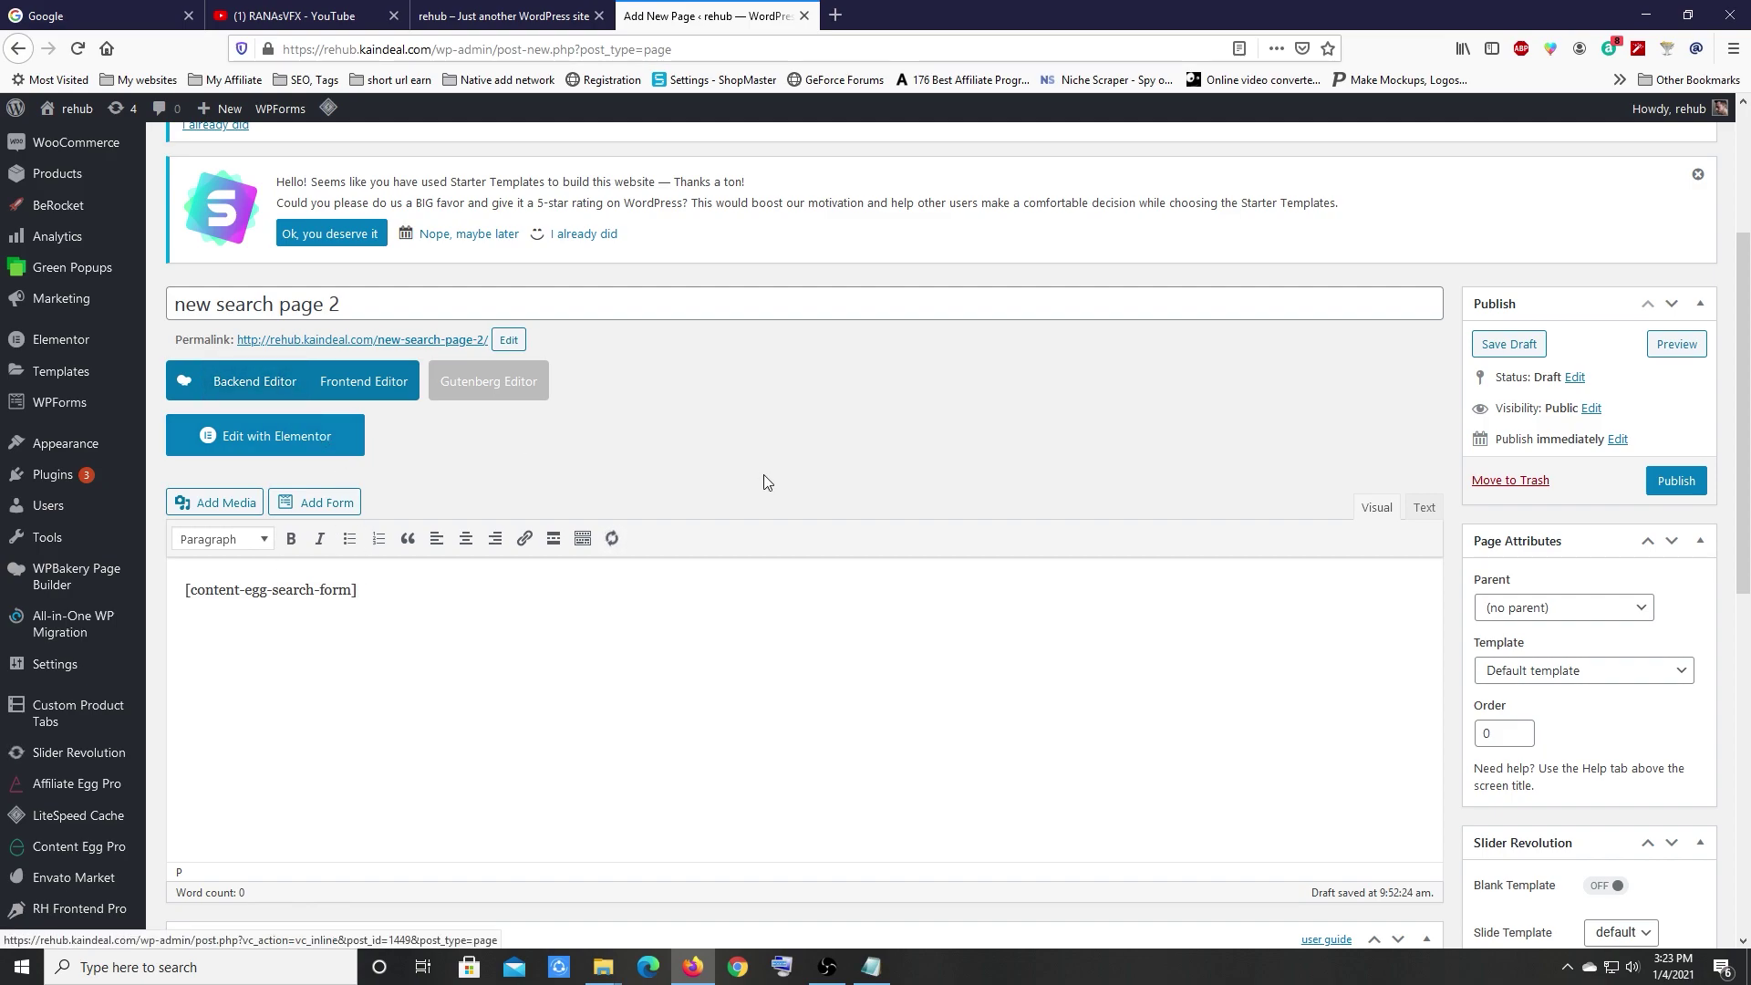
Step: Publish 'new search page 2' and view its Product Search box on the site
{"action": "left_click", "coordinate": [1676, 481]}
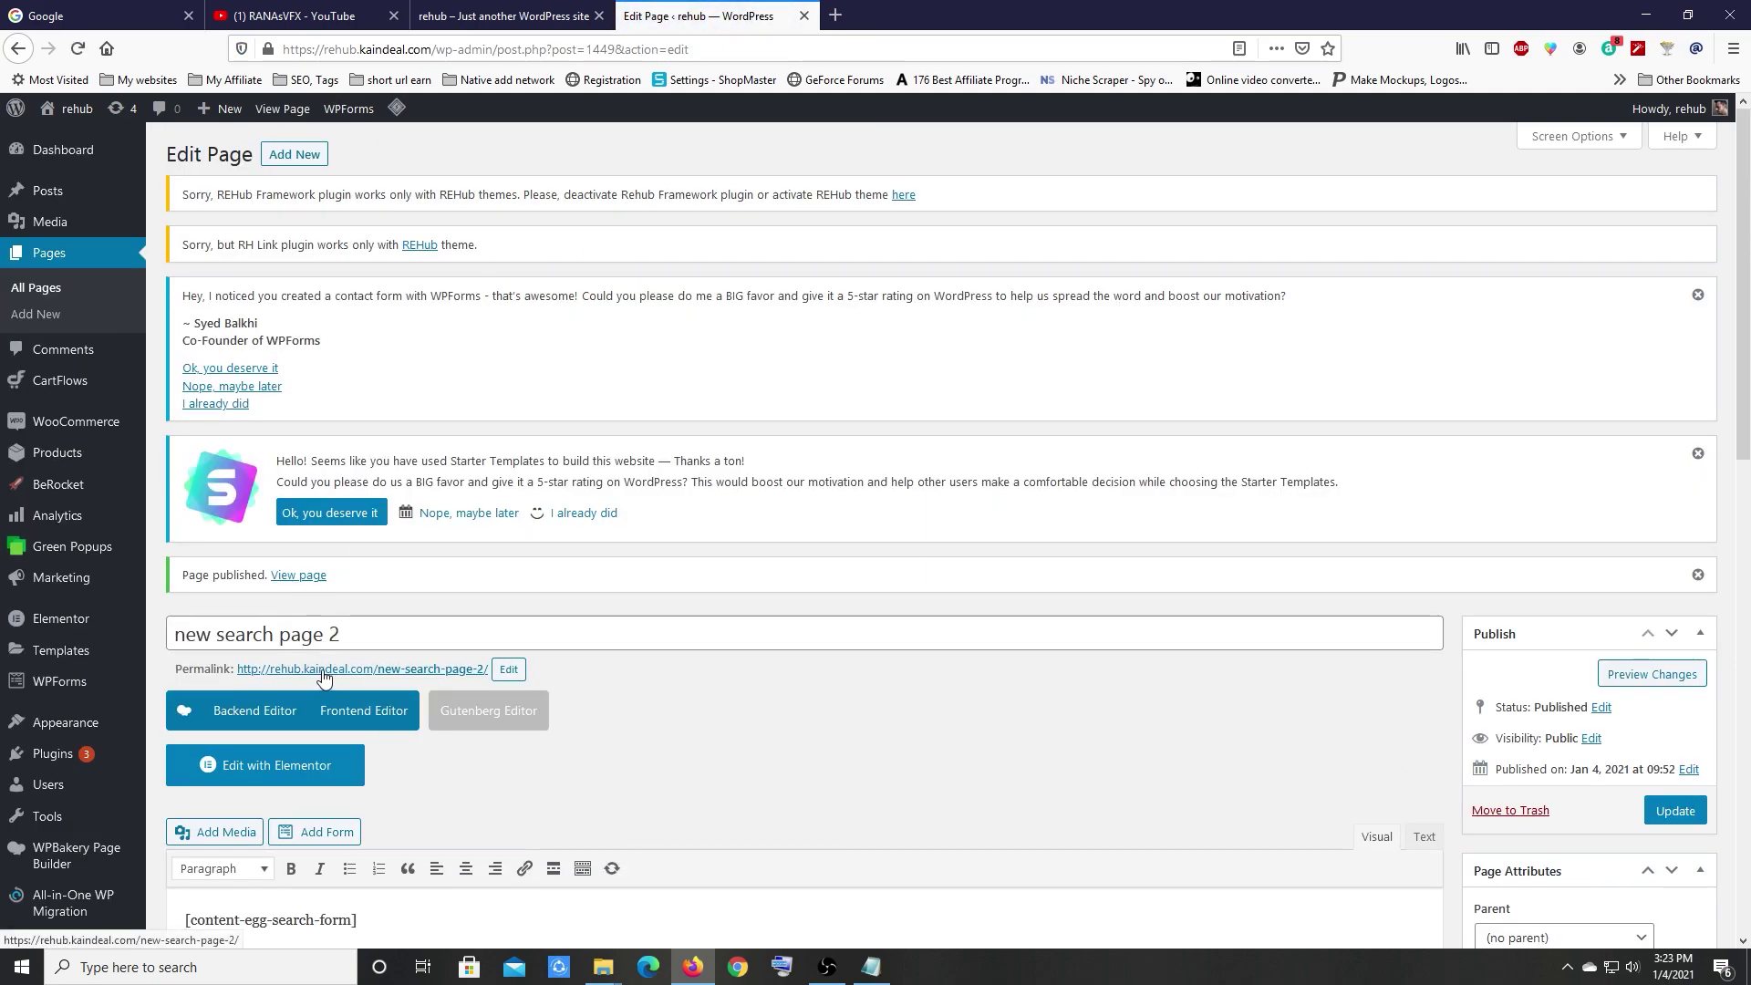
{"action": "left_click", "coordinate": [319, 672]}
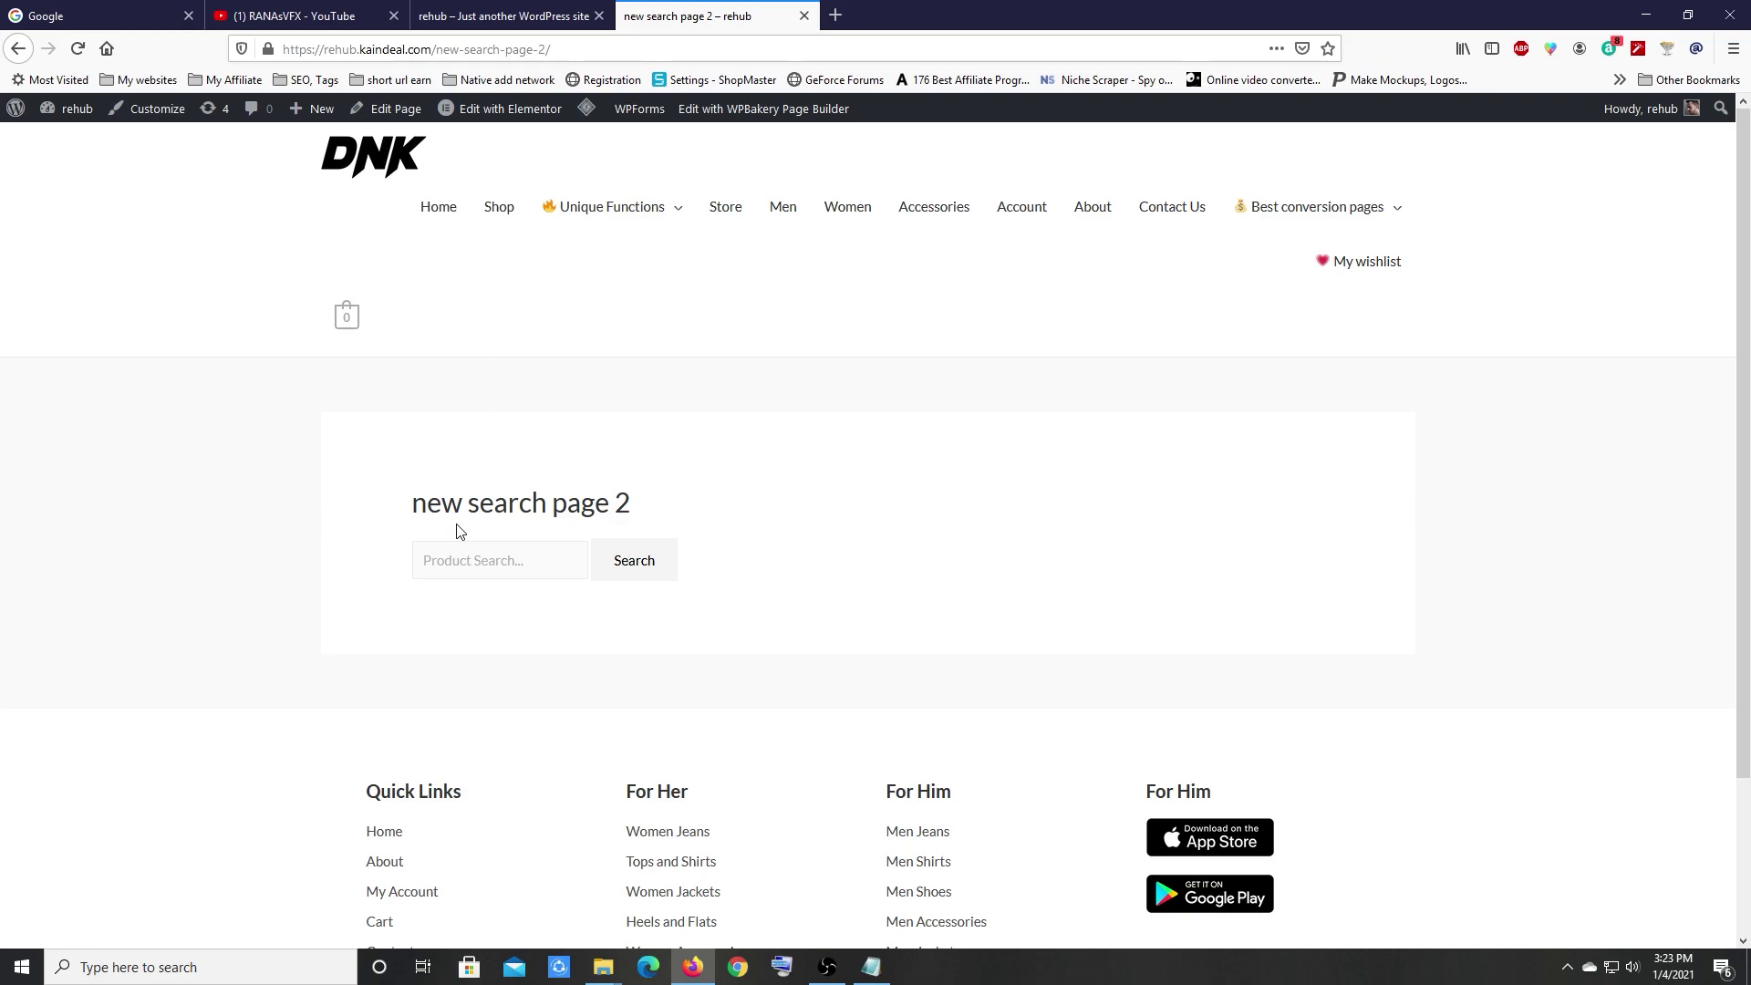
{"action": "left_click", "coordinate": [498, 14]}
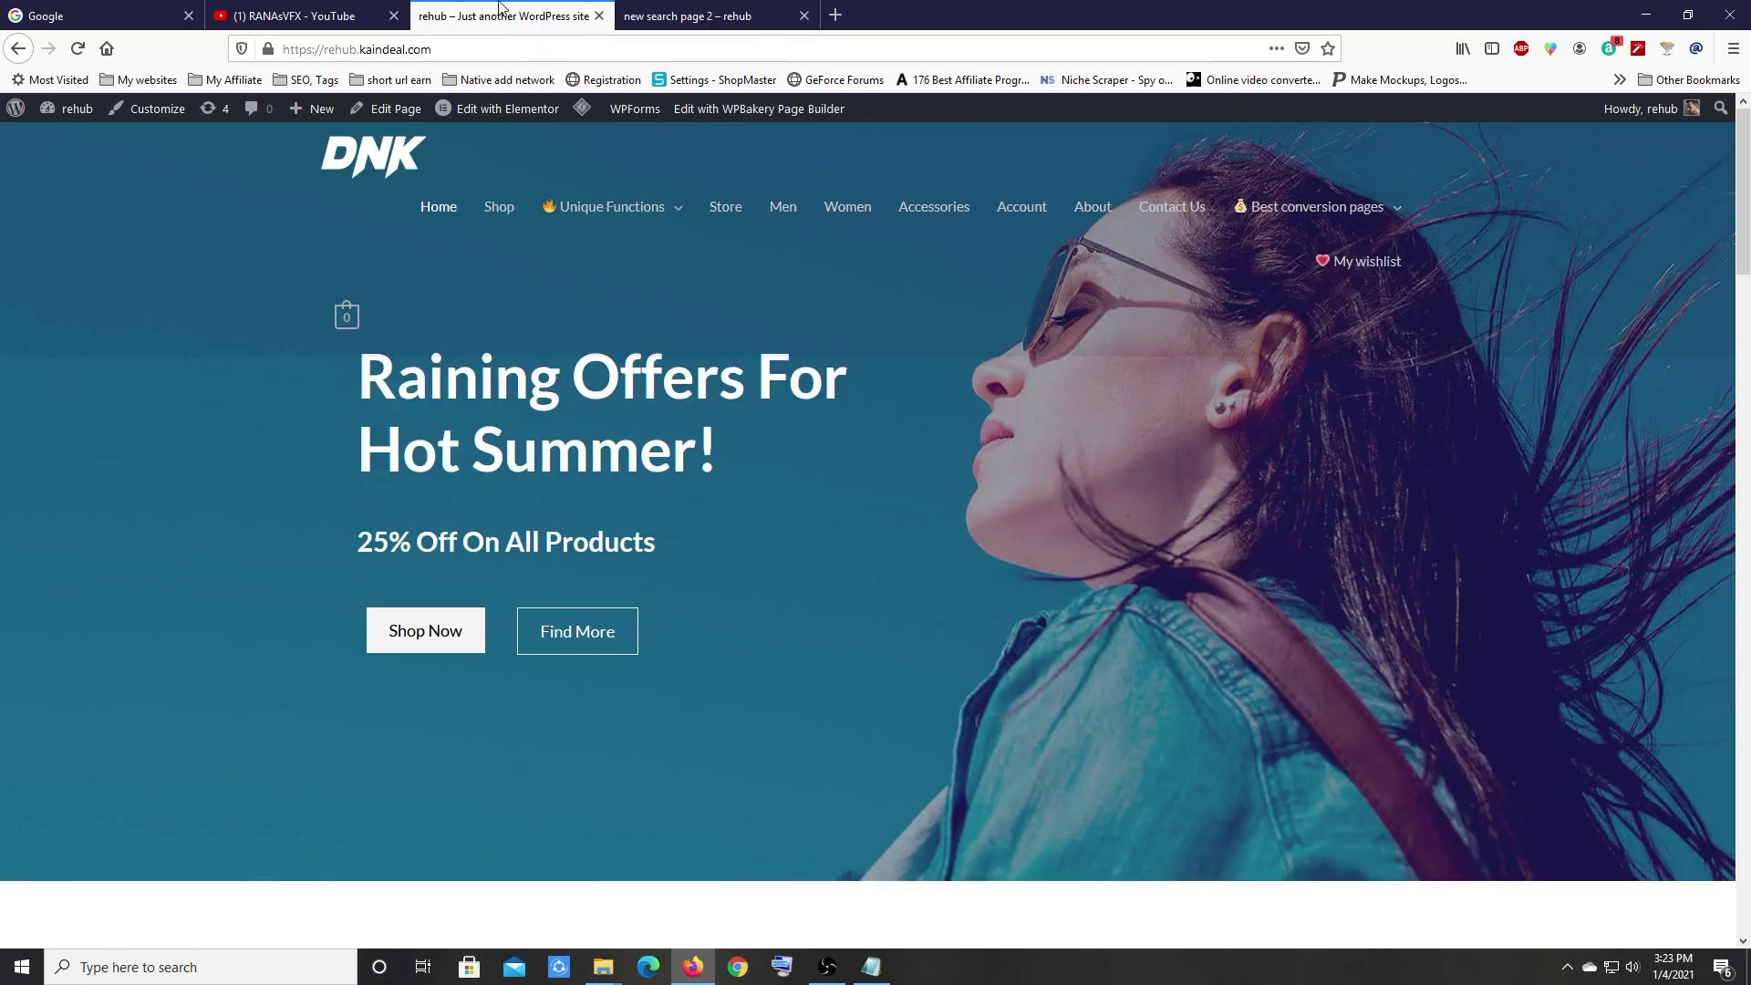
Step: Open the WordPress admin Dashboard in a new tab and scroll down its menu
{"action": "mouse_move", "coordinate": [76, 116]}
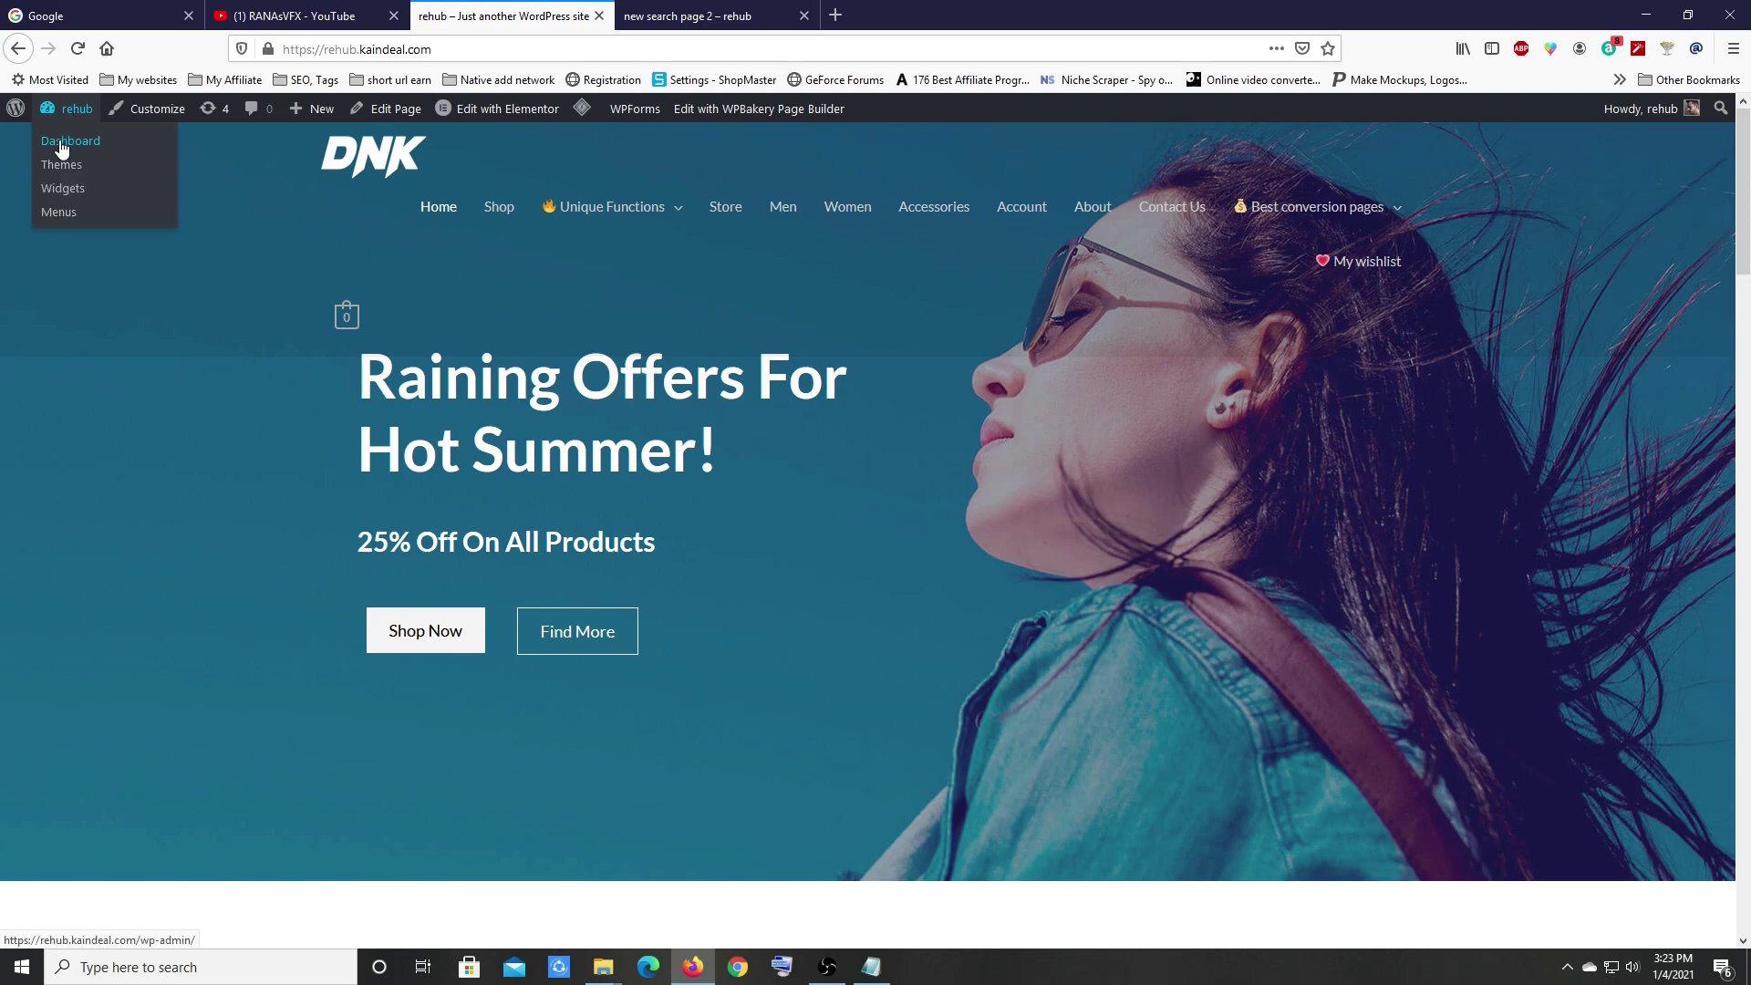
{"action": "right_click", "coordinate": [61, 149]}
{"action": "left_click", "coordinate": [101, 157]}
{"action": "left_click", "coordinate": [712, 15]}
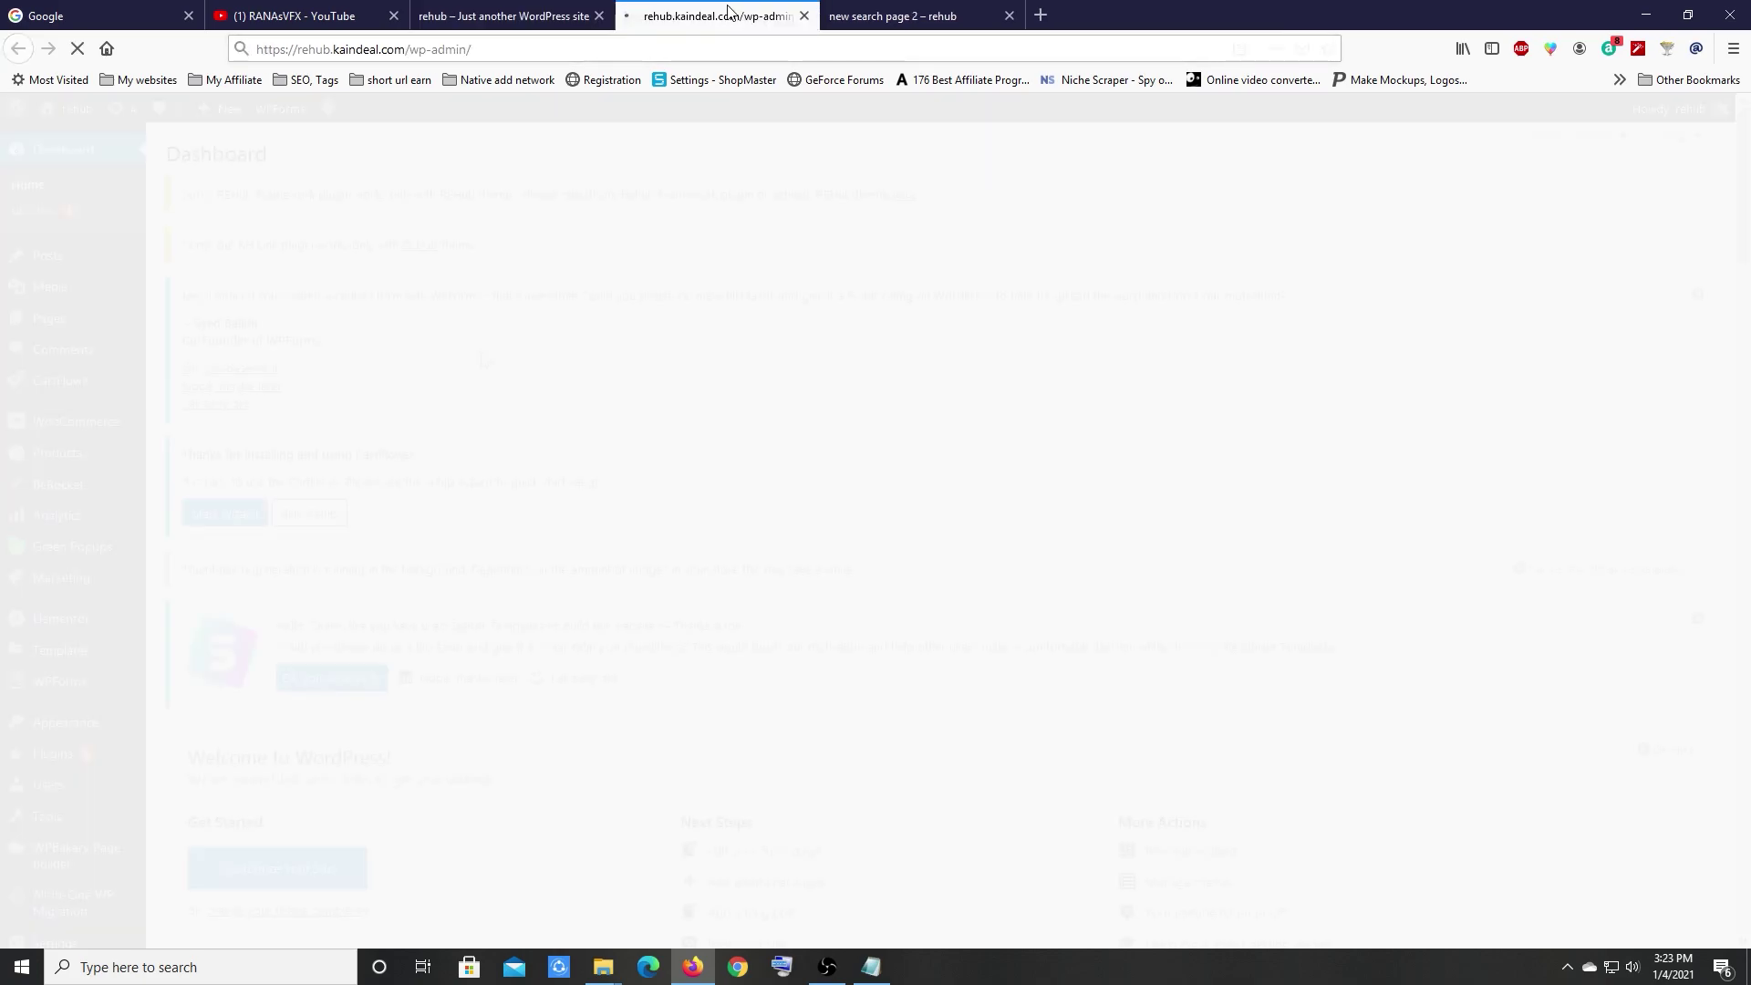
{"action": "scroll", "coordinate": [63, 559], "scroll_direction": "down", "scroll_amount": 6}
{"action": "mouse_move", "coordinate": [63, 560]}
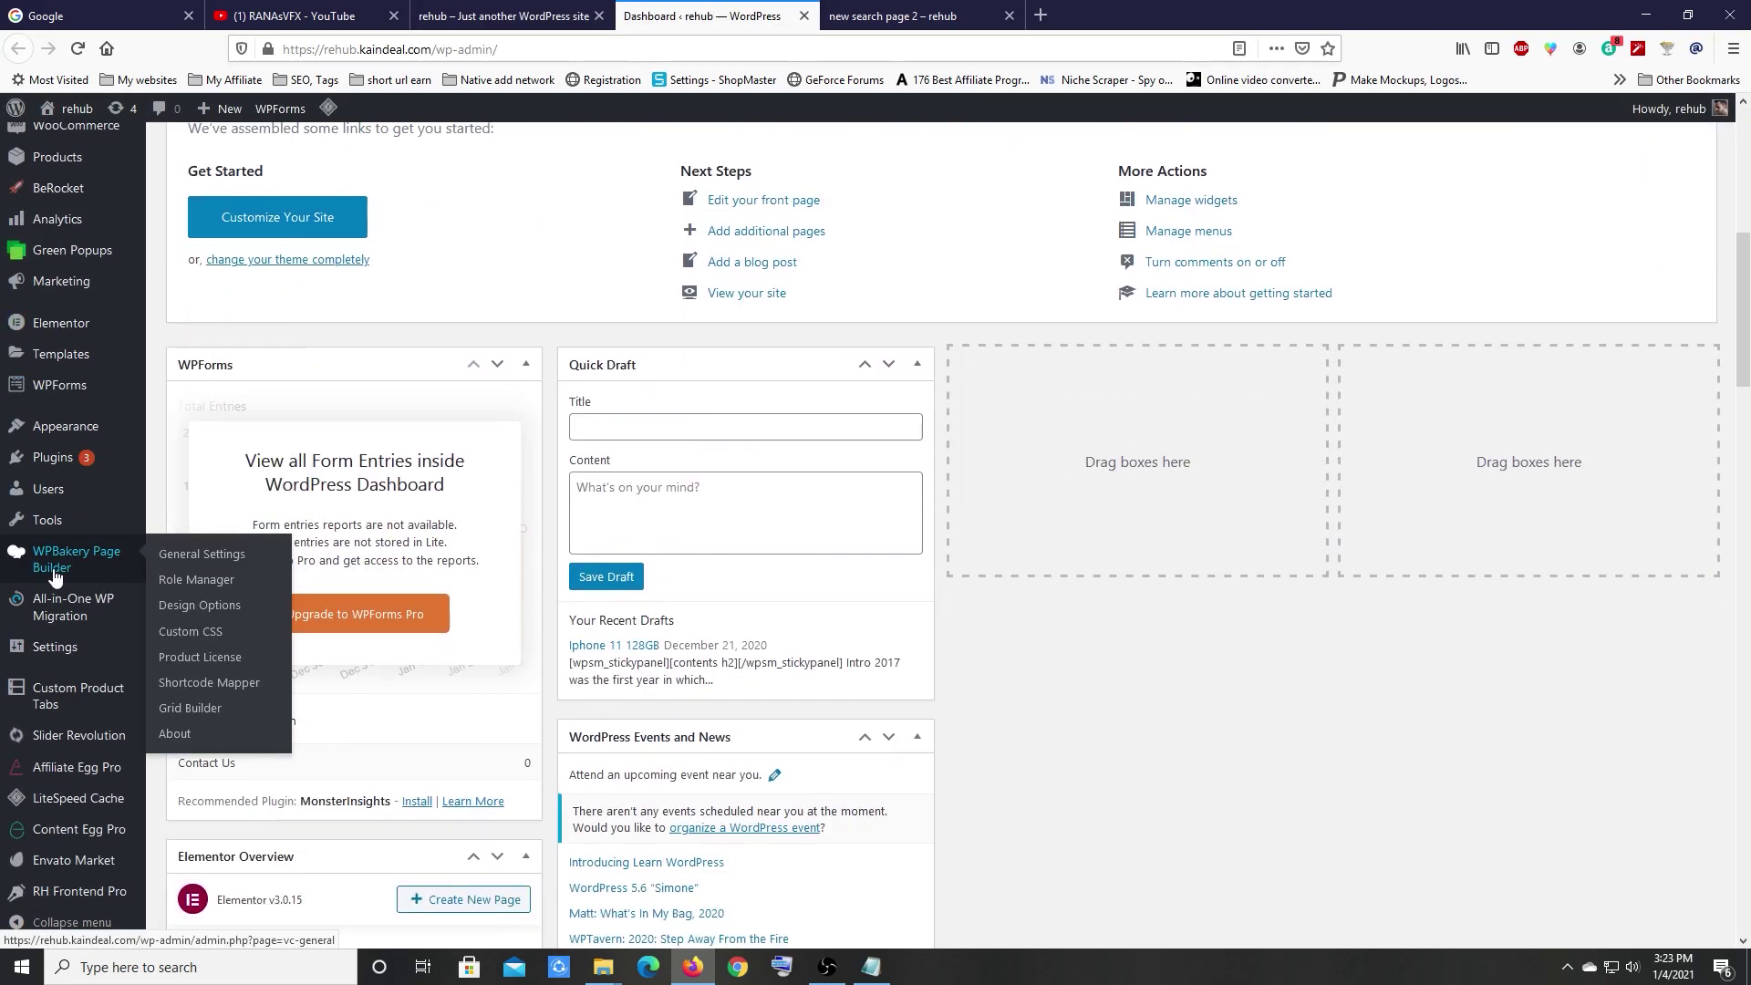
{"action": "scroll", "coordinate": [55, 575], "scroll_direction": "down", "scroll_amount": 3}
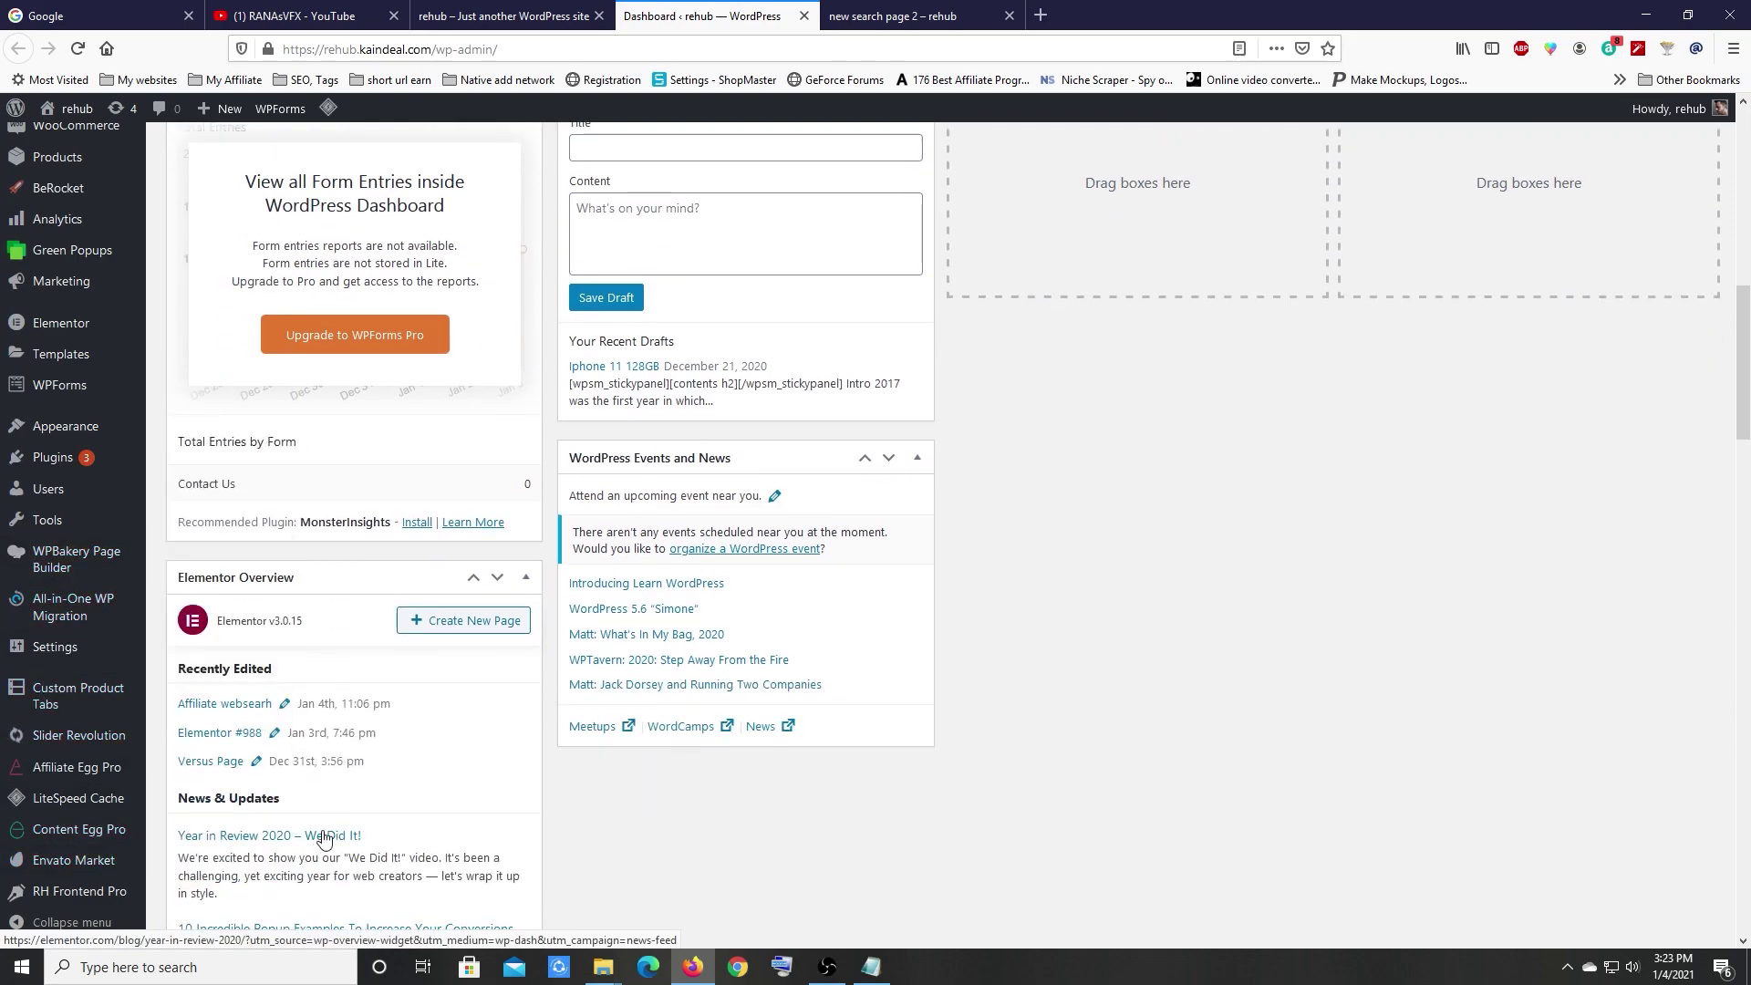
{"action": "mouse_move", "coordinate": [27, 837]}
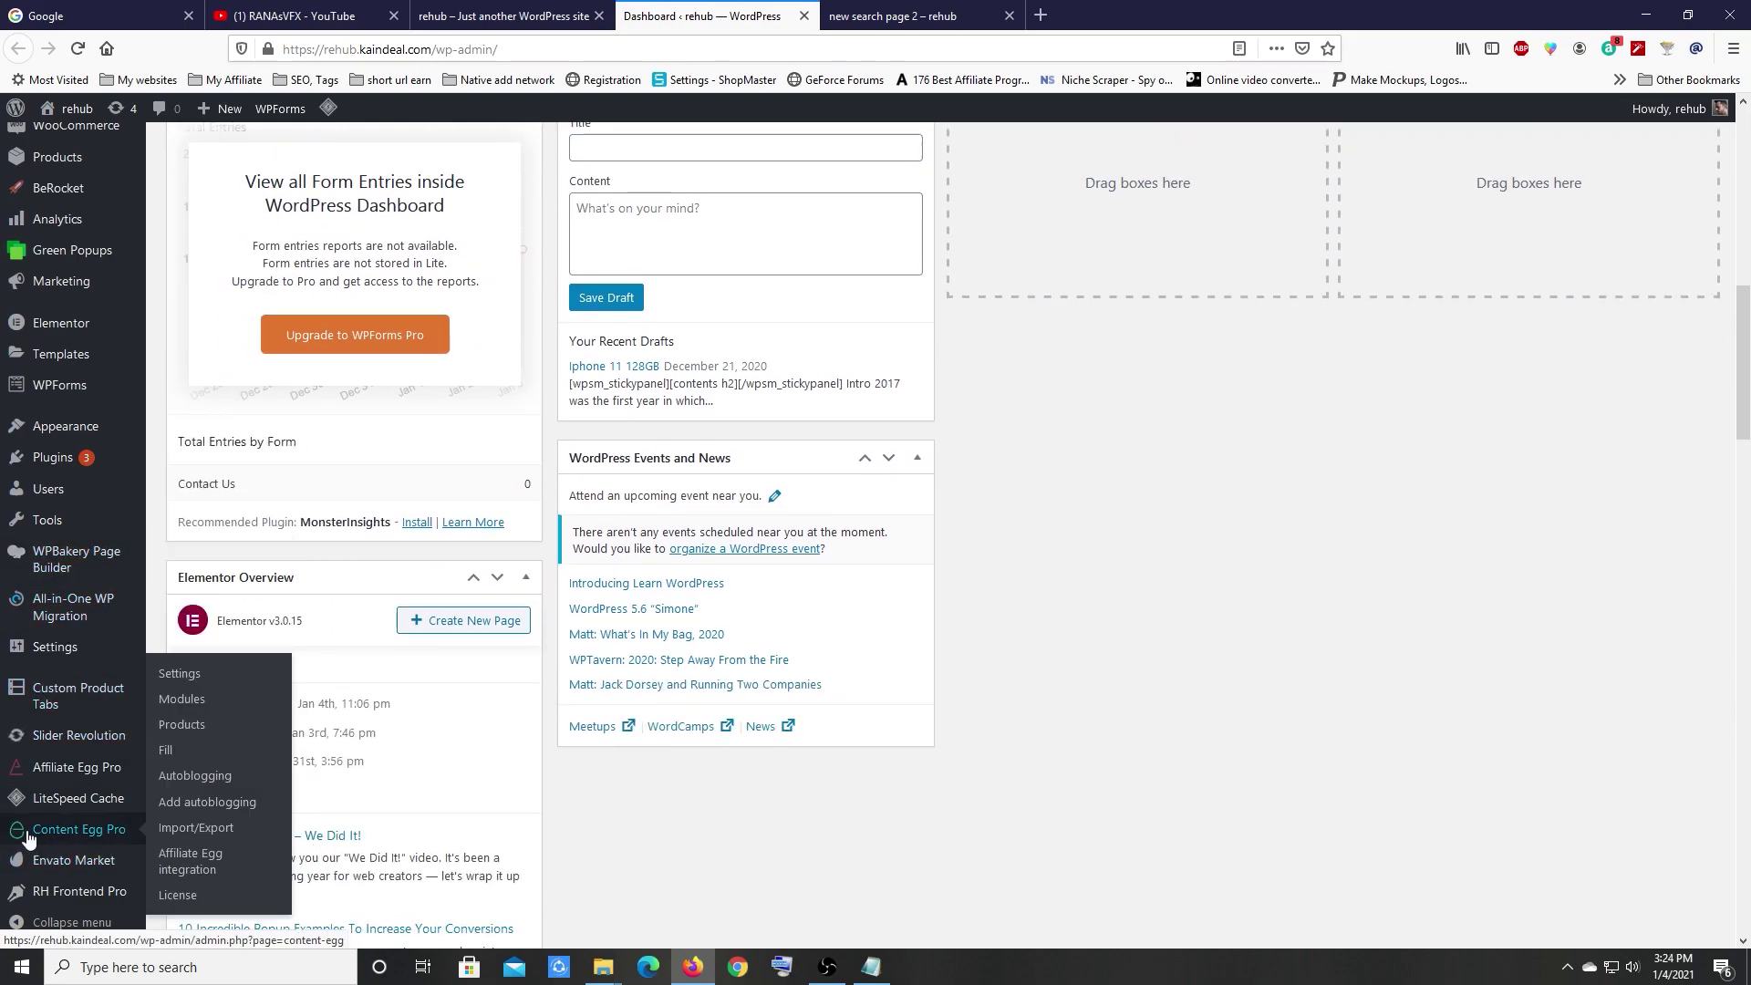
Step: In Content Egg Frontend search settings, check the offers_list template shortcode against the notes and save
{"action": "left_click", "coordinate": [192, 673]}
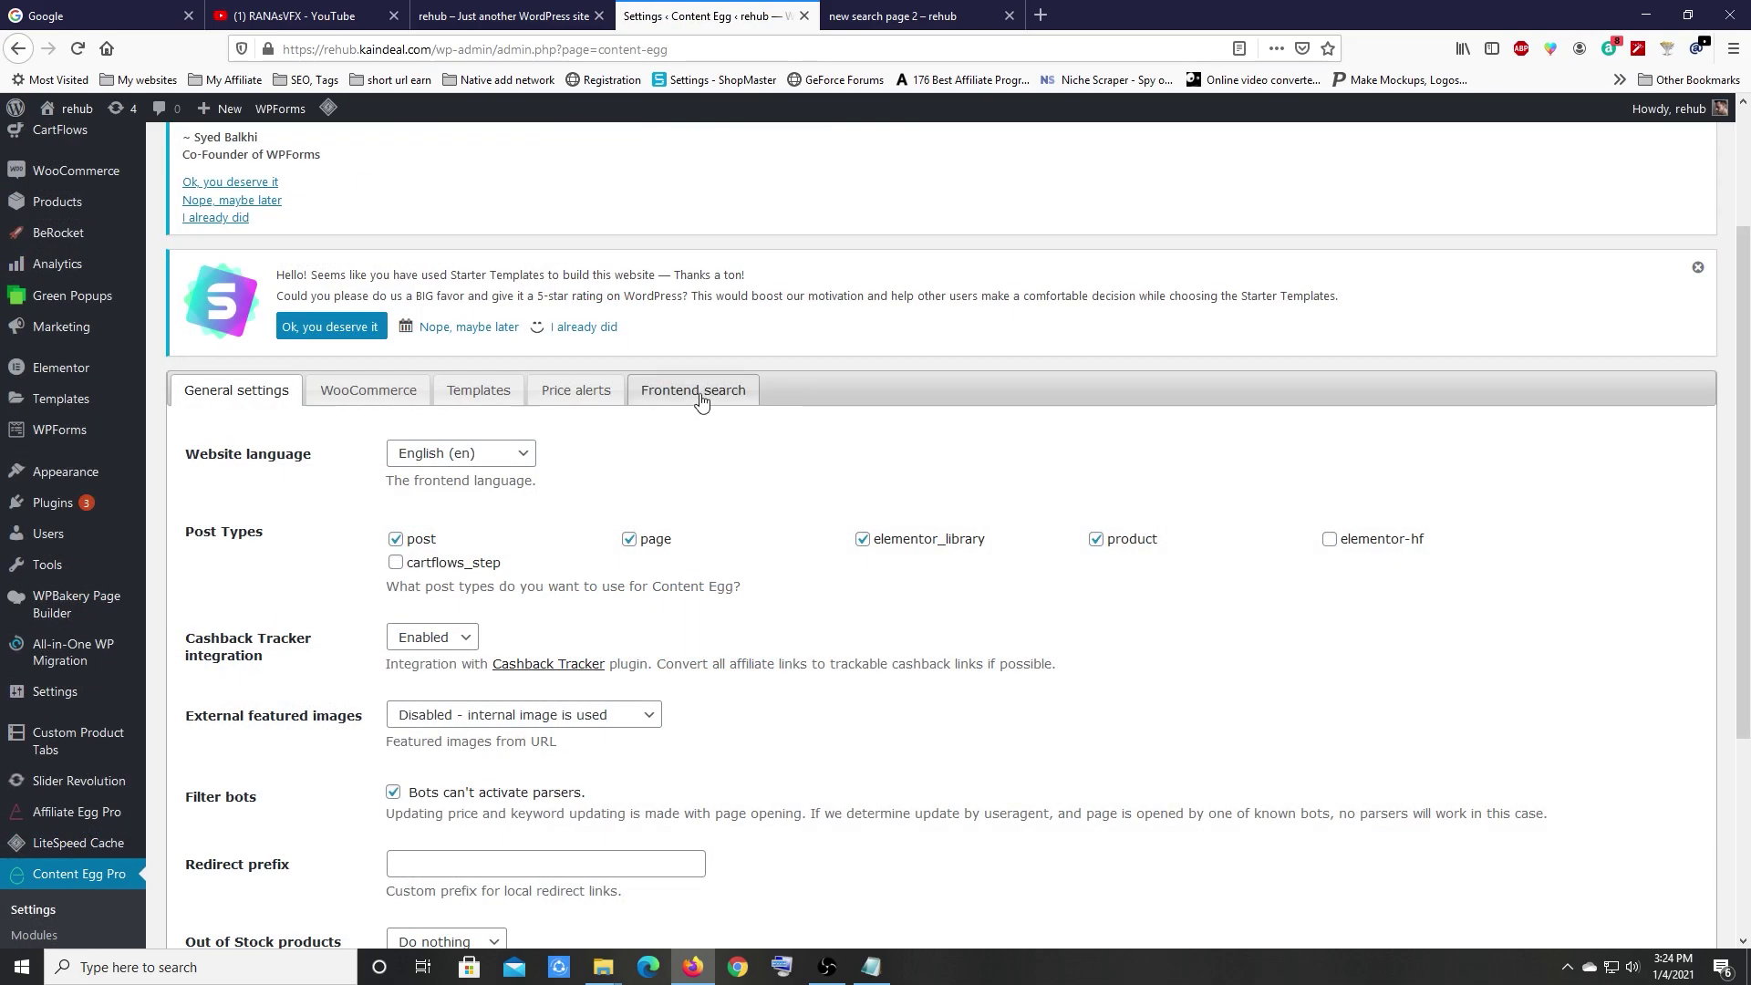
{"action": "left_click", "coordinate": [699, 391]}
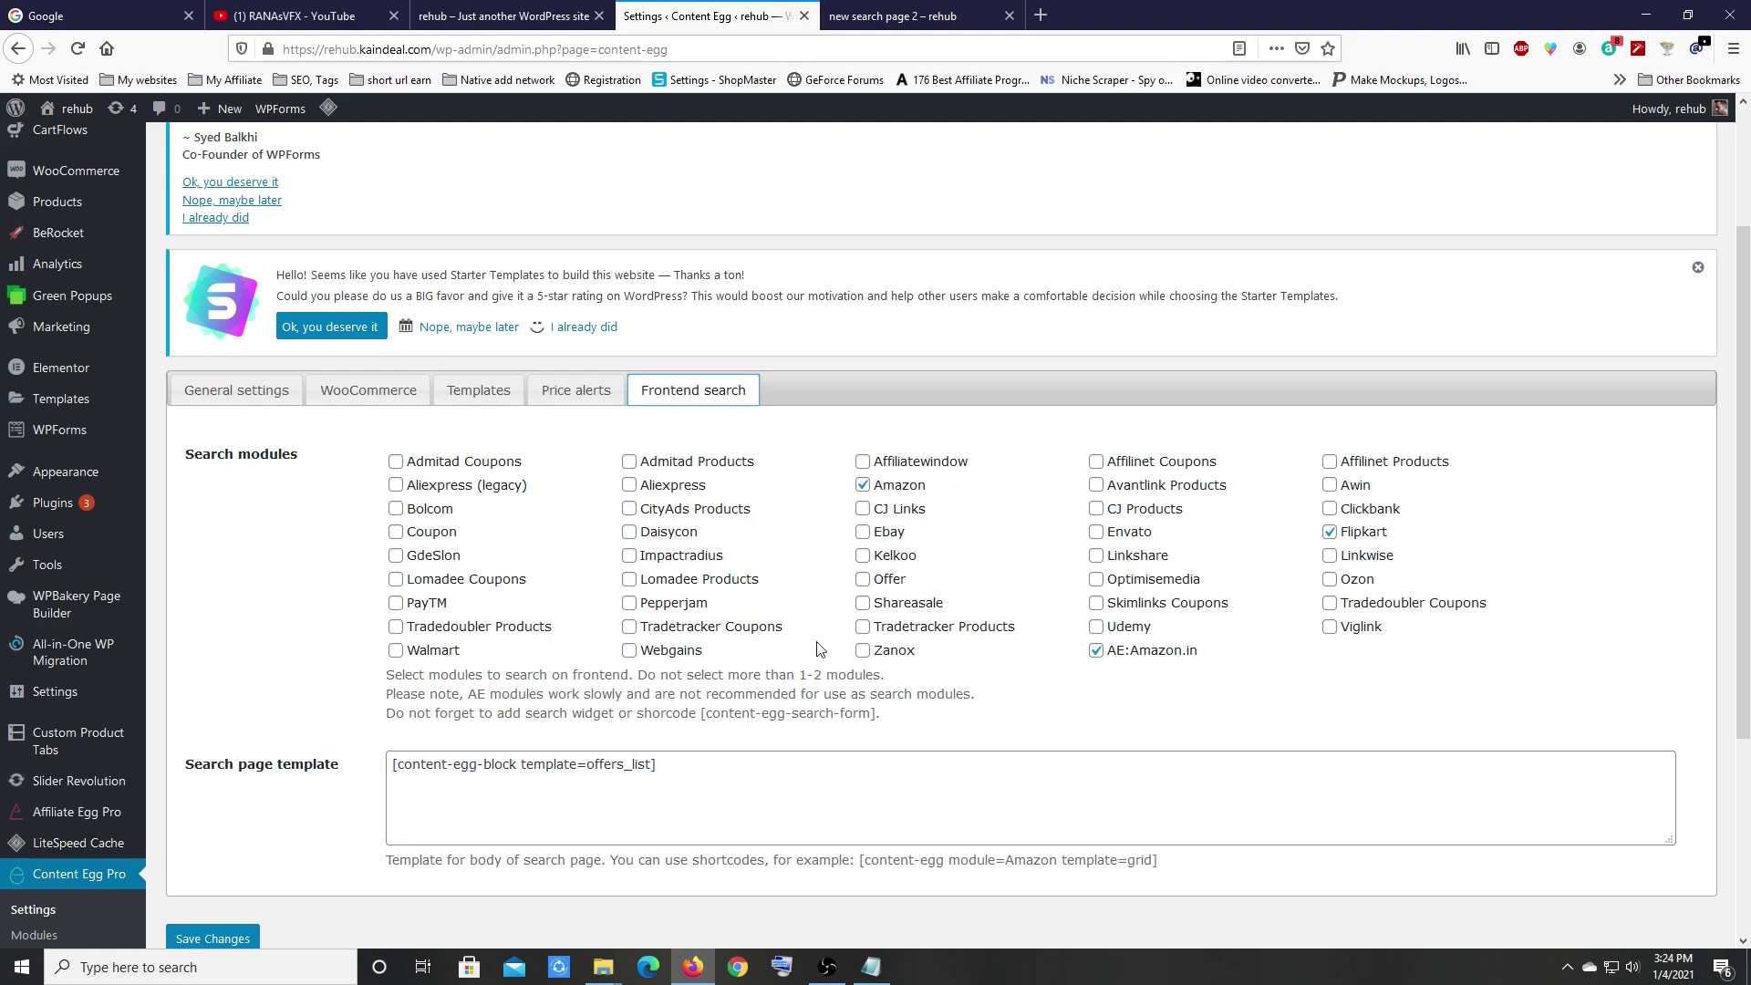
{"action": "scroll", "coordinate": [17, 780], "scroll_direction": "down", "scroll_amount": 3}
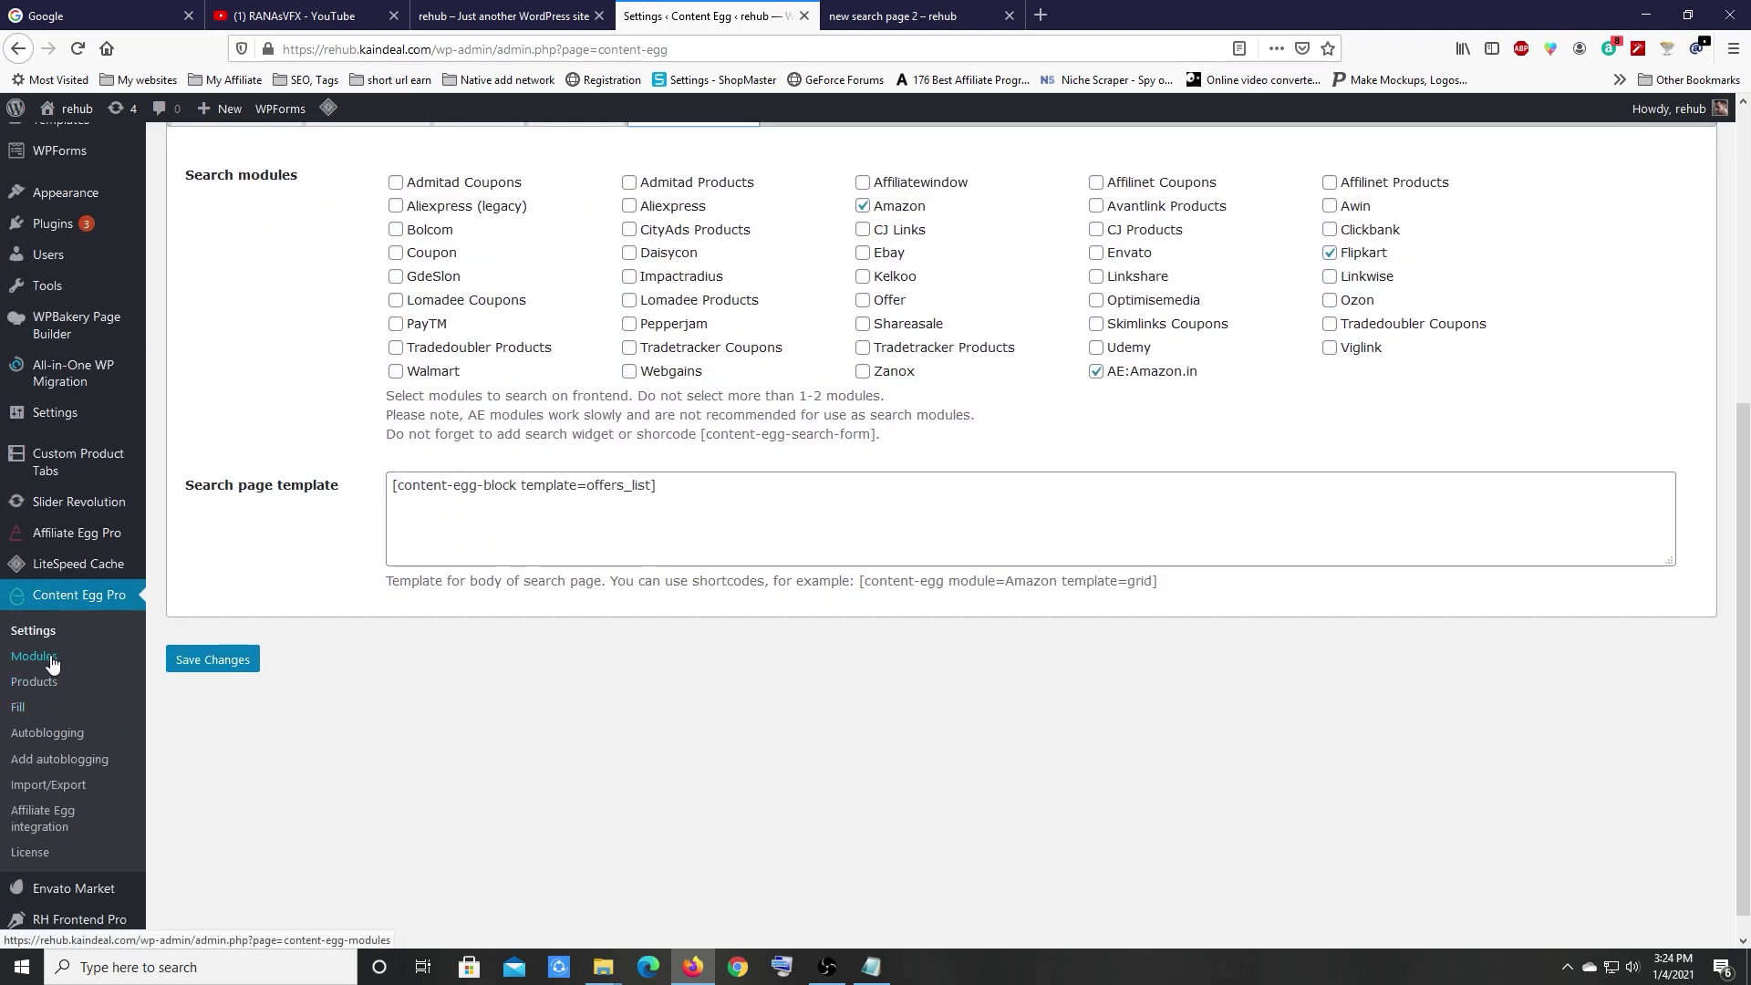
{"action": "scroll", "coordinate": [218, 656], "scroll_direction": "up", "scroll_amount": 2}
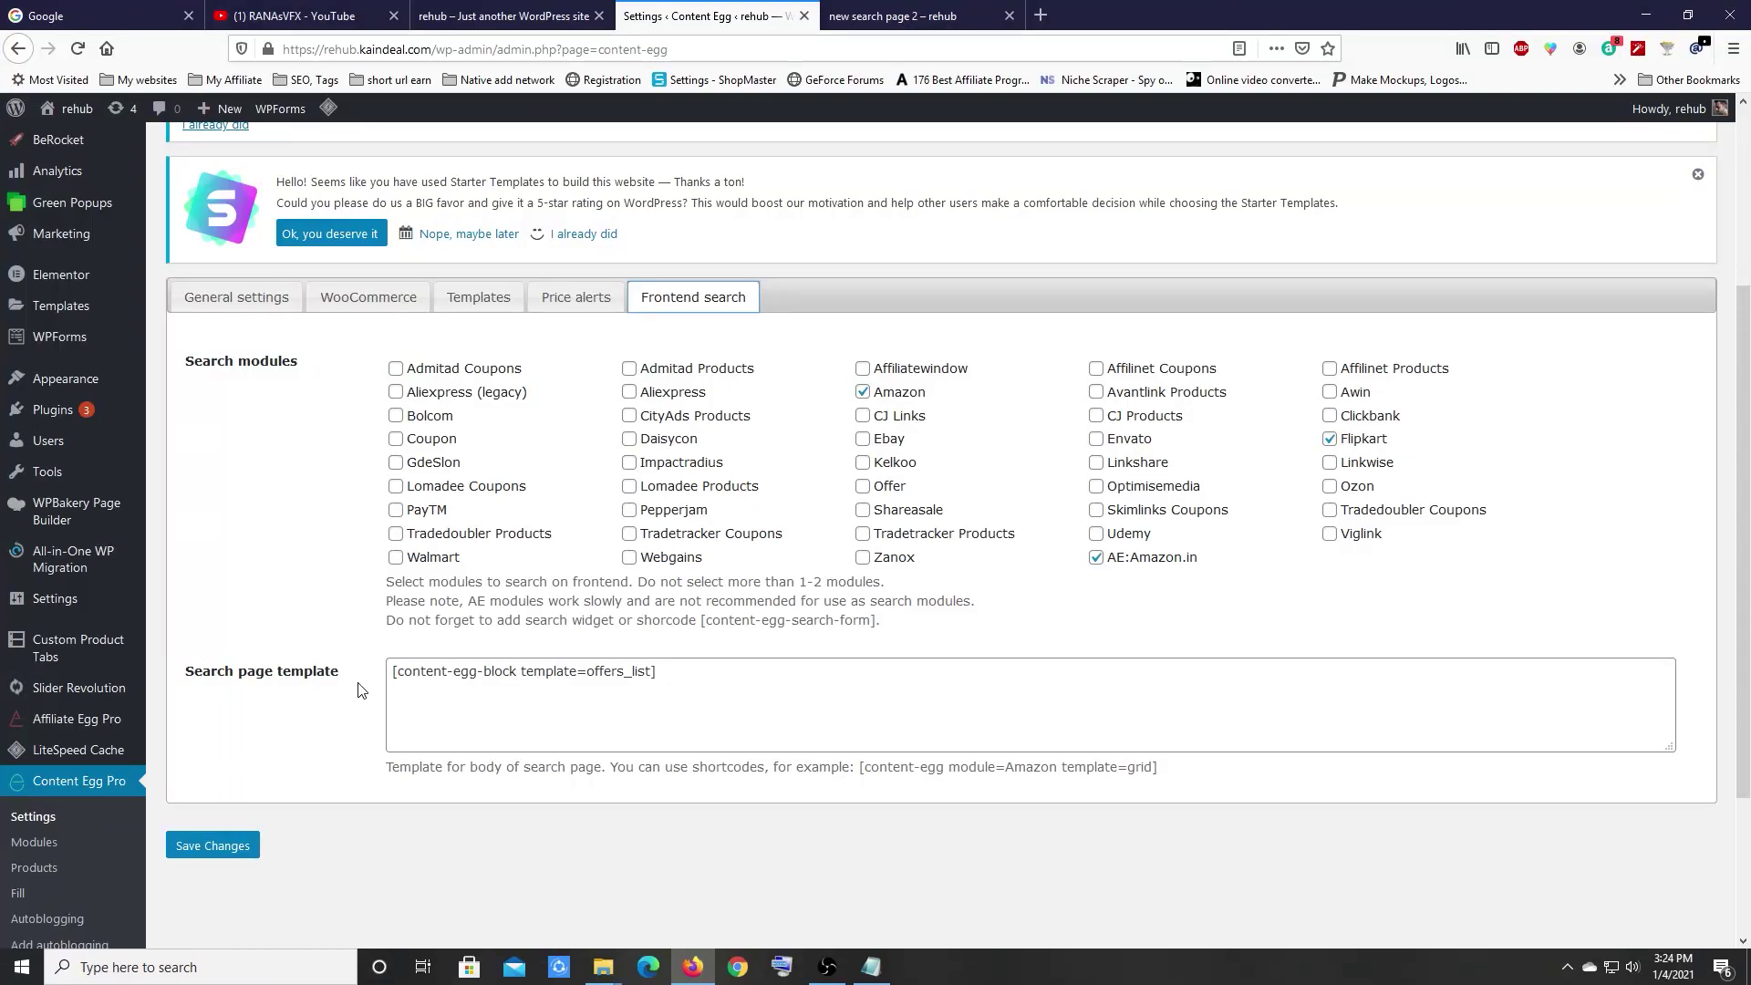
{"action": "left_click", "coordinate": [476, 680]}
{"action": "key", "text": "alt+Tab"}
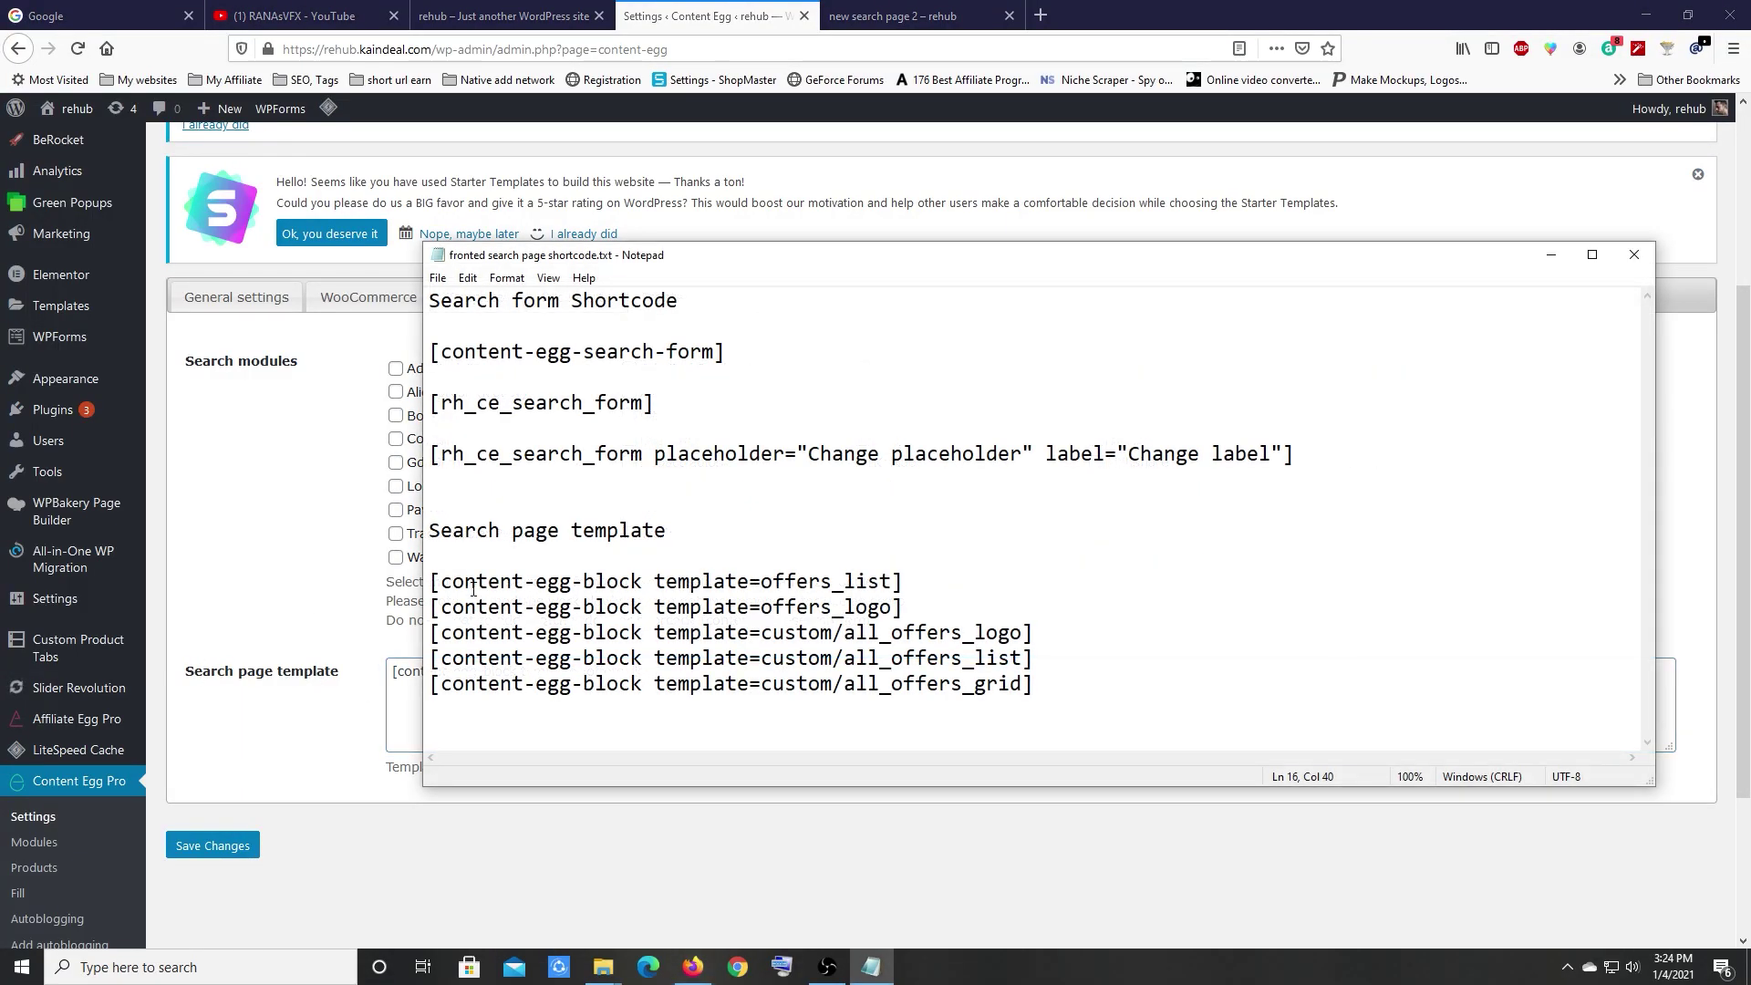
{"action": "left_click_drag", "start_coordinate": [527, 581], "coordinate": [596, 684]}
{"action": "left_click", "coordinate": [701, 684]}
{"action": "left_click", "coordinate": [401, 679]}
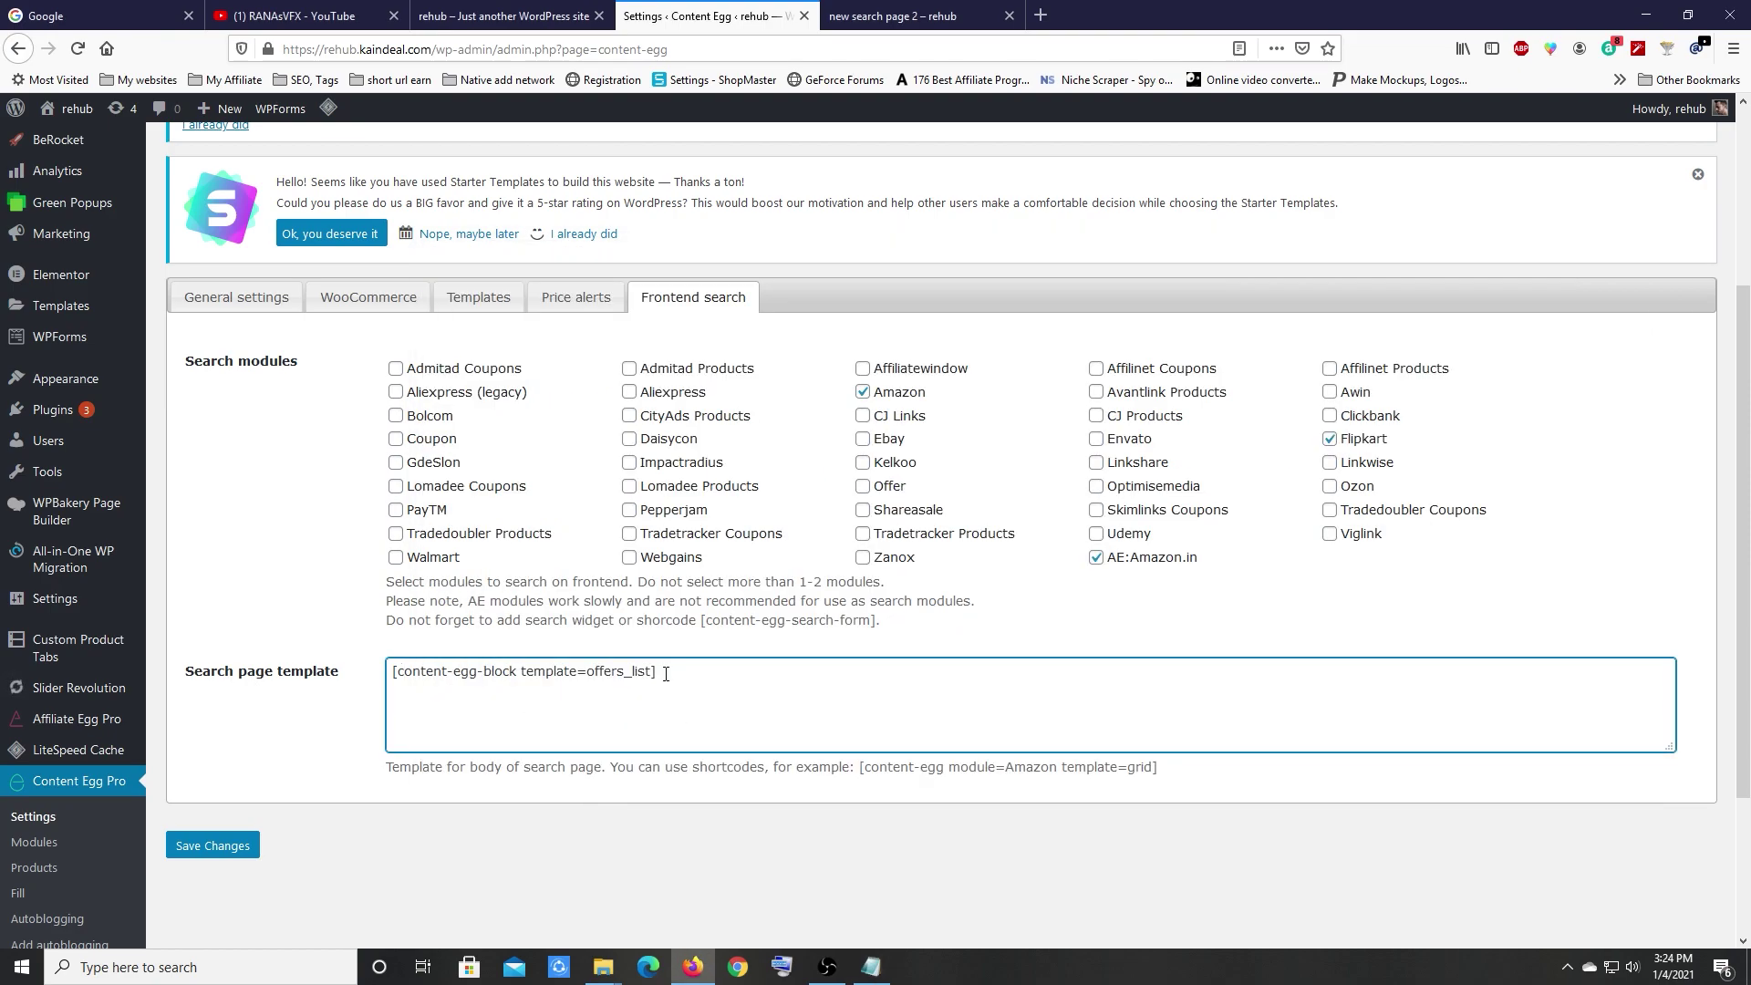
{"action": "left_click", "coordinate": [667, 673]}
{"action": "left_click", "coordinate": [212, 846]}
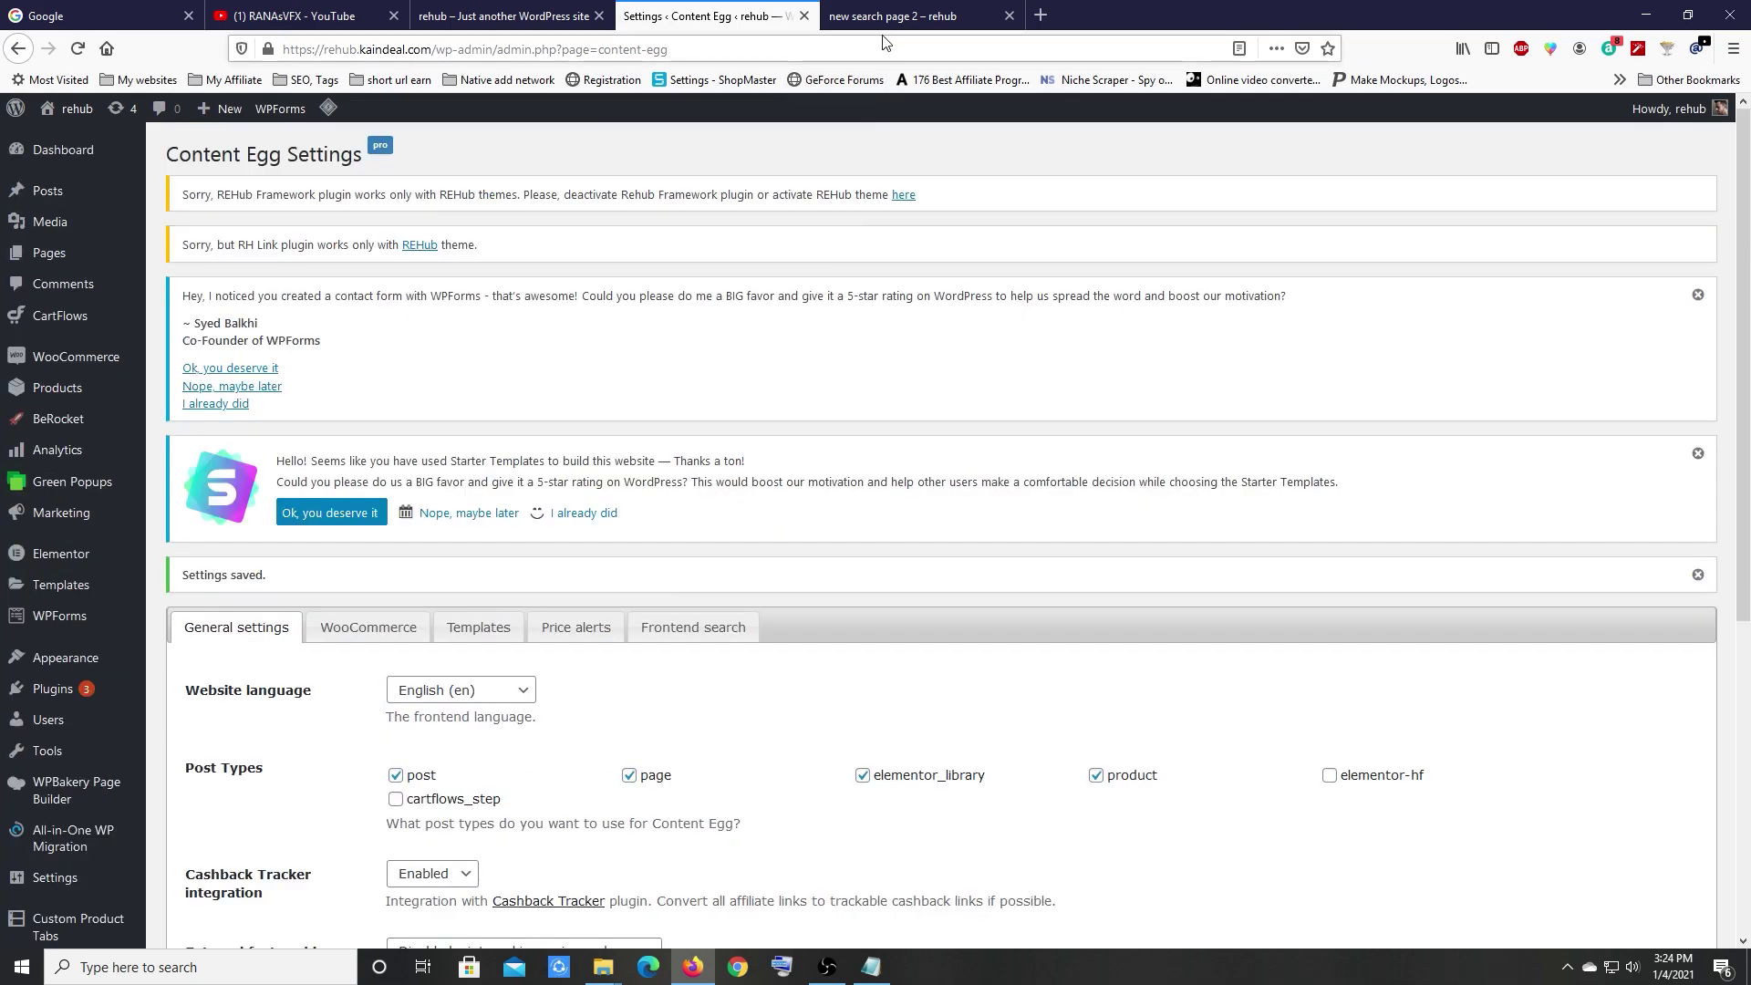
Step: Search 'iphone 12' on new search page 2 and review Flipkart iPhone 12 offers from Rs. 79,900
{"action": "left_click", "coordinate": [894, 19]}
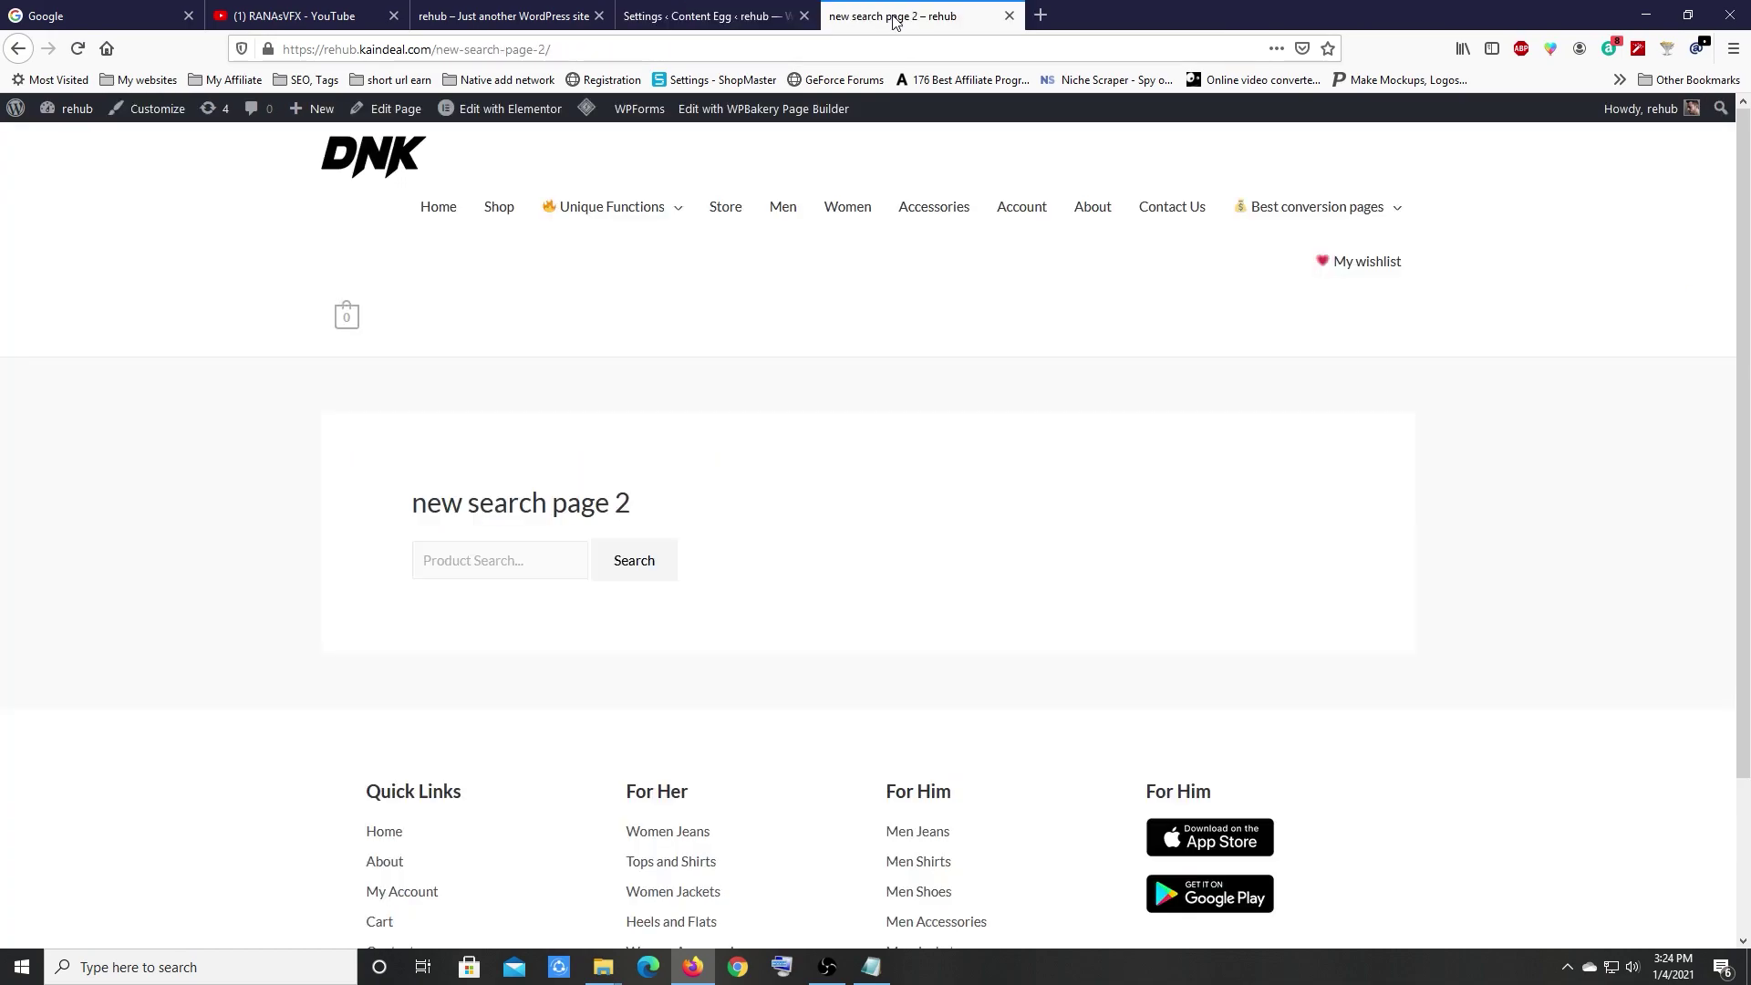
{"action": "left_click", "coordinate": [506, 568]}
{"action": "type", "text": "ipho"}
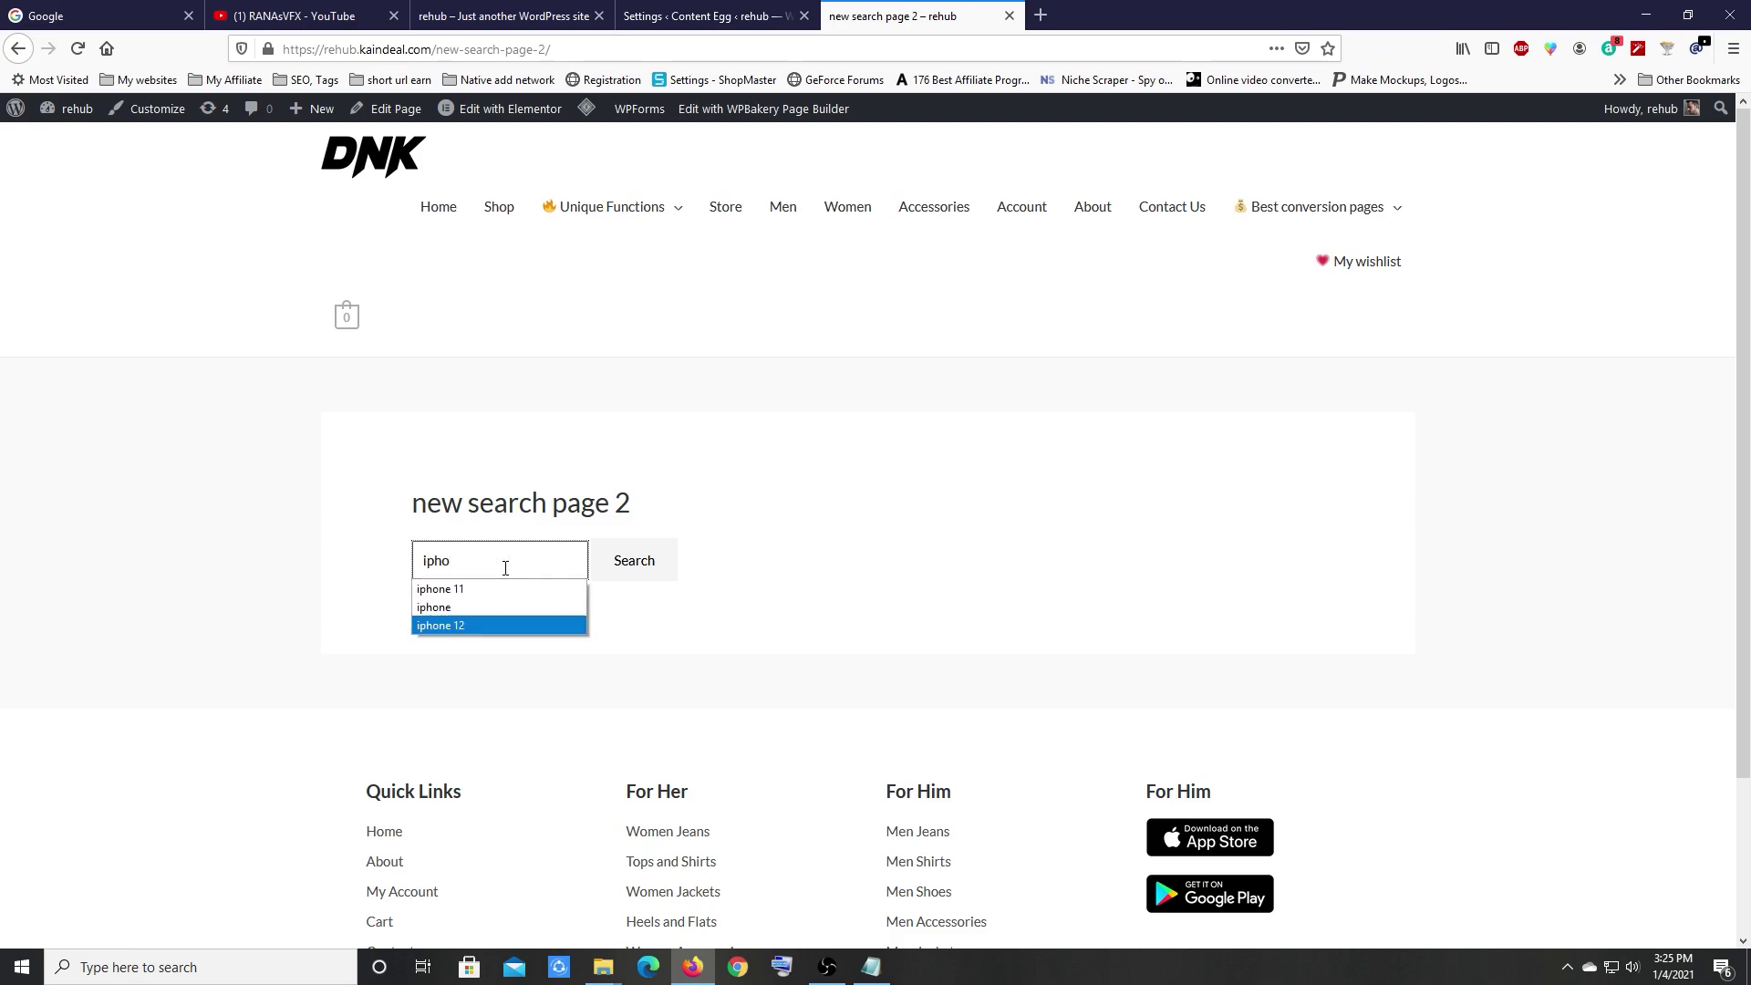
{"action": "key", "text": "Return"}
{"action": "left_click", "coordinate": [616, 575]}
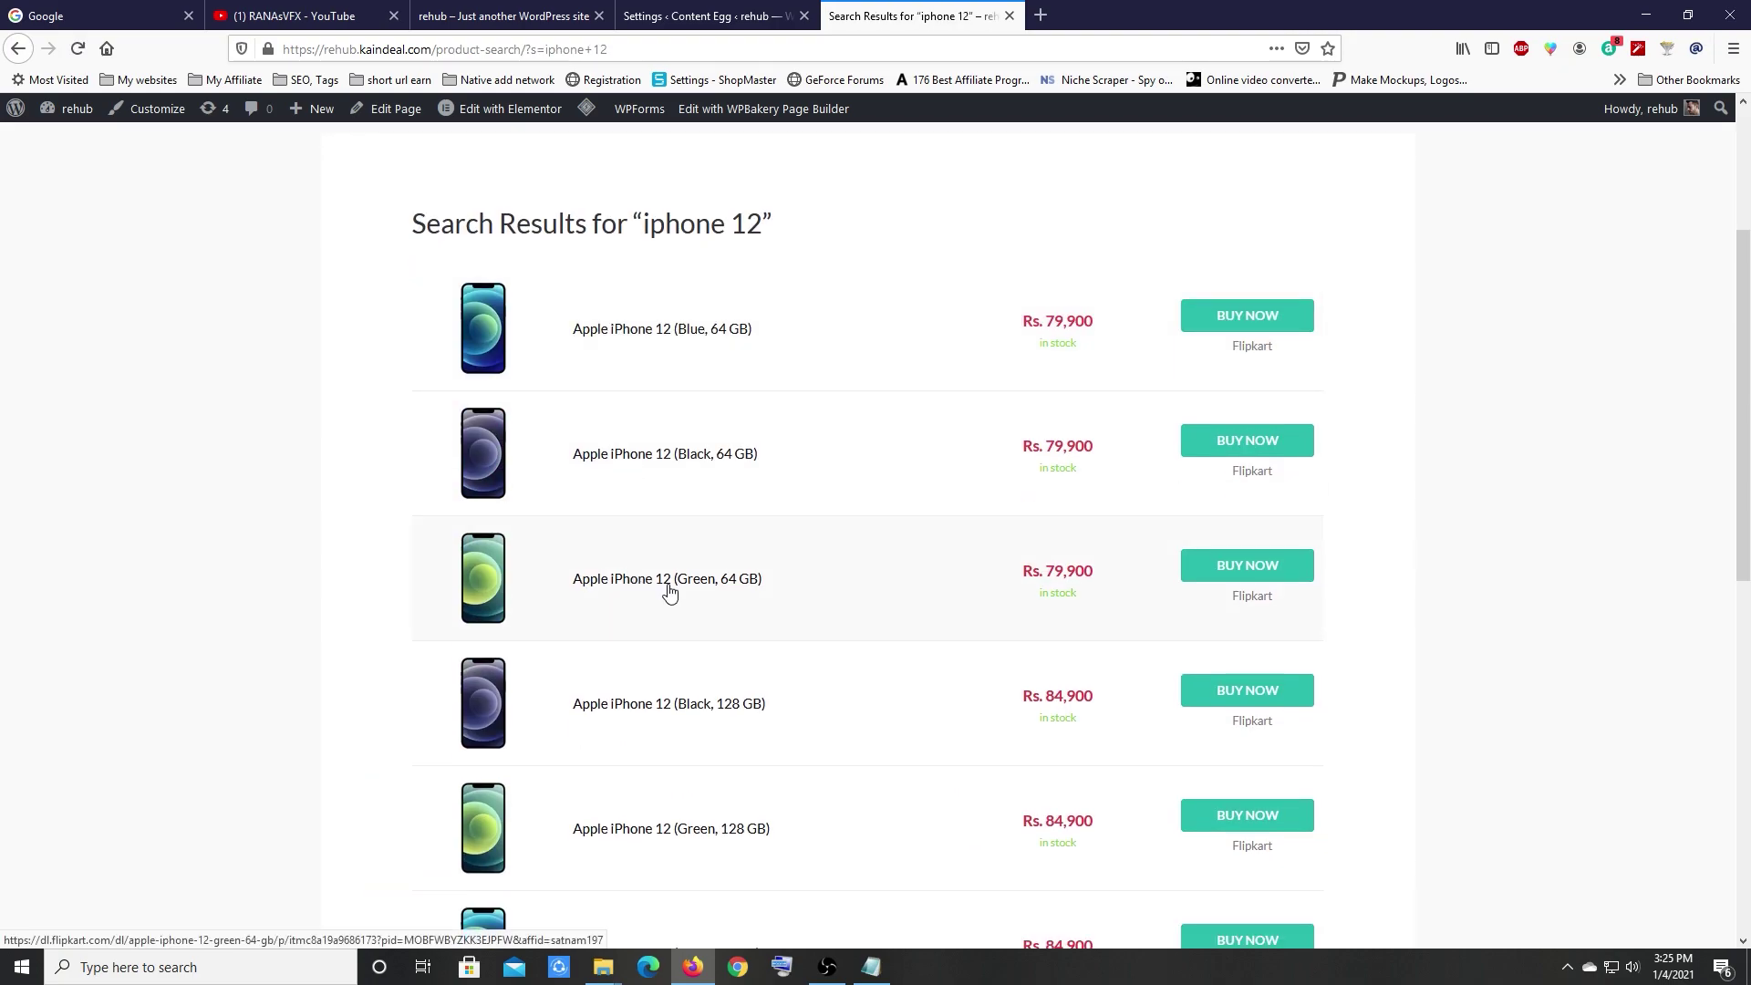
{"action": "scroll", "coordinate": [669, 590], "scroll_direction": "down", "scroll_amount": 3}
{"action": "scroll", "coordinate": [670, 591], "scroll_direction": "up", "scroll_amount": 5}
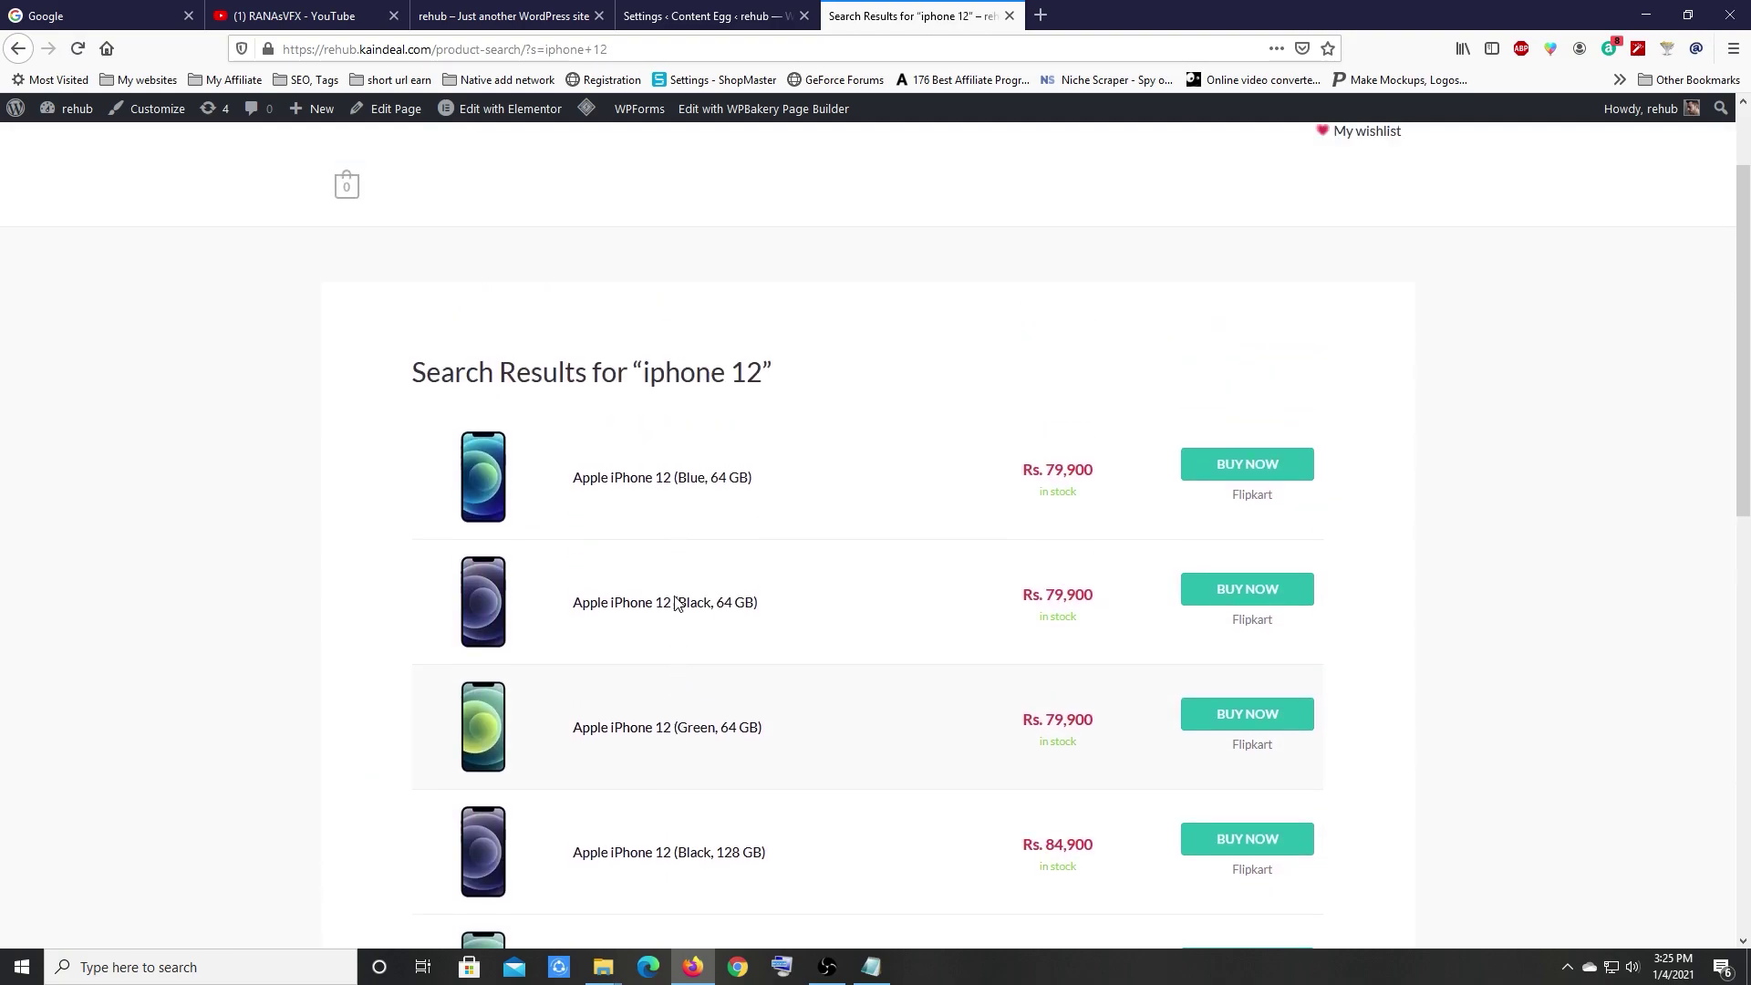
{"action": "scroll", "coordinate": [693, 561], "scroll_direction": "up", "scroll_amount": 1}
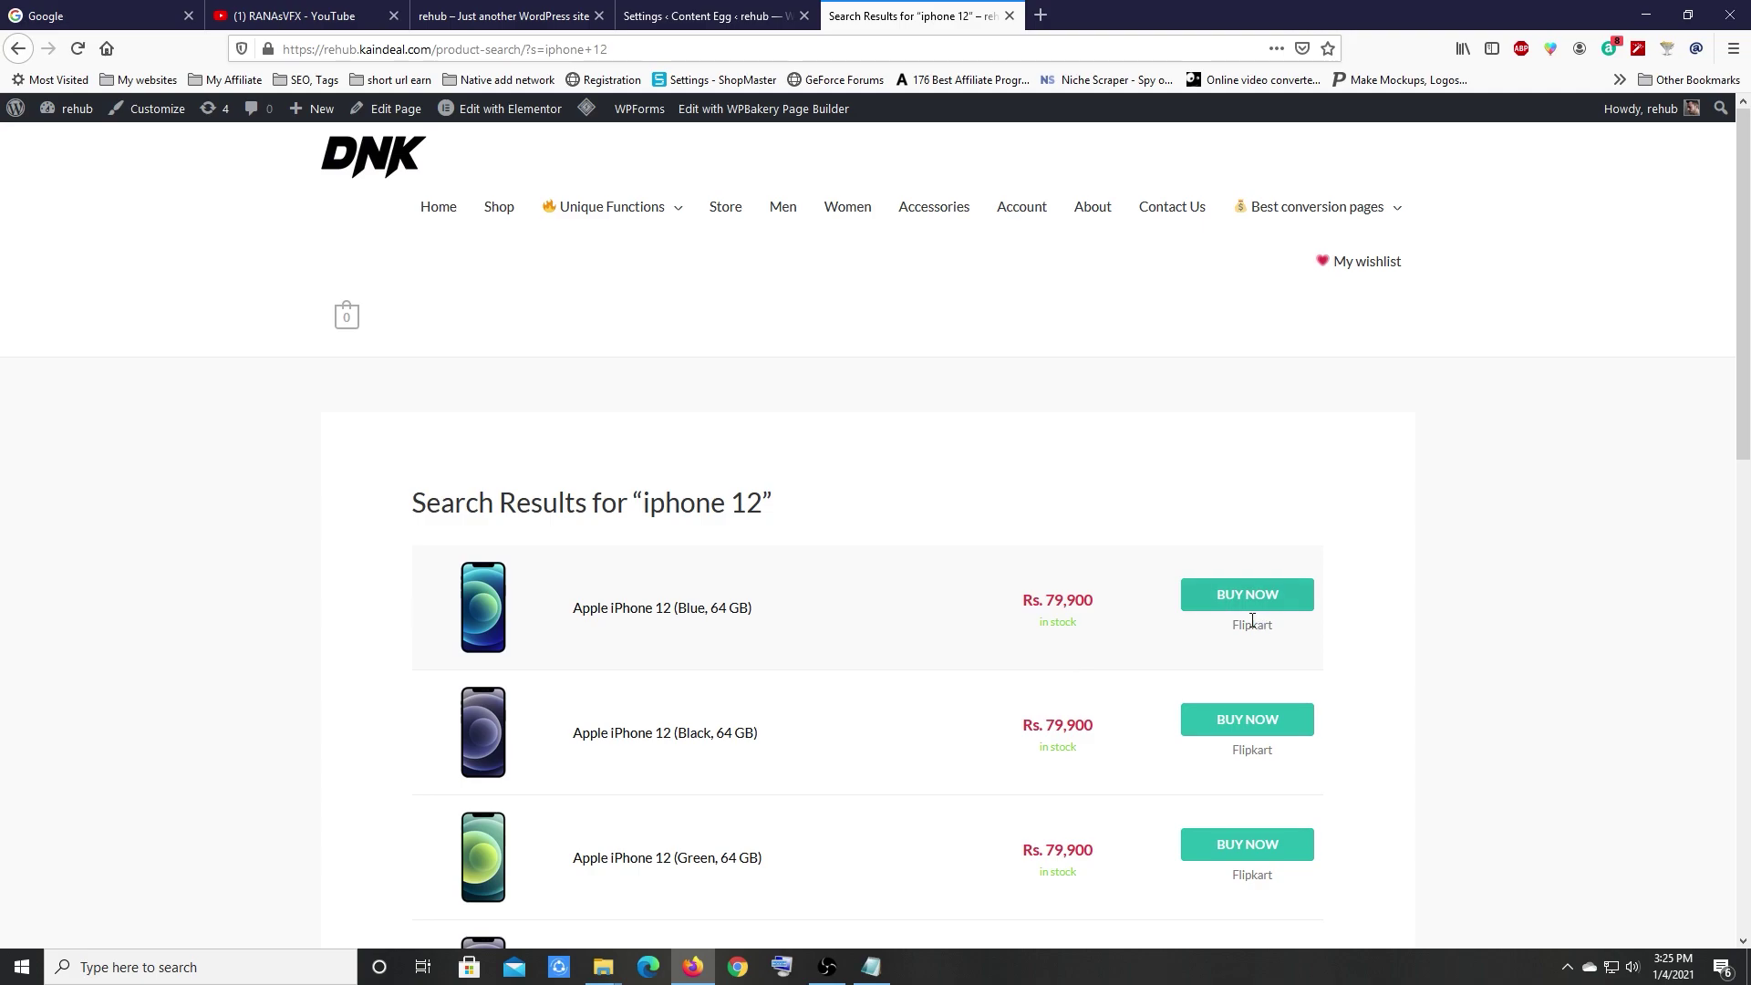